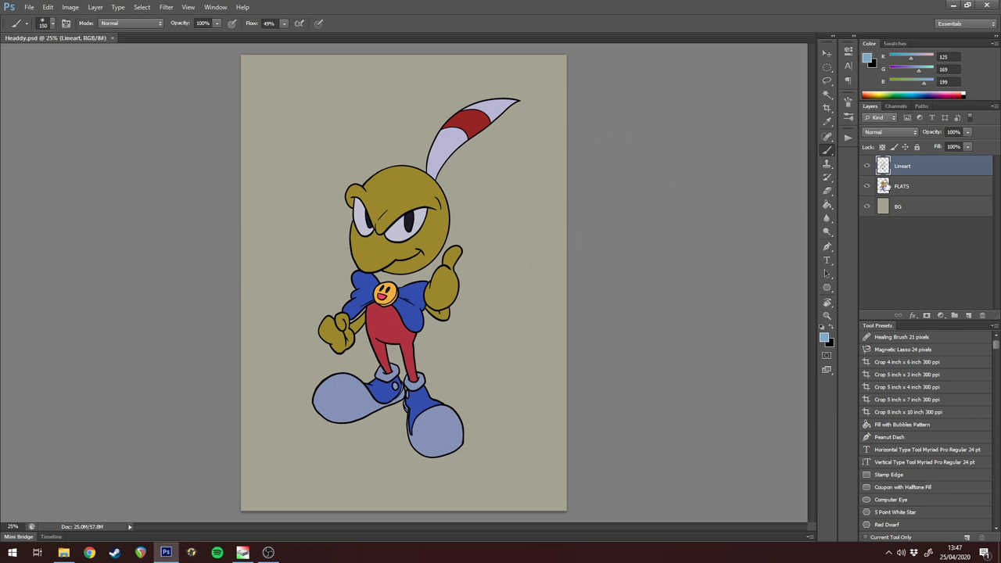
- Isolate the FLATS and Lineart layers in turn to examine each one, restoring all layers after each check
click(868, 189)
click(868, 190)
alt+click(867, 188)
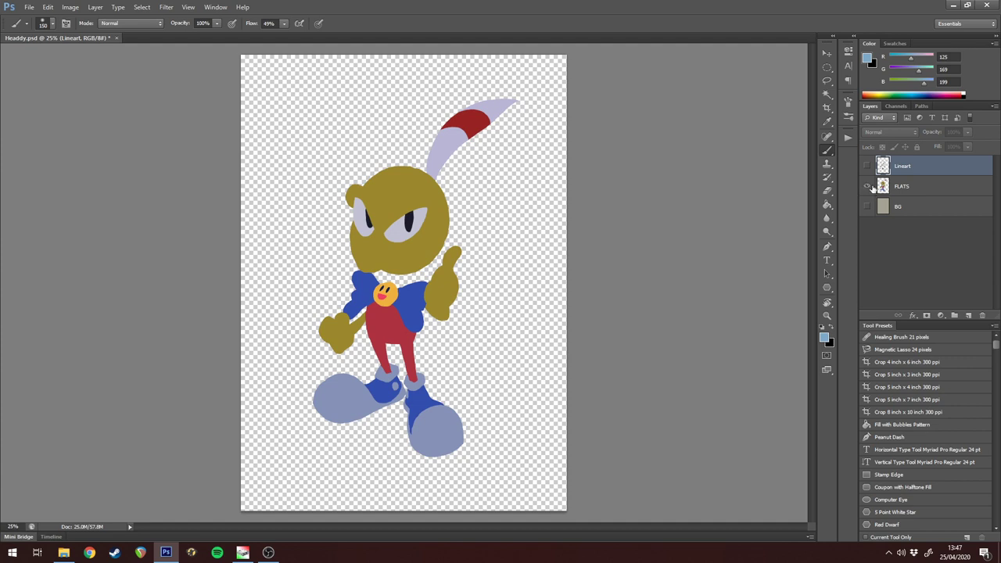
alt+click(867, 189)
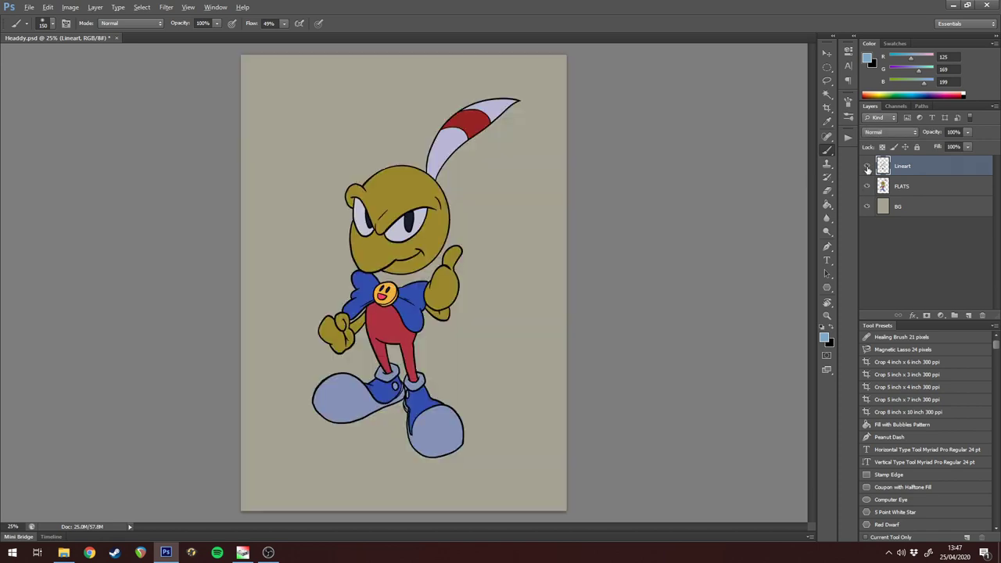
alt+click(868, 171)
alt+click(867, 169)
- Create a new blank white document 1000 pixels wide and 1000 pixels high
key(ctrl+n)
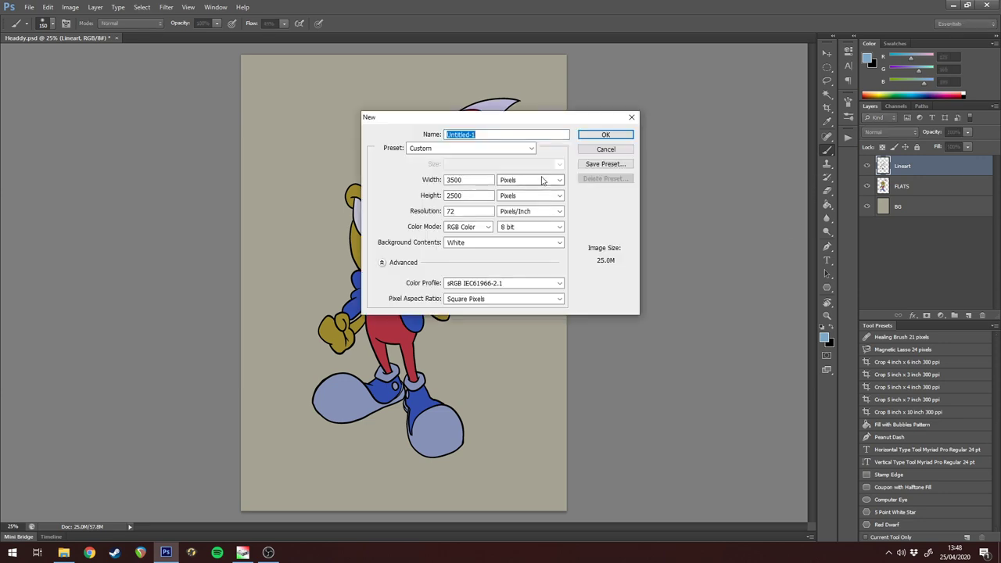
double_click(479, 183)
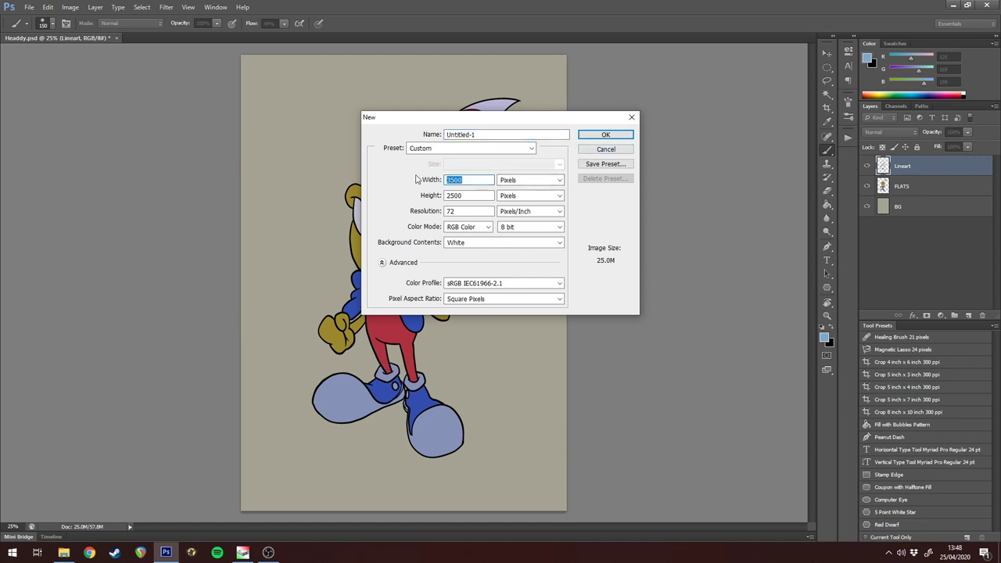
text(1000)
key(Tab)
text(100)
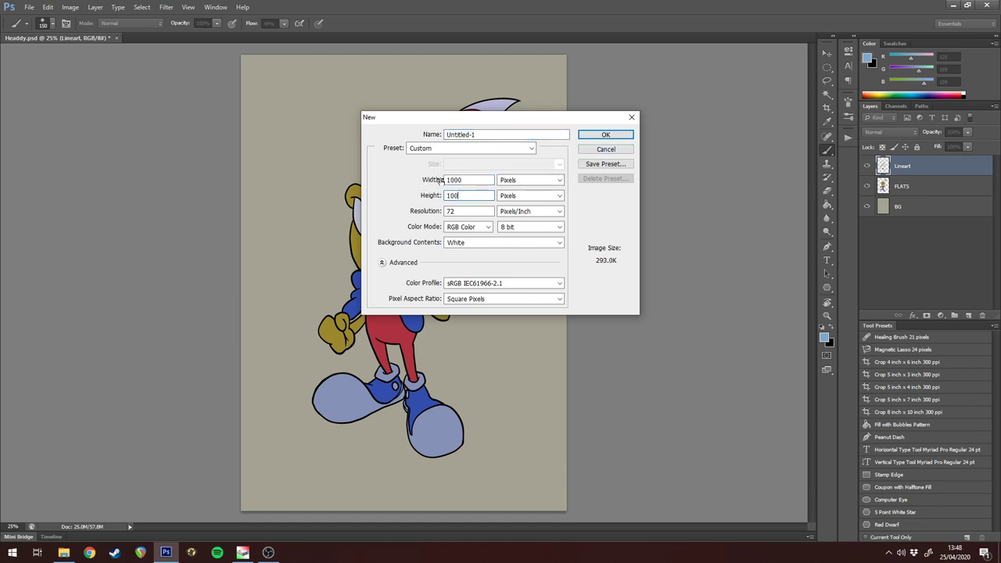
text(0)
click(596, 135)
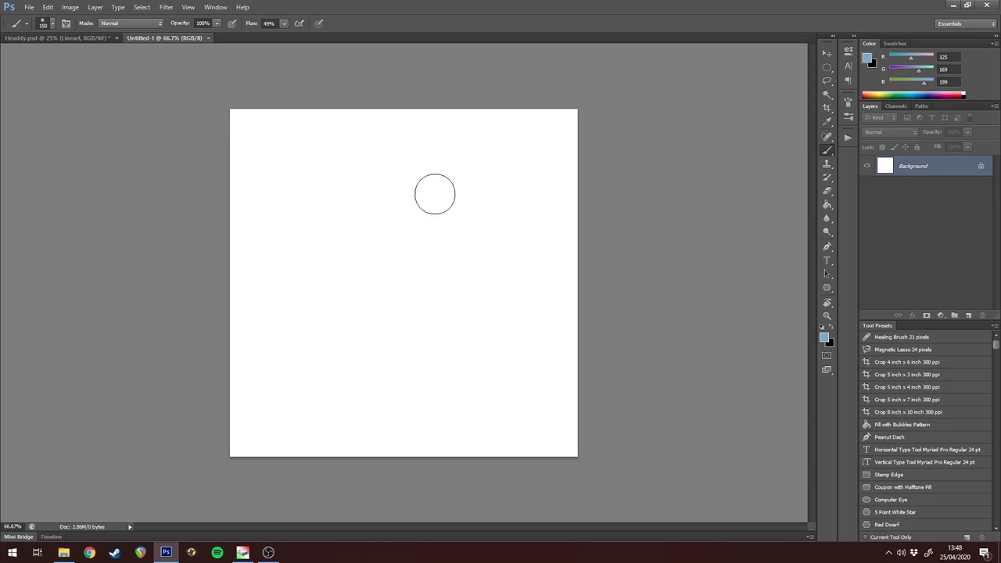
- Set the texture depth of the soft round brush to 15% in the brush settings
mouse_move(435, 193)
mouse_down()
mouse_move(450, 222)
mouse_move(394, 312)
mouse_move(462, 271)
mouse_up()
key(ctrl+z)
click(847, 116)
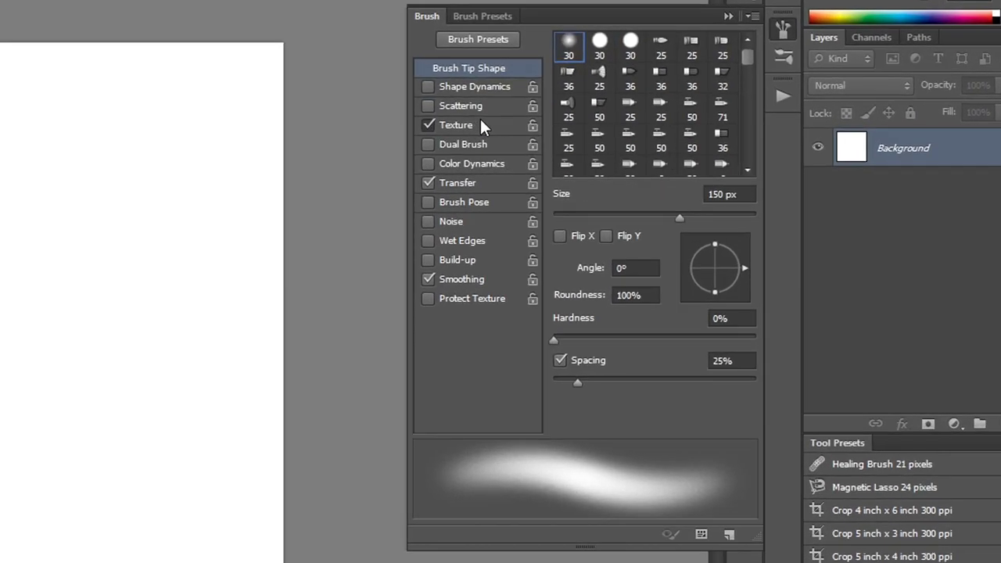
click(683, 153)
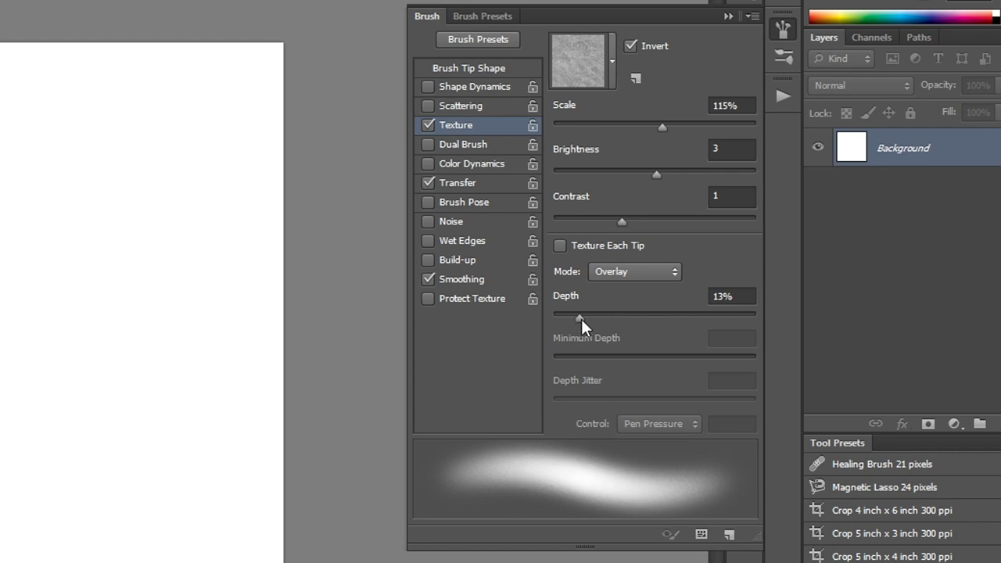
drag(580, 319, 753, 331)
drag(606, 325, 584, 325)
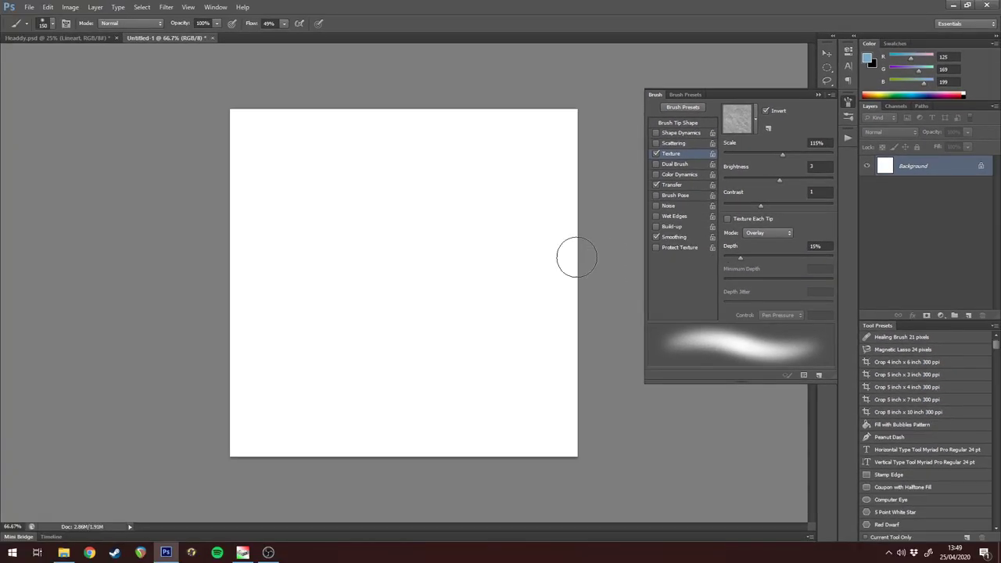
click(817, 95)
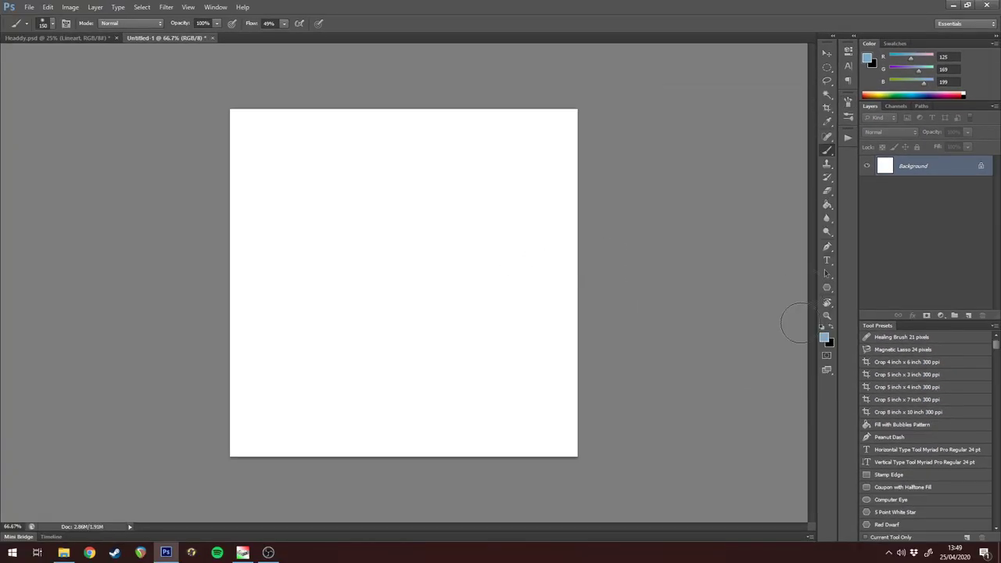
- Swap black to the foreground colour and paint several diagonal test strokes on the white canvas
click(830, 328)
mouse_move(489, 157)
mouse_down()
mouse_move(394, 268)
mouse_move(352, 361)
mouse_move(336, 419)
mouse_up()
mouse_move(418, 301)
mouse_down()
mouse_move(459, 290)
mouse_move(529, 296)
mouse_move(497, 378)
mouse_up()
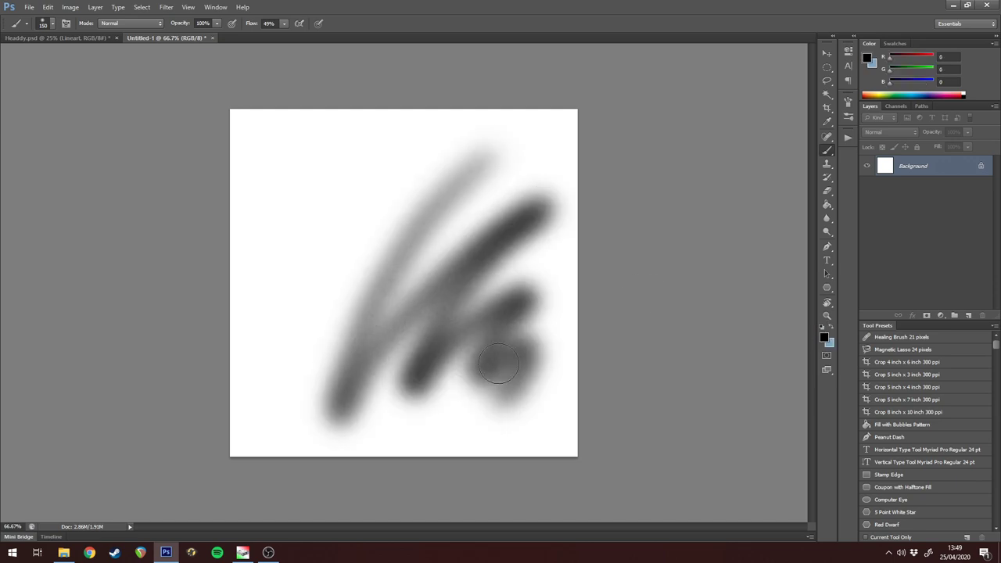
mouse_move(515, 310)
mouse_down()
mouse_move(563, 268)
mouse_move(523, 286)
mouse_move(569, 271)
mouse_move(509, 290)
mouse_move(521, 301)
mouse_up()
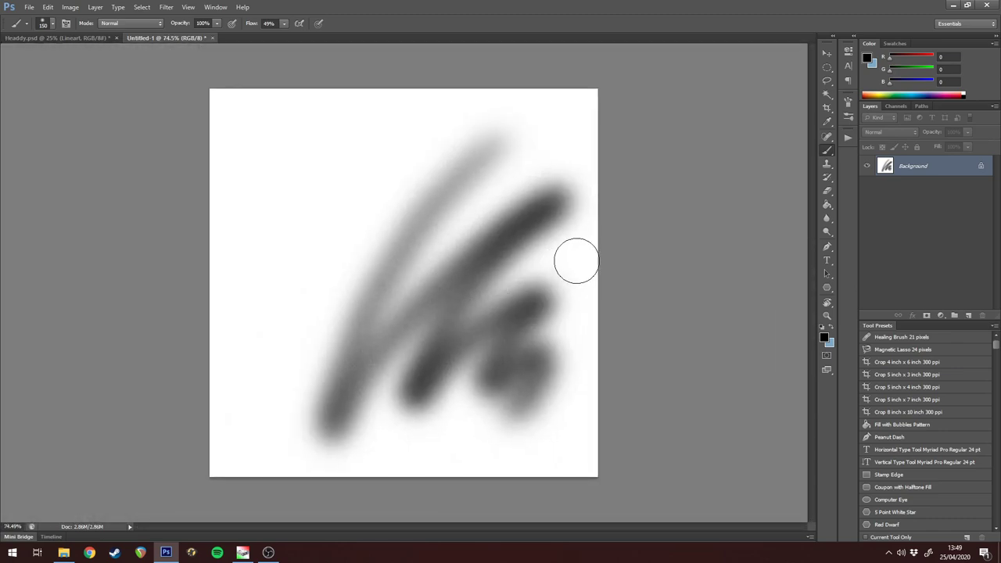
- Clear the test strokes, try the textured brush with fresh curved and diagonal strokes, and undo the last ones
key(BackSpace)
mouse_move(425, 212)
mouse_down()
mouse_move(508, 257)
mouse_move(455, 257)
mouse_move(541, 347)
mouse_up()
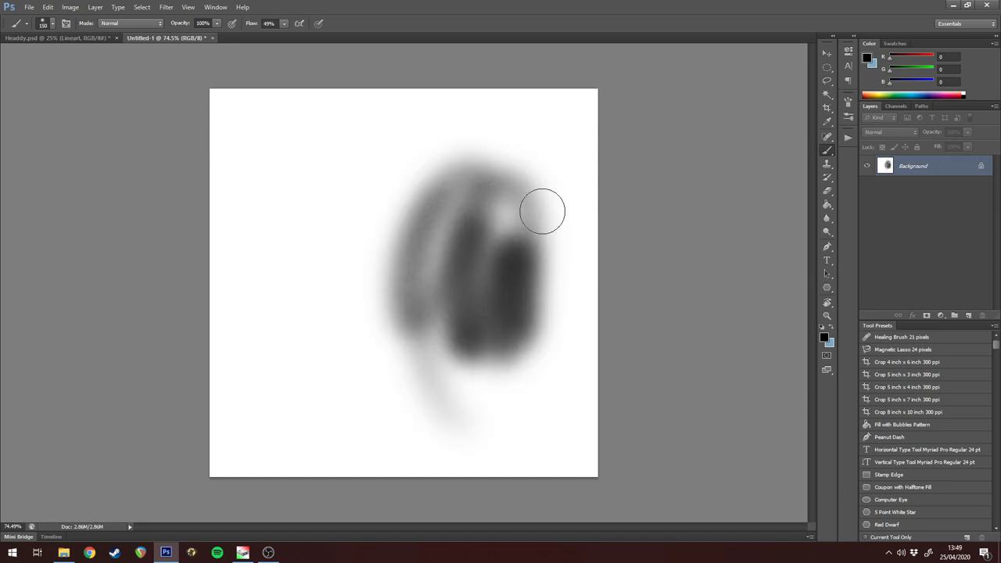
key(BackSpace)
drag(313, 333, 548, 199)
mouse_move(320, 385)
mouse_down()
mouse_move(418, 323)
mouse_move(589, 259)
mouse_up()
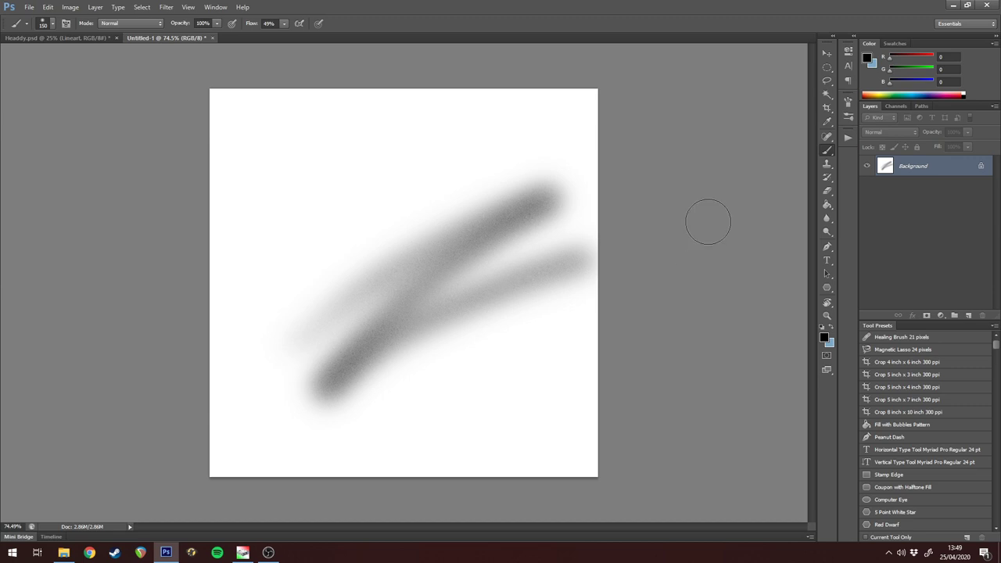
key(ctrl+alt+z)
key(ctrl+alt+z)
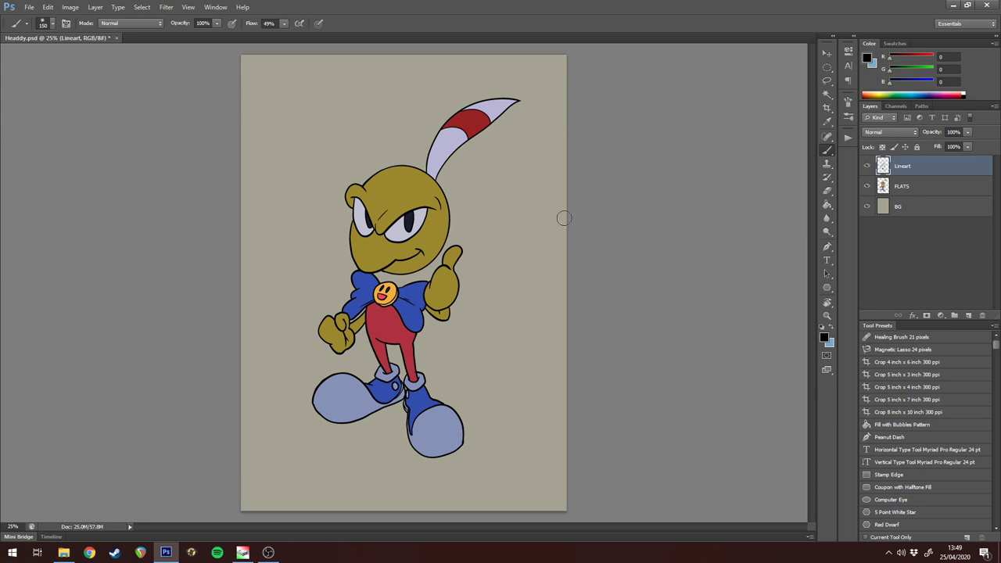
- Select all the olive skin areas on the FLATS layer with the Magic Wand and copy them to a new layer
click(919, 186)
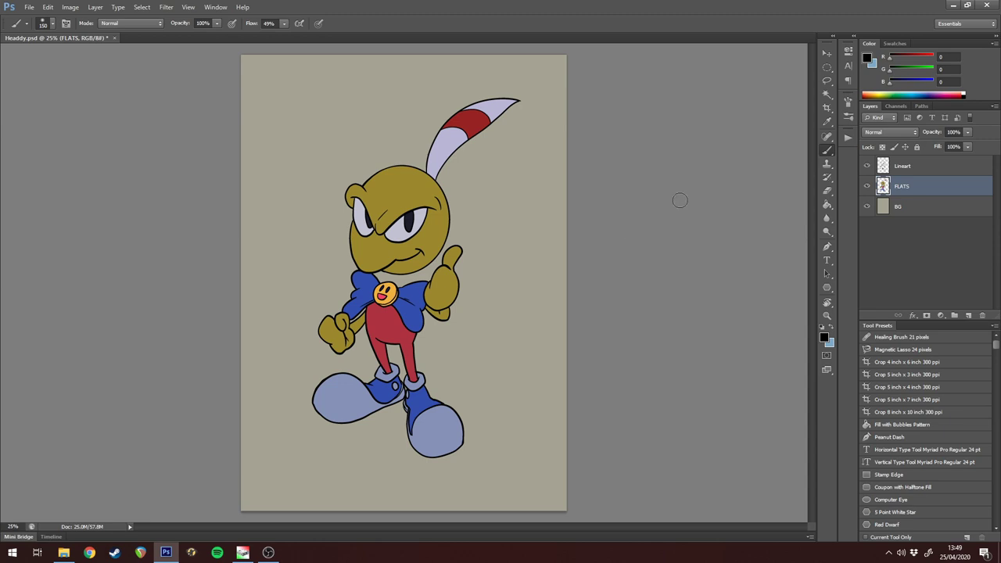
key(w)
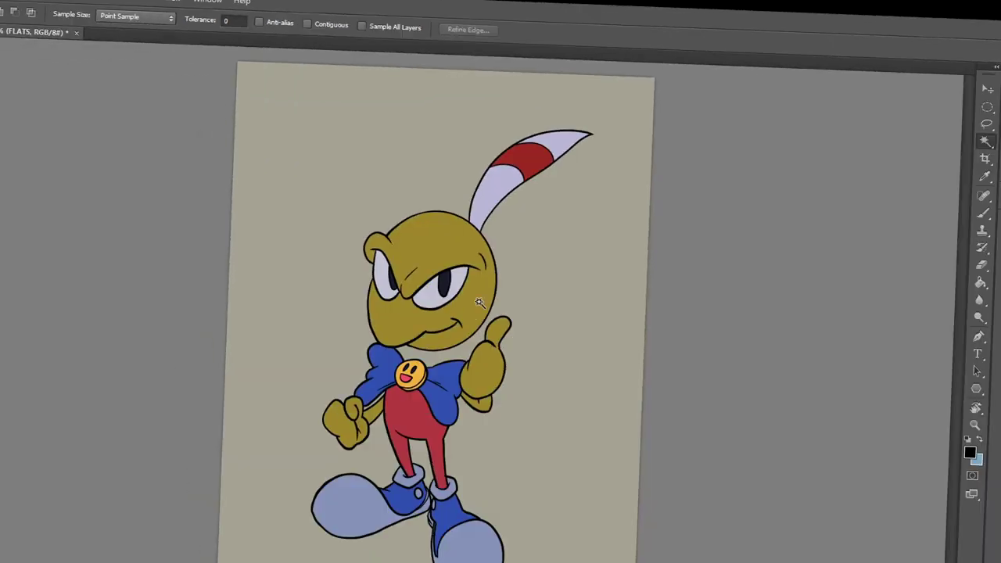
click(450, 243)
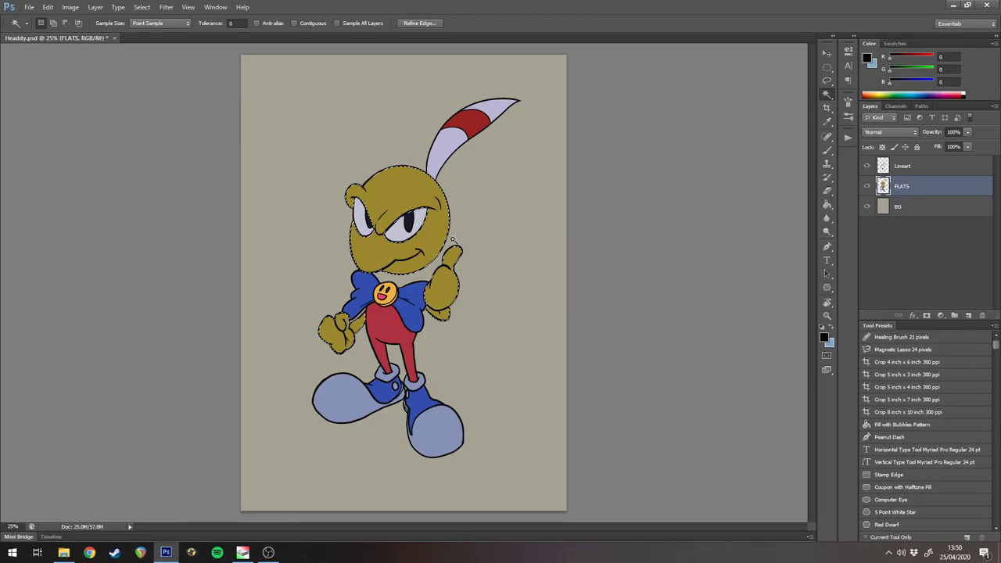
key(ctrl+j)
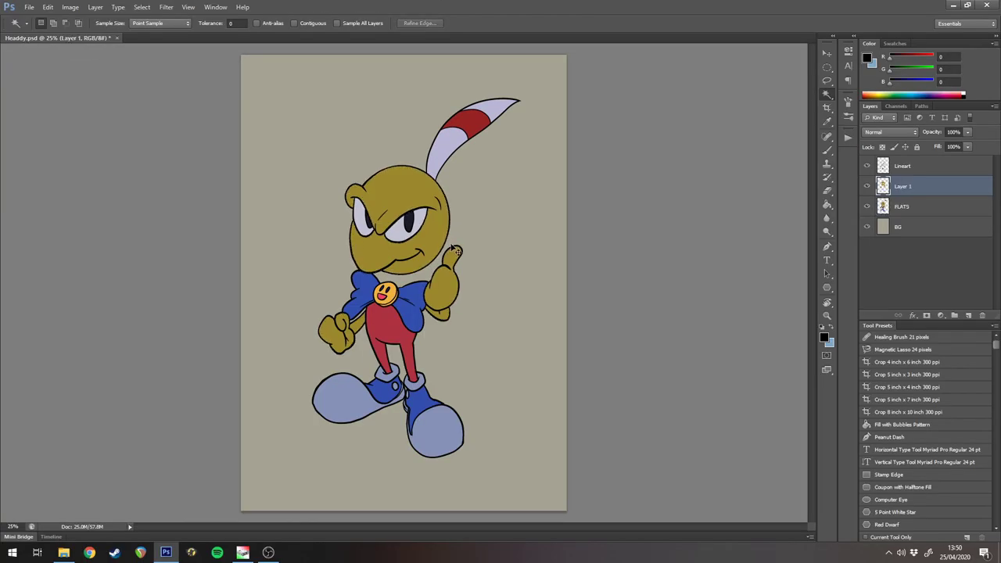
- Duplicate the FLATS layer as a backup, and lock and hide the original
click(899, 207)
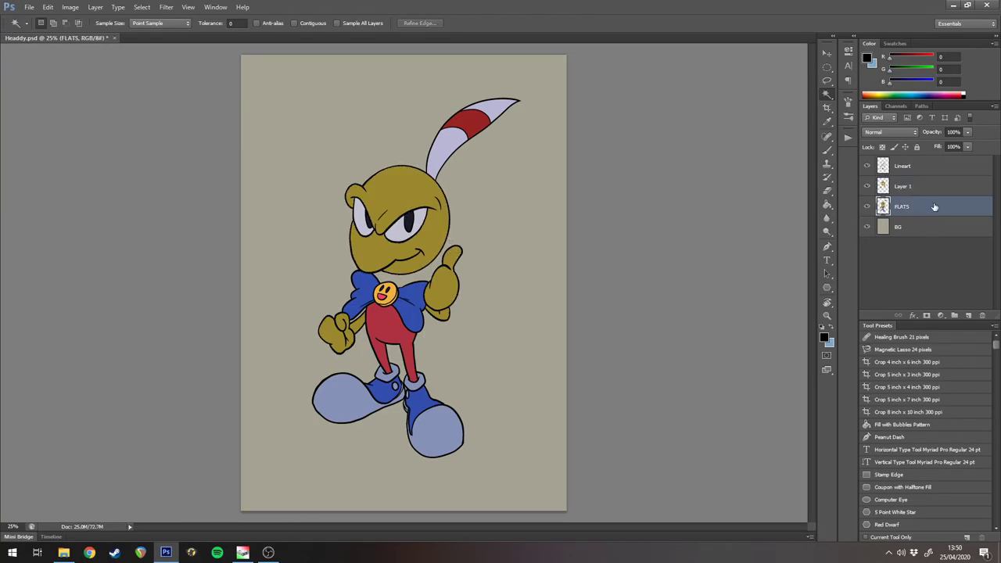
drag(934, 207, 968, 314)
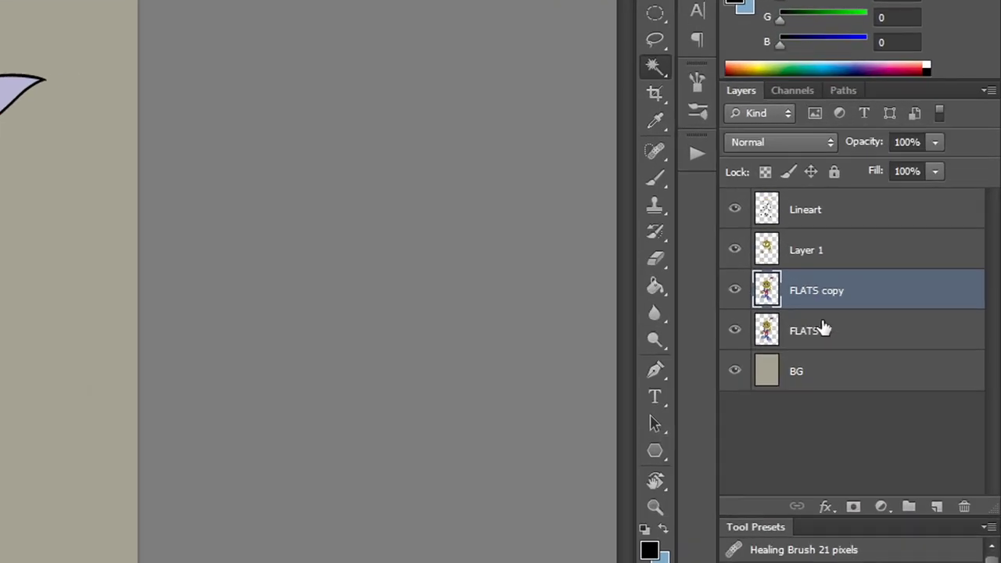
click(911, 225)
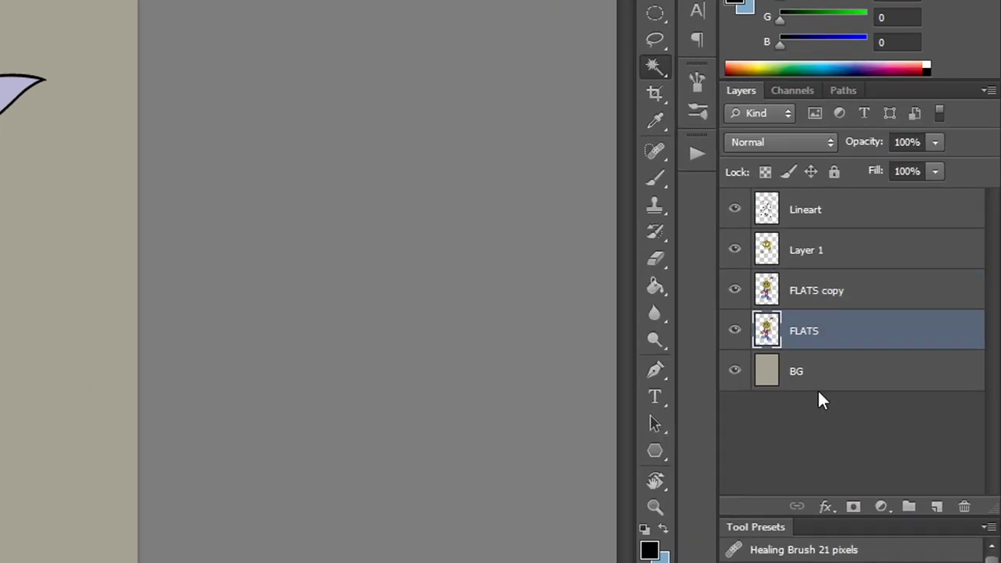
click(834, 171)
click(735, 333)
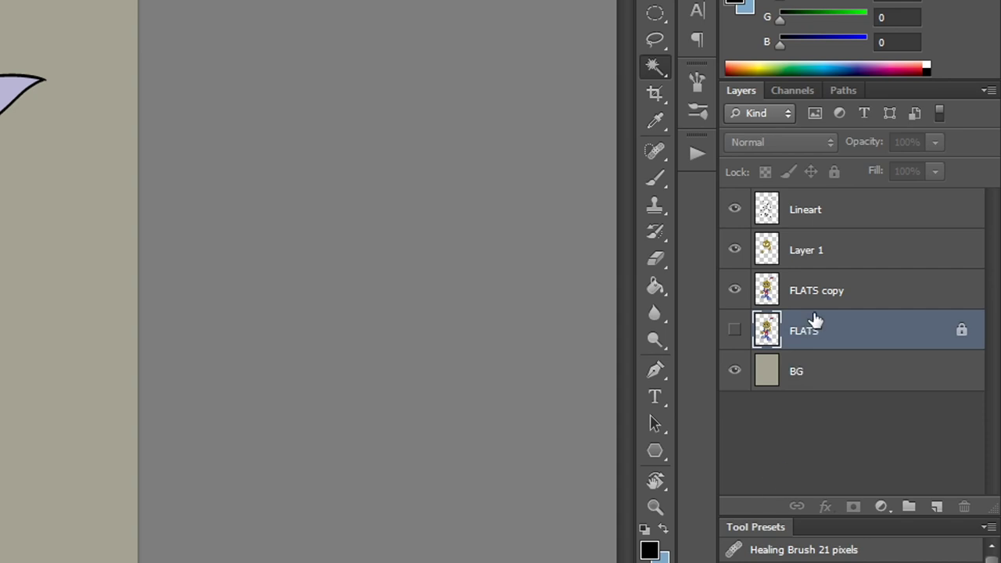
- Lock the Lineart layer and make the copied skin layer, Layer 1, active
click(799, 297)
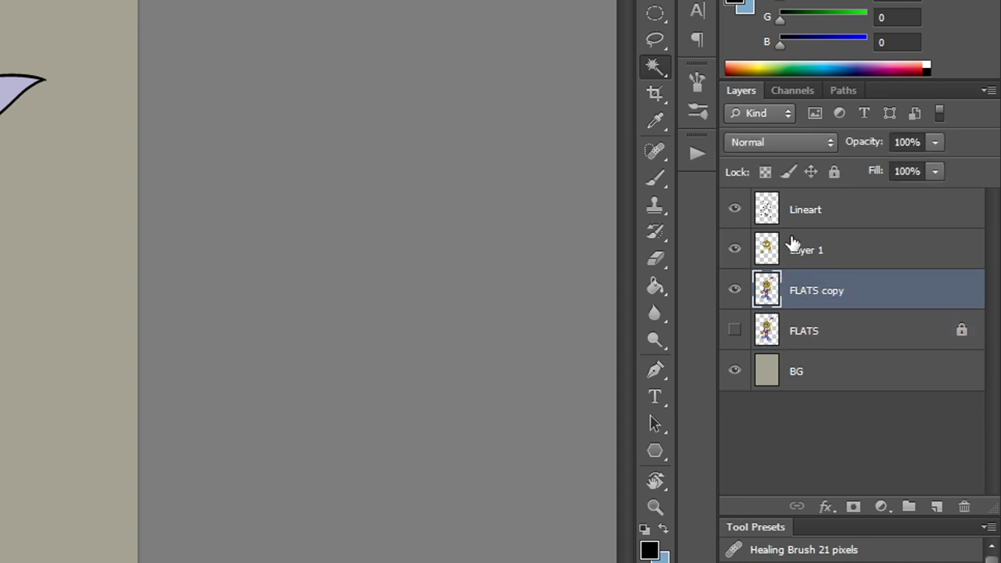
click(853, 207)
key(ctrl+slash)
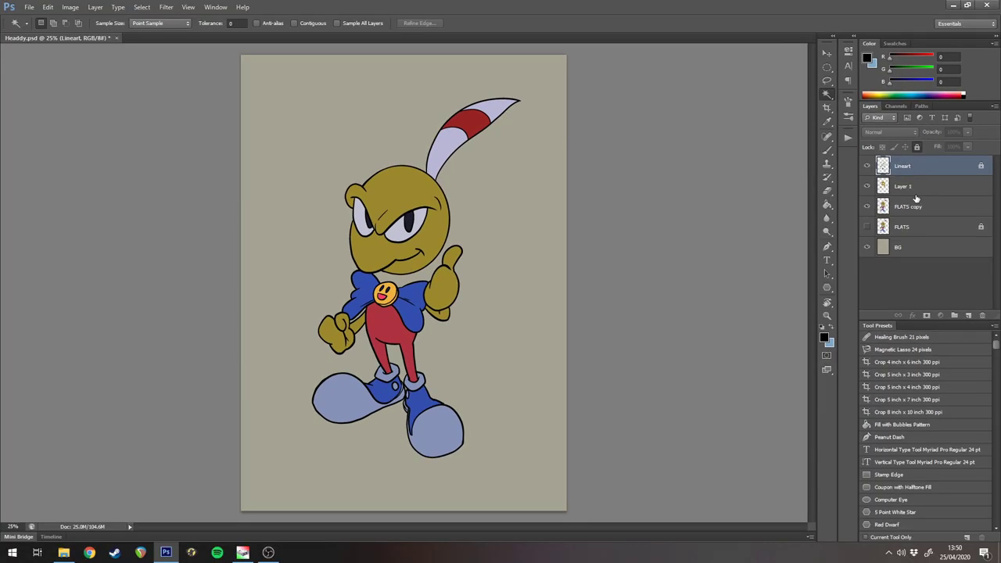
click(827, 261)
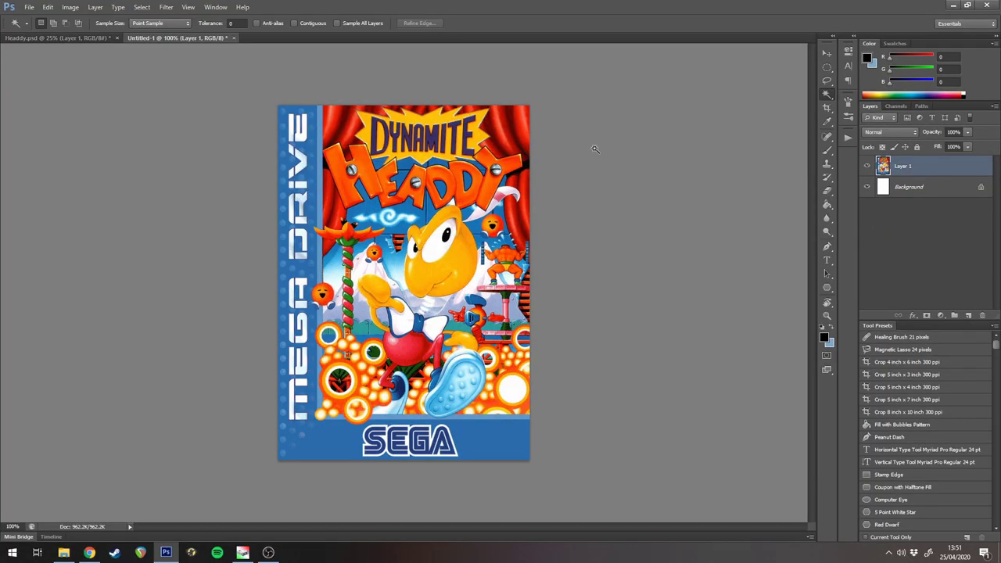
- Sample the yellow of the character's head on the Dynamite Headdy cover as the foreground colour
key(b)
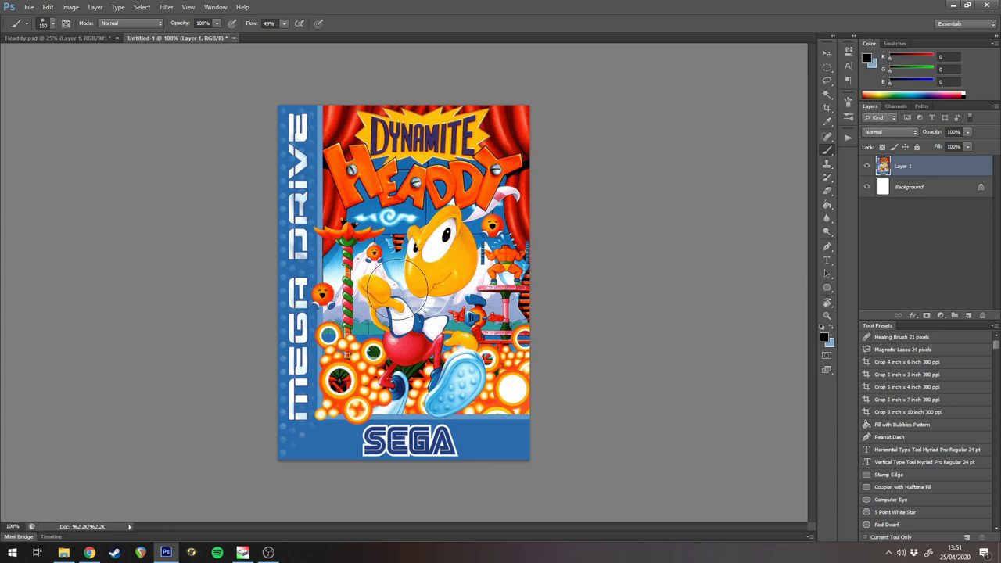
scroll(452, 266, up, 1)
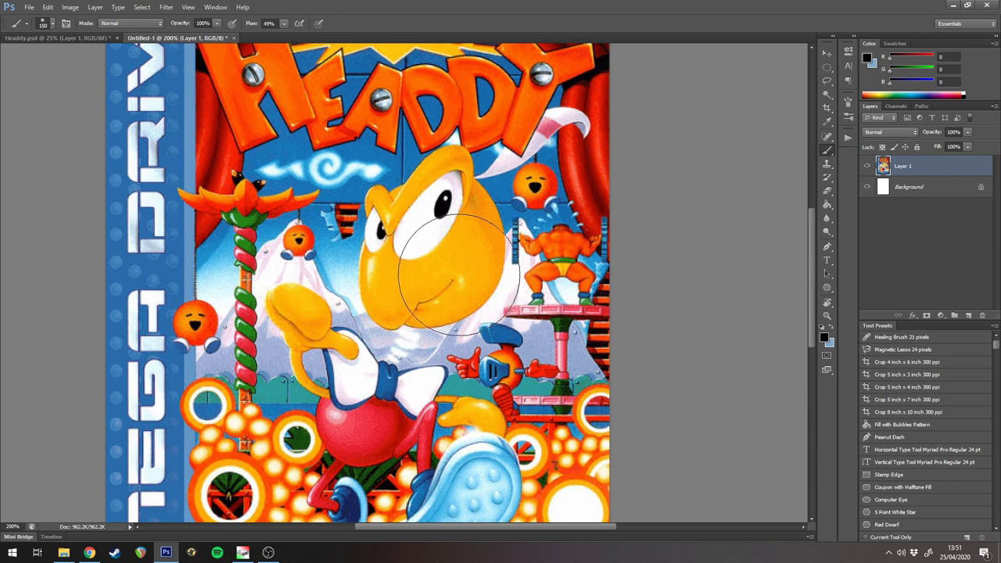
alt+click(451, 254)
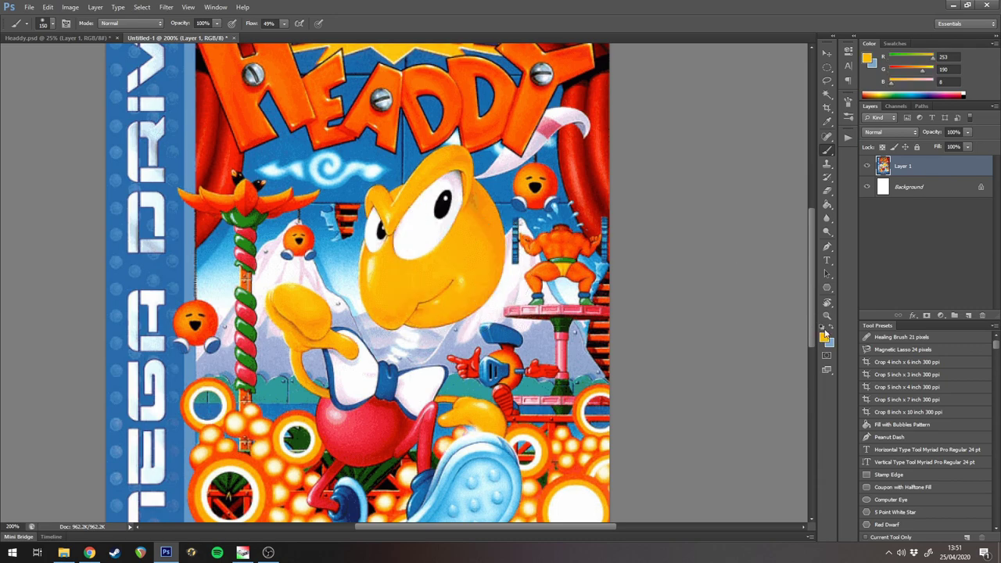
- Mute the sampled yellow to the desaturated orange d9a458 (hue 35°, saturation 60%, brightness 85%) as the foreground colour
key(i)
click(824, 336)
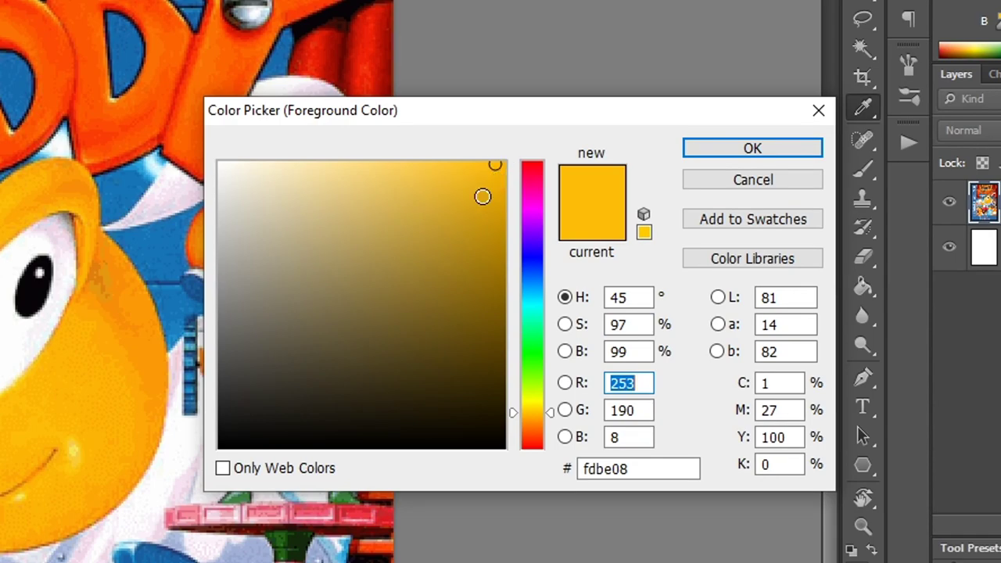
click(614, 173)
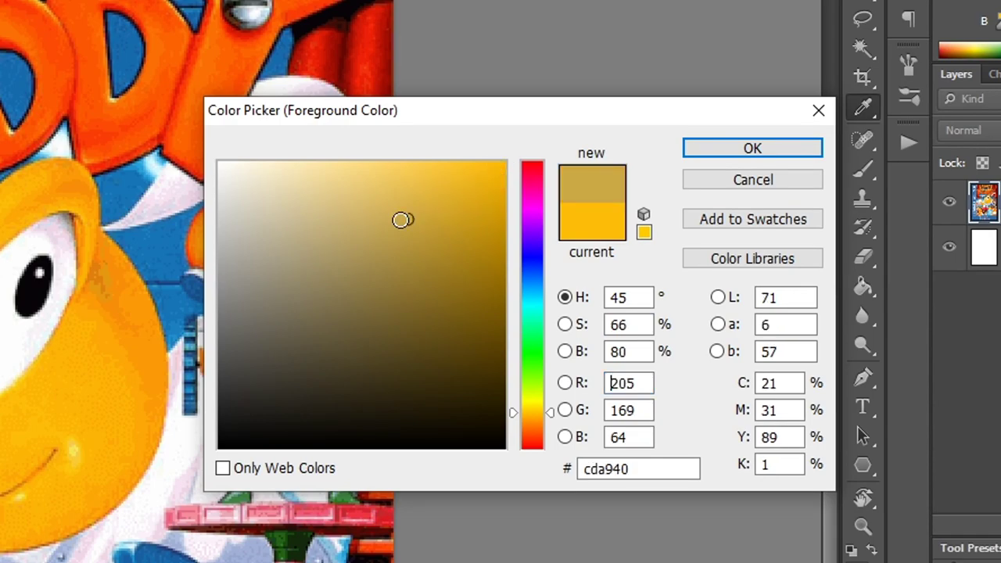
mouse_move(403, 219)
mouse_down()
mouse_move(345, 205)
mouse_move(345, 192)
mouse_move(383, 193)
mouse_up()
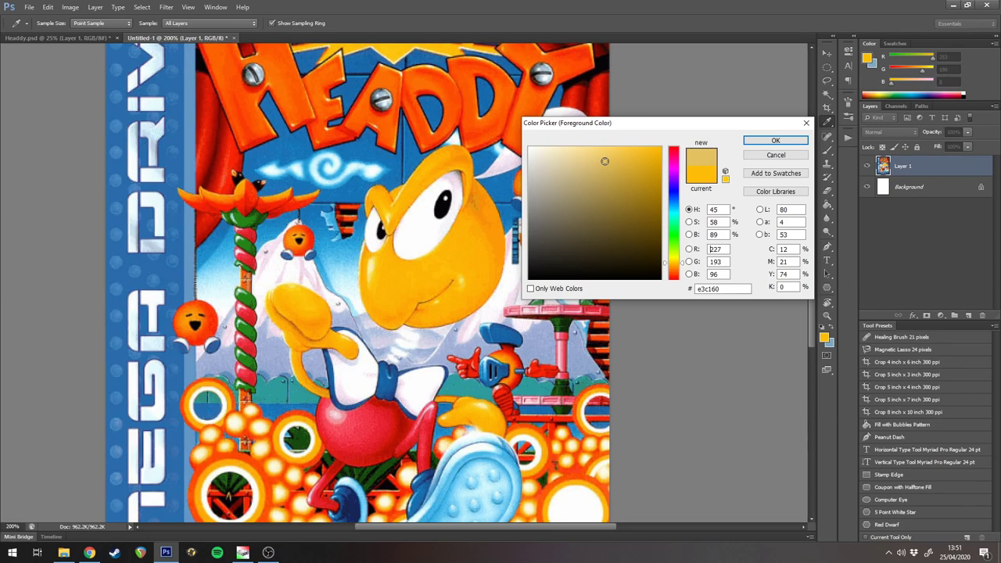
drag(605, 161, 612, 169)
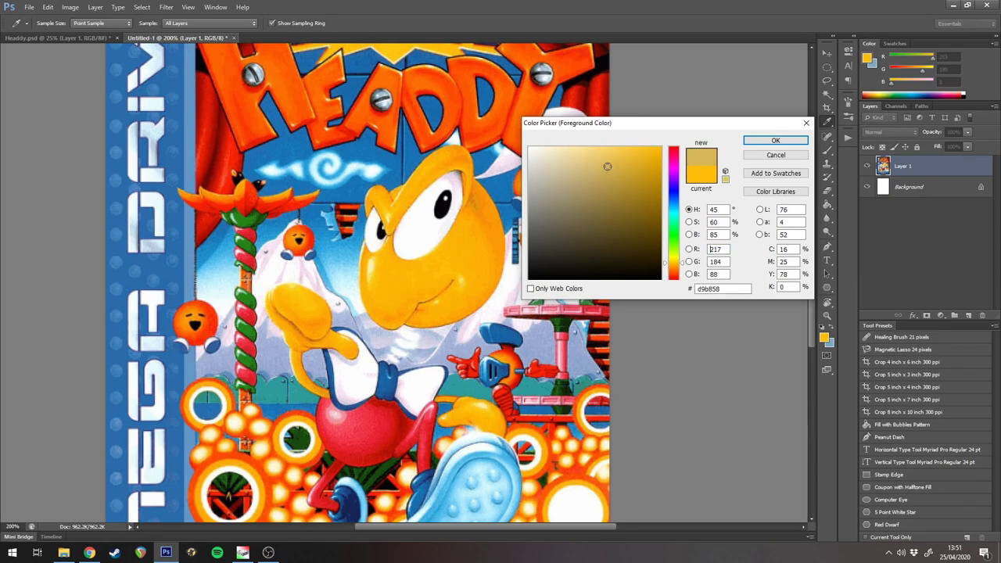
drag(678, 266, 678, 271)
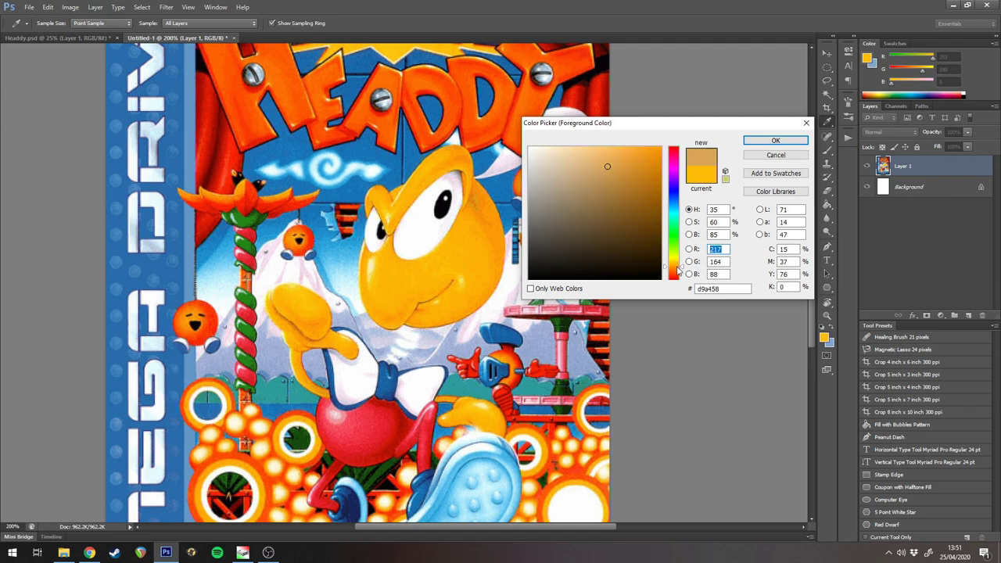
click(774, 140)
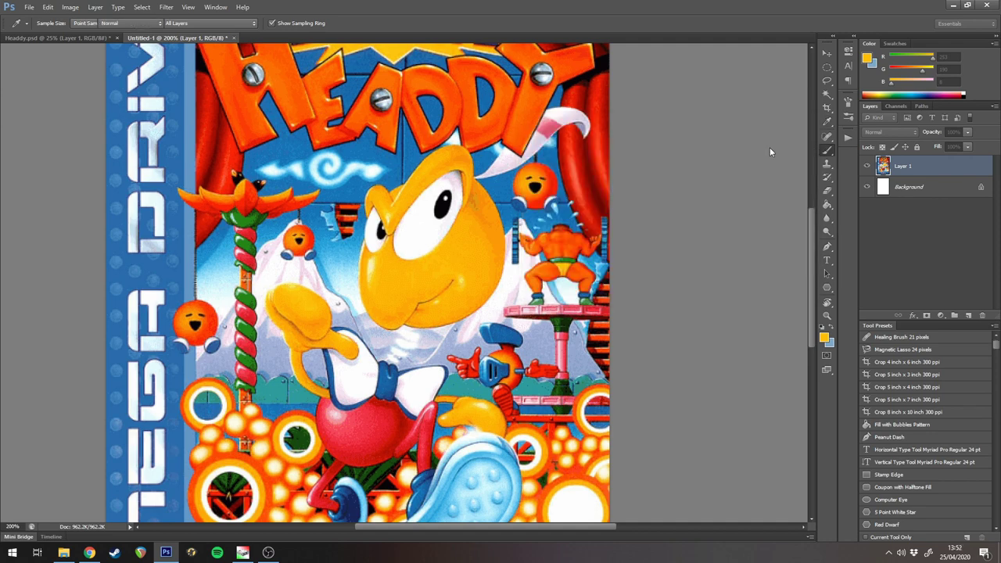
- Try a brush stroke of the muted orange over the character's head on the cover, and undo it
key(b)
mouse_move(436, 237)
mouse_down()
mouse_move(422, 250)
mouse_move(461, 234)
mouse_up()
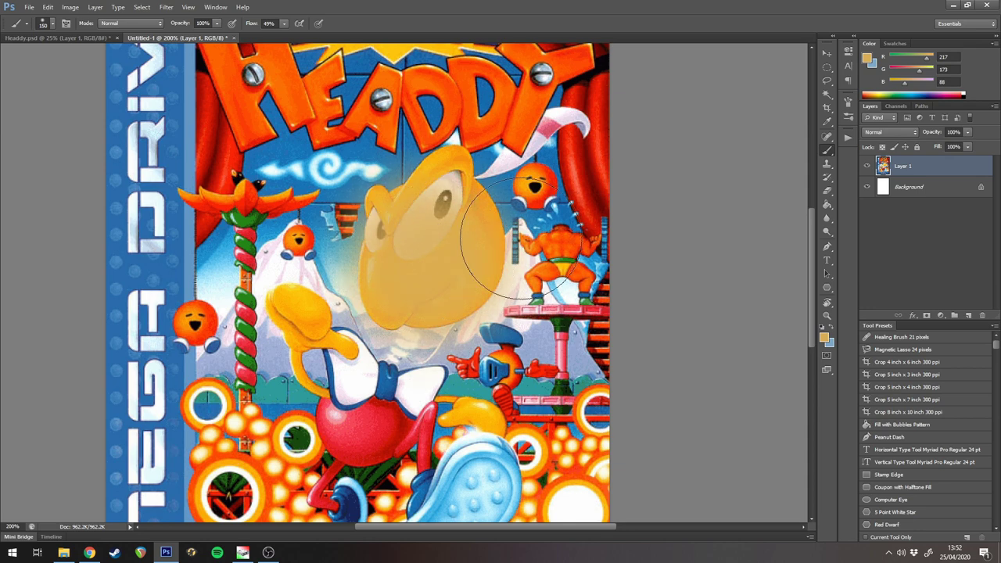
key(ctrl+z)
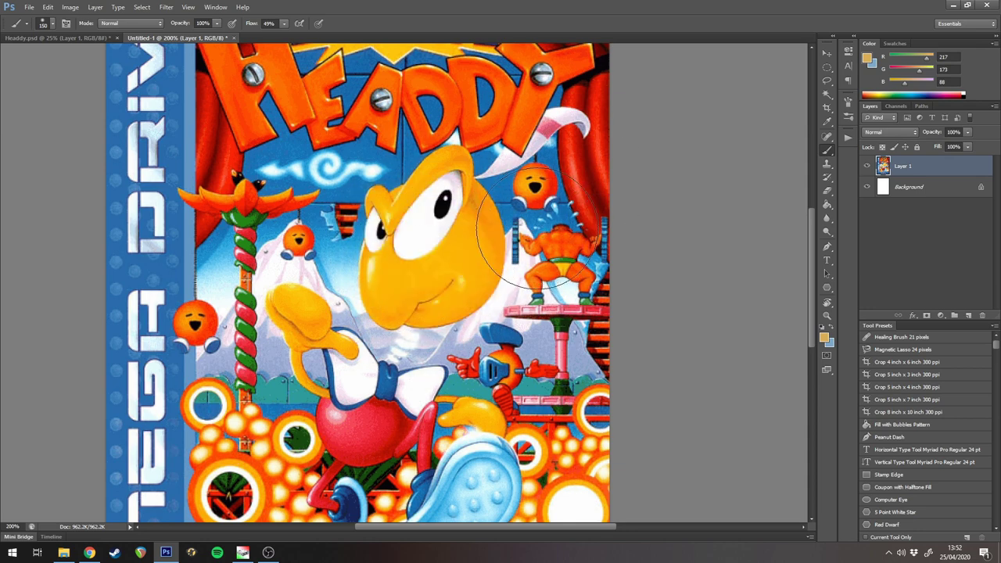
- Return to the Headdy illustration and set the foreground colour to the bright yellow ffd323
key(space)
mouse_move(493, 358)
mouse_down()
mouse_move(497, 291)
mouse_move(538, 249)
mouse_move(522, 424)
mouse_move(532, 485)
mouse_up()
key(ctrl+space)
drag(554, 368, 509, 369)
key(space)
drag(583, 475, 529, 357)
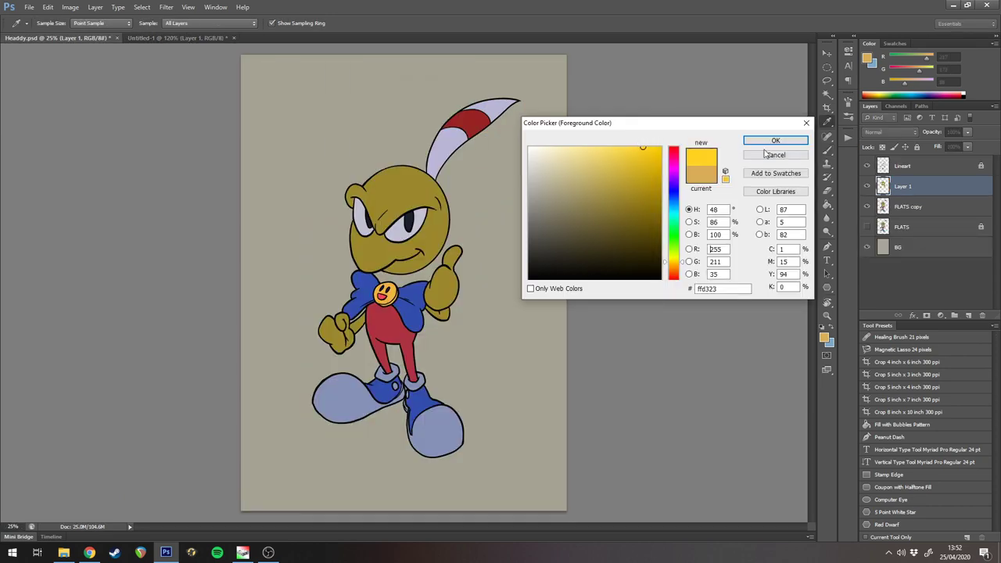
click(772, 140)
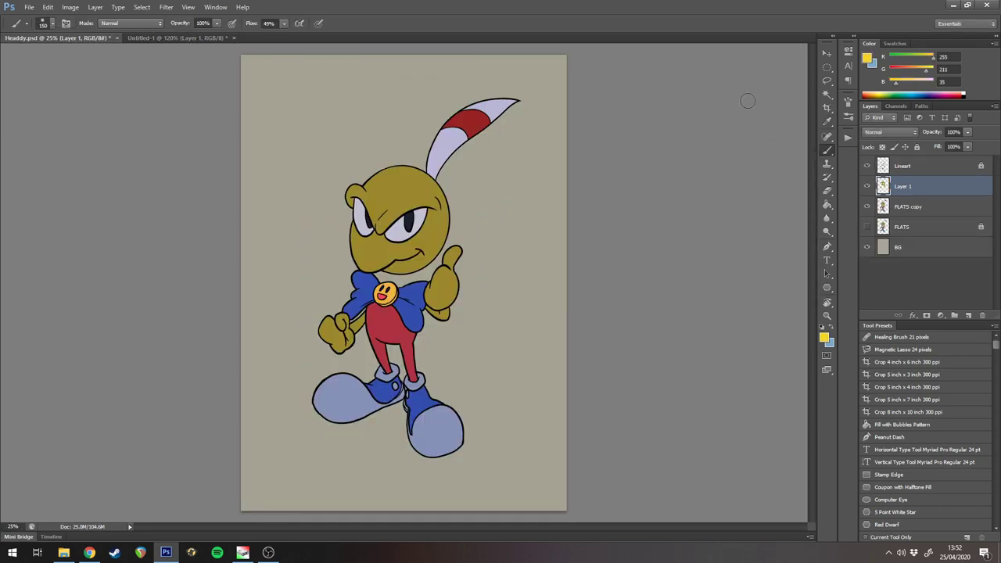
- Fill only the skin pixels of Layer 1 with the yellow, keeping its transparent pixels locked
key(alt+BackSpace)
key(ctrl+z)
key(alt+shift+BackSpace)
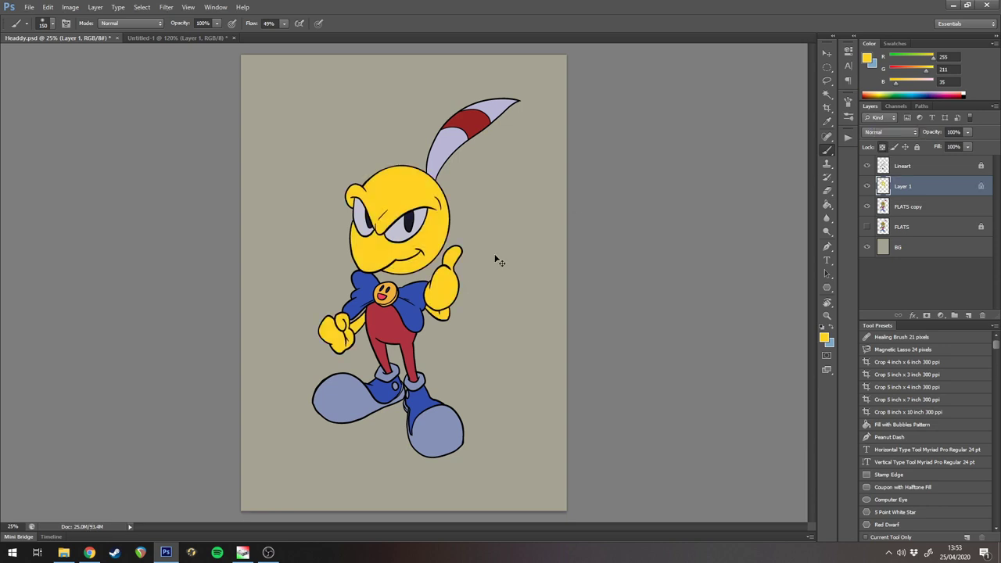
- Add a new layer above Layer 1, clip it to the skin and enlarge the brush to 300 px
drag(480, 237, 521, 228)
click(968, 315)
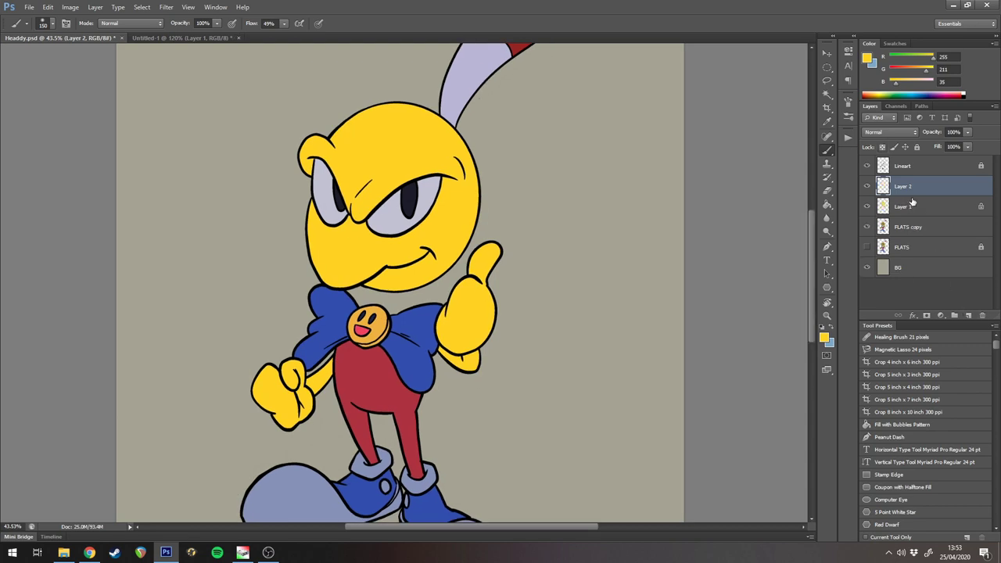
alt+click(912, 190)
key(alt)
key(bracketright)
key(bracketright)
key(bracketright)
key(bracketright)
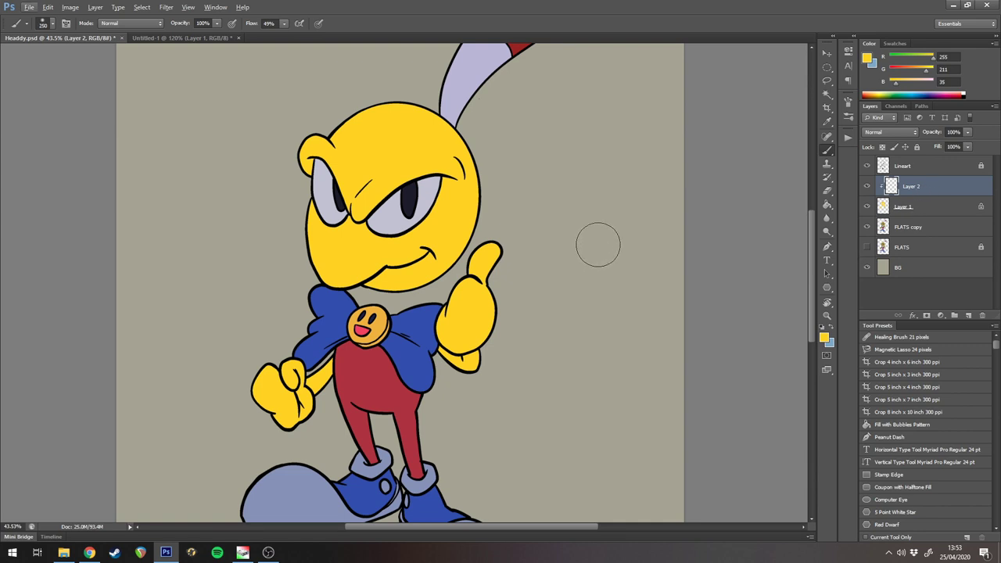
- Check the skin tones on the cover art and set the foreground colour to the orange f0a921
click(824, 337)
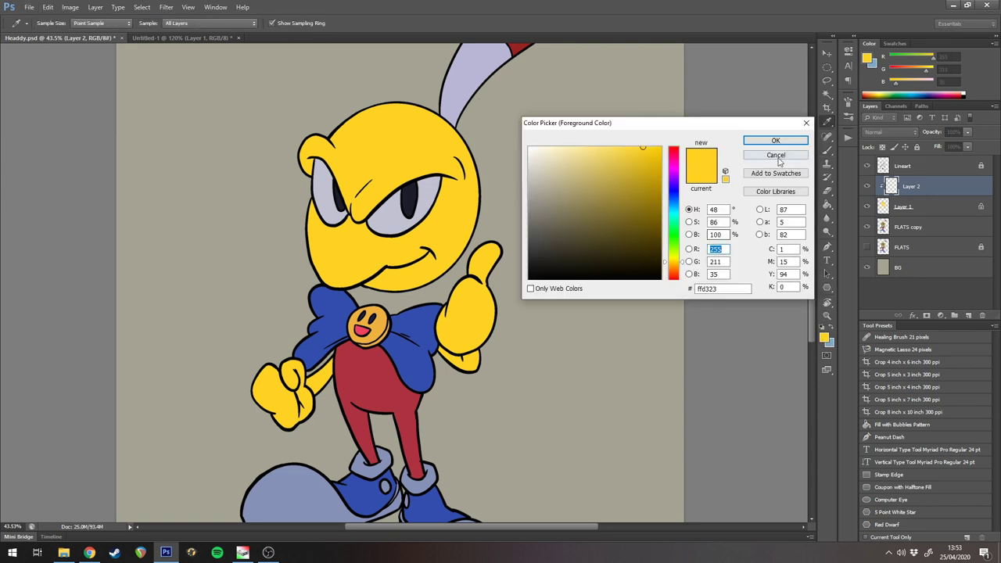
click(776, 156)
click(174, 40)
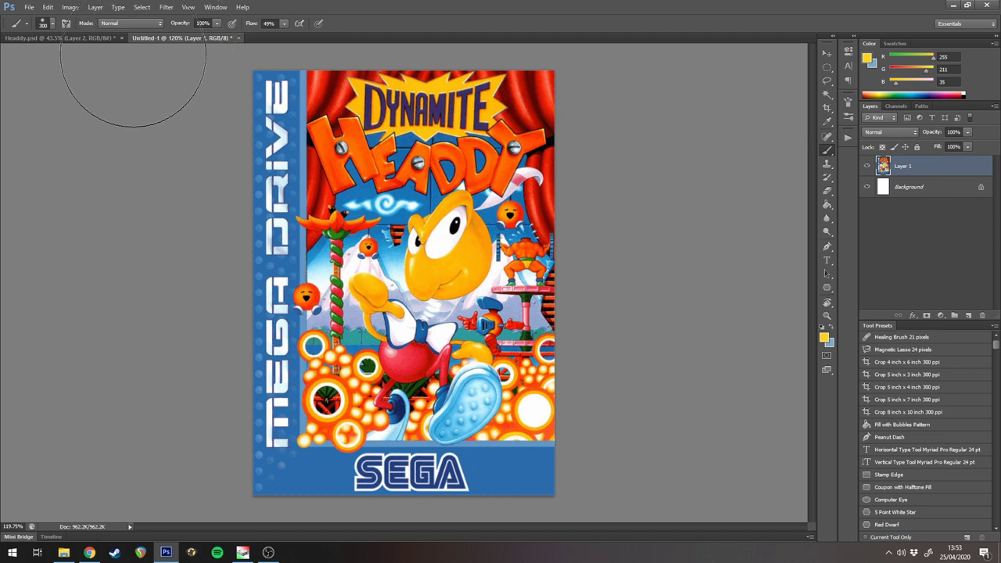
click(82, 38)
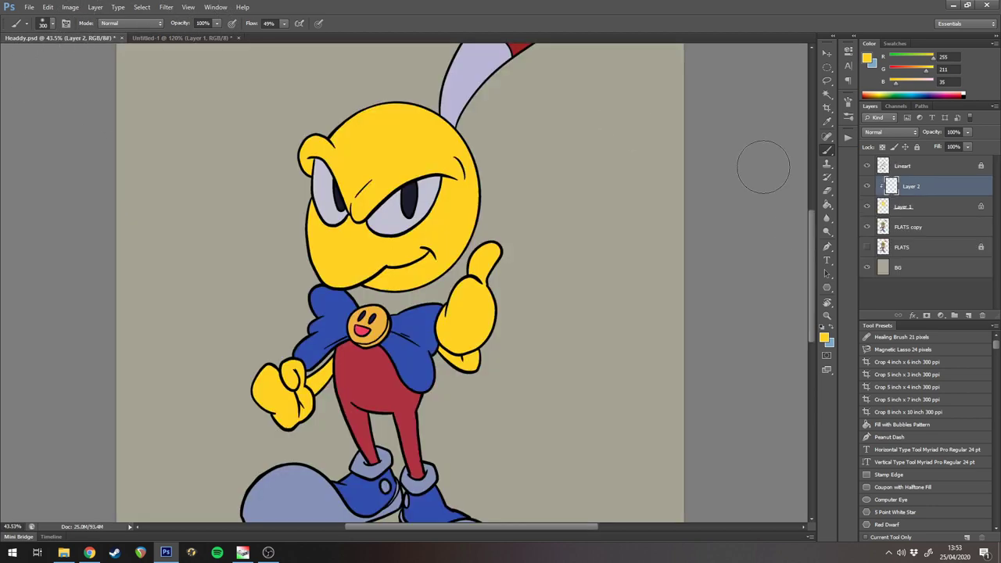
click(824, 338)
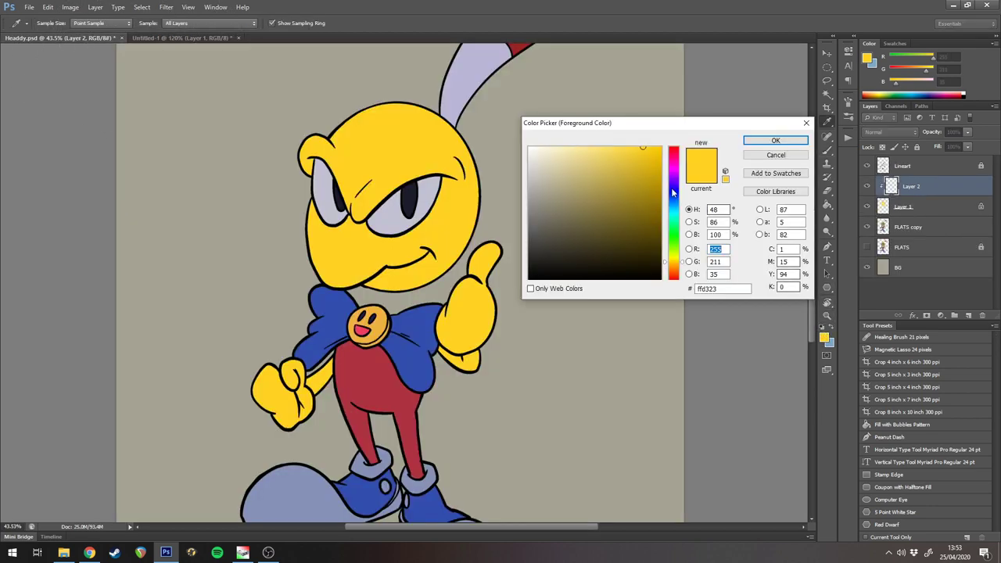
click(648, 155)
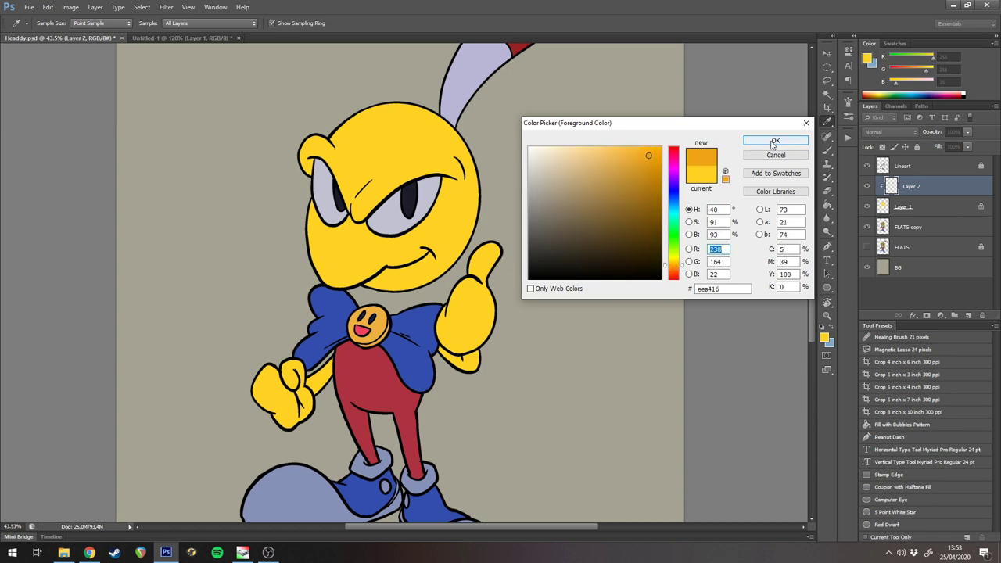
click(643, 154)
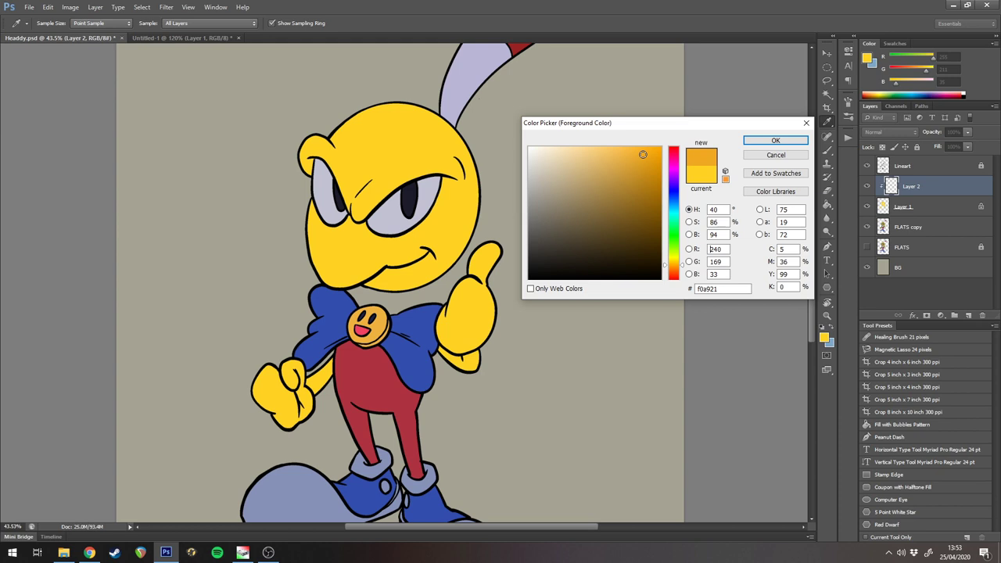
click(745, 143)
- Paint broad orange shading over the head and hands on Layer 2 with a 900 px brush, and compare with the layer hidden
key(ctrl+0)
key(b)
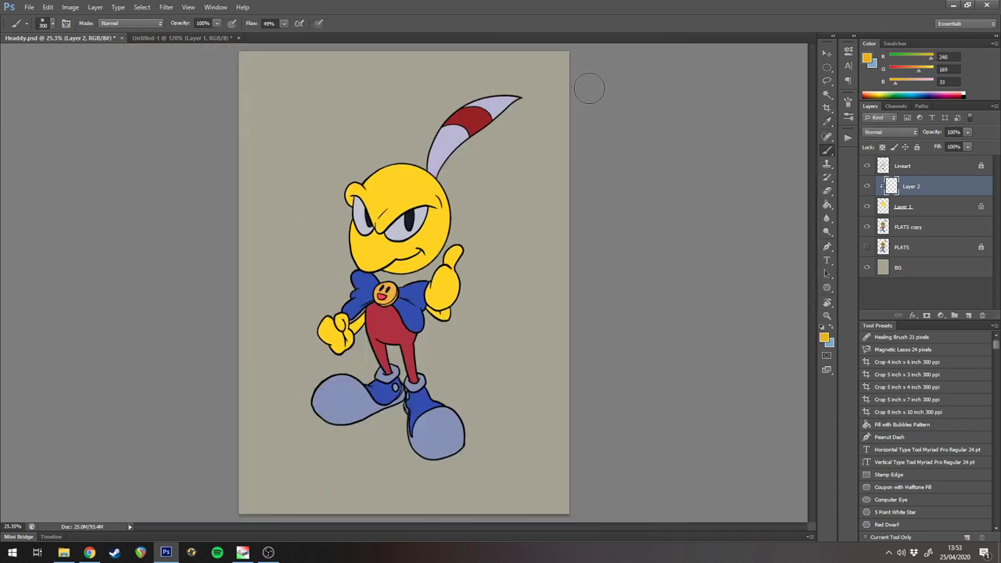
drag(559, 223, 588, 207)
drag(635, 199, 653, 220)
key(bracketright)
key(bracketright)
key(bracketright)
key(bracketright)
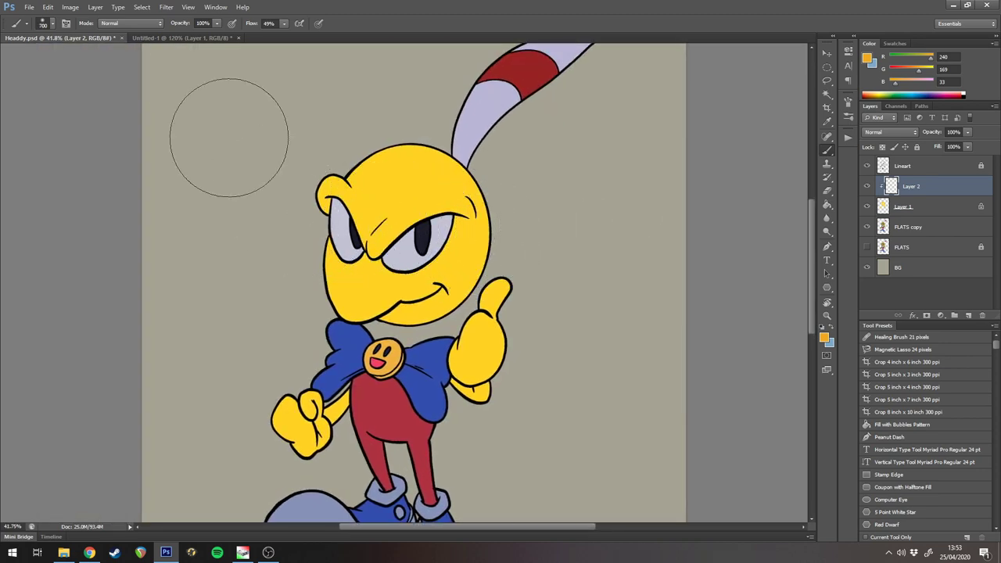
key(bracketright)
key(bracketright)
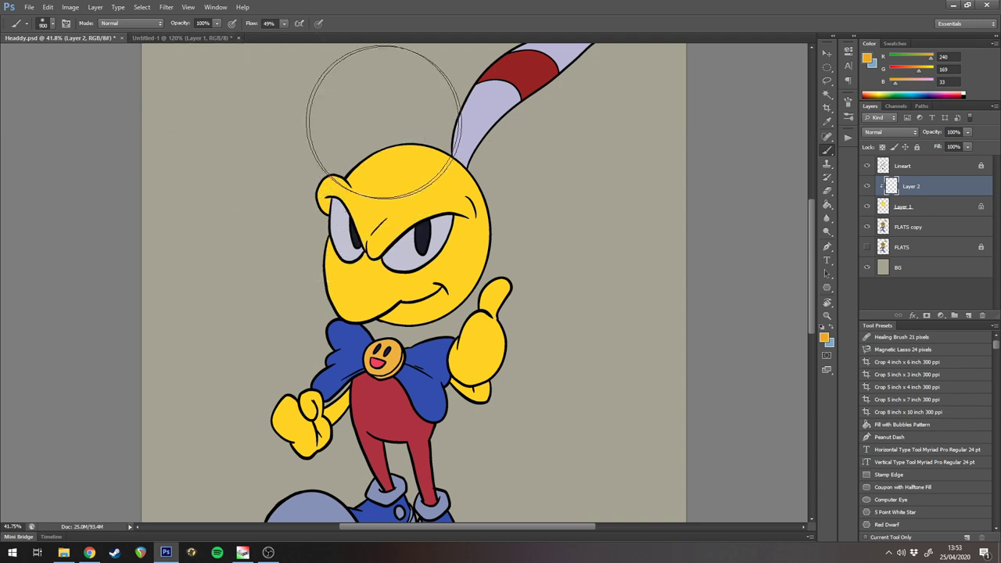
scroll(394, 216, down, 4)
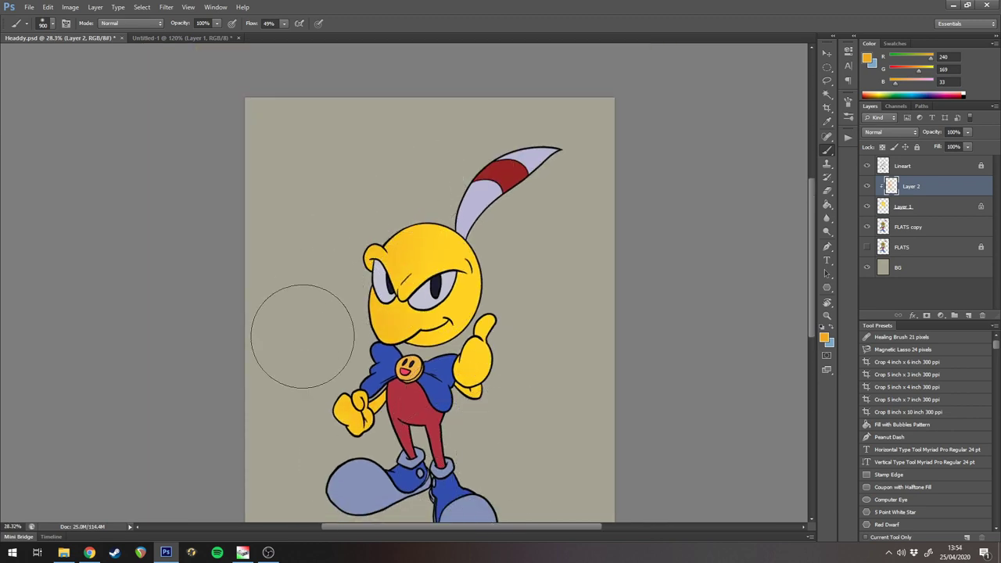
drag(387, 380, 402, 434)
scroll(438, 311, up, 3)
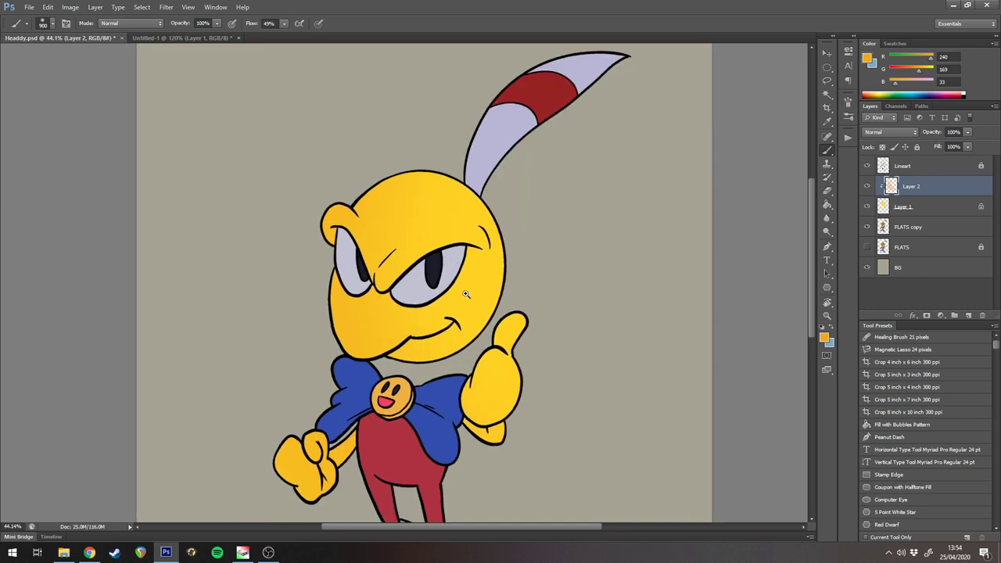
click(866, 187)
click(866, 187)
- Reduce the brush to 500 px and lasso a freehand selection around the character's head
key(bracketleft)
key(bracketleft)
key(bracketleft)
key(bracketleft)
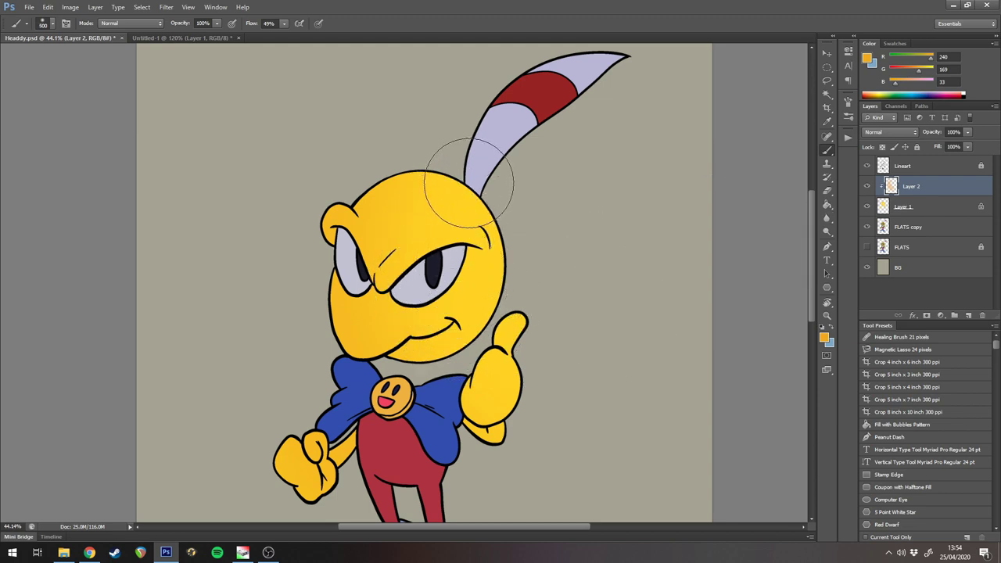
key(l)
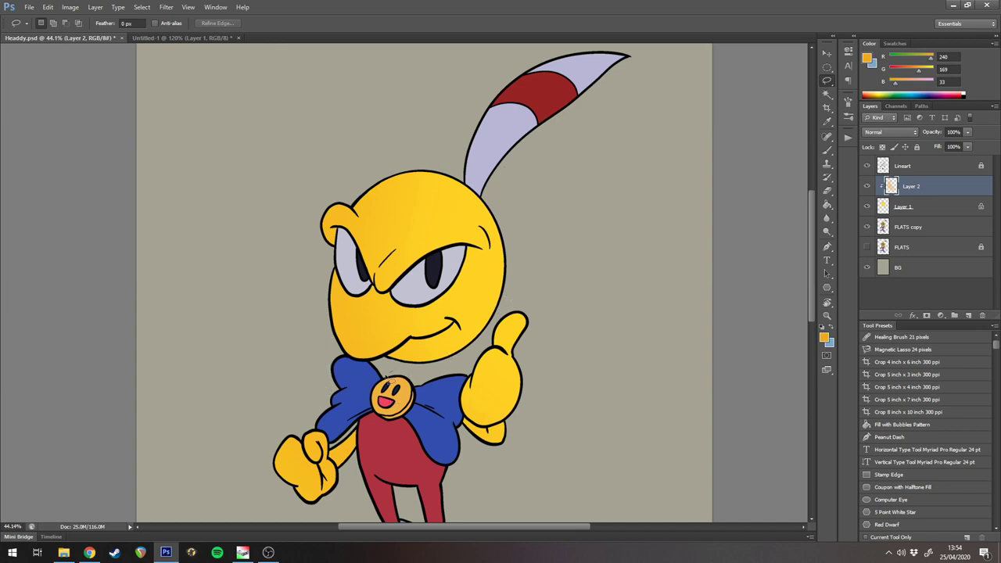
mouse_move(389, 379)
mouse_down()
mouse_move(269, 202)
mouse_move(390, 127)
mouse_move(509, 178)
mouse_up()
drag(473, 359, 454, 379)
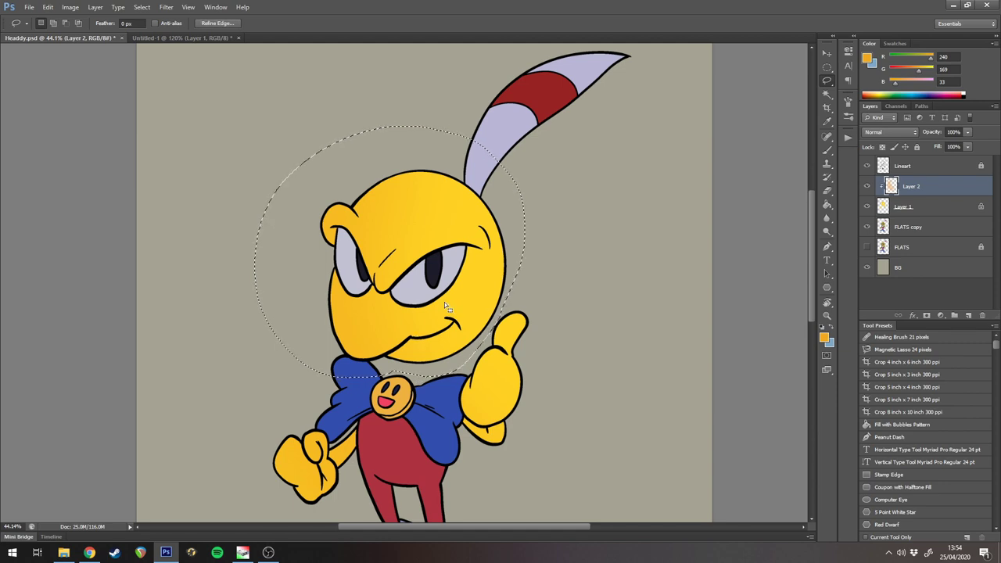
- Deepen the orange shading inside the head selection with progressively smaller brushes down to 90 px, and deselect
key(b)
key(bracketleft)
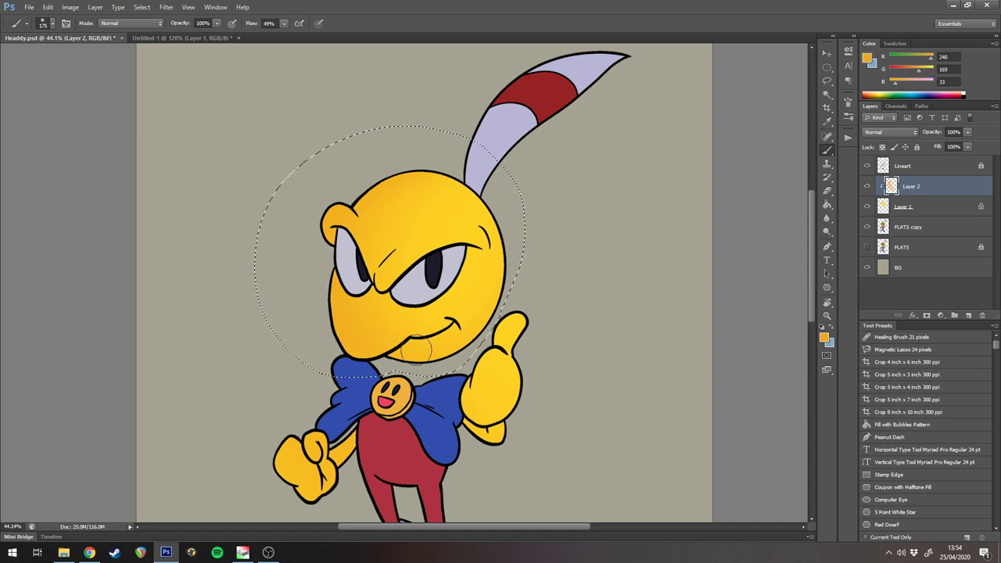
key(bracketleft)
key(bracketleft)
key(bracketleft)
key(bracketleft)
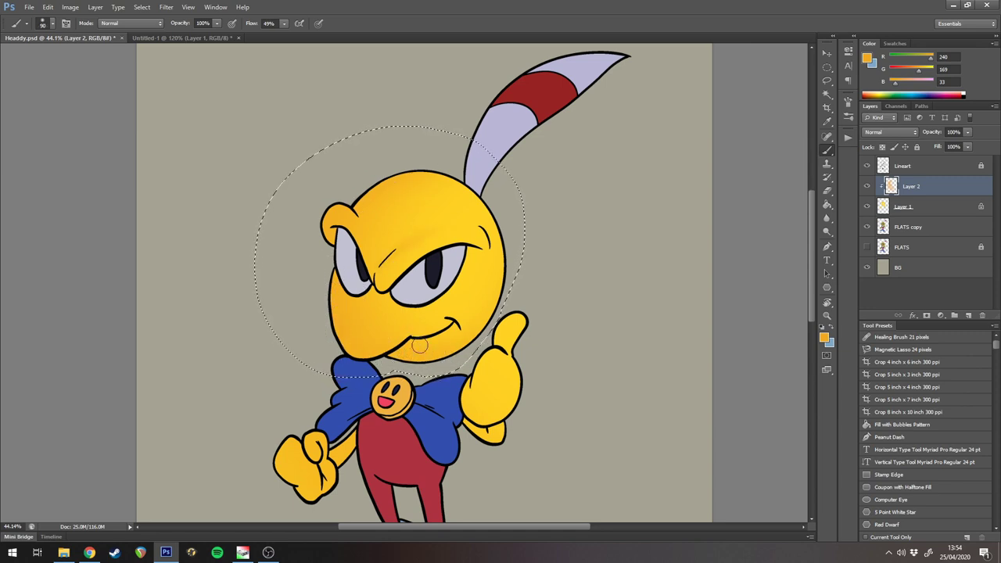
key(ctrl+d)
- Lasso a freehand selection around the thumbs-up hand and its forearm
scroll(555, 243, down, 2)
scroll(539, 231, down, 2)
scroll(527, 216, up, 3)
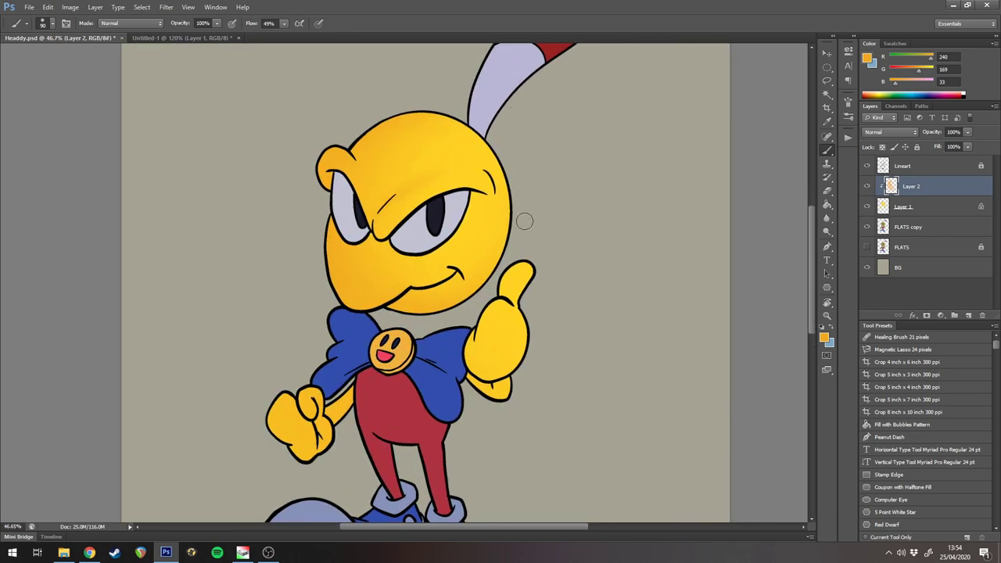
drag(513, 258, 550, 198)
key(l)
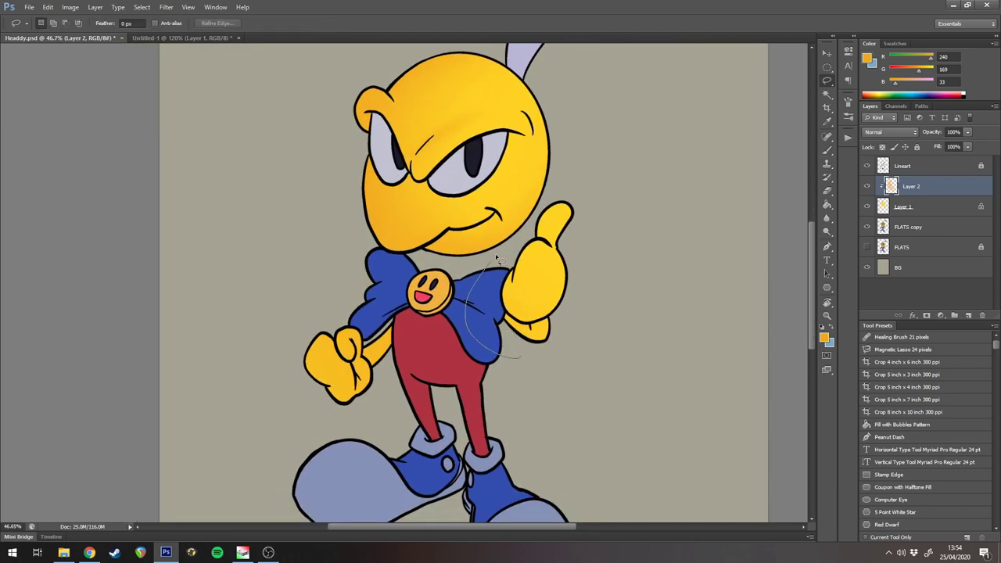
mouse_move(528, 232)
mouse_down()
mouse_move(587, 344)
mouse_move(536, 377)
mouse_up()
- Shade the selected thumbs-up hand and forearm with orange, varying the brush between 300 and 150 px, and deselect
key(b)
key(bracketright)
key(bracketright)
key(bracketright)
key(bracketright)
key(bracketright)
key(bracketright)
key(bracketright)
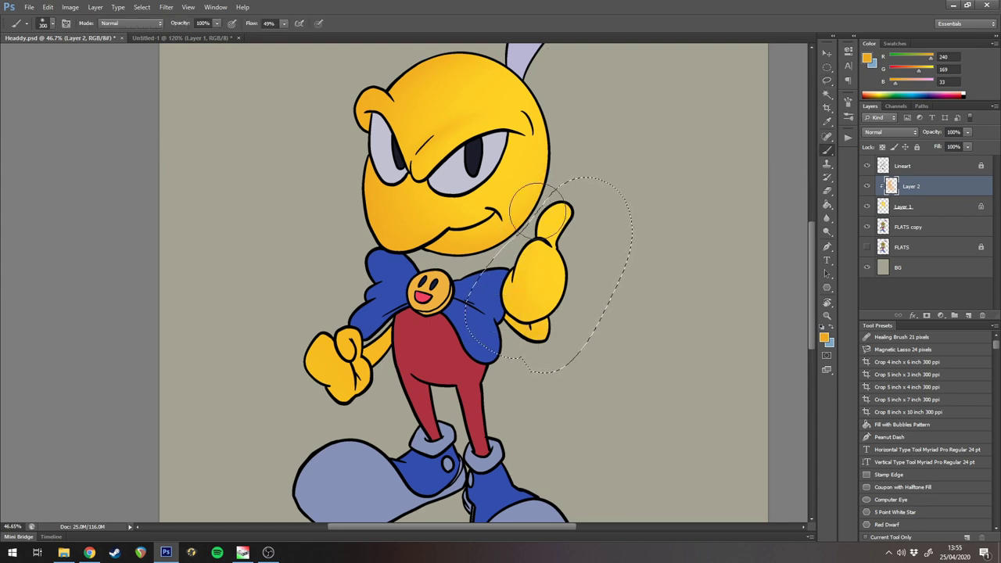
key(bracketleft)
key(bracketleft)
key(bracketleft)
key(bracketleft)
key(bracketleft)
key(bracketleft)
key(bracketleft)
key(bracketleft)
key(bracketleft)
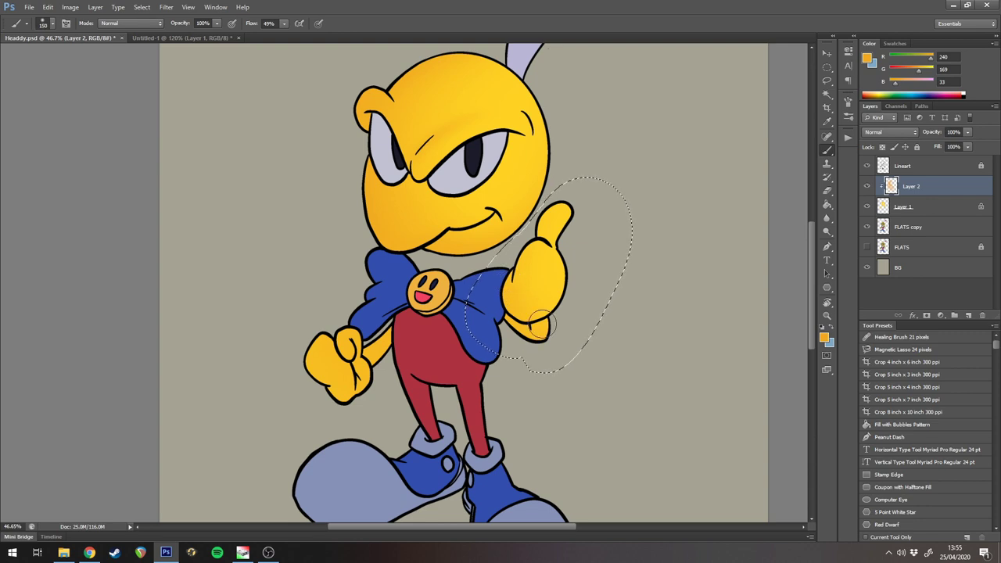
key(bracketright)
key(bracketright)
key(ctrl+d)
- Lasso the clenched fist and its arm, shade them with orange using a 60 px brush, and save the illustration
key(l)
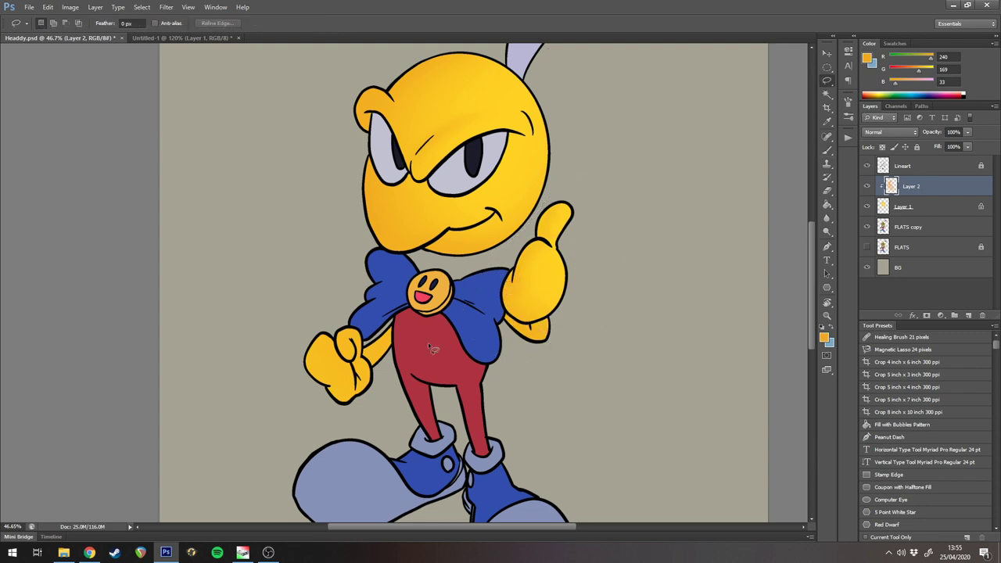
mouse_move(293, 426)
mouse_down()
mouse_move(442, 324)
mouse_move(407, 404)
mouse_up()
key(b)
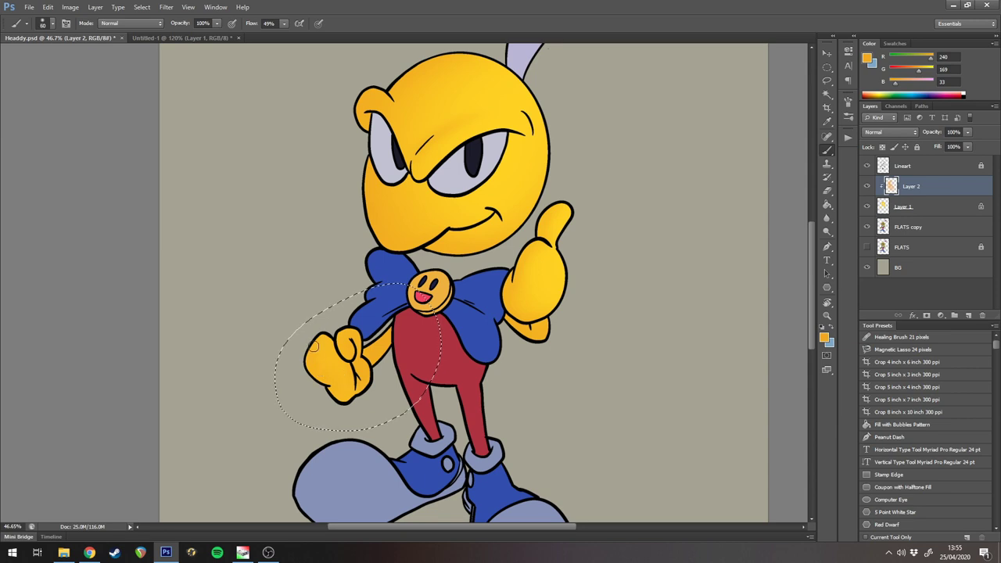
key(bracketright)
key(bracketleft)
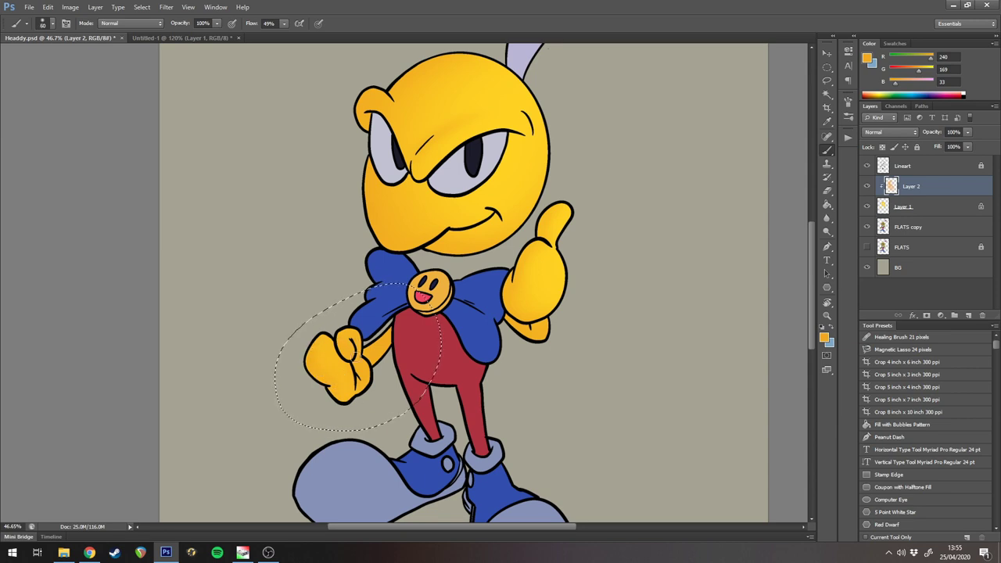
key(ctrl+d)
key(ctrl+0)
key(ctrl+s)
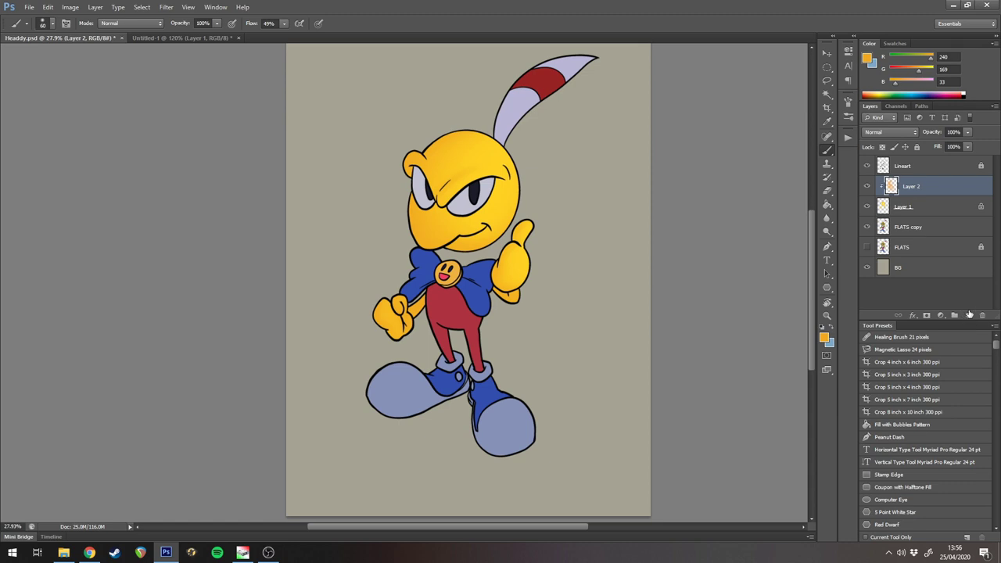
- Add another new layer above Layer 2 and clip it to the skin layer
click(967, 316)
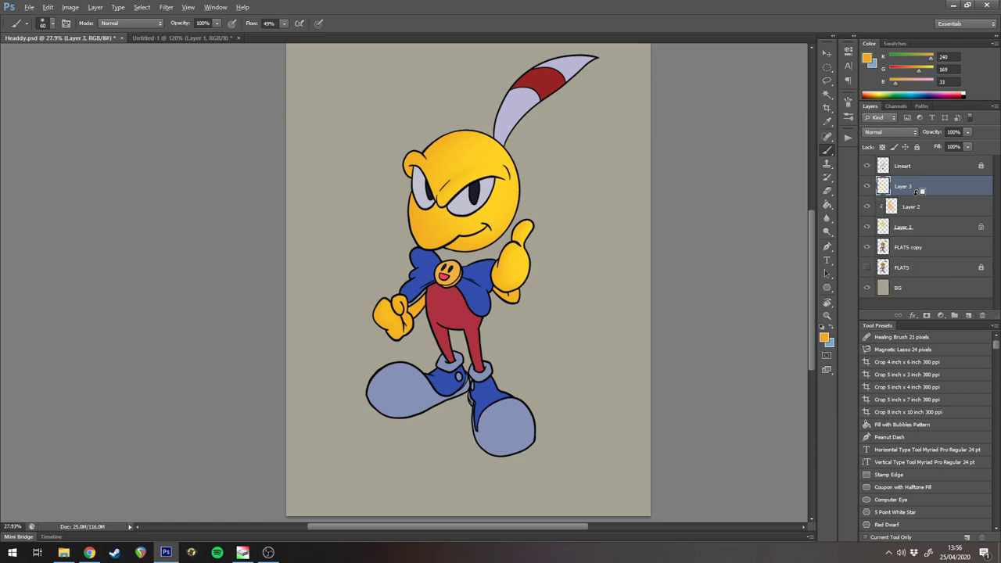
alt+click(916, 192)
drag(615, 247, 628, 243)
drag(534, 200, 639, 307)
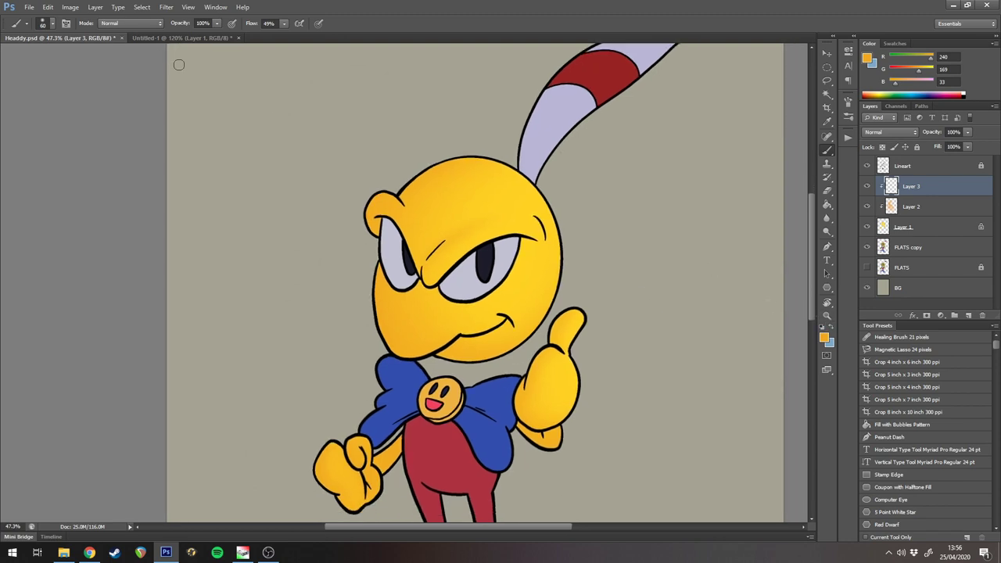
- Consult the cover art for reference, then set the foreground colour to a darker orange, RGB 196, 125, 25
click(182, 38)
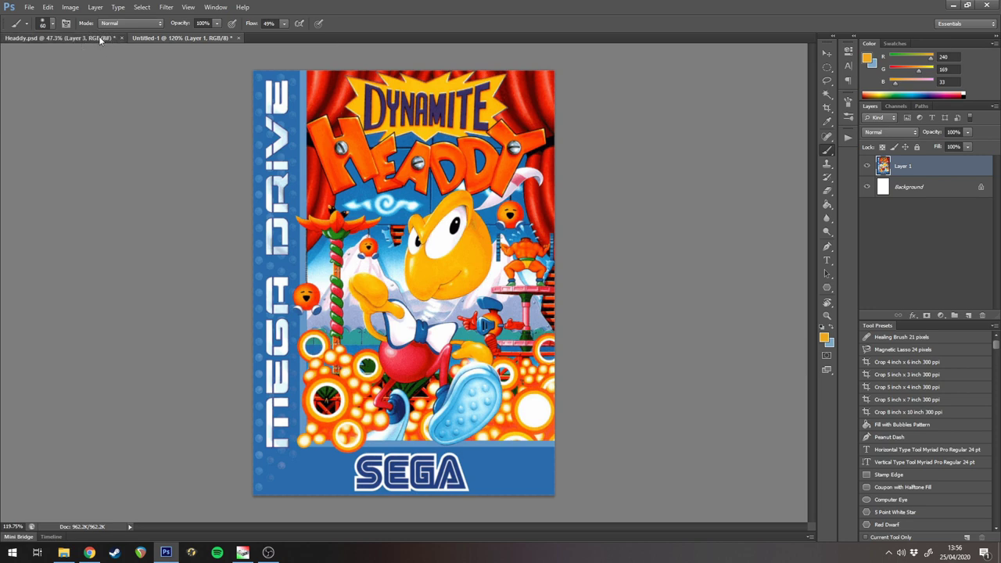
click(56, 38)
click(825, 336)
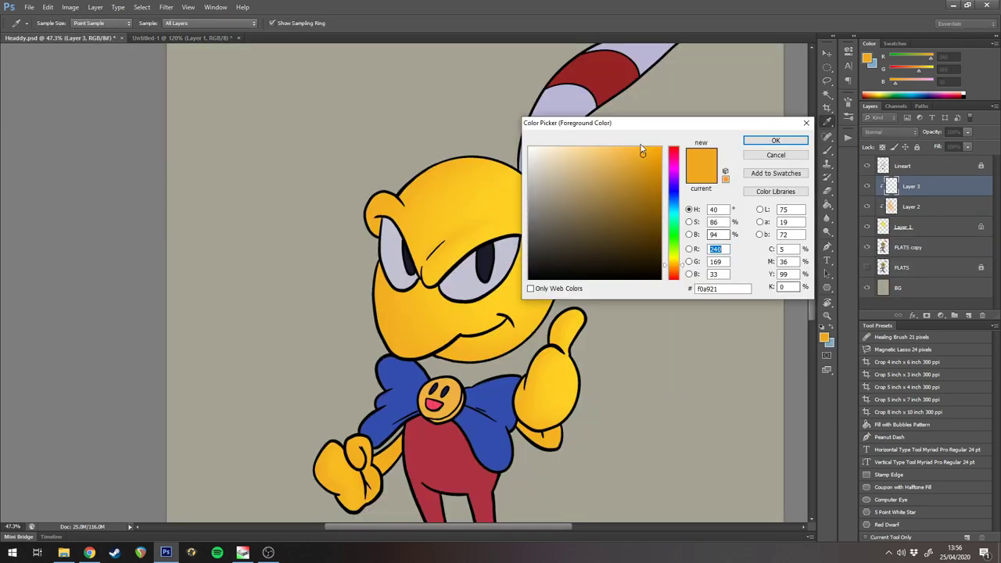
click(646, 175)
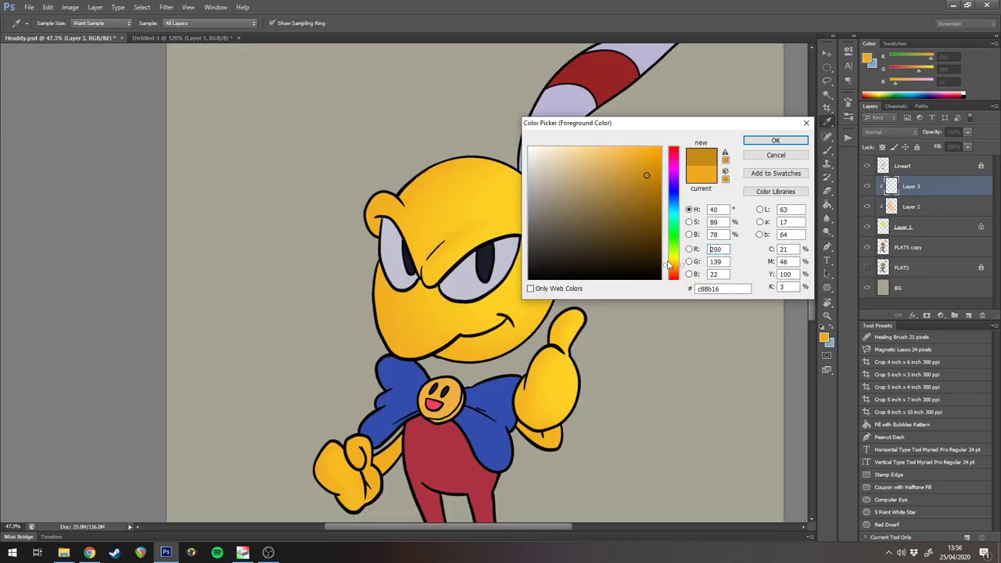
drag(667, 265, 678, 269)
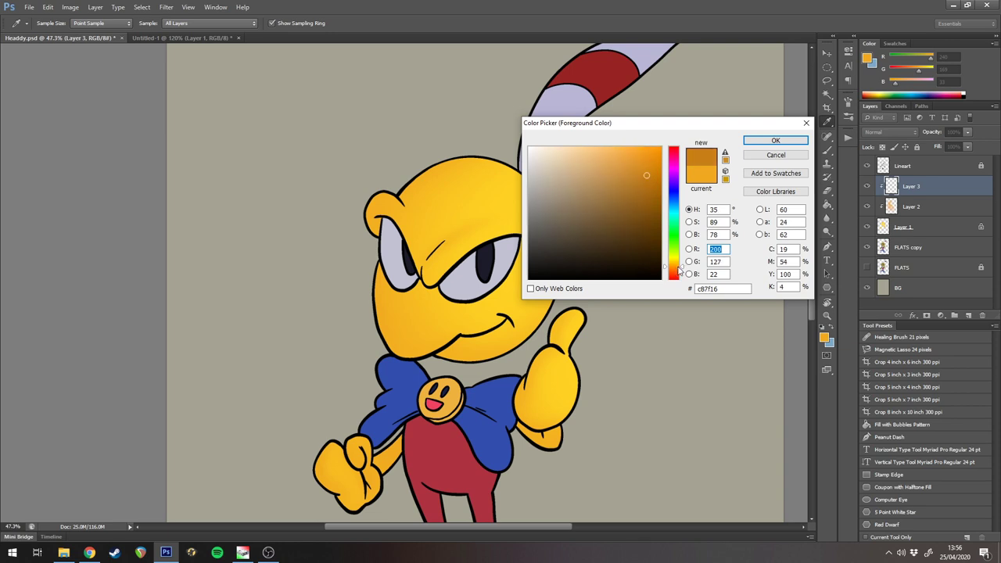
click(765, 142)
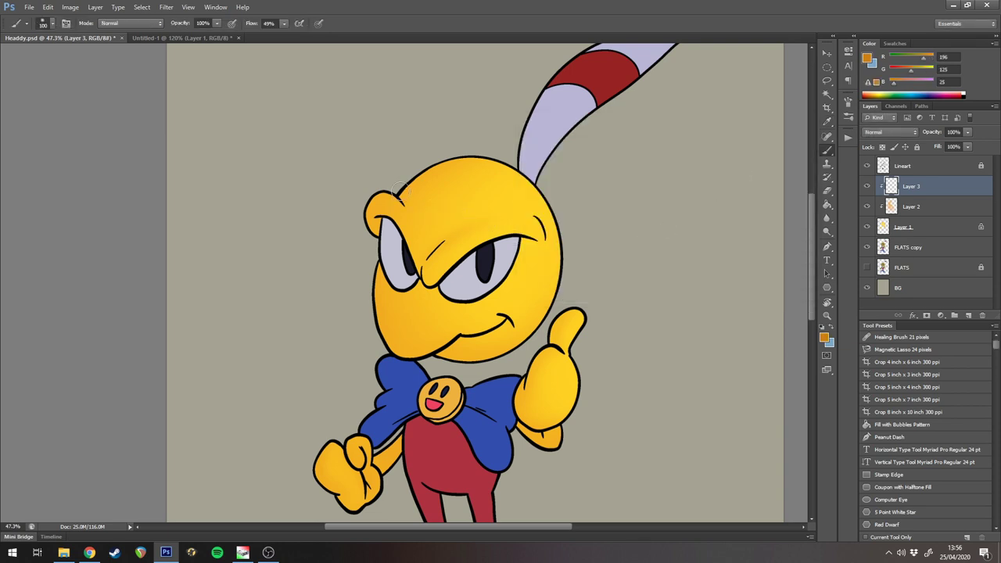
- Lasso the whole head, shade its edges and brow creases on Layer 3 with a 35 to 50 px brush, and deselect
key(l)
mouse_move(483, 389)
mouse_down()
mouse_move(302, 316)
mouse_move(466, 109)
mouse_move(618, 188)
mouse_up()
drag(547, 328, 470, 374)
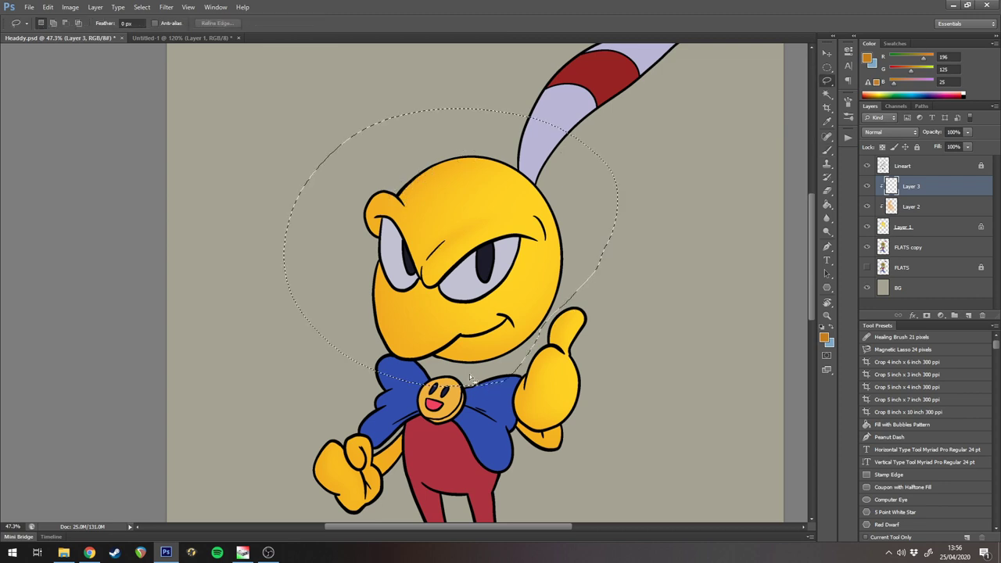
key(b)
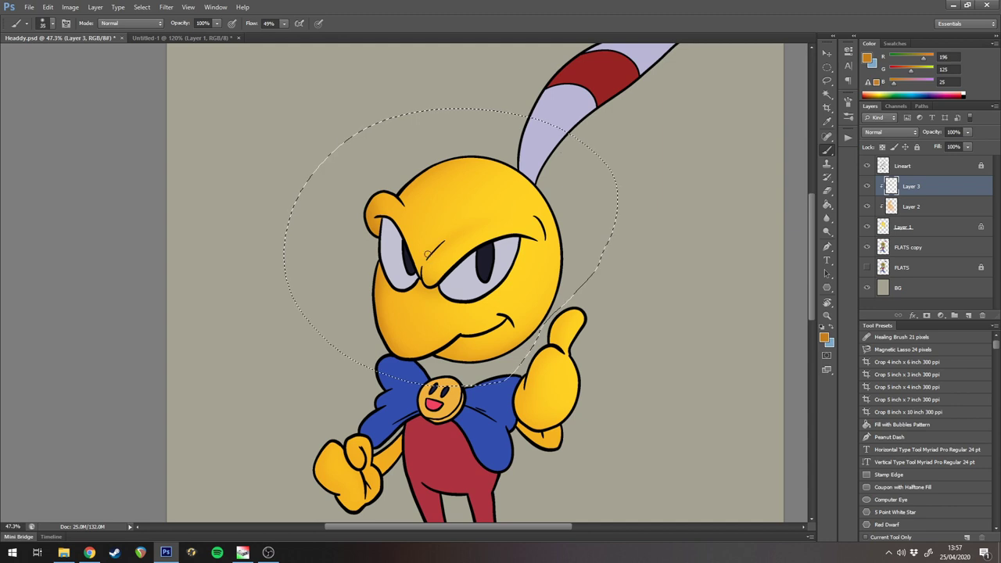
key(bracketright)
key(bracketright)
key(bracketright)
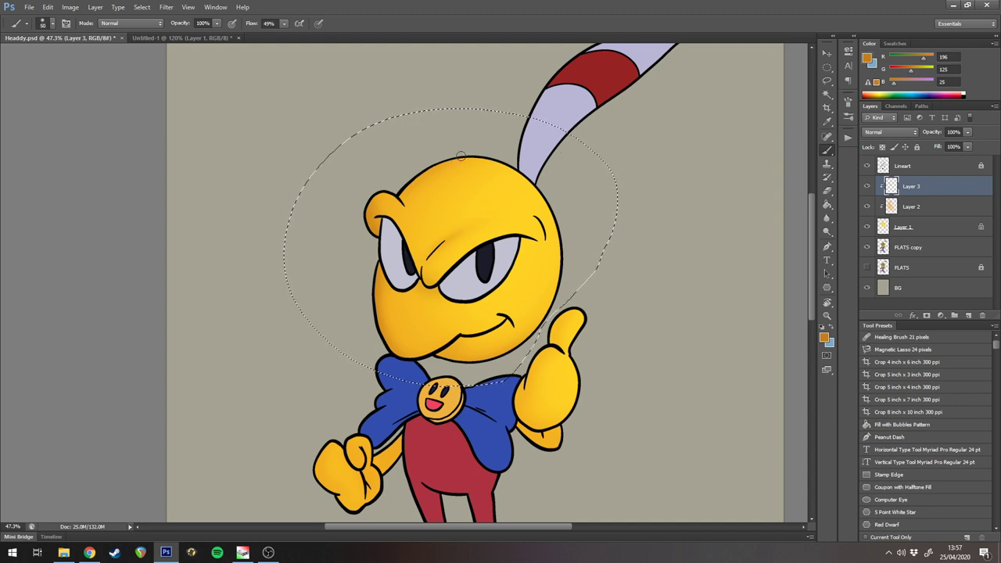
key(ctrl+d)
- Compare the illustration with Layer 3 hidden and shown, and inspect the head shading up close
drag(444, 180, 455, 113)
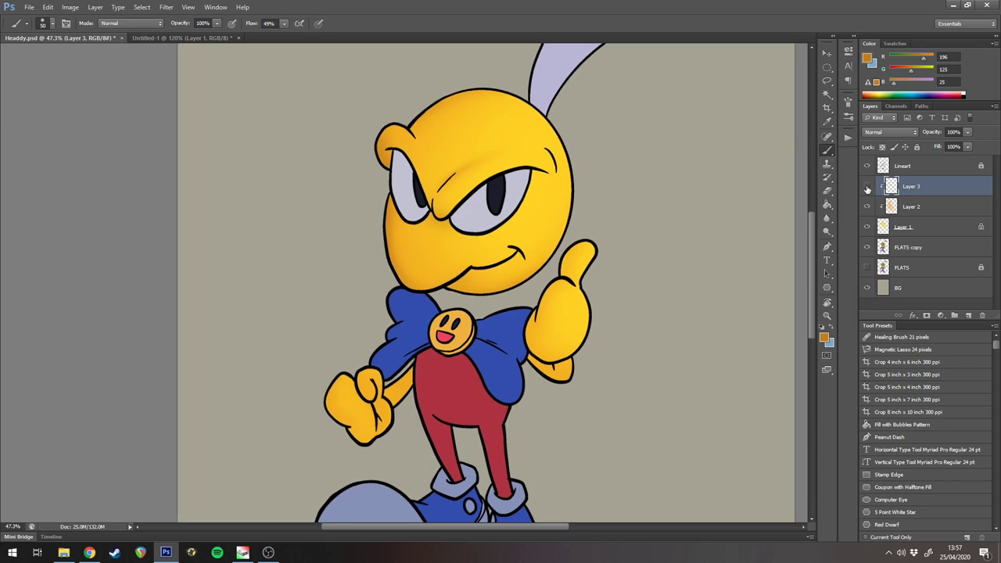
click(866, 186)
click(867, 187)
drag(563, 219, 625, 188)
drag(466, 247, 717, 119)
drag(437, 141, 593, 197)
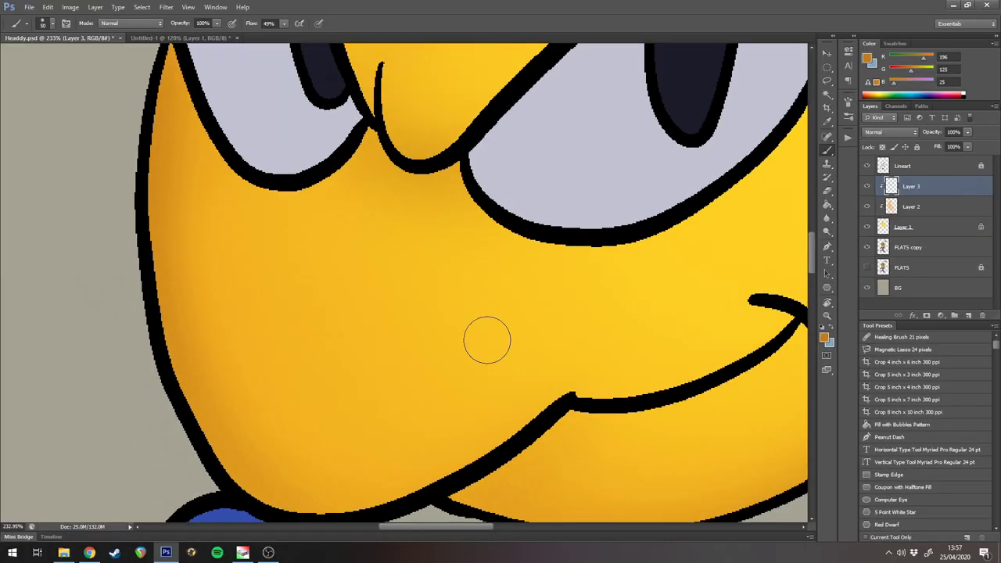
scroll(486, 340, down, 8)
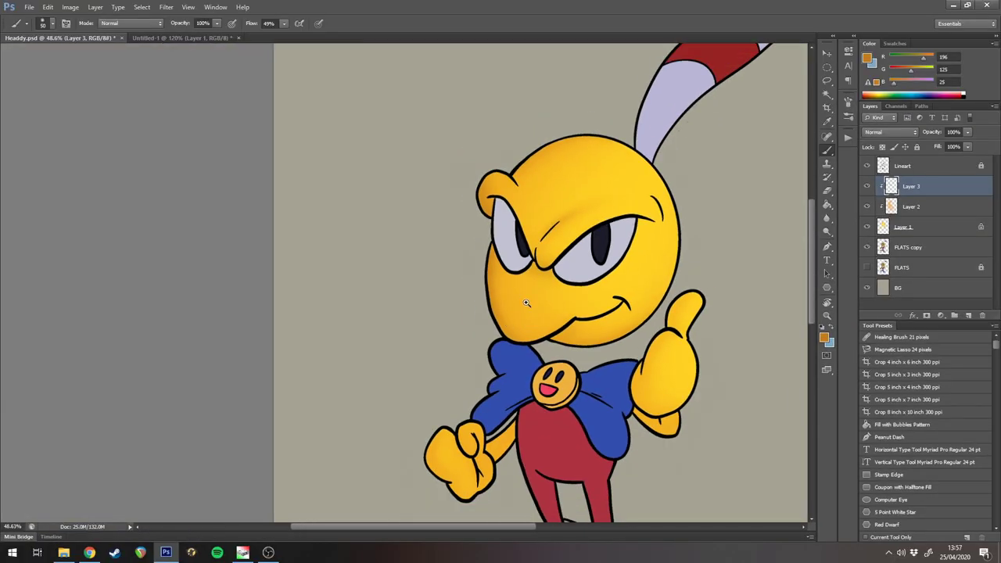
scroll(539, 235, up, 3)
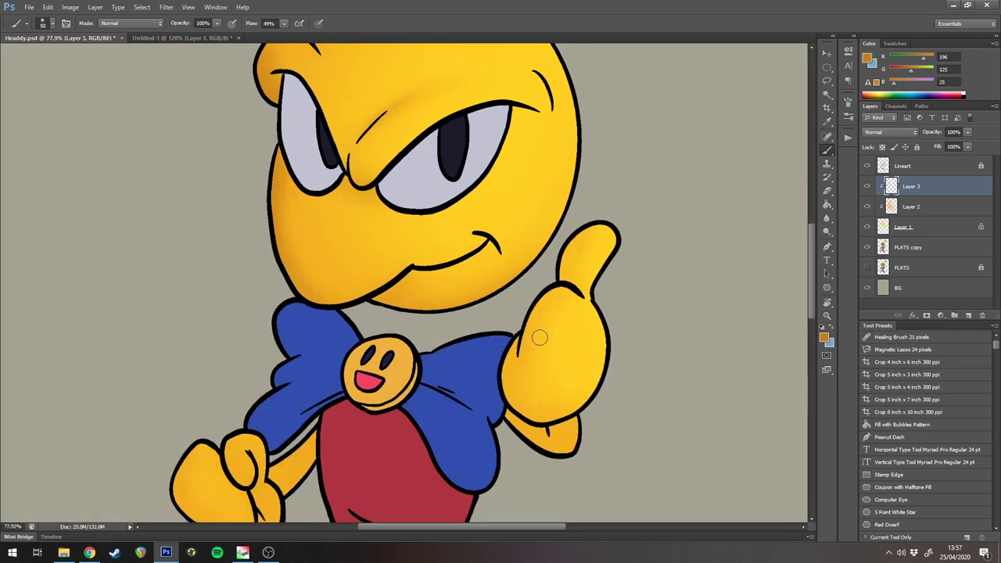
- Lasso the thumbs-up hand and its forearm, deepen their shading with a 70 px brush in the darker orange, and deselect
key(l)
drag(546, 485, 635, 433)
scroll(635, 434, down, 2)
key(b)
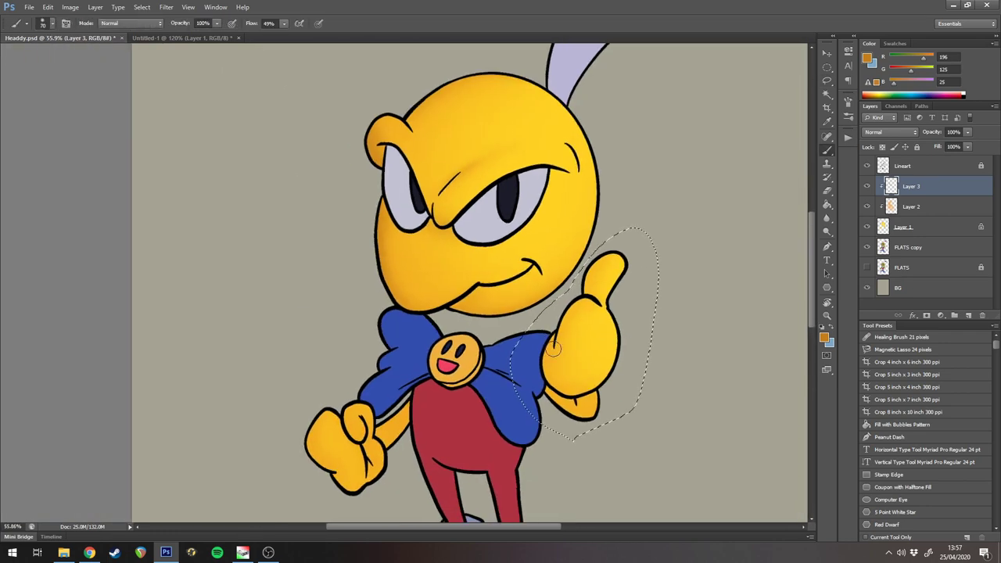
key(ctrl+d)
- Lasso the clenched fist and its arm, deepen their shading with the darker orange at about 60 px, and deselect
key(l)
drag(378, 495, 391, 505)
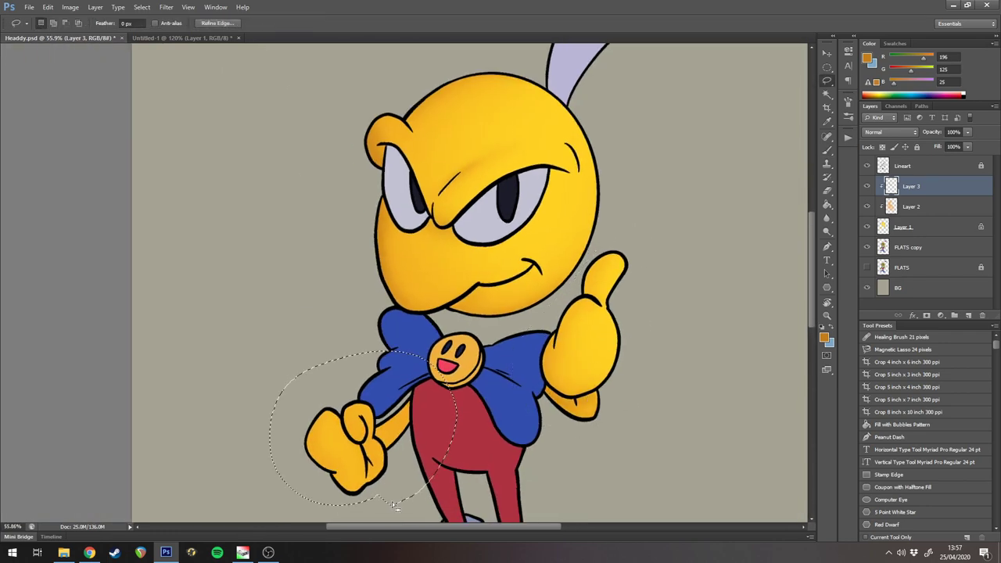
key(b)
key(])
key(])
key(])
key(])
key(])
key(])
key(])
key(bracketleft)
key(bracketleft)
key(bracketleft)
key(bracketleft)
key(bracketleft)
key(bracketleft)
key(bracketleft)
key(bracketleft)
key(bracketleft)
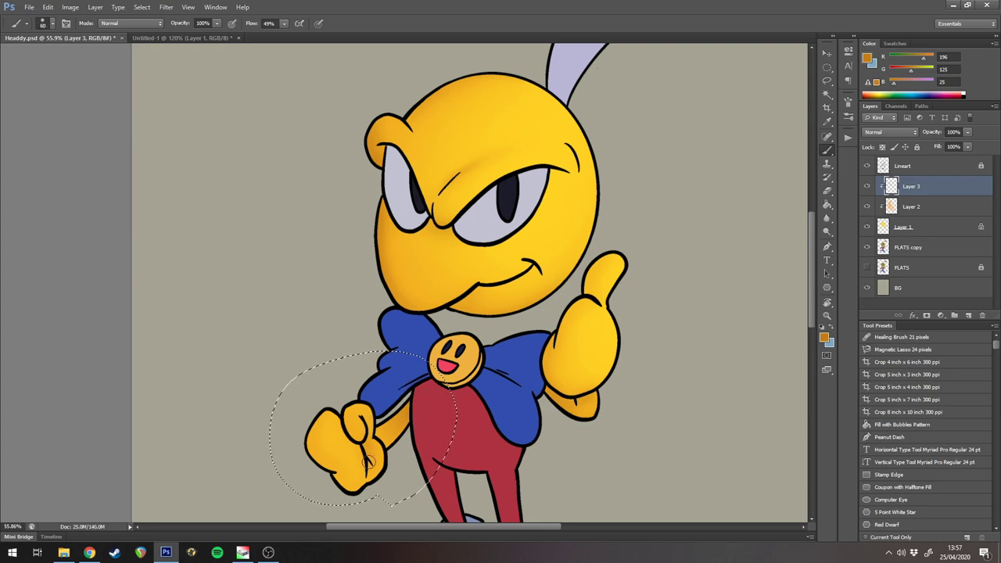
key(ctrl+d)
- Add a new layer above Layer 3, clip it to the skin, and sample the bright yellow beside the larger eye
scroll(501, 309, down, 2)
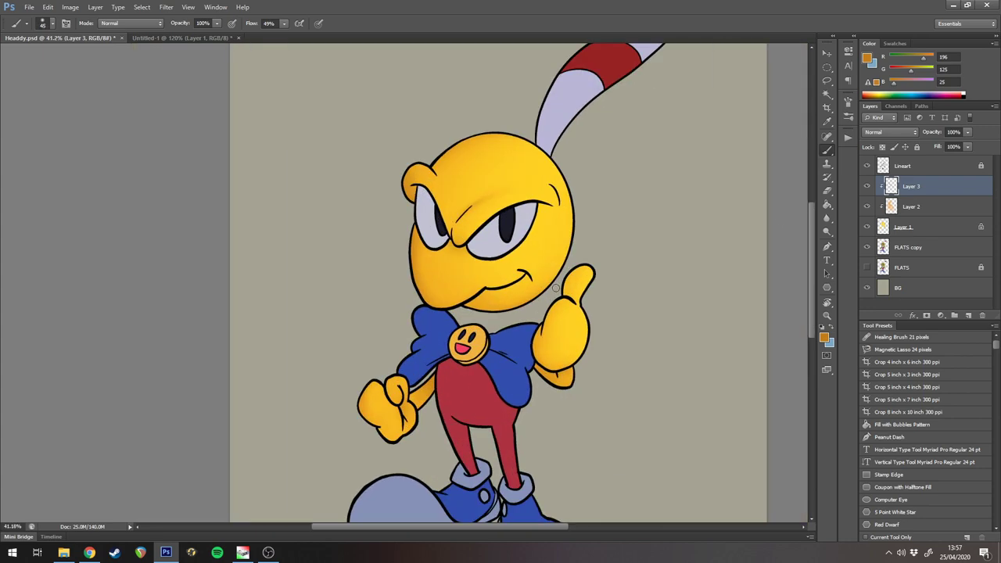
click(966, 314)
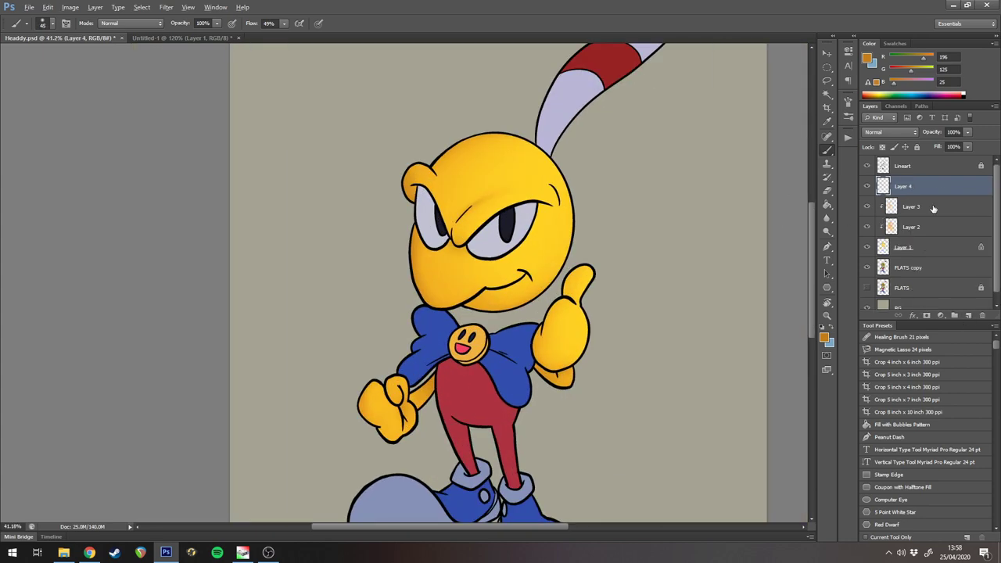
key(ctrl+alt+g)
alt+click(537, 237)
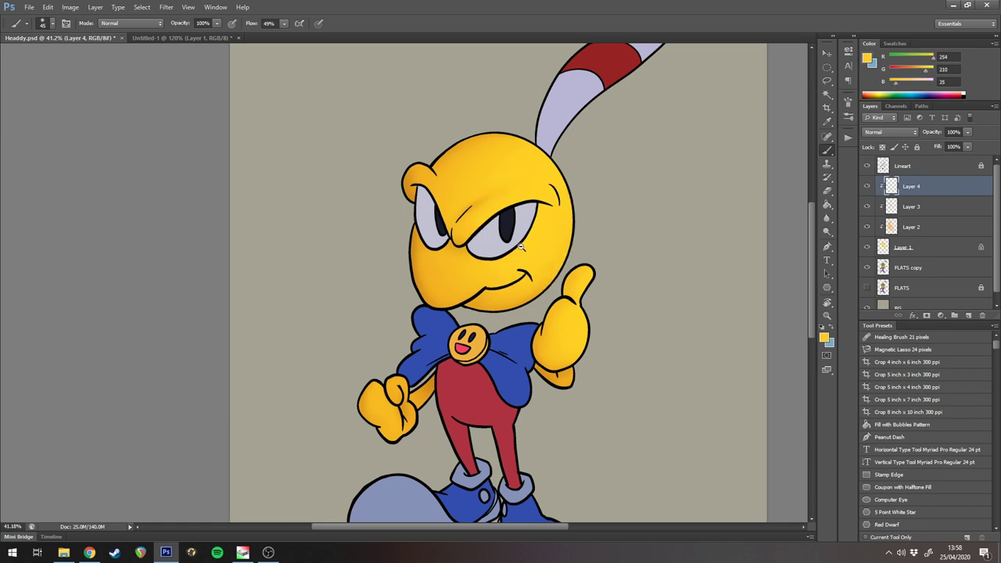
- Brush the sampled yellow over the beak, brow and forehead on Layer 4, varying the brush size, and compare with the layer hidden
scroll(523, 247, up, 1)
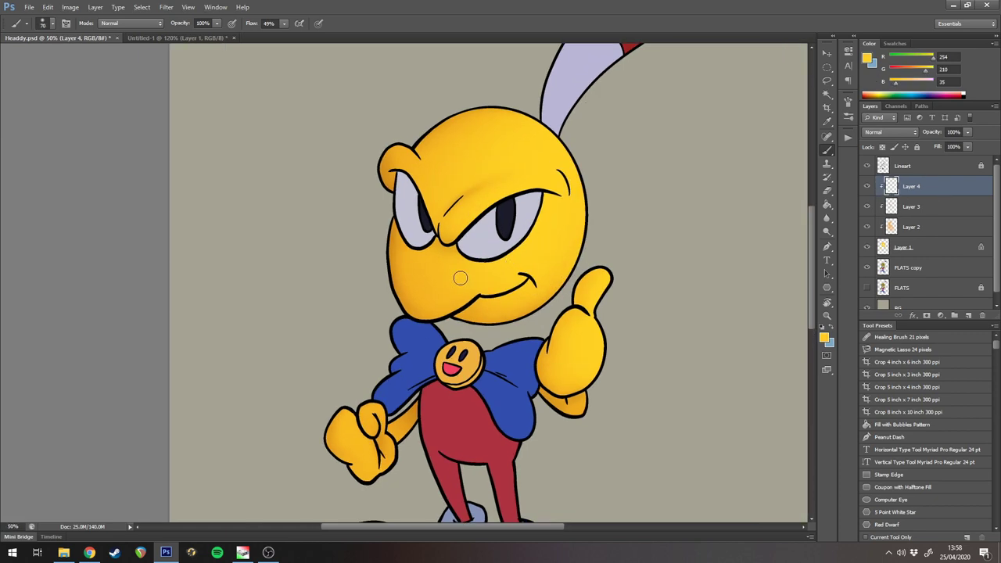
key(bracketright)
key(bracketright)
key(bracketright)
key(bracketright)
key(bracketright)
key(bracketright)
key(bracketleft)
key(bracketleft)
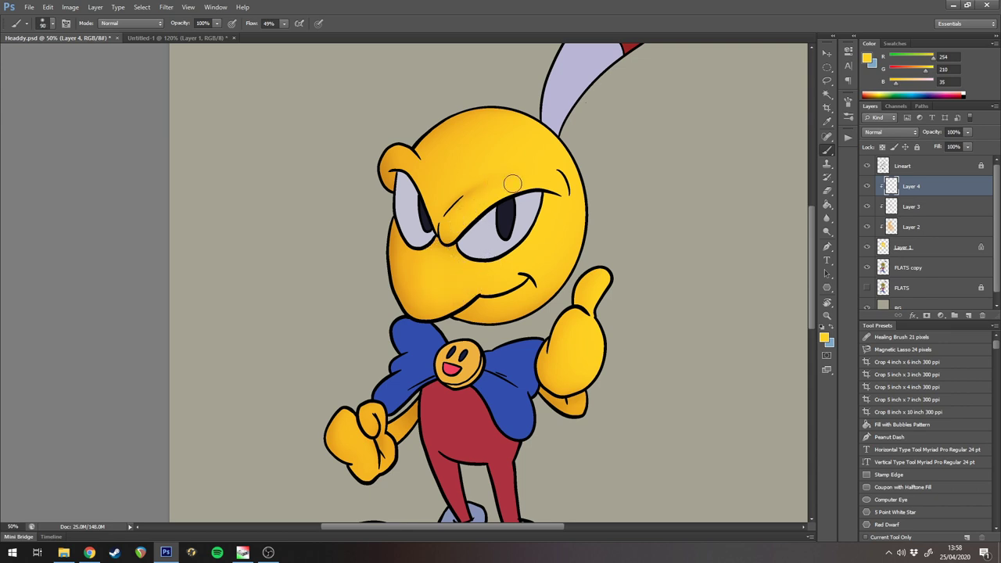
key(bracketleft)
drag(409, 162, 433, 204)
key(bracketright)
key(bracketright)
key(bracketright)
mouse_move(476, 170)
mouse_down()
mouse_move(480, 145)
mouse_move(501, 160)
mouse_move(465, 172)
mouse_up()
key(bracketleft)
key(bracketleft)
key(bracketleft)
key(bracketleft)
scroll(523, 347, down, 2)
click(866, 189)
click(866, 189)
click(867, 189)
click(867, 189)
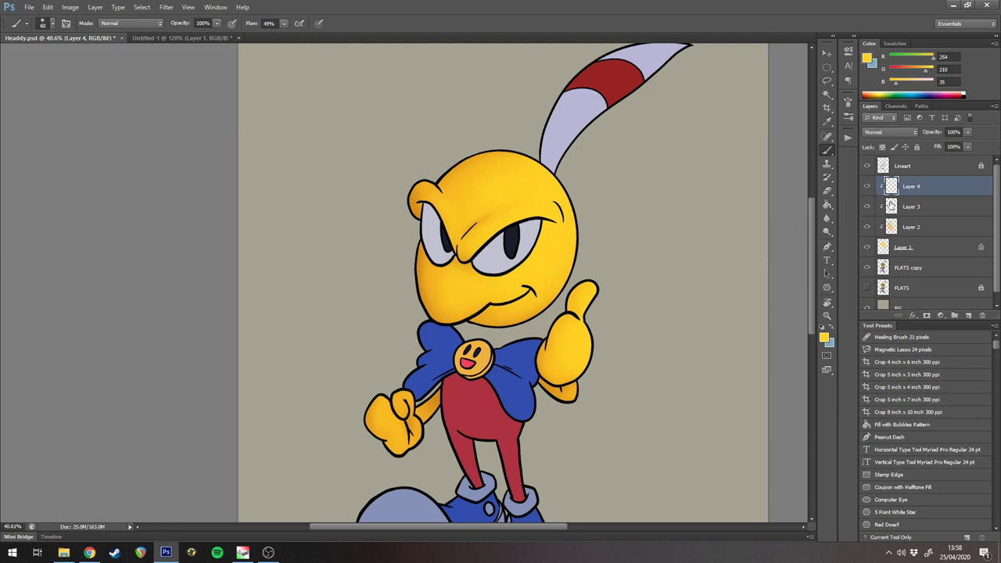
- Merge the skin layer and its three clipped shading layers into one, and check the merged layer by toggling its visibility
shift+click(929, 249)
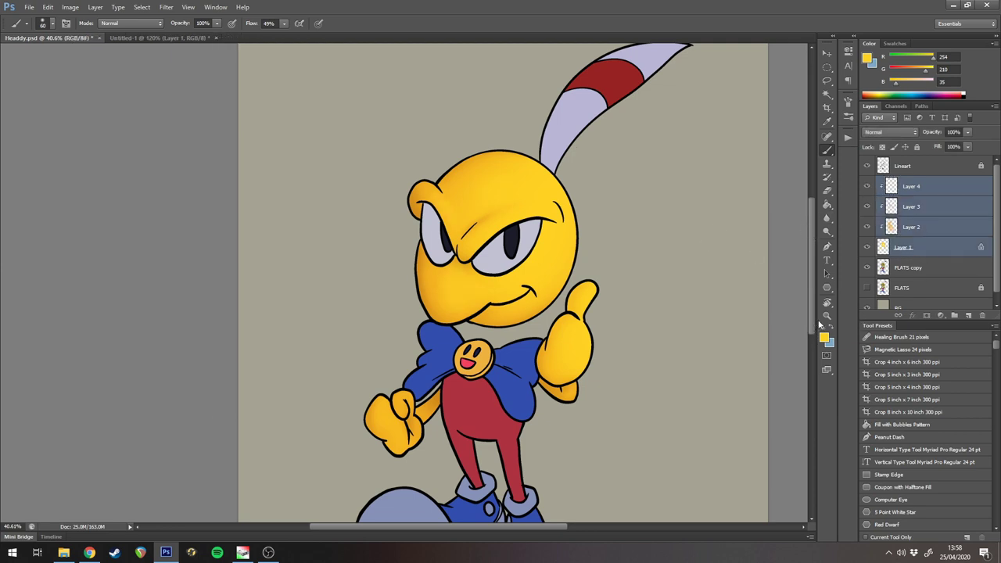
key(ctrl+e)
click(867, 186)
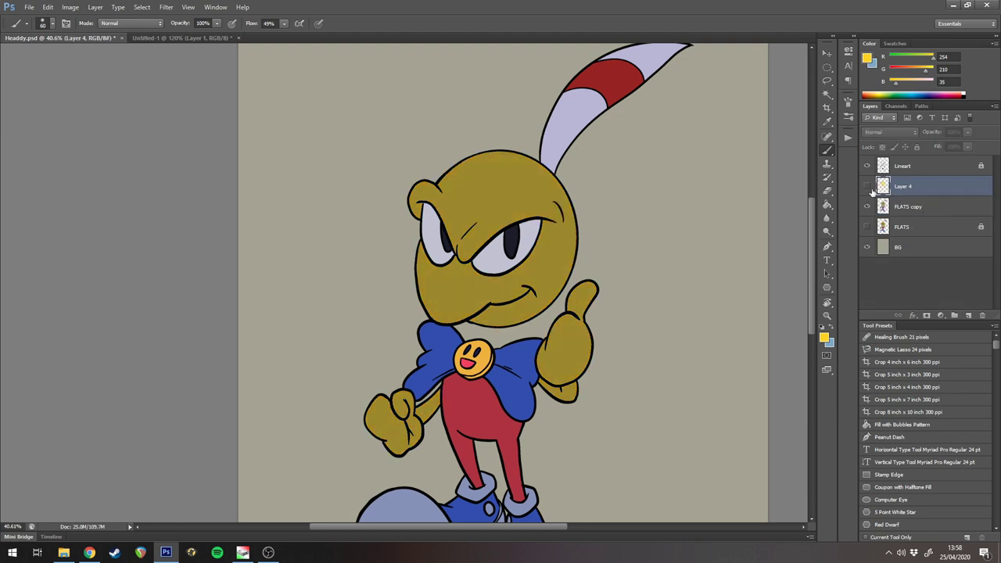
click(867, 186)
- Add a new layer clipped to the merged skin layer and set the foreground colour to dark orange c57a18
click(968, 315)
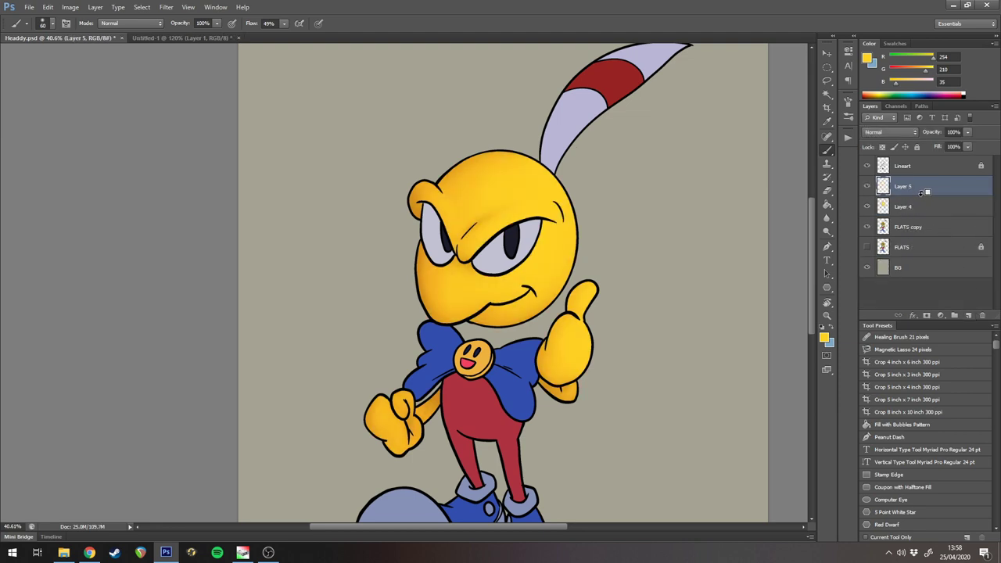
alt+click(922, 193)
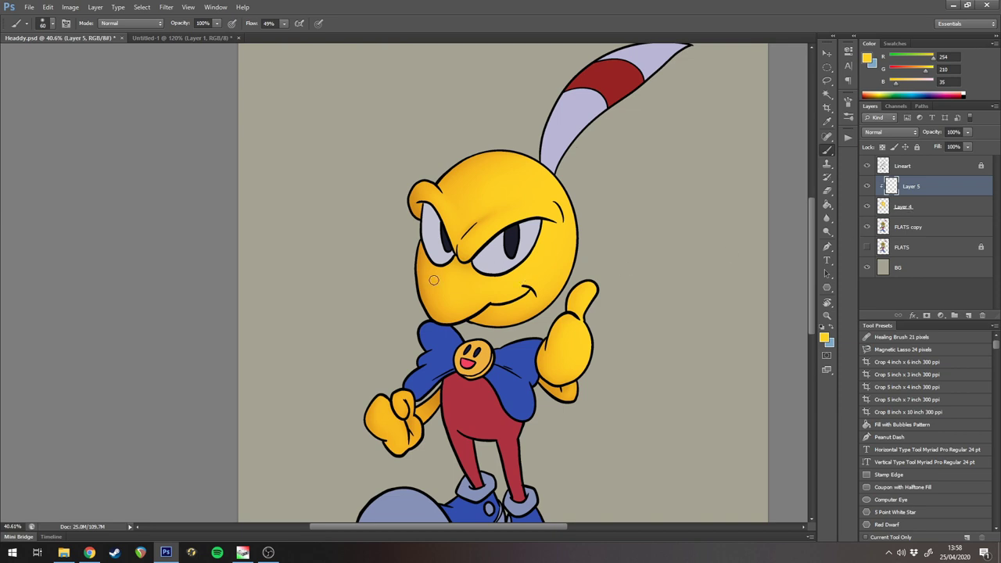
alt+click(419, 238)
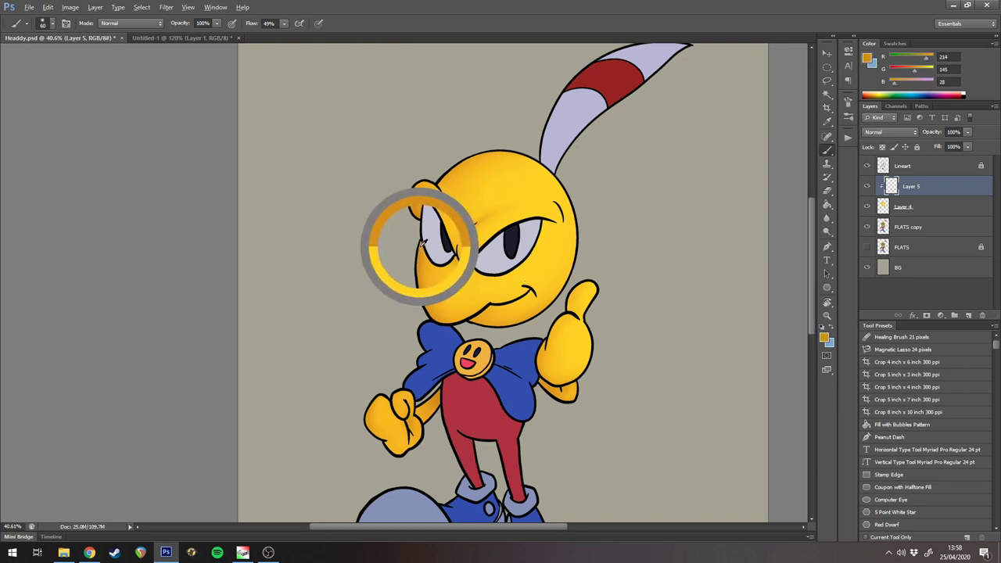
click(823, 337)
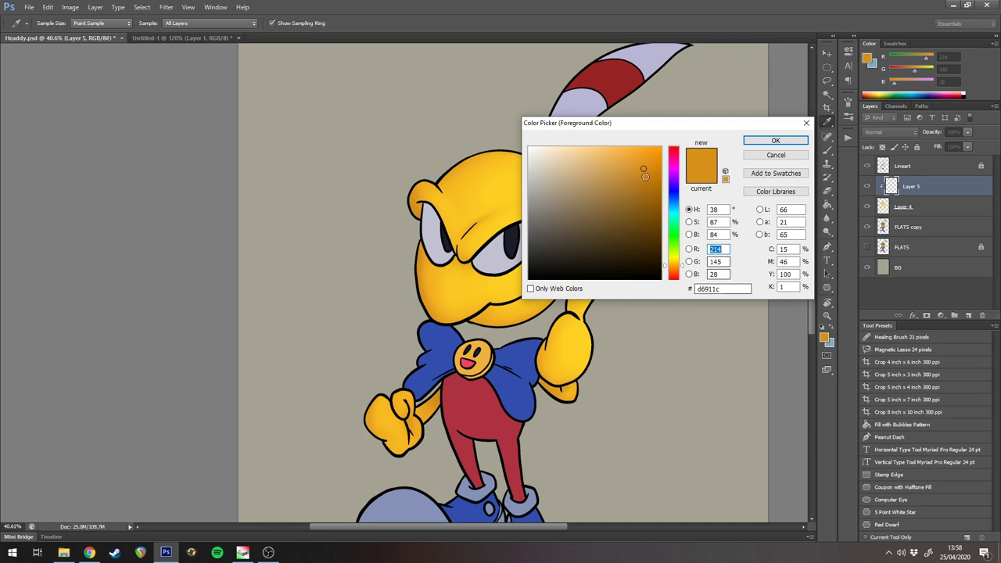
drag(645, 167, 645, 176)
click(673, 267)
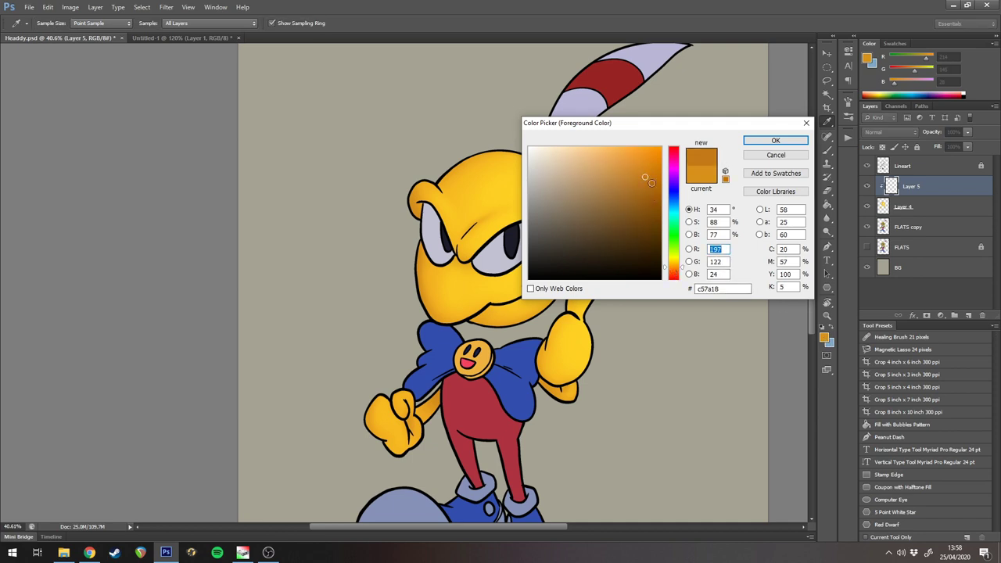
click(775, 142)
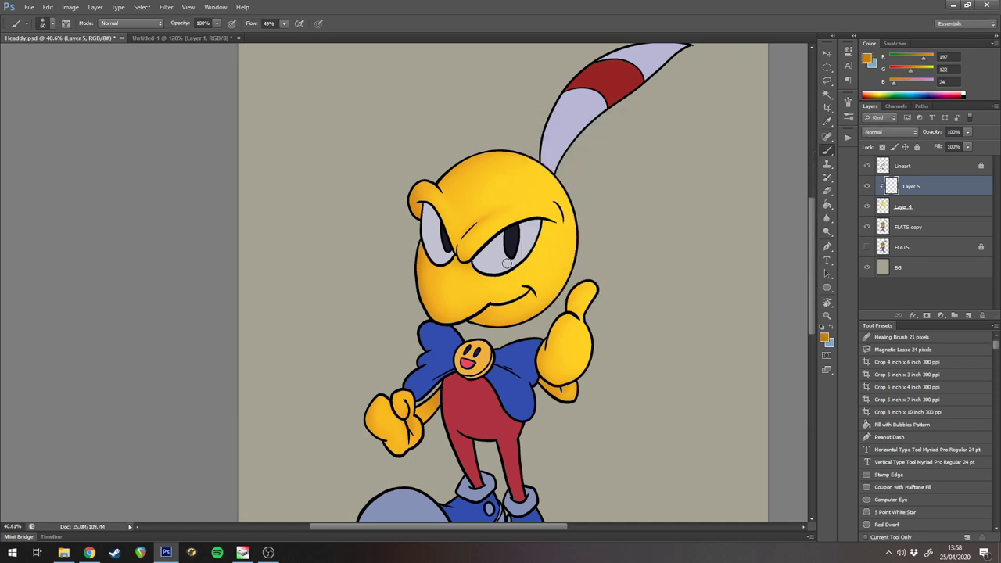
- Lasso the area under the brow between the eyes, shade it dark orange with a 70 px brush, and deselect
drag(613, 204, 662, 202)
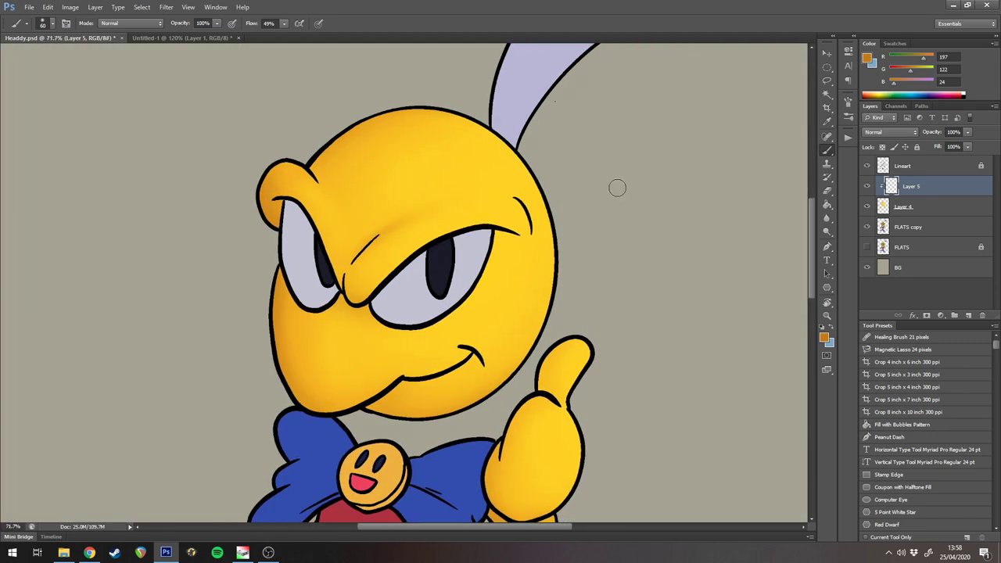
drag(576, 186, 664, 168)
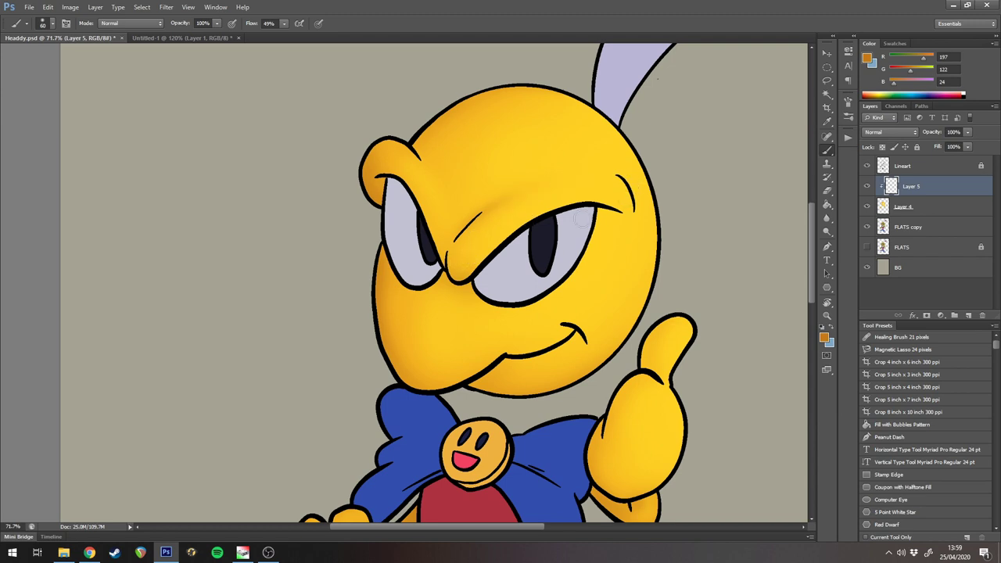
key(l)
mouse_move(449, 301)
mouse_down()
mouse_move(408, 303)
mouse_move(404, 293)
mouse_move(420, 270)
mouse_move(441, 264)
mouse_move(459, 286)
mouse_move(485, 271)
mouse_move(428, 276)
mouse_up()
key(b)
key(bracketright)
key(bracketright)
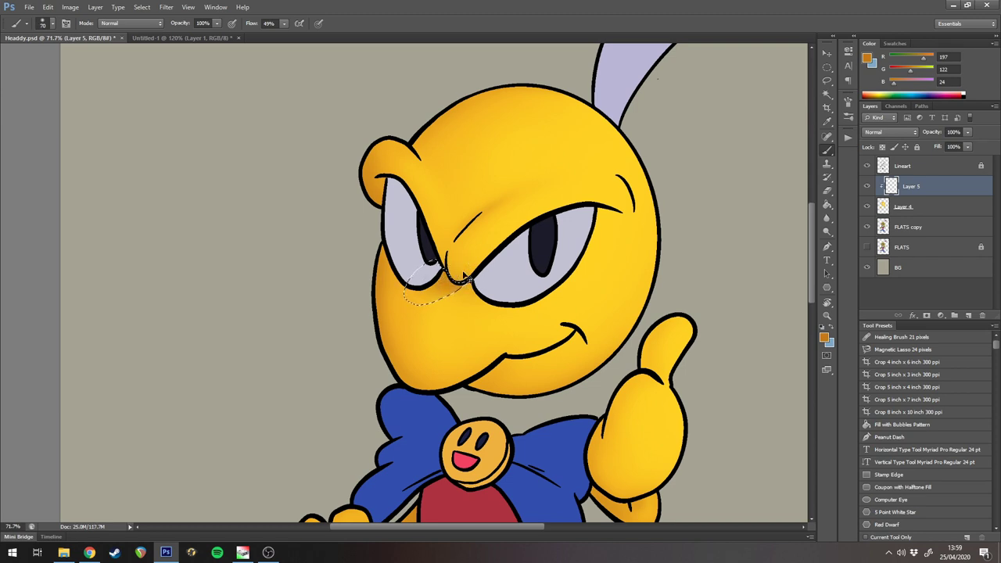
key(ctrl+d)
- Soften the new shadow under the brow between the eyes with the Eraser, reducing it from 125 to 60 px
key(e)
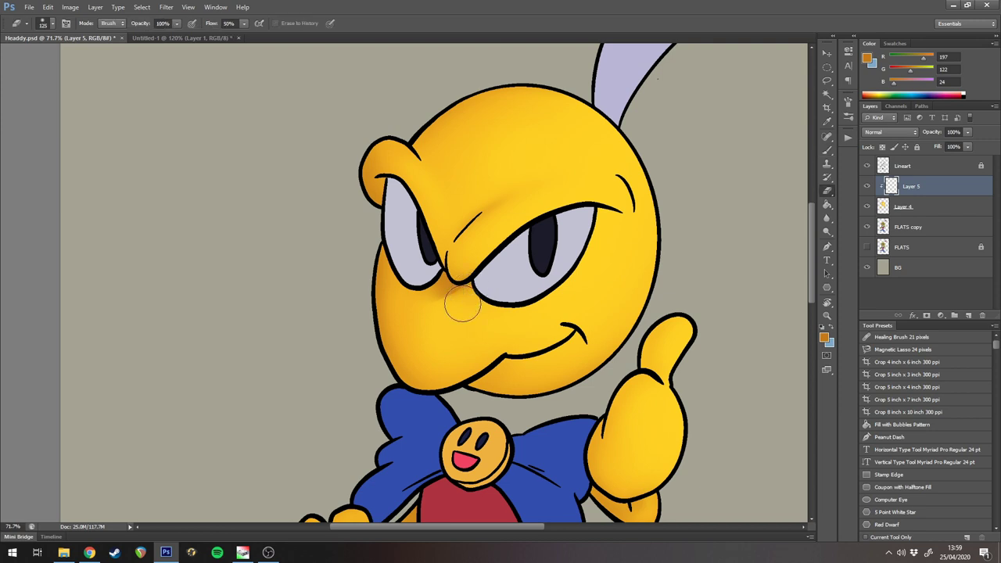
key(bracketleft)
key(bracketleft)
key(bracketleft)
key(bracketleft)
key(bracketleft)
key(bracketleft)
key(bracketright)
key(bracketright)
- Lasso the area under the brow between the eyes, brush over its dark orange shadow, and undo the last stroke
drag(549, 268, 496, 294)
scroll(485, 298, up, 5)
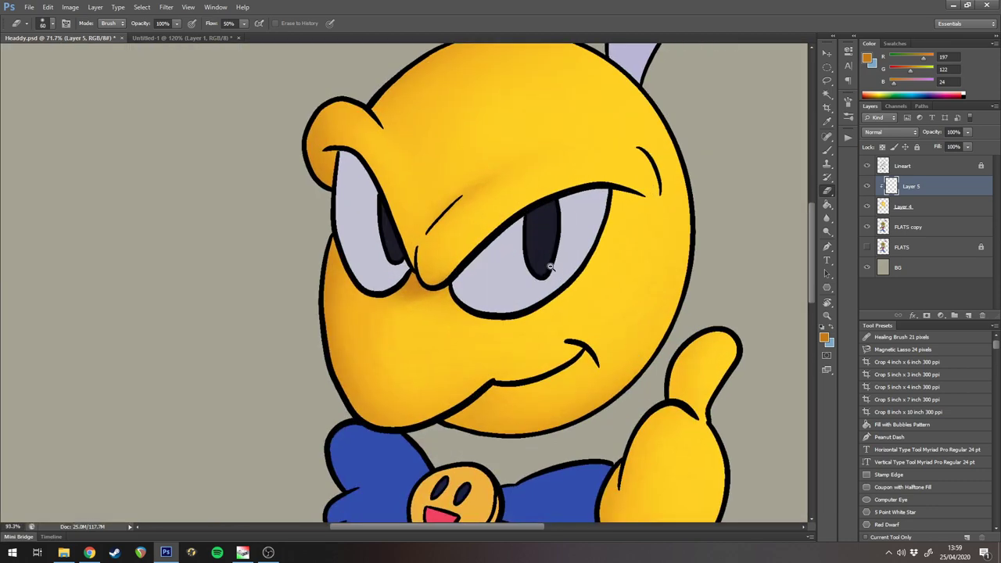
scroll(549, 268, down, 1)
key(l)
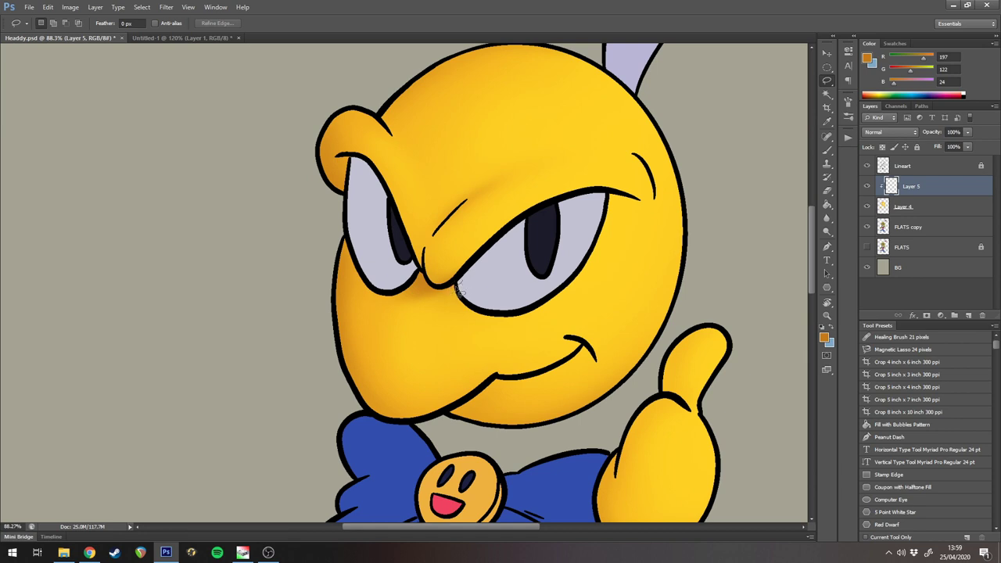
mouse_move(410, 298)
mouse_down()
mouse_move(410, 268)
mouse_move(460, 289)
mouse_up()
key(b)
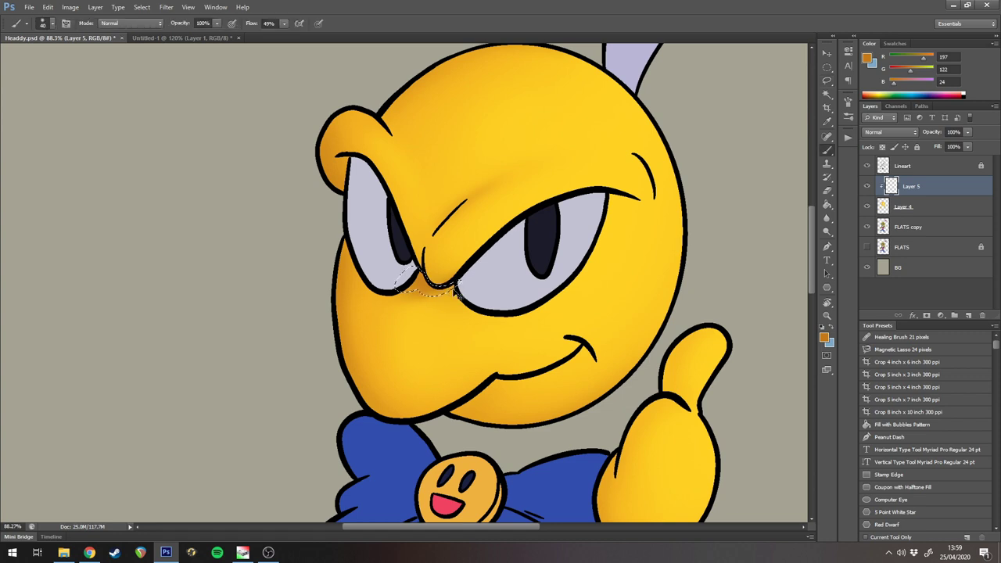
key(ctrl+h)
key(])
drag(429, 272, 424, 277)
key(ctrl+z)
- Lasso the skin just below the character's smaller eye and shade it dark orange with a 60 px brush
key(l)
drag(440, 266, 471, 192)
drag(504, 237, 431, 276)
scroll(432, 276, down, 1)
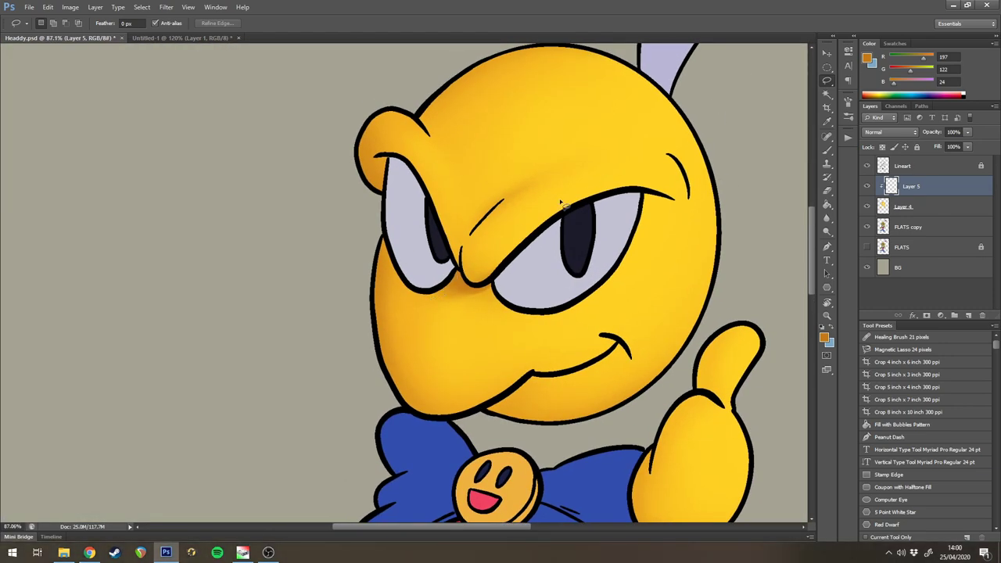
key(b)
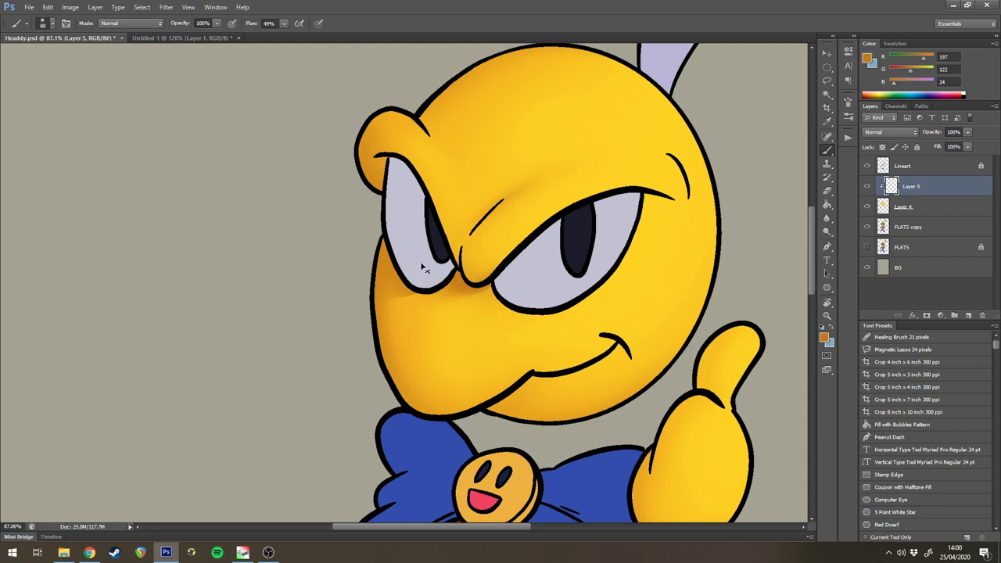
key(l)
mouse_move(356, 149)
mouse_down()
mouse_move(335, 161)
mouse_move(395, 212)
mouse_up()
key(b)
drag(475, 168, 437, 183)
- Lasso the corner of the smile, shade it dark orange with the 60 px brush, and deselect
scroll(532, 227, up, 6)
key(l)
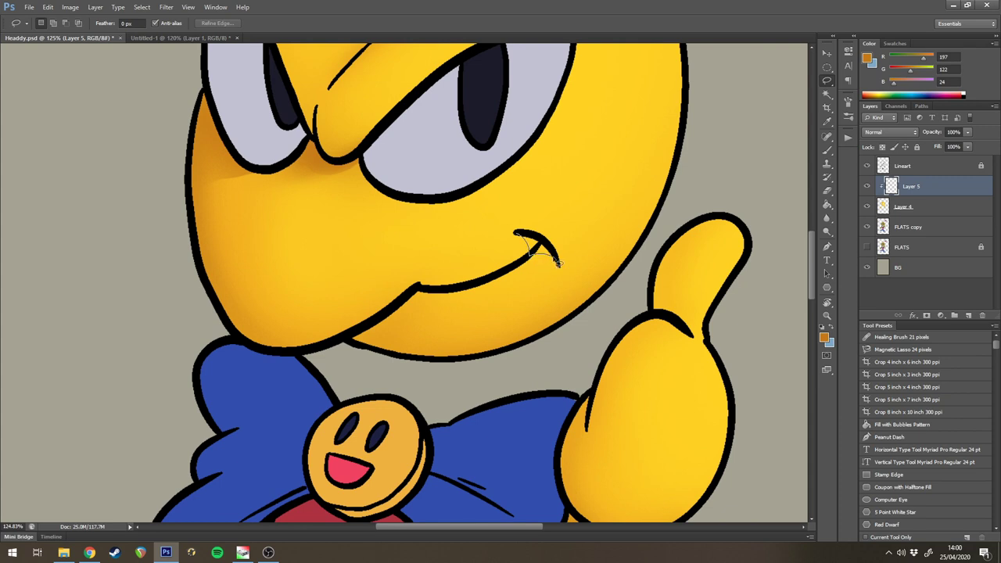
mouse_move(559, 258)
mouse_down()
mouse_move(519, 233)
mouse_move(556, 239)
mouse_up()
key(b)
key(x)
key(x)
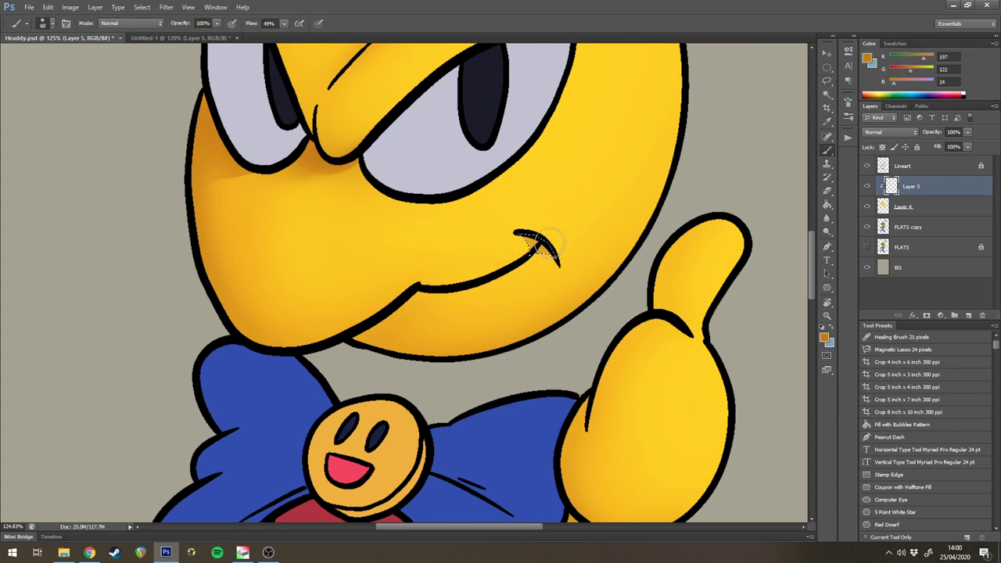
key(x)
key(x)
key(ctrl+d)
- Lasso a thin strip along the underside of the mouth line, shade it dark orange with a 40 px brush, and deselect
key(l)
mouse_move(541, 249)
mouse_down()
mouse_move(479, 289)
mouse_move(436, 301)
mouse_up()
mouse_move(393, 335)
mouse_down()
mouse_move(356, 359)
mouse_move(354, 334)
mouse_up()
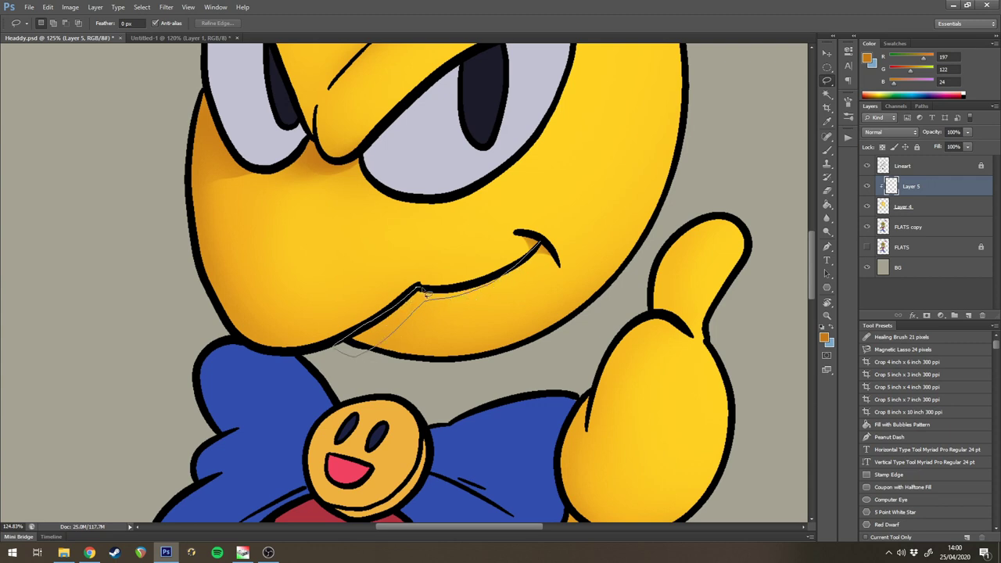
mouse_move(426, 294)
mouse_down()
mouse_move(481, 291)
mouse_move(542, 259)
mouse_move(519, 269)
mouse_up()
key(b)
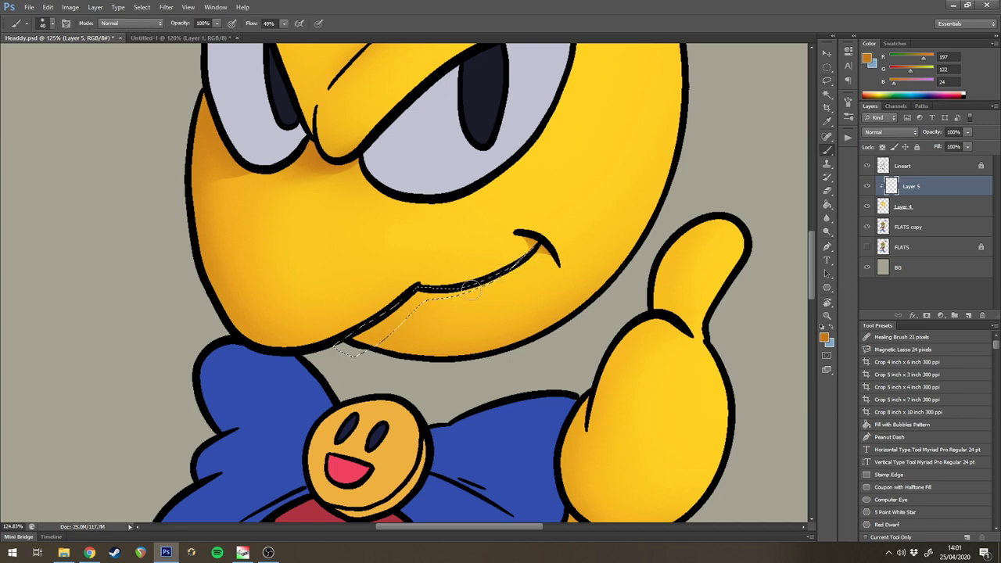
mouse_move(462, 289)
mouse_down()
mouse_move(396, 306)
mouse_move(445, 294)
mouse_up()
key(ctrl+d)
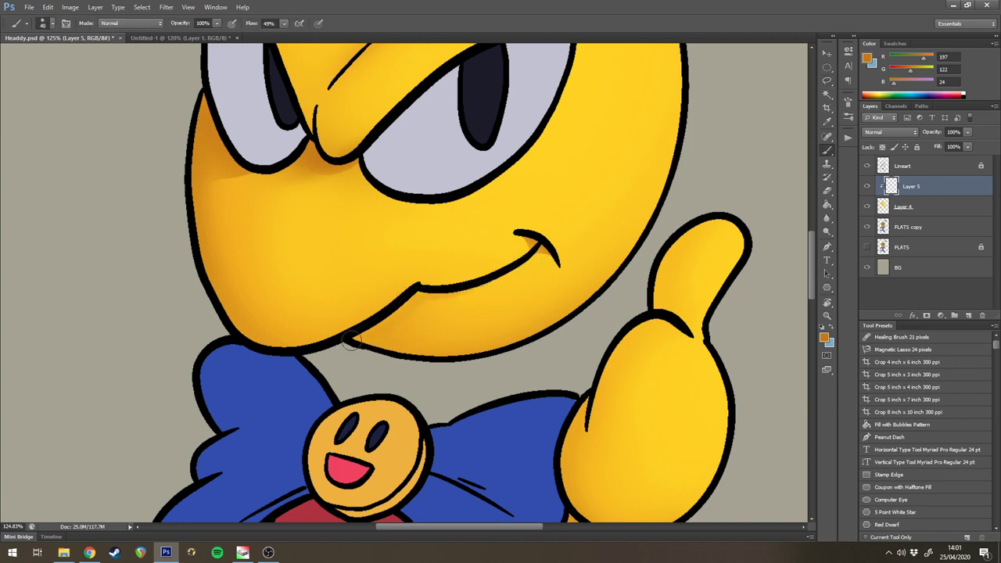
- Examine the shading of the character's hands and body on the cover art, and return to the Headdy illustration
key(ctrl+0)
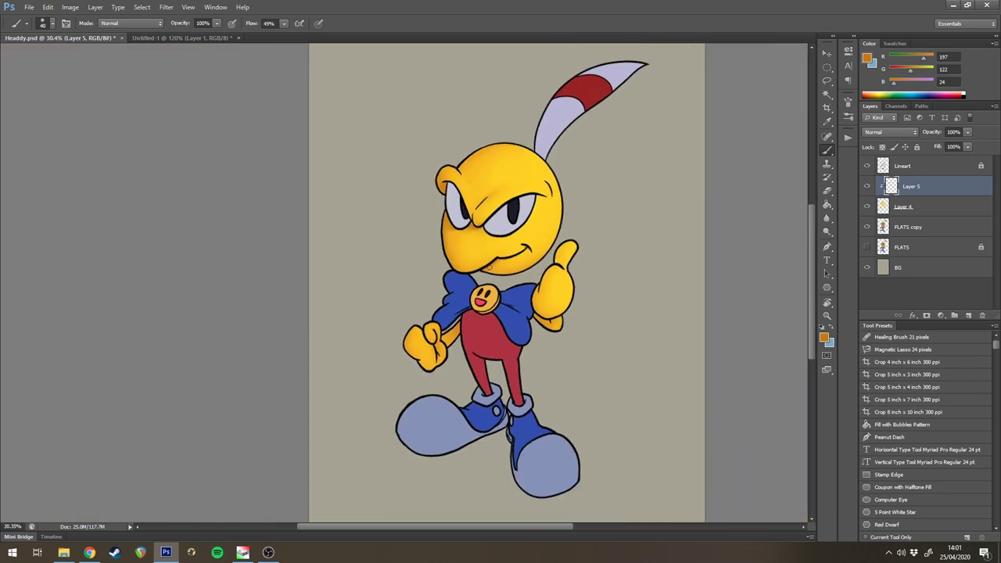
click(179, 37)
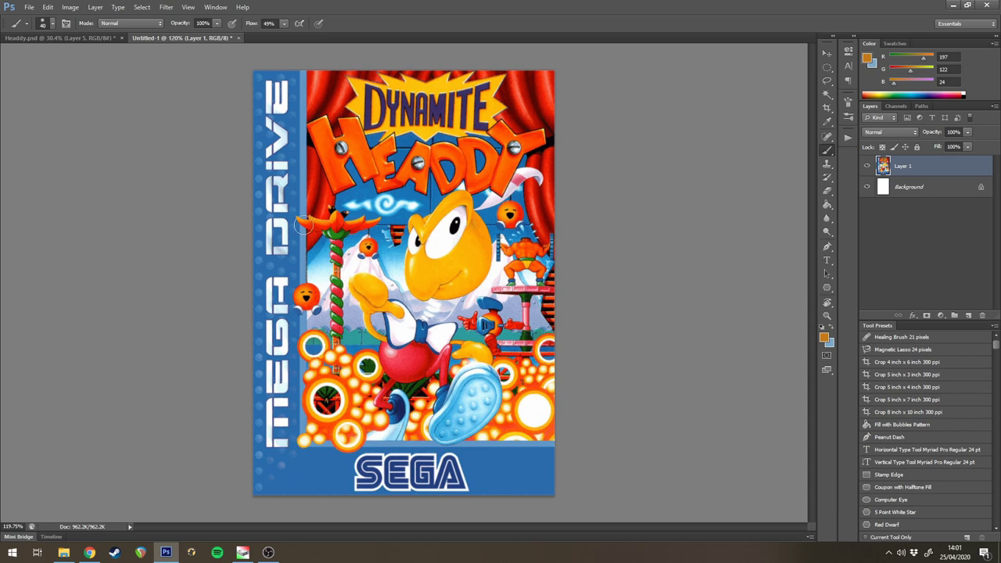
drag(470, 277, 541, 149)
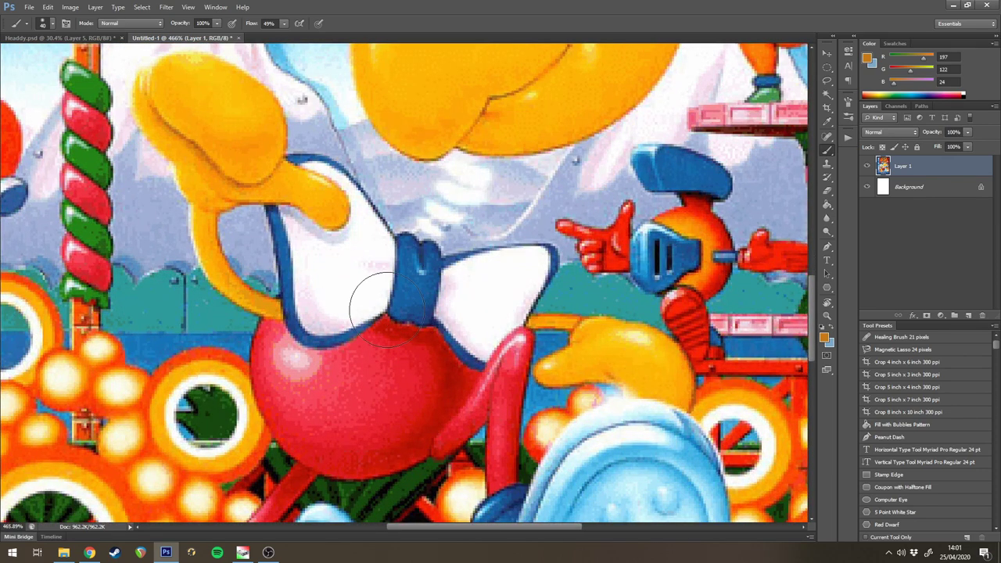
key(ctrl+0)
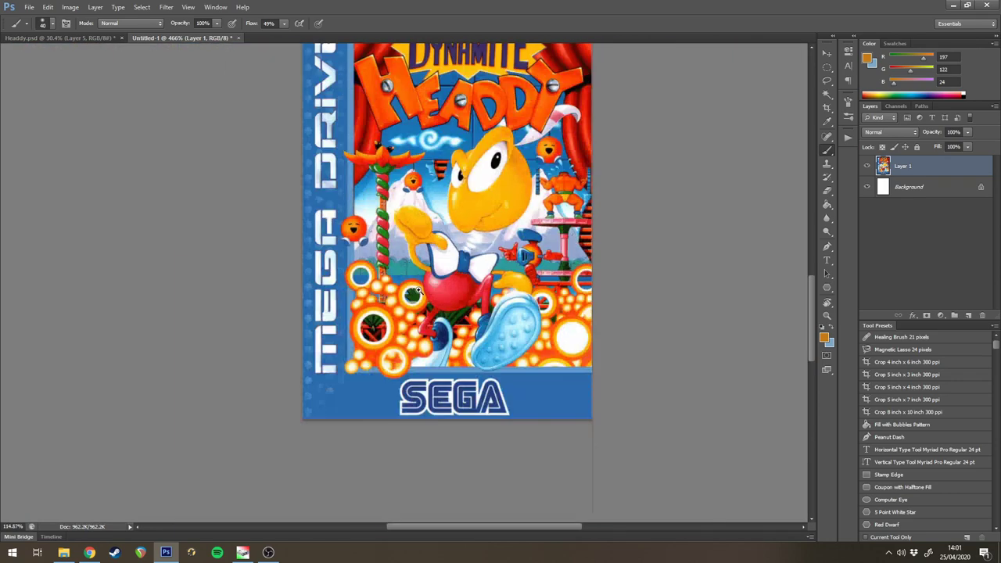
click(98, 41)
scroll(582, 254, down, 1)
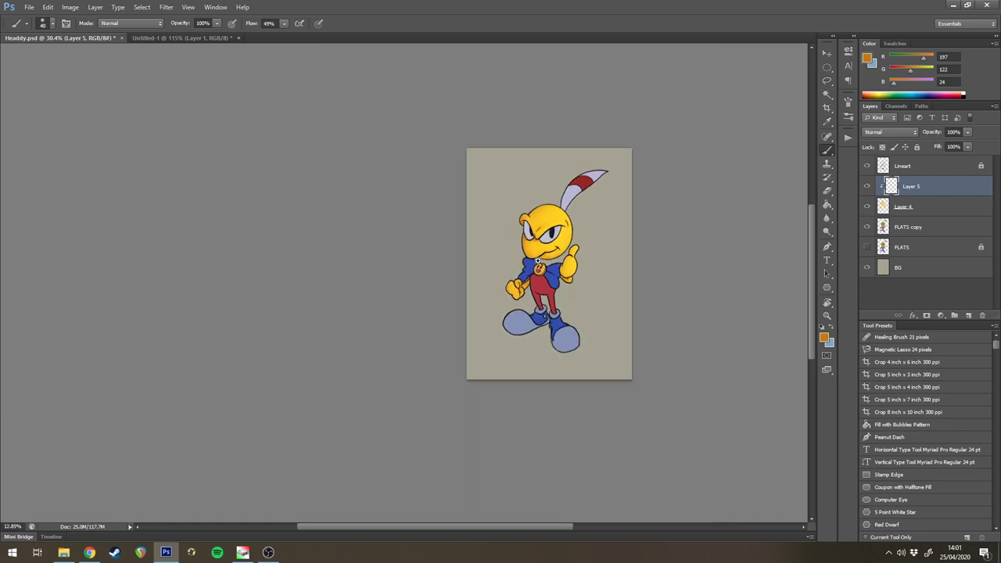
scroll(566, 227, up, 4)
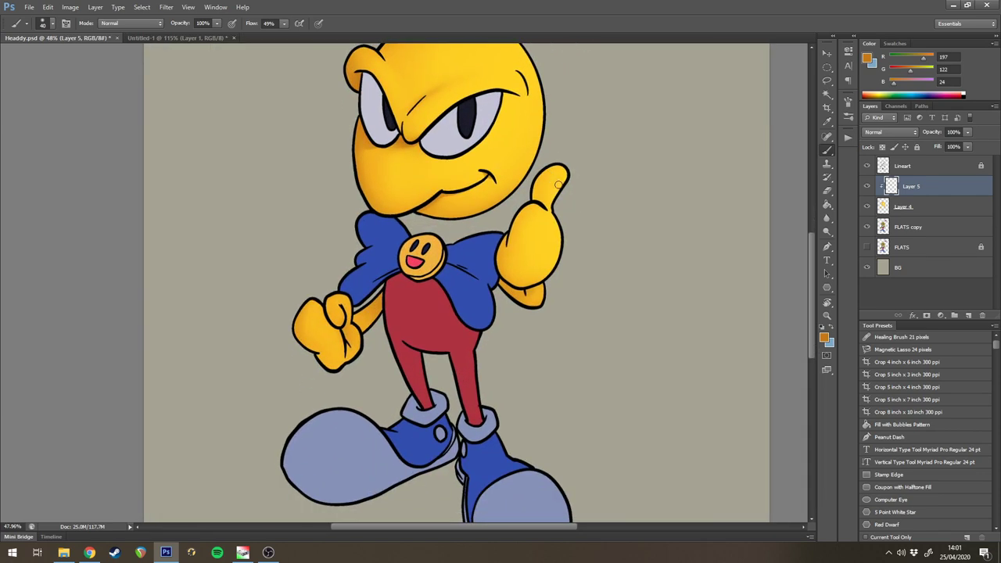
- Lasso the crease on the thumbs-up hand and shade it dark orange with a 70 px brush, hiding the selection outline
scroll(563, 191, up, 2)
key(l)
mouse_move(484, 254)
mouse_down()
mouse_move(480, 280)
mouse_move(486, 233)
mouse_move(484, 244)
mouse_up()
key(b)
key(bracketright)
key(bracketright)
key(bracketright)
key(ctrl+h)
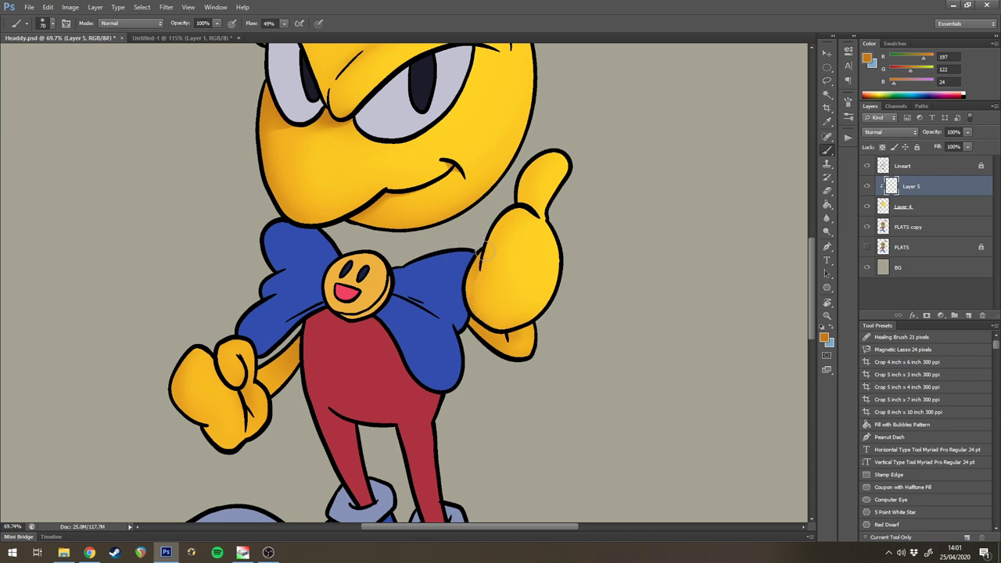
- Lasso the areas beneath the thumbs-up hand and shade them dark orange with brushes between 40 and 50 px
key(l)
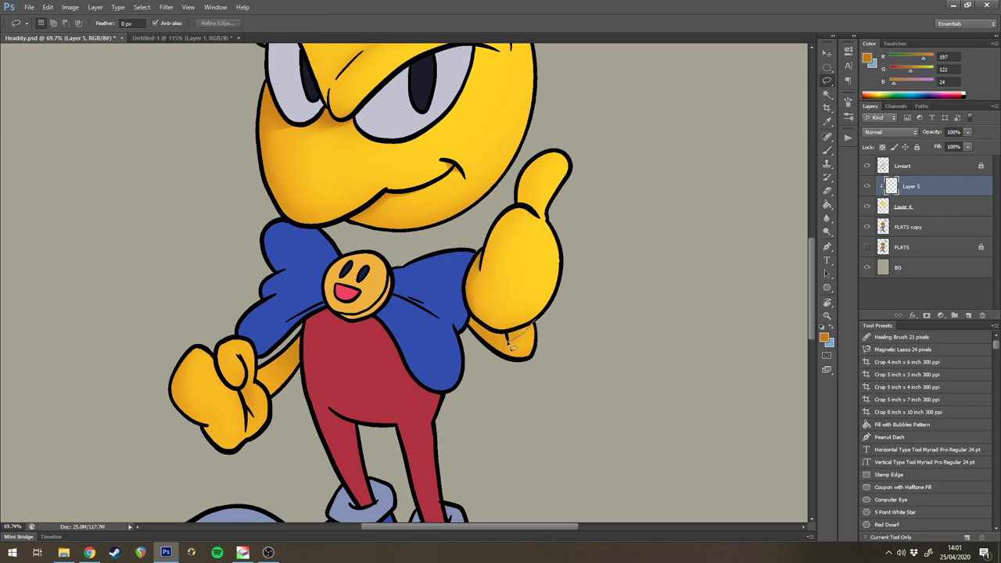
key(b)
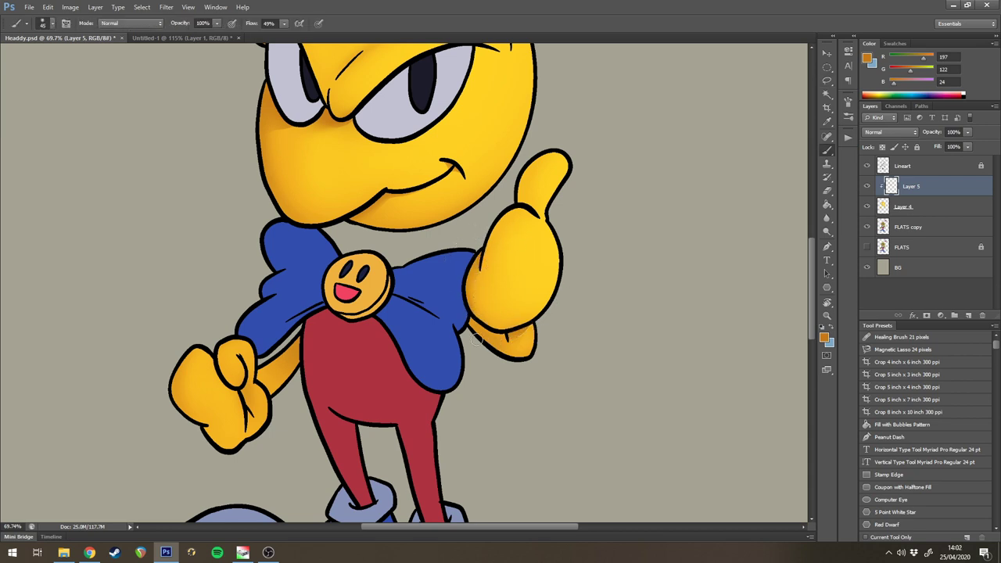
key(l)
key(b)
key(l)
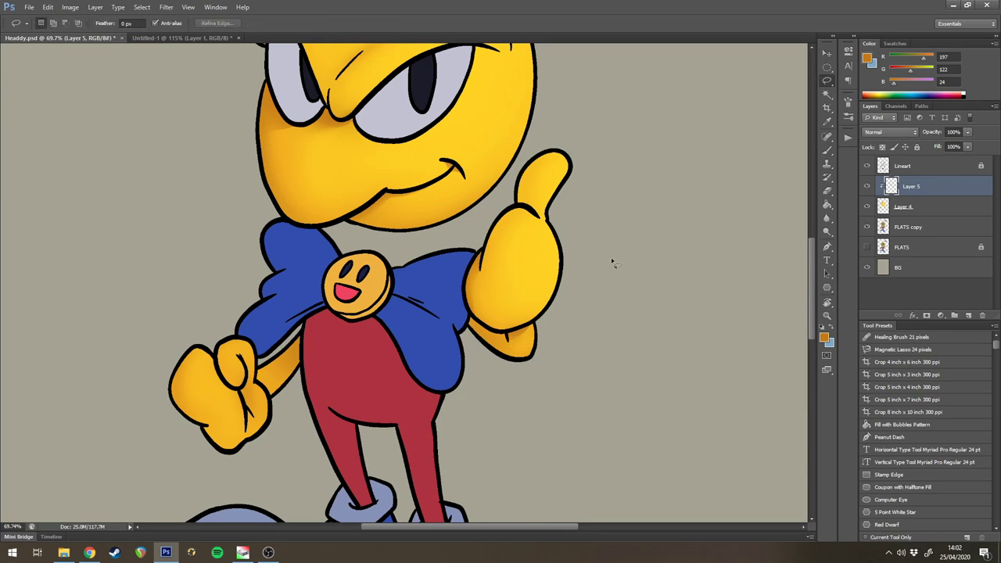
key(b)
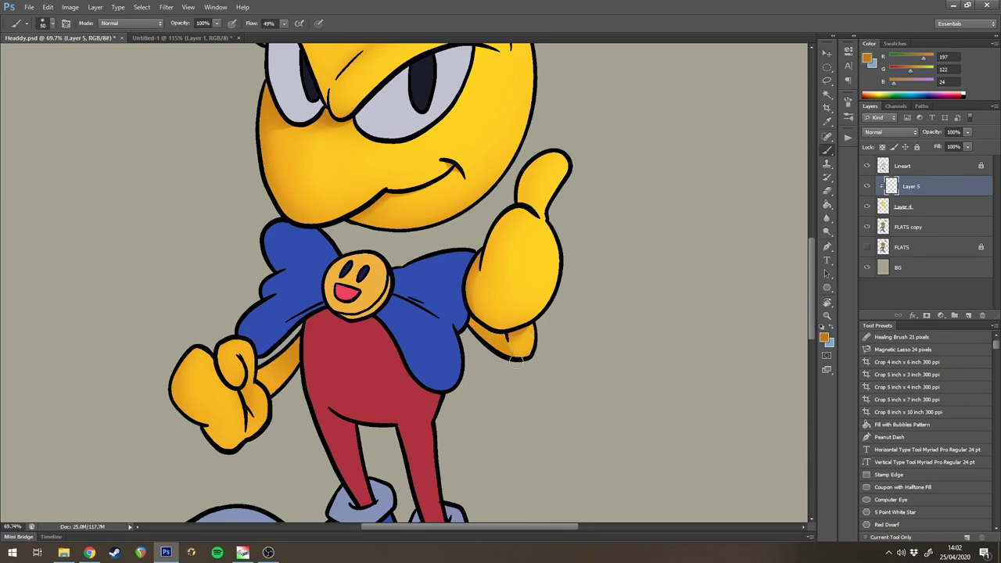
key(ctrl+0)
scroll(531, 344, up, 6)
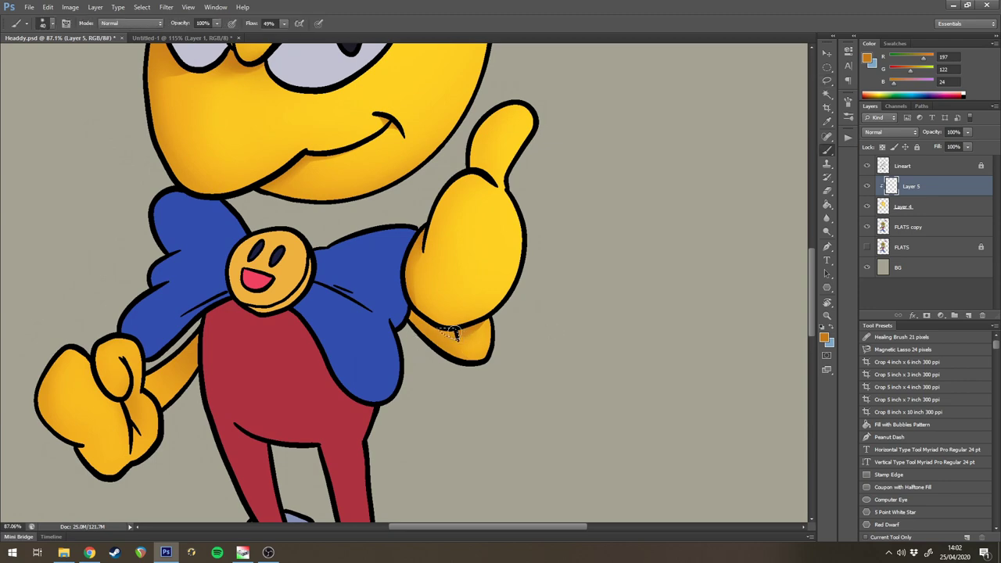
scroll(500, 328, down, 6)
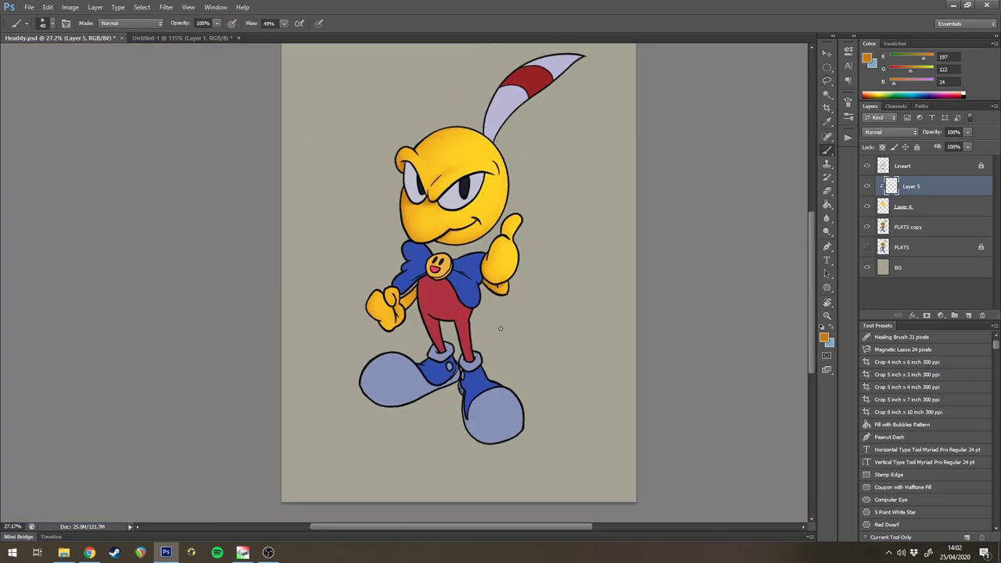
- Lasso the upper part of the fist's arm beneath the bow, shade it dark orange with an 80 px brush, and deselect
scroll(458, 291, up, 6)
drag(458, 266, 571, 294)
key(l)
drag(401, 314, 475, 313)
key(b)
drag(433, 287, 454, 305)
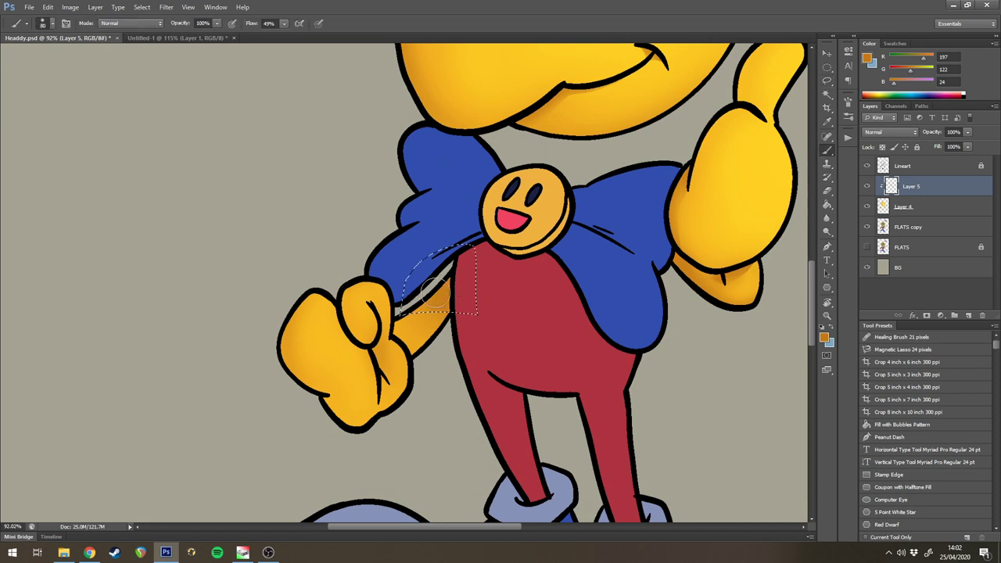
key(ctrl+d)
- Lasso the area around the curled finger of the fist, shade it dark orange, and deselect
key(l)
mouse_move(382, 327)
mouse_down()
mouse_move(373, 352)
mouse_move(393, 335)
mouse_move(378, 348)
mouse_move(333, 312)
mouse_move(357, 338)
mouse_up()
key(b)
key(l)
key(b)
key(ctrl+d)
drag(448, 295, 391, 341)
- Compare the clipped shadow layer hidden and shown, merge it into the skin layer, and check the merged layer by toggling its visibility
scroll(457, 246, up, 3)
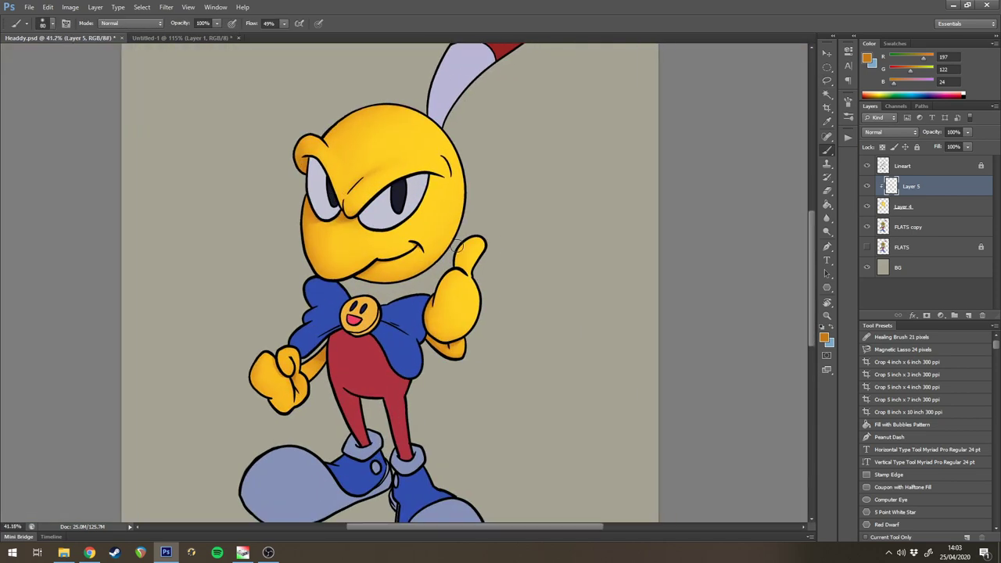
click(867, 187)
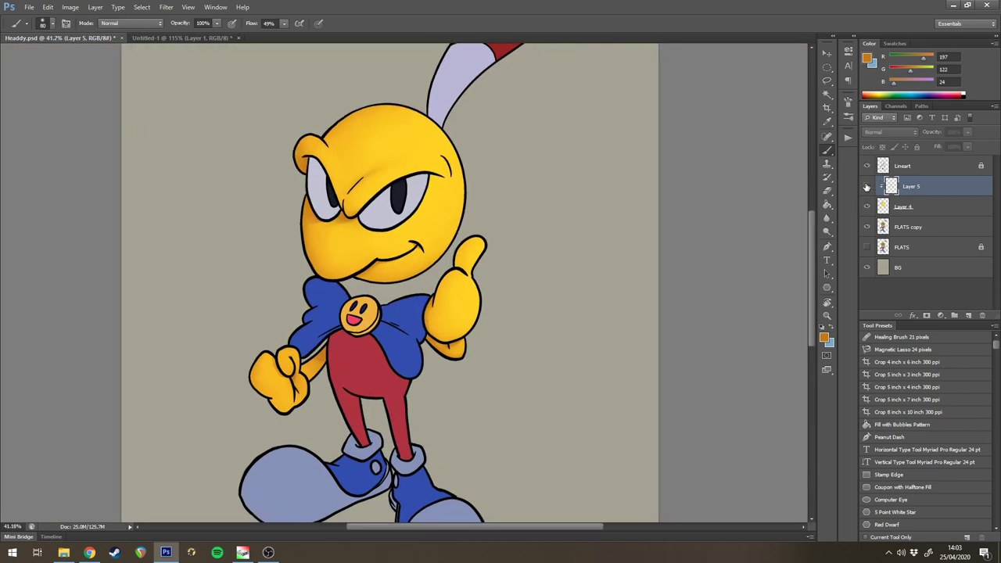
click(867, 188)
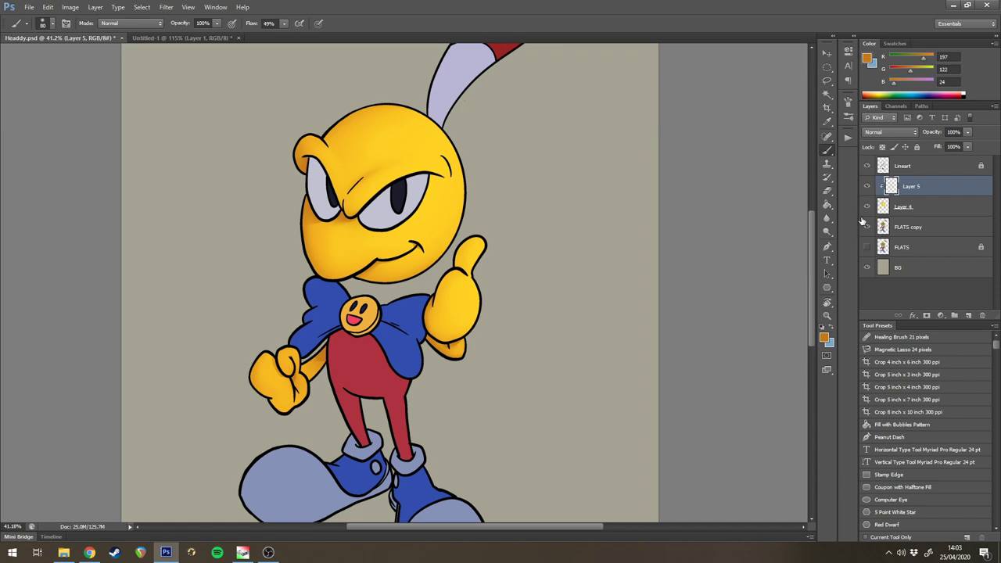
key(ctrl+e)
click(867, 186)
click(867, 187)
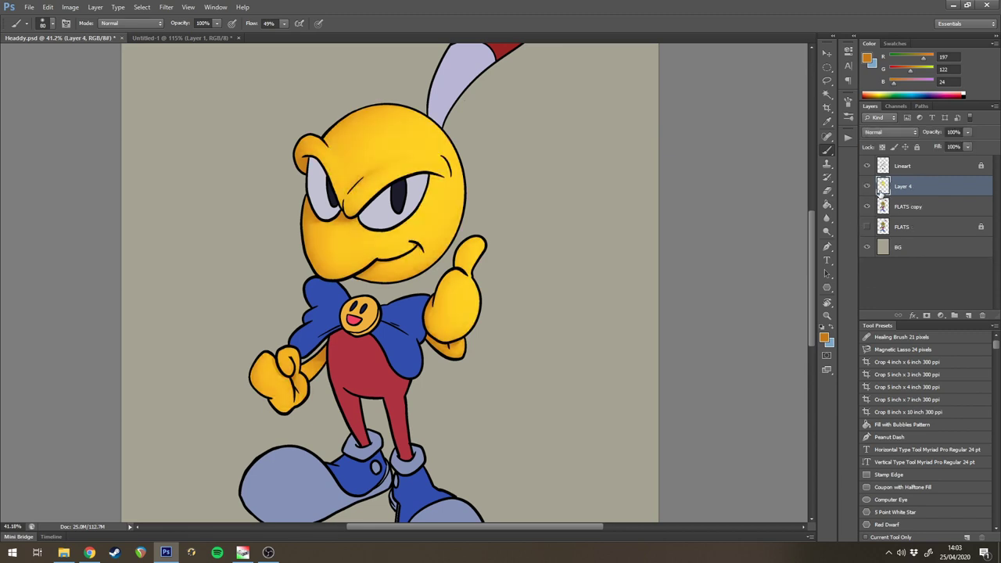
- Add a new layer clipped to the merged skin layer and set the foreground colour to pale yellow, RGB 255, 239, 178
click(969, 316)
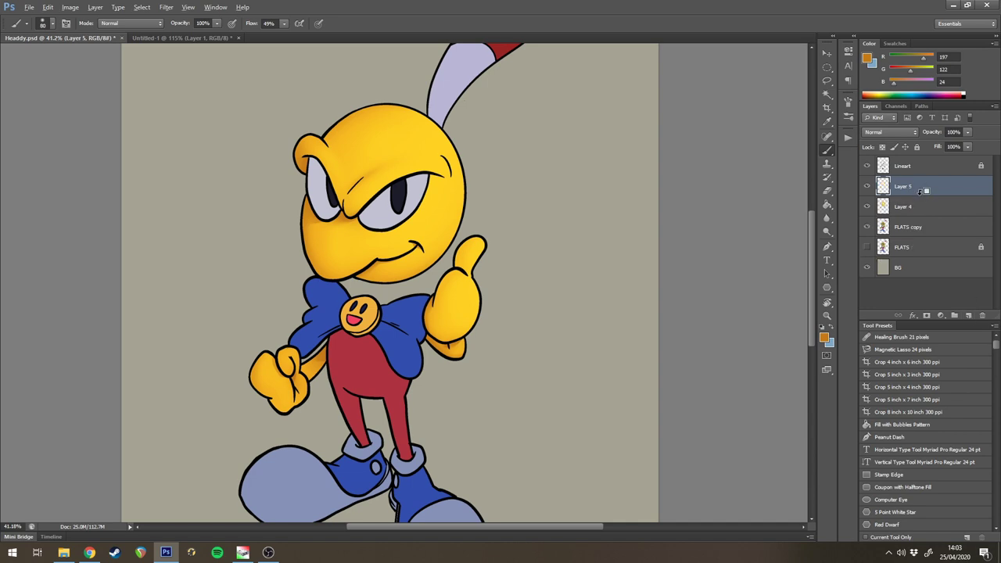
alt+click(920, 193)
alt+click(436, 142)
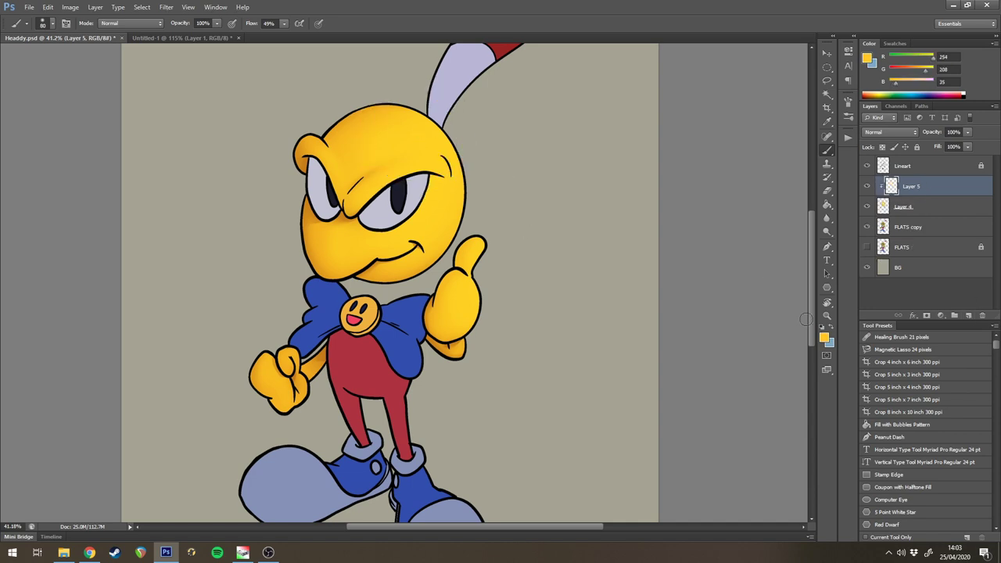
click(824, 337)
drag(588, 156, 566, 143)
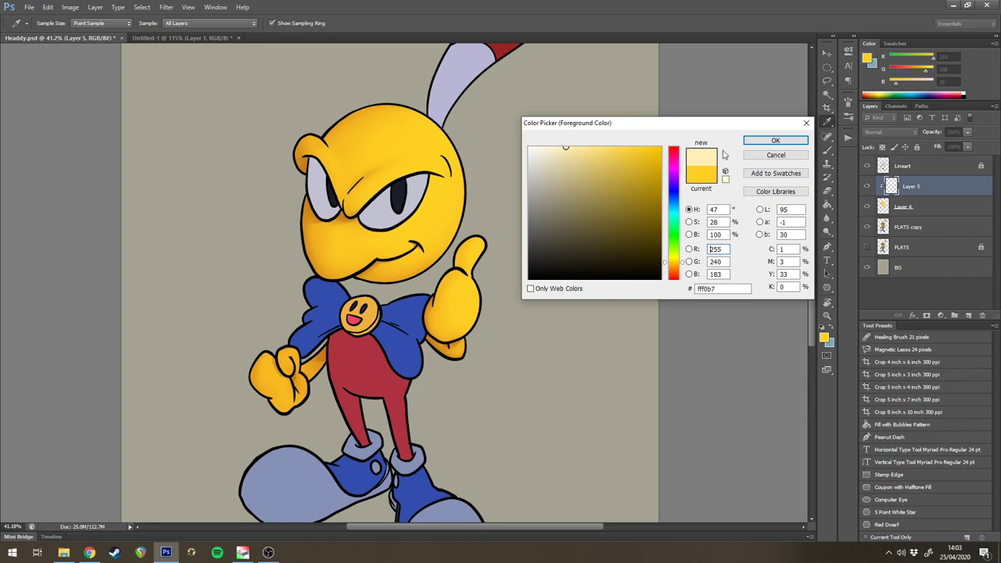
click(569, 145)
mouse_move(571, 146)
mouse_down()
mouse_move(532, 146)
mouse_move(569, 145)
mouse_up()
key(Return)
- Brush soft pale yellow highlights along the brow ridge above the larger eye and on the smaller eye's brow
scroll(554, 193, up, 5)
mouse_move(518, 199)
mouse_down()
mouse_move(550, 202)
mouse_move(709, 312)
mouse_up()
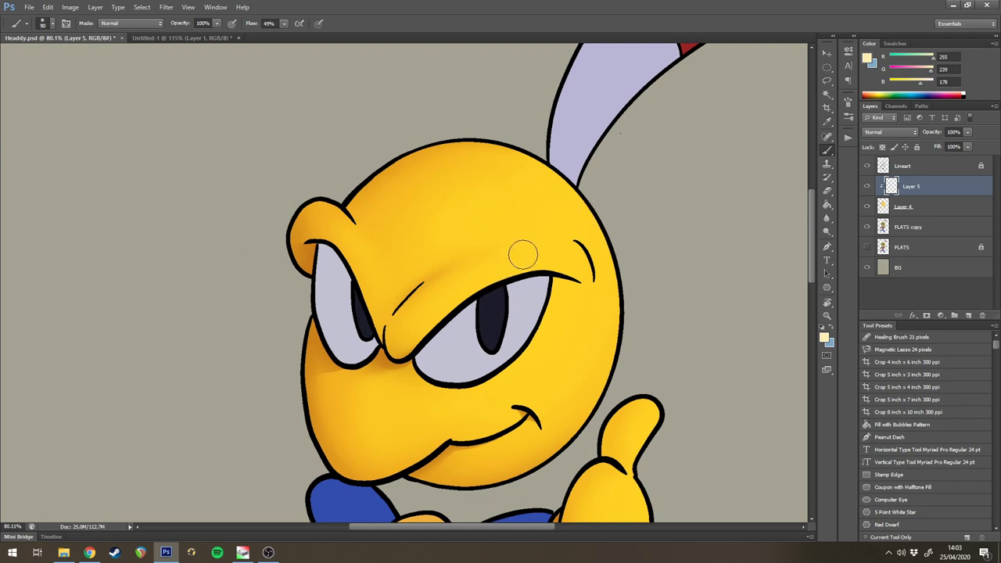
key(bracketright)
key(bracketright)
key(bracketright)
key(bracketleft)
mouse_move(452, 295)
mouse_down()
mouse_move(470, 277)
mouse_move(514, 268)
mouse_move(507, 262)
mouse_move(556, 261)
mouse_move(534, 268)
mouse_up()
key(bracketleft)
mouse_move(406, 283)
mouse_down()
mouse_move(360, 249)
mouse_move(372, 277)
mouse_move(355, 237)
mouse_move(393, 274)
mouse_up()
- Paint a soft pale yellow highlight on the forehead, starting with a 125 px brush and enlarging it
key(bracketright)
key(bracketright)
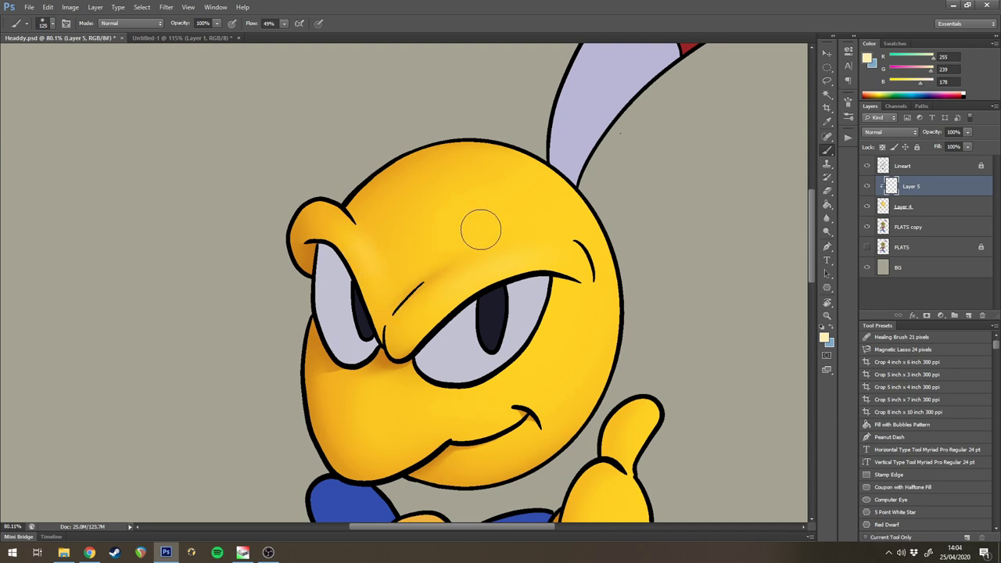
mouse_move(475, 223)
mouse_down()
mouse_move(456, 240)
mouse_move(507, 227)
mouse_move(472, 235)
mouse_up()
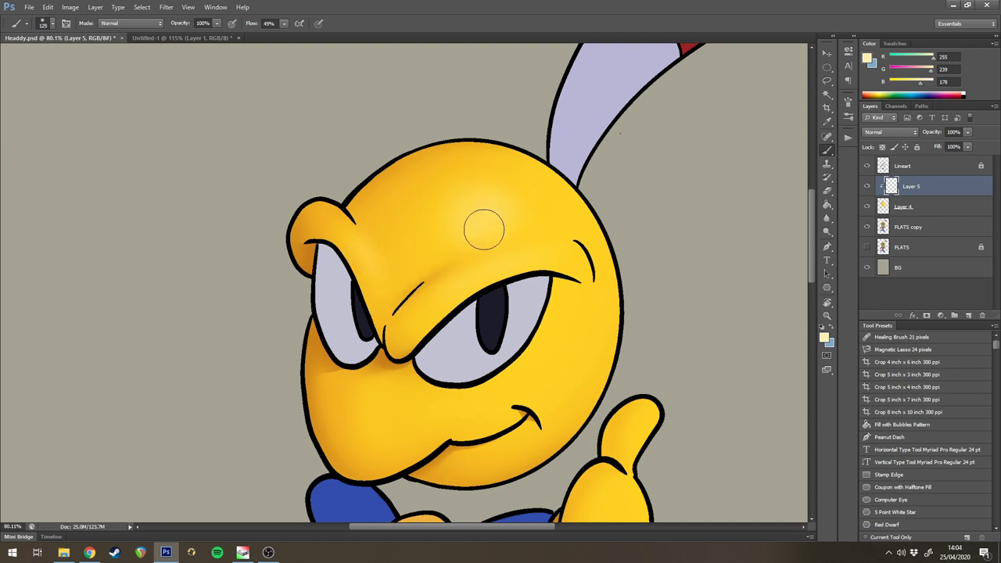
key(bracketright)
key(bracketright)
key(bracketright)
- Build up the pale yellow forehead highlight with a 125 px brush and soften its edges with a 60 px eraser
key(bracketleft)
key(bracketleft)
key(bracketleft)
key(bracketleft)
key(bracketleft)
key(bracketleft)
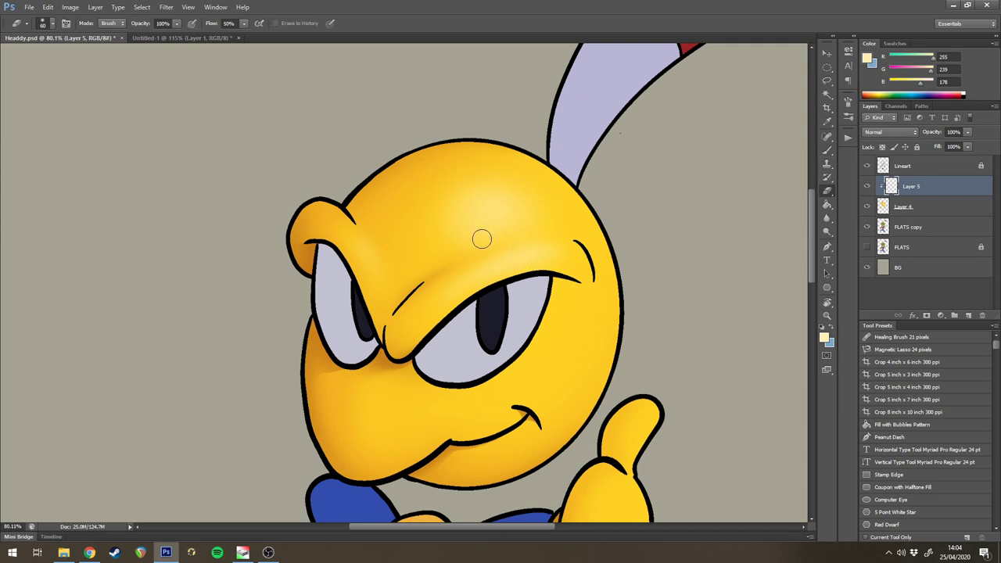
key(bracketright)
key(bracketright)
key(bracketright)
key(bracketright)
key(bracketright)
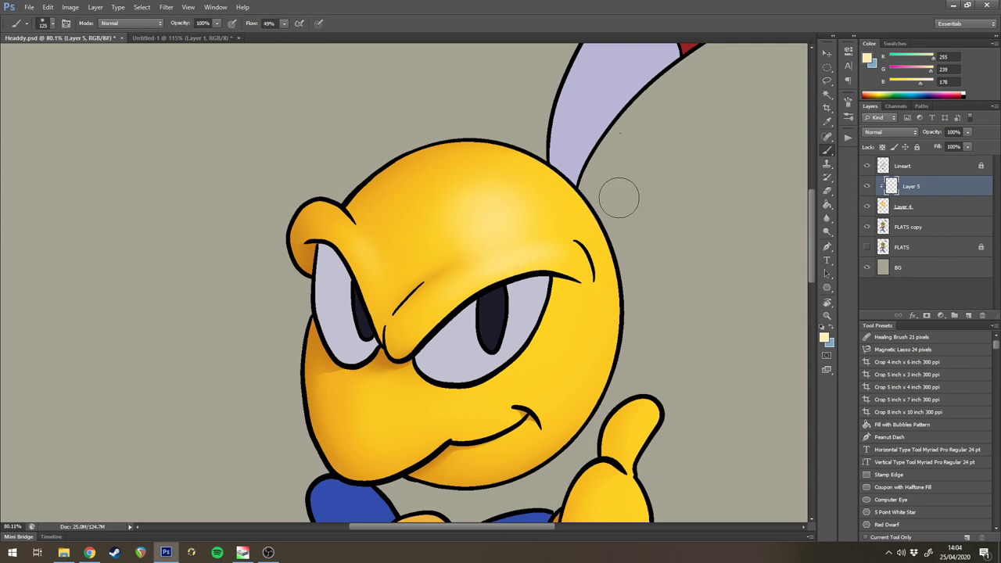
key(e)
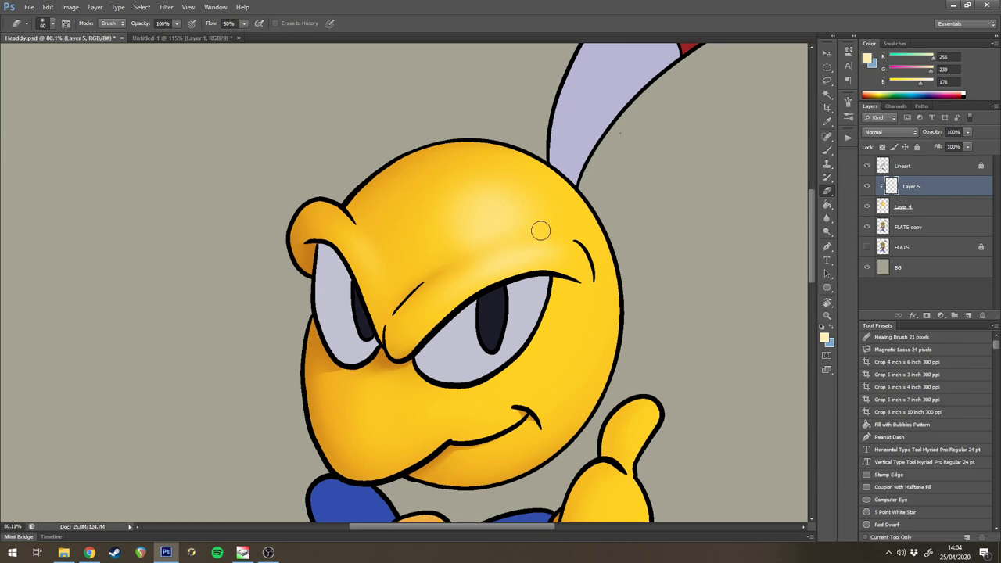
- Brighten the centre of the forehead highlight and brush a soft pale yellow highlight on the cheek beside the larger eye at 125 px
key(ctrl+0)
drag(569, 229, 611, 218)
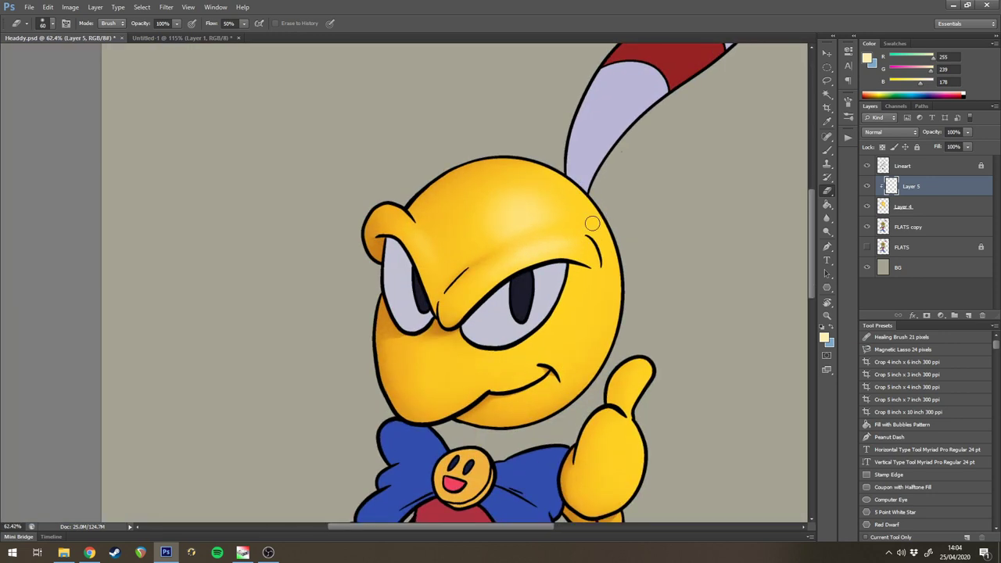
key(b)
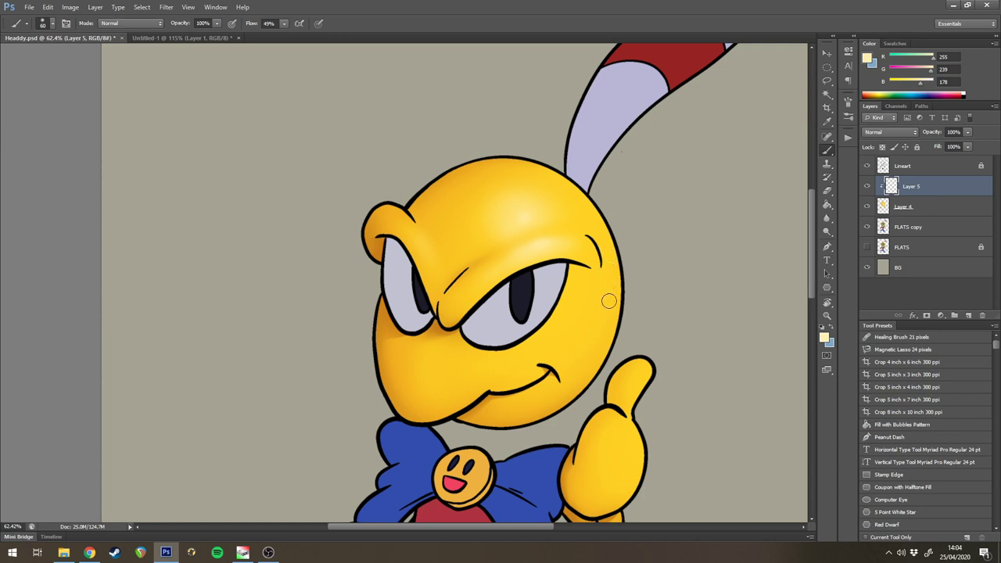
key(bracketright)
key(bracketright)
key(bracketright)
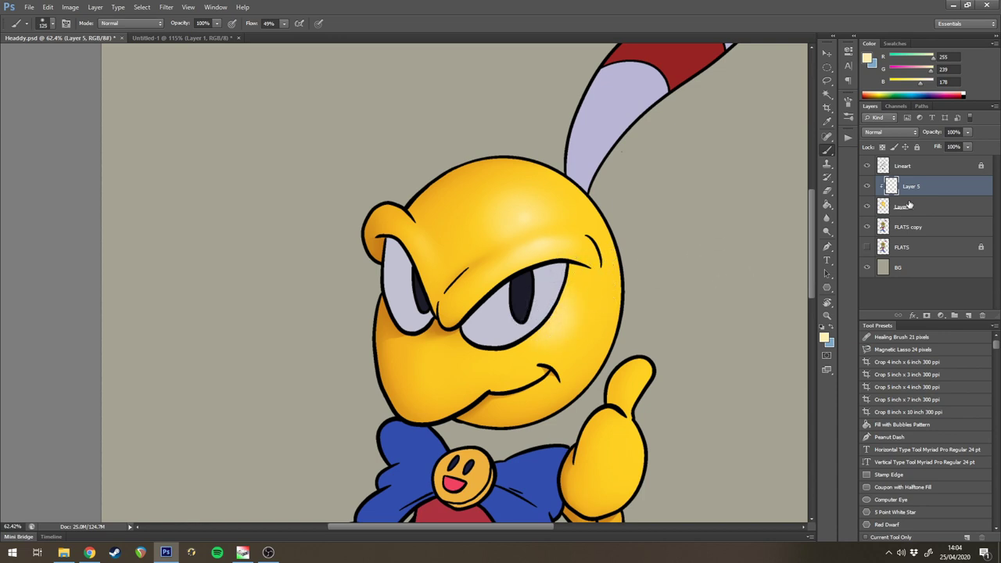
- On a new layer clipped directly above the skin layer, shade a lassoed area below the brow's outer corner in dark orange, RGB 206, 133, 26
click(908, 205)
click(968, 314)
alt+click(452, 288)
key(l)
mouse_move(576, 275)
mouse_down()
mouse_move(555, 264)
mouse_move(526, 263)
mouse_up()
mouse_move(498, 259)
mouse_down()
mouse_move(553, 272)
mouse_move(517, 286)
mouse_move(499, 258)
mouse_up()
key(b)
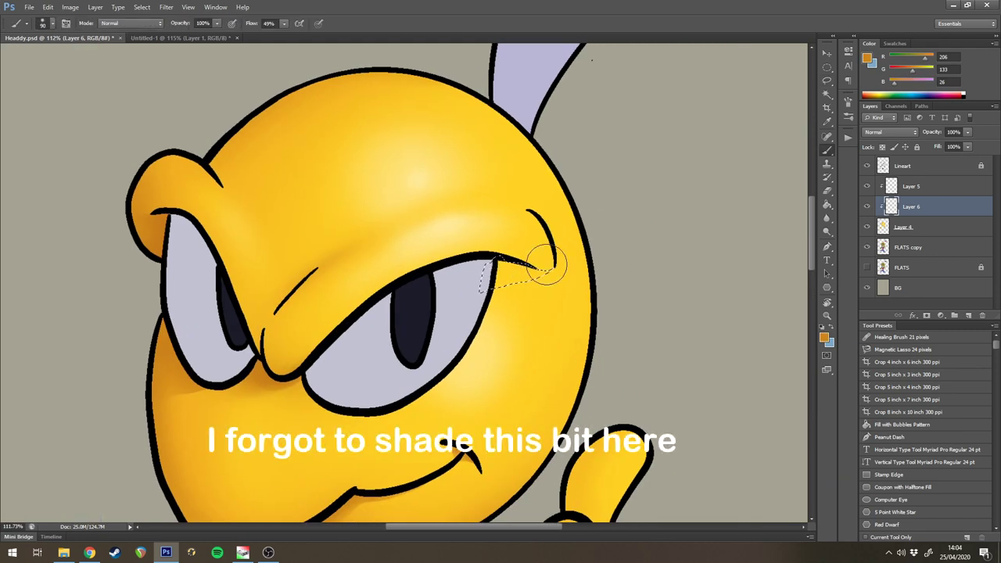
- Deselect, trim the new brow-corner shadow with a 35 px eraser, merge it into the skin layer and reselect the highlight layer
key(ctrl+d)
key(e)
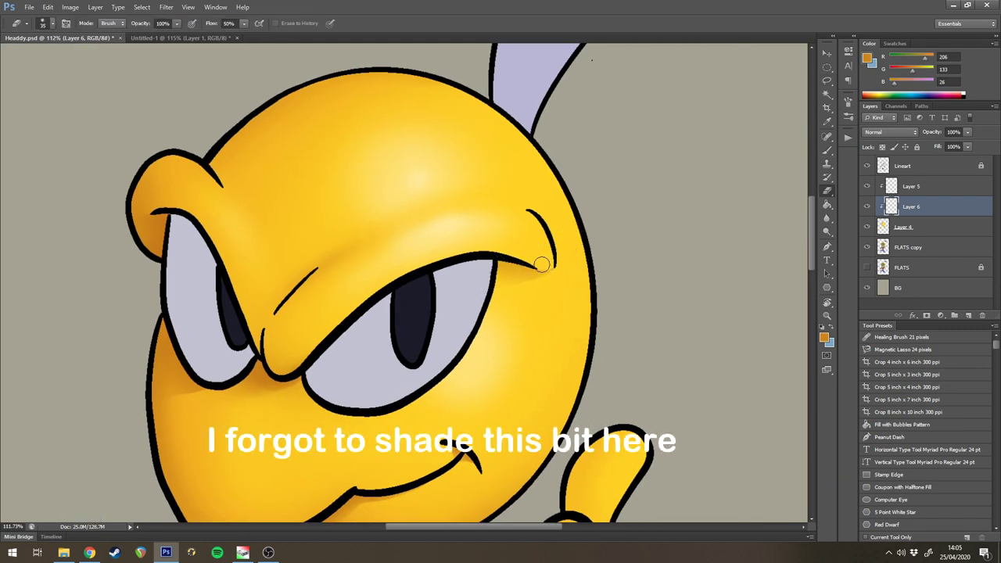
drag(542, 264, 537, 257)
scroll(618, 234, down, 5)
key(ctrl+e)
key(alt+])
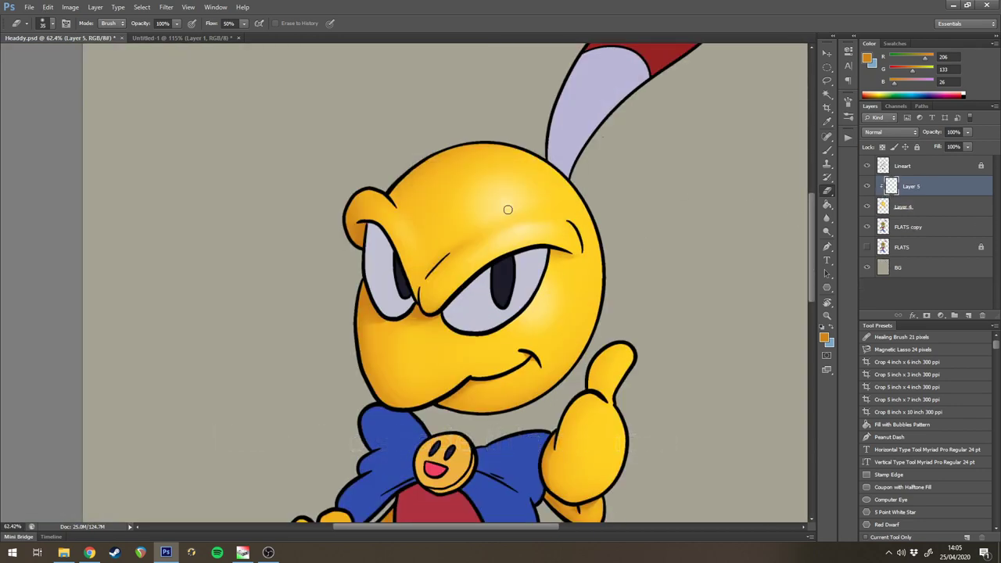
- Sample the forehead highlight and set the foreground colour to pale yellow, RGB 255, 240, 168, for the brush
key(i)
click(506, 196)
click(823, 337)
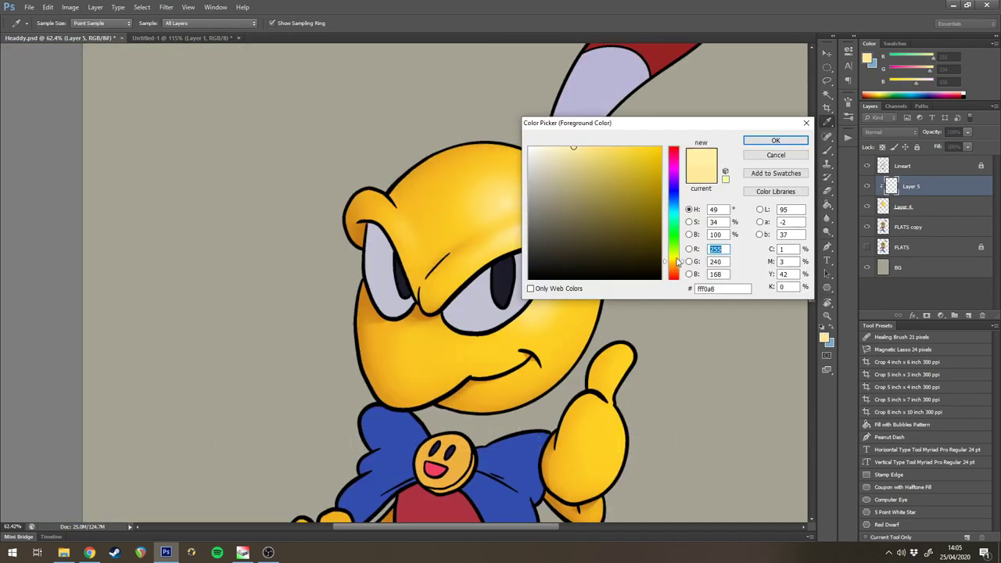
key(Return)
key(b)
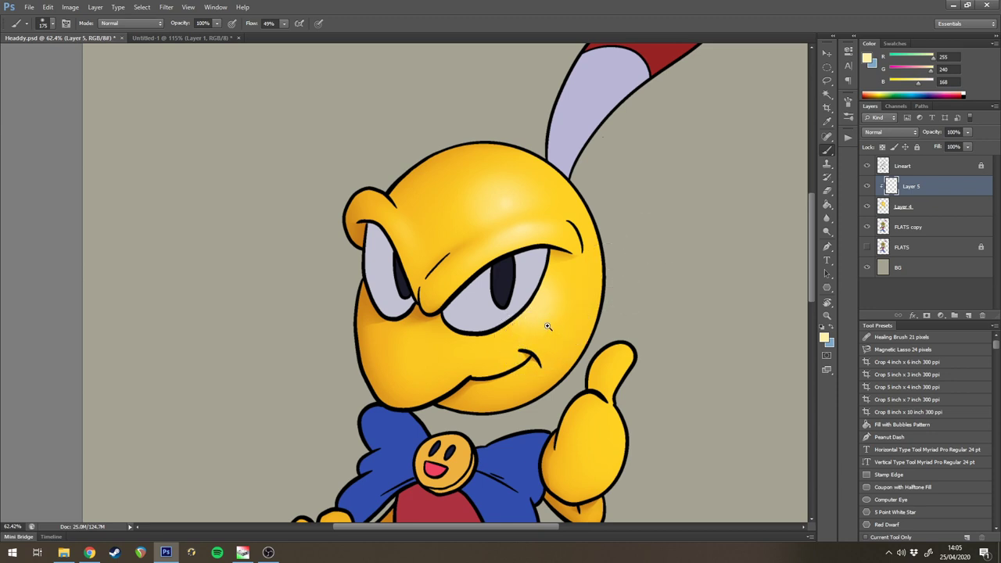
- Examine the highlights around Headdy's cheek and mouth on the cover art, undoing a trial stroke before returning to the illustration
drag(548, 326, 568, 326)
mouse_move(568, 321)
mouse_down()
mouse_move(554, 298)
mouse_move(558, 264)
mouse_up()
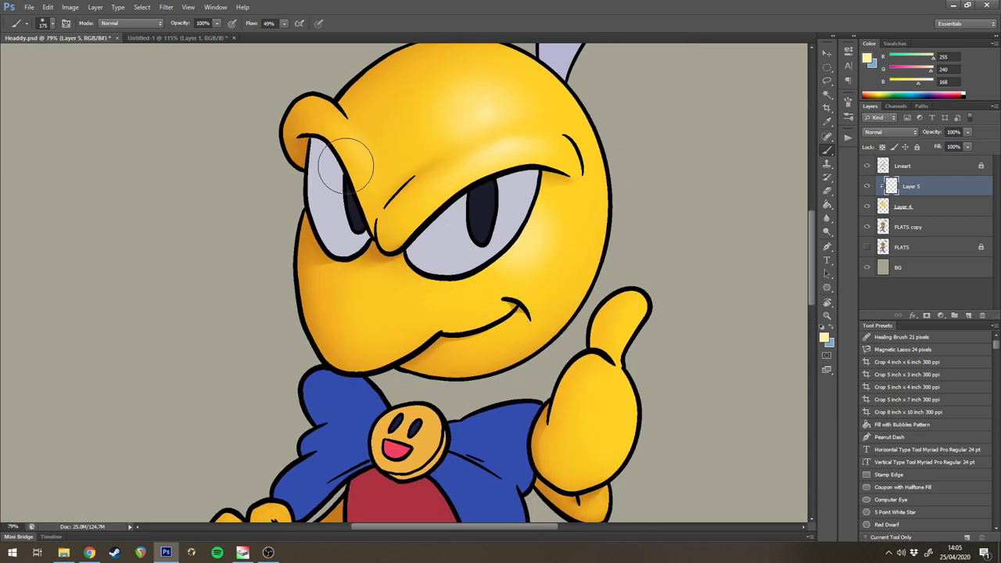
click(176, 38)
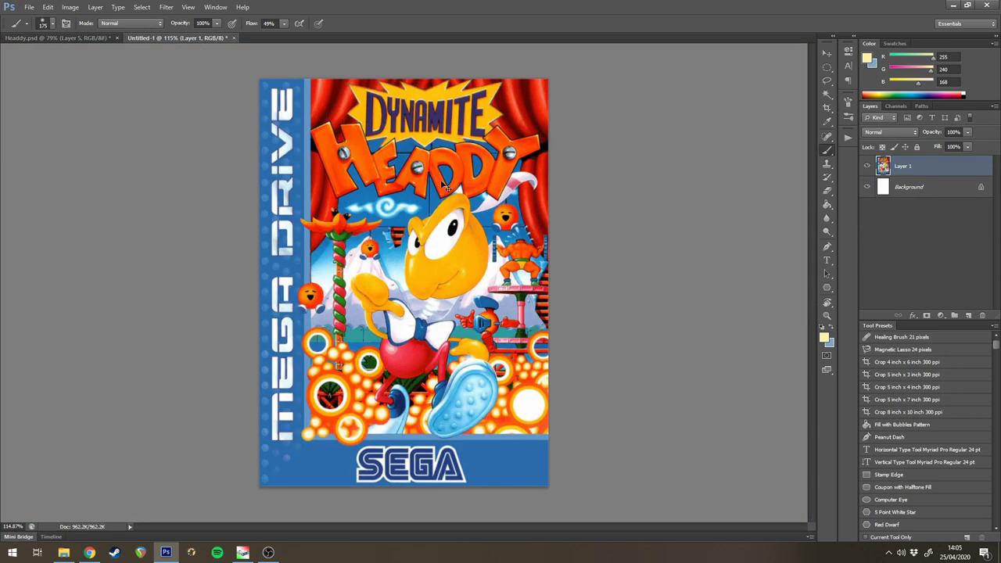
drag(442, 184, 516, 196)
key(bracketleft)
key(bracketleft)
key(bracketleft)
key(bracketleft)
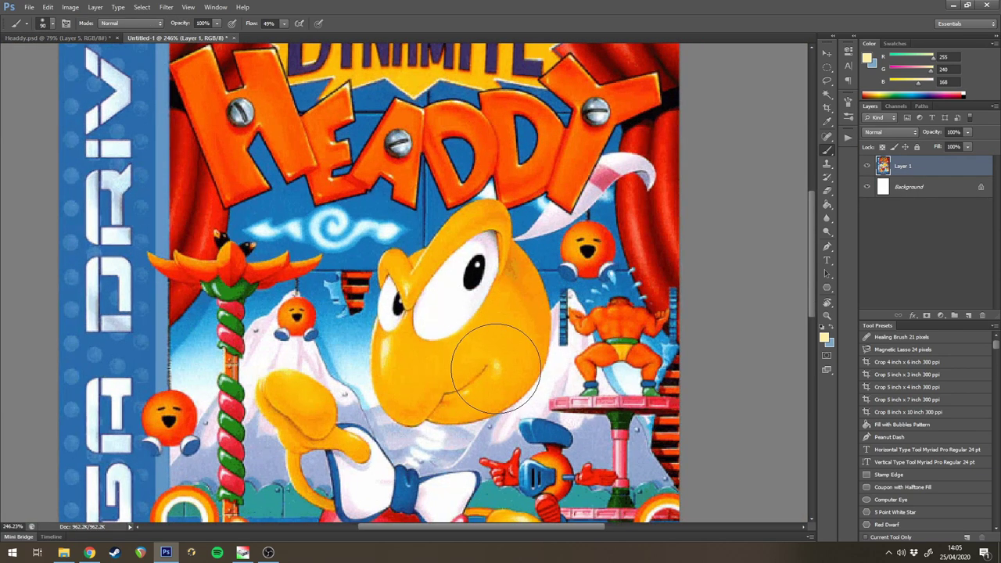
key(bracketleft)
key(bracketleft)
key(bracketleft)
key(bracketleft)
key(bracketleft)
key(bracketleft)
key(bracketleft)
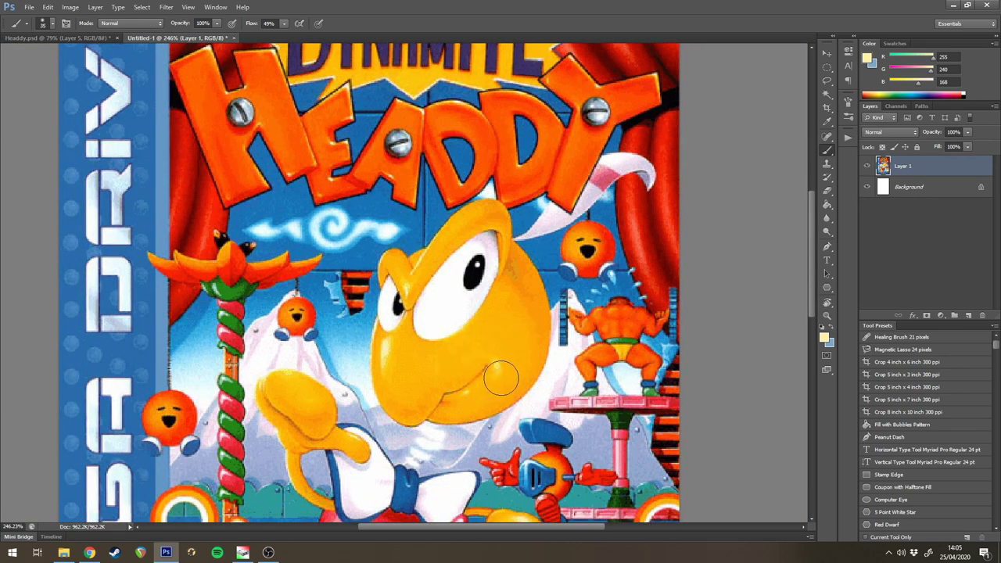
key(bracketleft)
key(bracketleft)
key(bracketleft)
mouse_move(466, 380)
mouse_down()
mouse_move(485, 344)
mouse_move(489, 399)
mouse_move(517, 389)
mouse_up()
key(ctrl+z)
click(78, 38)
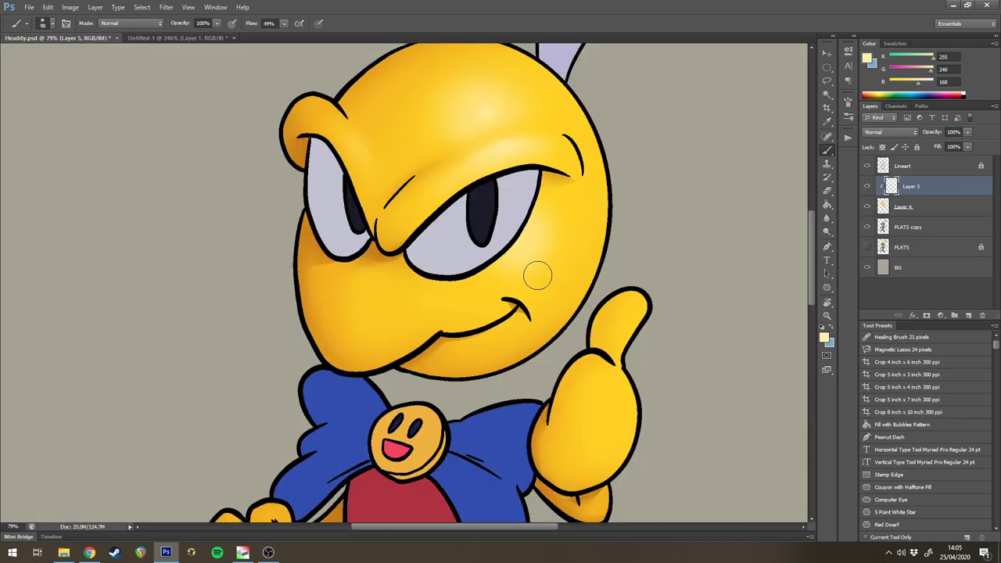
- Brush a small pale yellow highlight on the cheek just above the corner of the smile, reducing the brush for the finer strokes
key(bracketright)
key(bracketright)
key(bracketright)
key(bracketright)
key(bracketleft)
key(bracketleft)
key(bracketleft)
key(bracketleft)
key(bracketleft)
key(bracketleft)
key(bracketleft)
key(bracketleft)
key(bracketleft)
key(bracketleft)
mouse_move(590, 276)
mouse_down()
mouse_move(504, 283)
mouse_move(586, 288)
mouse_up()
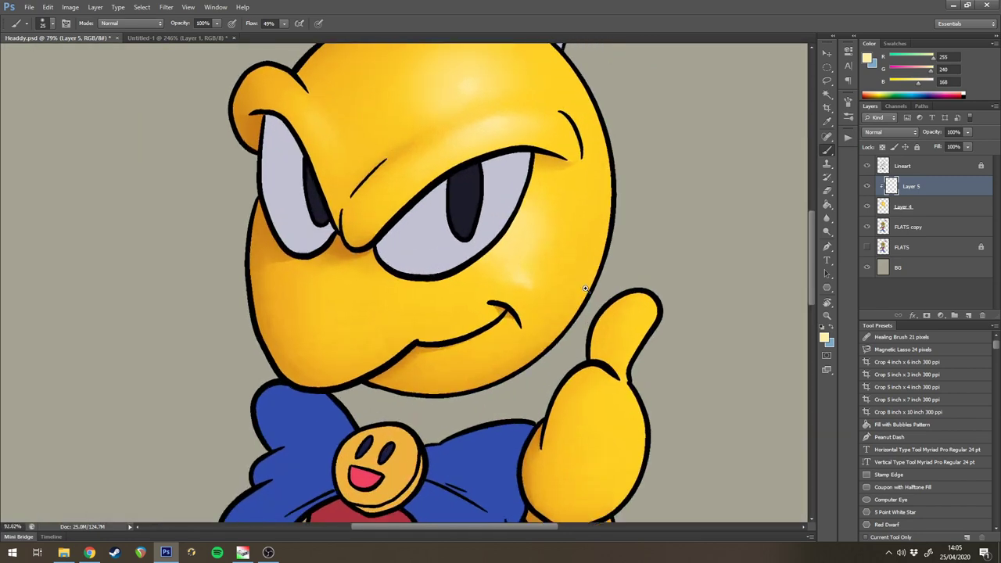
- Brush a soft pale yellow highlight on the chin below the mouth line, refining it with a 15 px brush
key(bracketright)
key(bracketright)
key(bracketright)
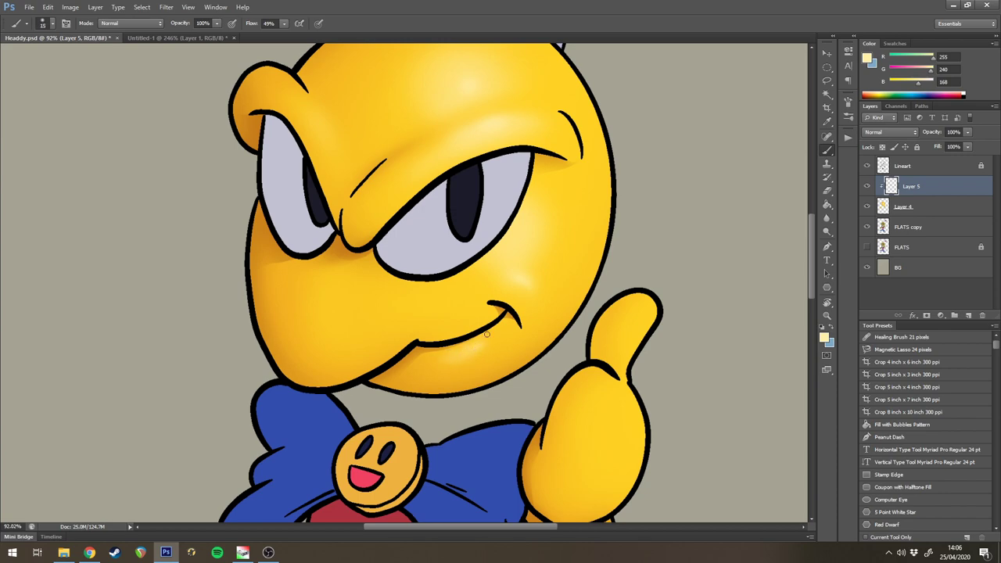
drag(545, 292, 519, 321)
- Brush a soft pale yellow highlight across the nose and clean it up with a 35 px eraser
scroll(518, 320, down, 3)
scroll(479, 293, up, 2)
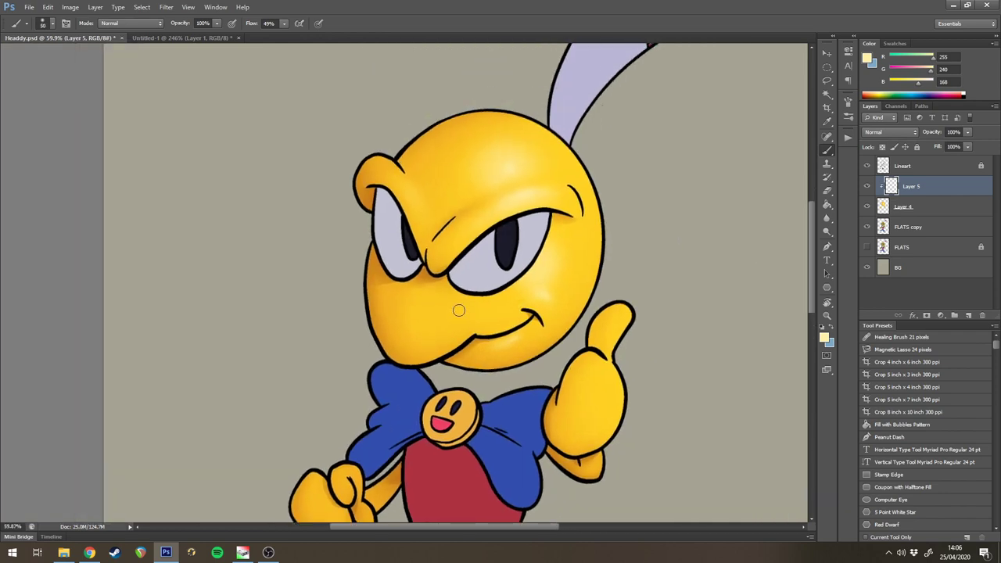
key(bracketright)
key(bracketright)
key(bracketright)
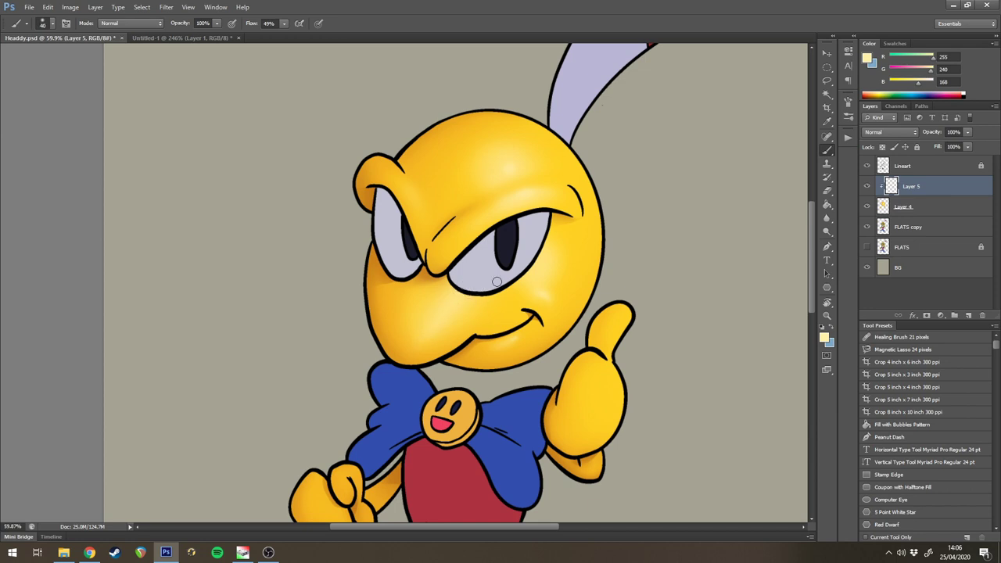
mouse_move(552, 256)
mouse_down()
mouse_move(478, 306)
mouse_move(542, 266)
mouse_up()
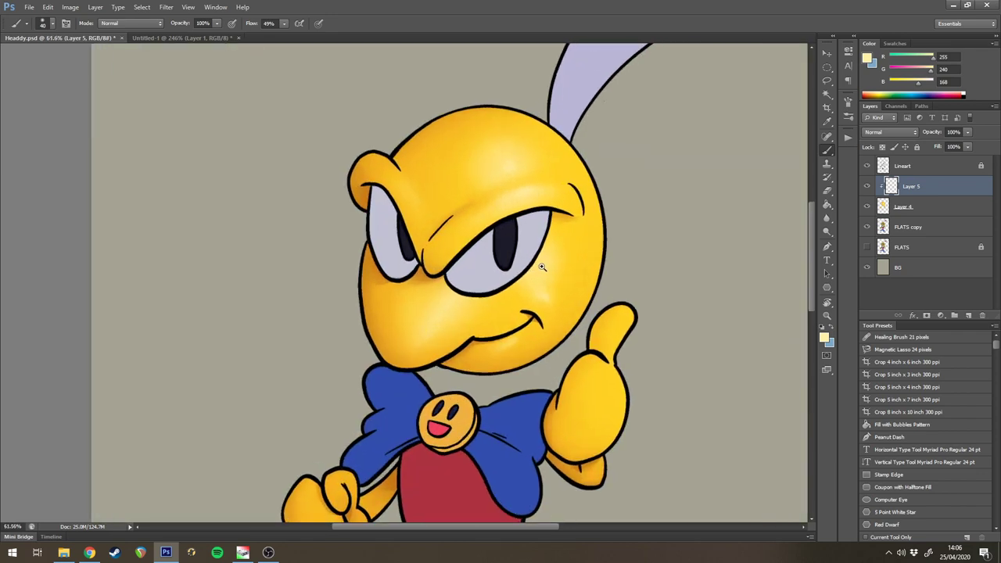
key(e)
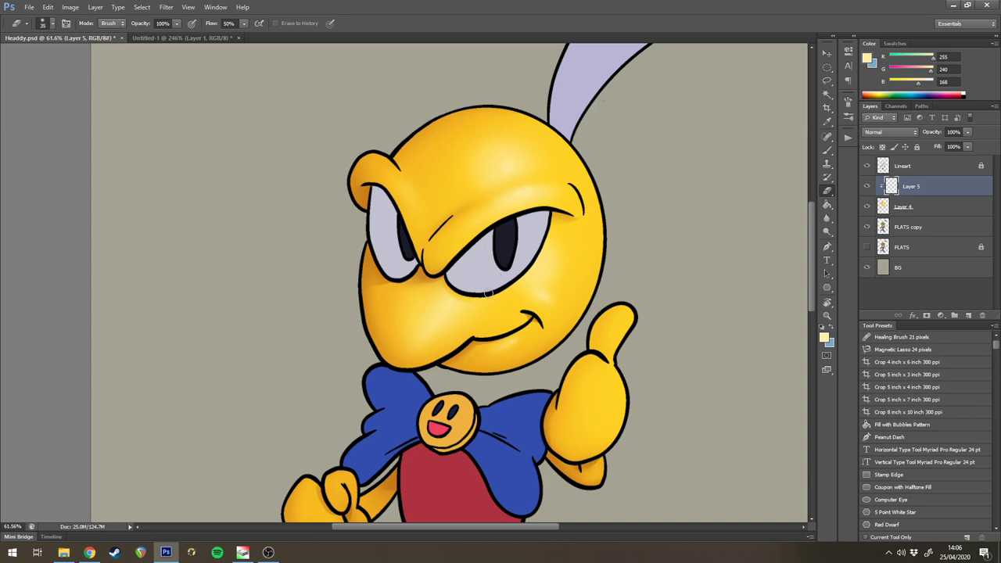
- Brush soft pale yellow highlights on the palm and thumb of the thumbs-up hand, varying the brush size
key(b)
mouse_move(588, 275)
mouse_down()
mouse_move(536, 257)
mouse_move(624, 238)
mouse_up()
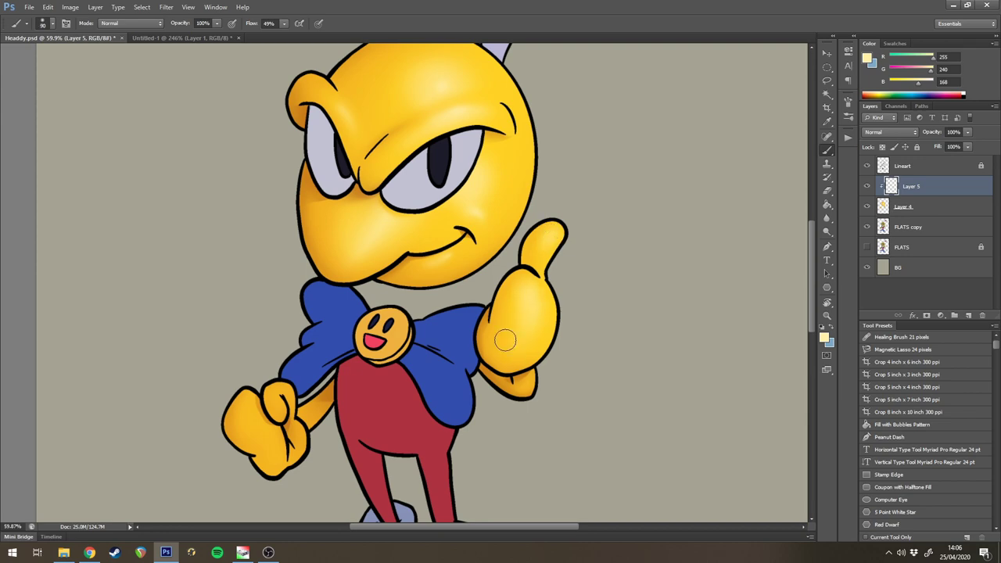
key(bracketright)
key(bracketright)
key(bracketleft)
key(bracketleft)
key(bracketleft)
key(bracketleft)
key(bracketleft)
- Brush soft pale yellow highlights on the lowered fist and its thumb
drag(553, 322, 567, 324)
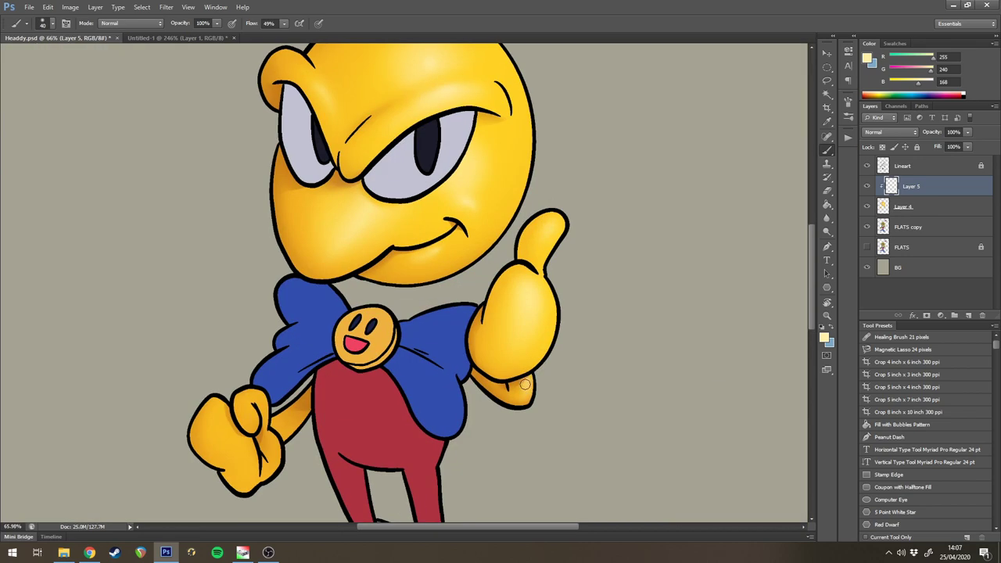
mouse_move(251, 412)
mouse_down()
mouse_move(275, 455)
mouse_move(226, 438)
mouse_up()
key(bracketright)
drag(425, 331, 313, 332)
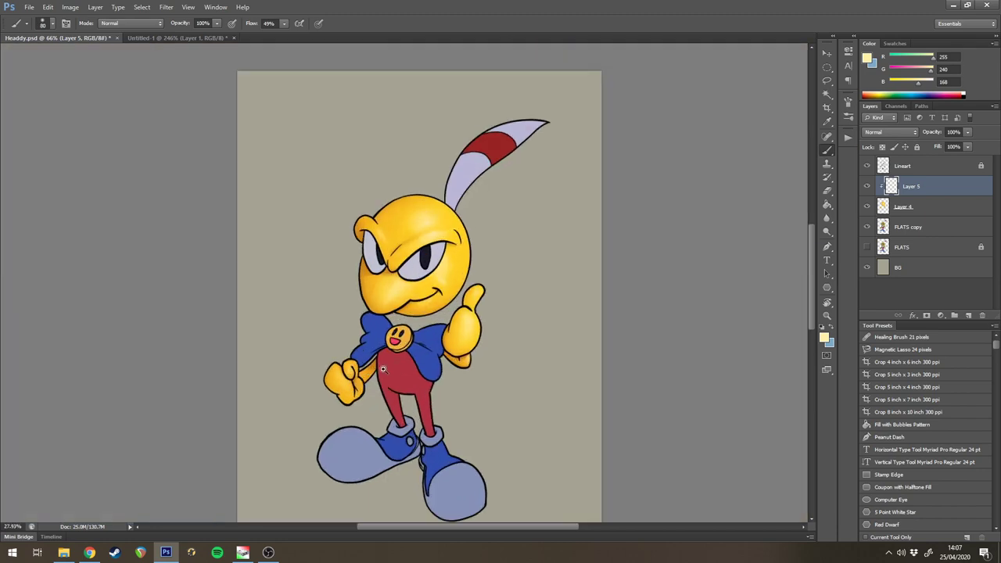
- Add a new layer clipped above the highlight layer and set the foreground colour to pale cream, RGB 255, 244, 193
click(967, 315)
alt+click(922, 192)
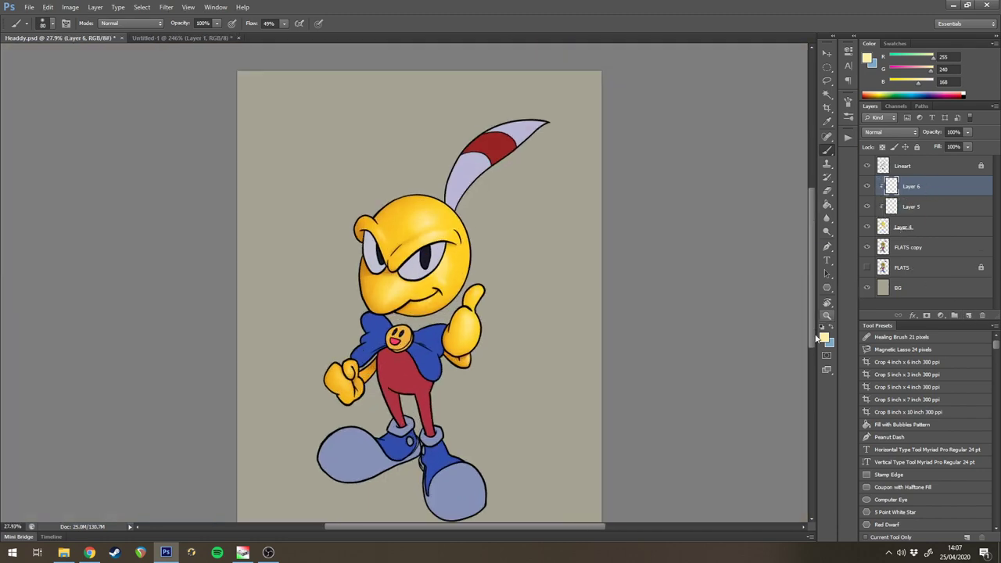
click(823, 337)
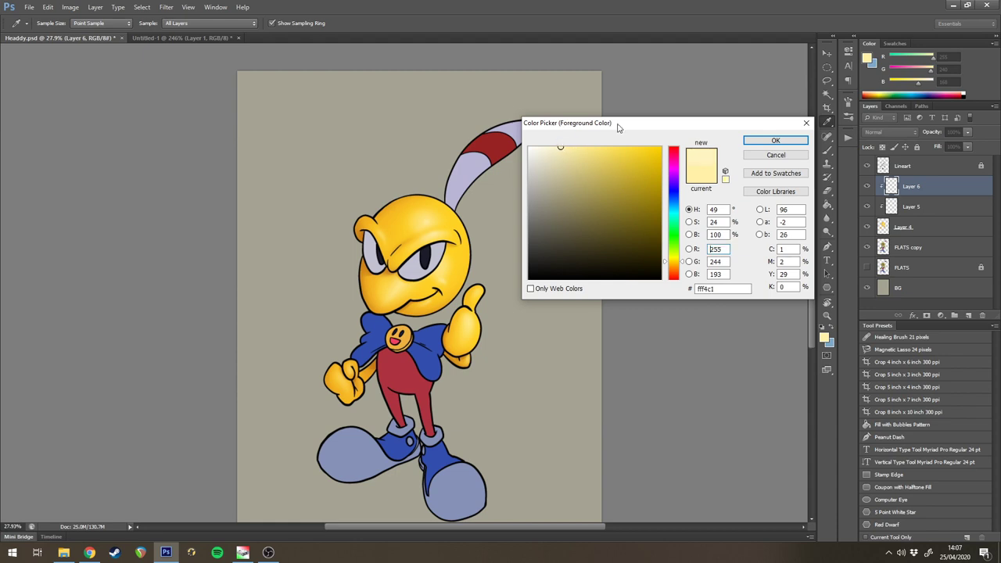
click(775, 140)
- Check Headdy's face highlights on the cover art and return to the illustration
scroll(513, 245, up, 1)
scroll(513, 244, up, 6)
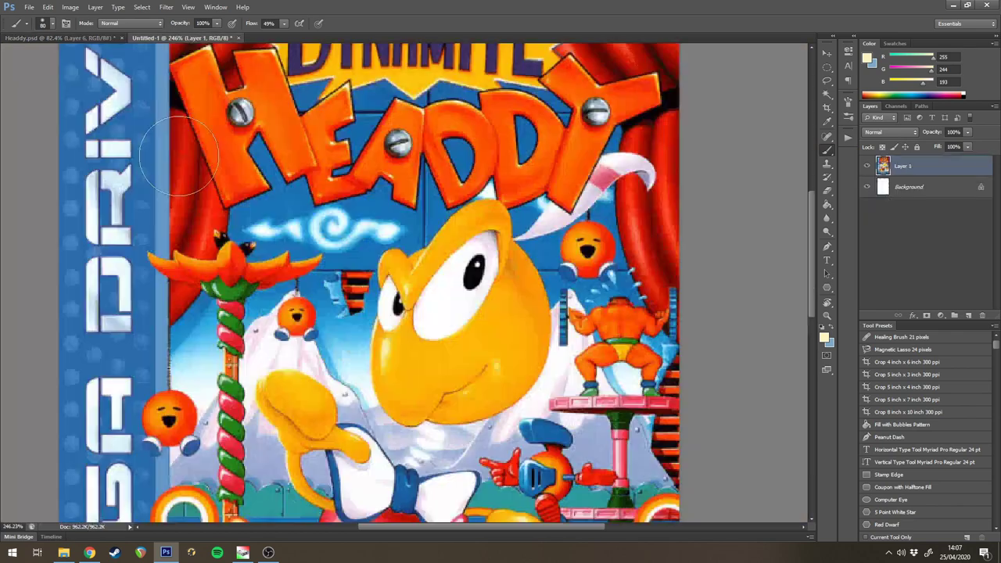
click(181, 37)
click(89, 40)
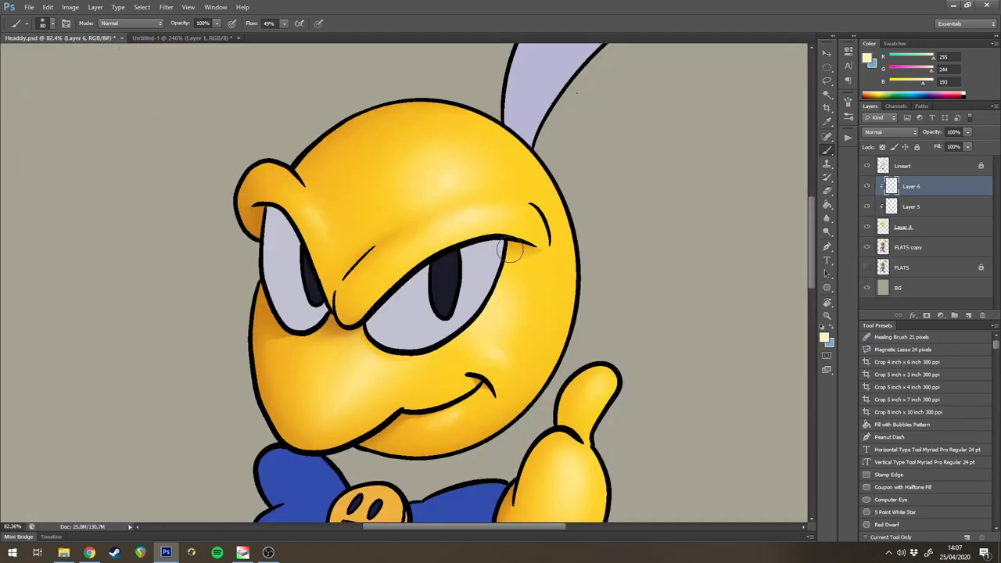
key(l)
click(968, 315)
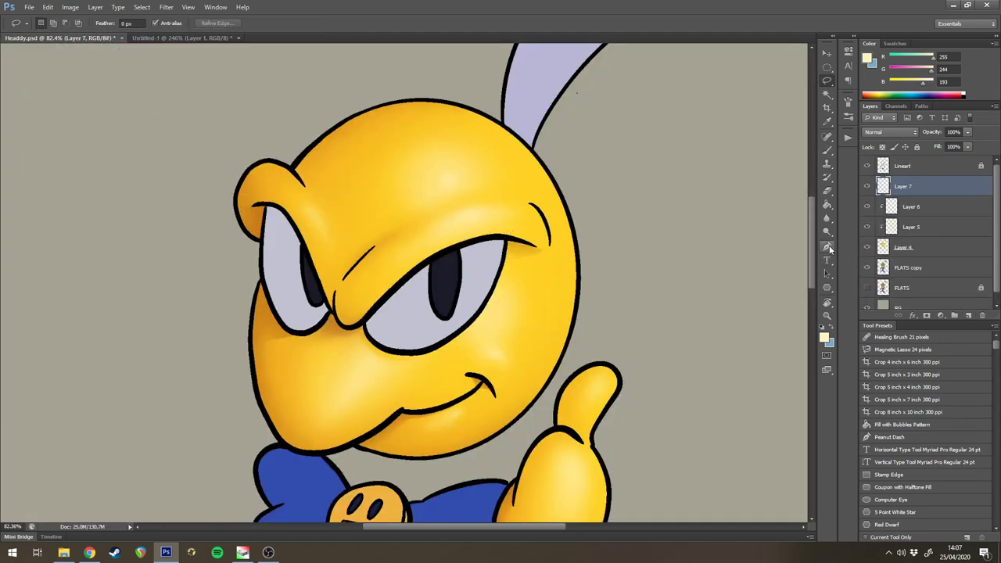
drag(960, 190, 982, 315)
- Reset the colours to black and white, then set the foreground colour to pale cream, RGB 255, 244, 193
click(822, 327)
key(i)
key(x)
click(823, 337)
click(561, 148)
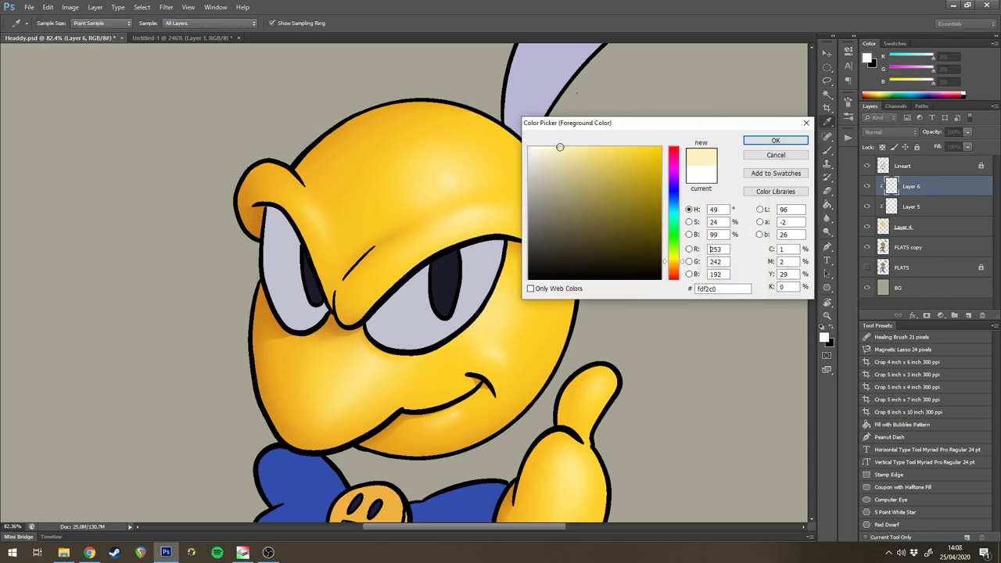
click(560, 145)
click(754, 140)
- Lasso a narrow curved selection along the brow ridge above the larger eye for highlighting on the new clipped layer
key(b)
key(l)
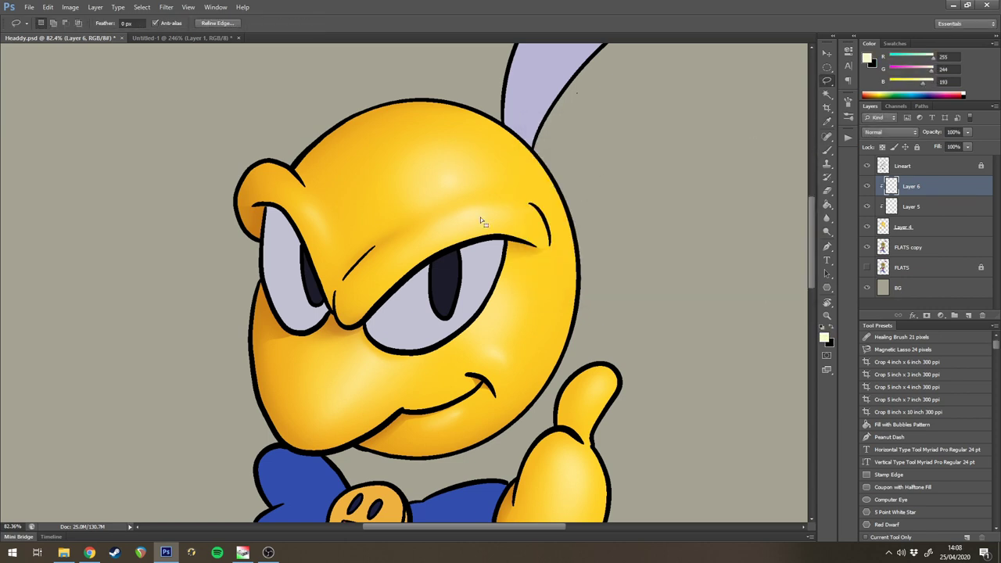
click(379, 275)
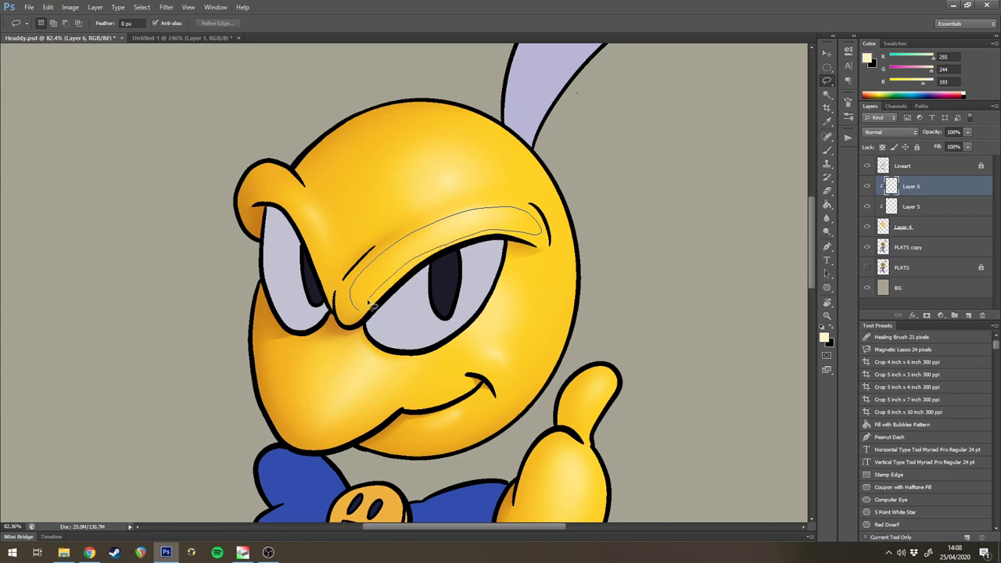
drag(369, 304, 366, 314)
key(b)
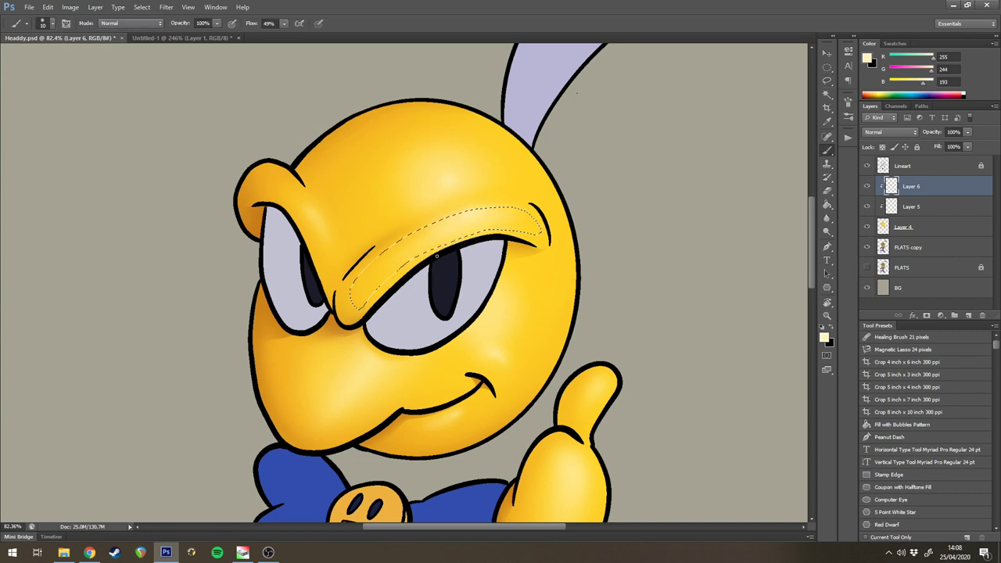
- Brush a soft pale cream highlight inside the brow-ridge selection above the larger eye at brush size 175, and clear the selection
key(bracketright)
key(bracketright)
key(bracketright)
key(bracketright)
key(bracketright)
key(bracketright)
key(bracketright)
key(bracketright)
key(bracketright)
key(bracketright)
key(bracketright)
key(bracketright)
mouse_move(489, 224)
mouse_down()
mouse_move(501, 219)
mouse_move(491, 222)
mouse_up()
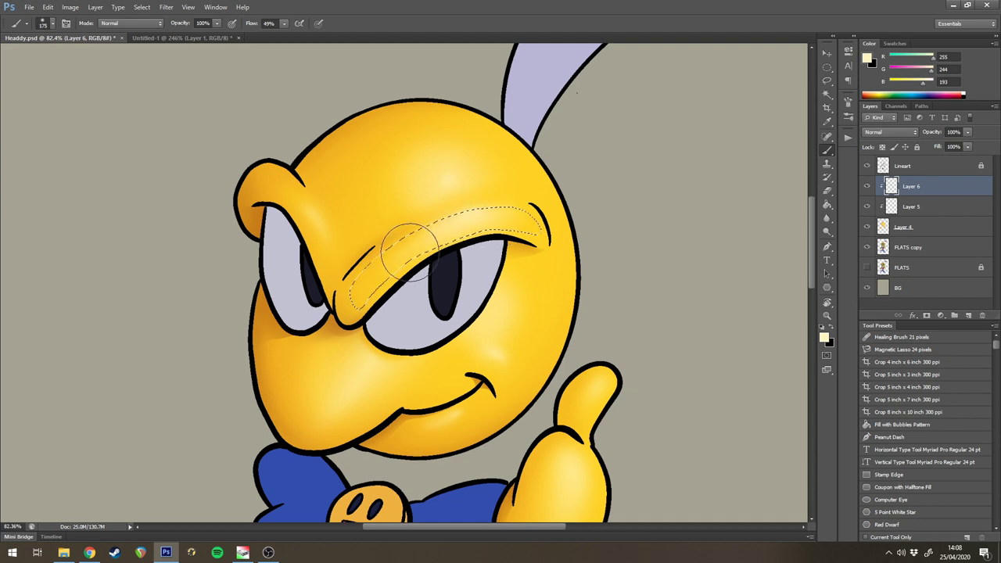
mouse_move(410, 253)
mouse_down()
mouse_move(439, 228)
mouse_move(513, 227)
mouse_up()
key(ctrl+d)
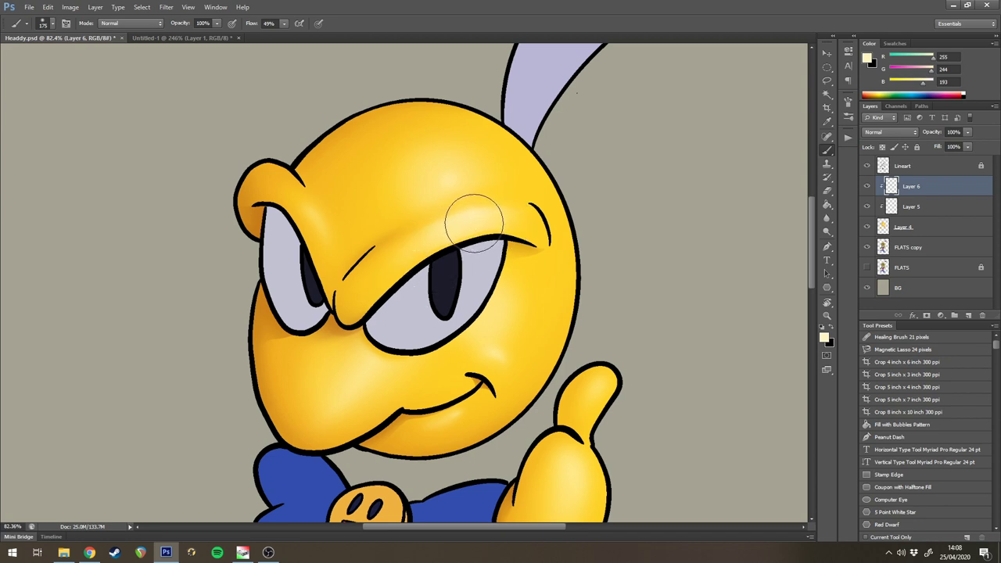
- Lasso a narrow sliver along the brow beside the smaller eye and brush a pale cream highlight into it at size 90
key(bracketleft)
key(bracketleft)
key(bracketleft)
key(bracketleft)
mouse_move(513, 215)
mouse_down()
mouse_move(364, 218)
mouse_move(509, 224)
mouse_up()
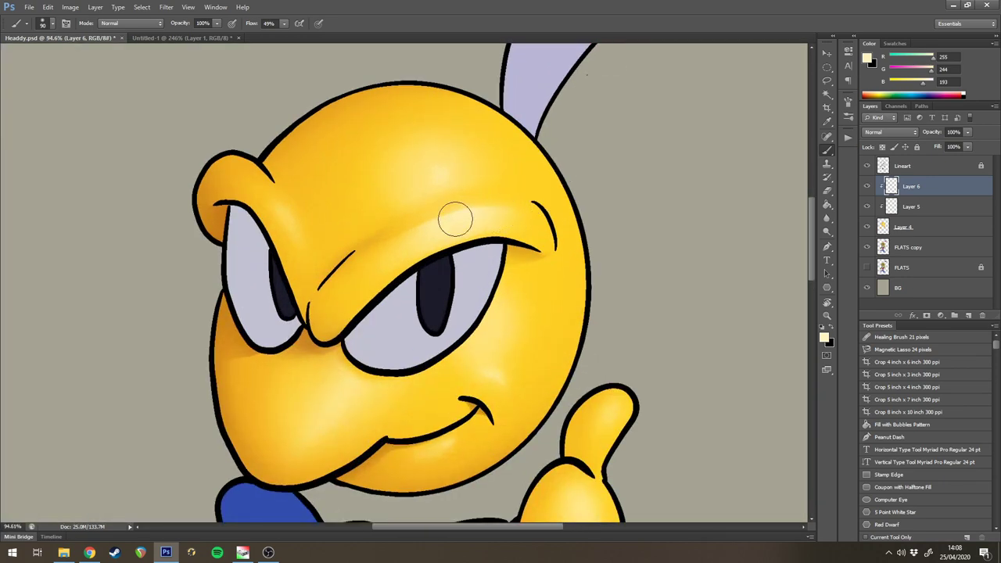
key(l)
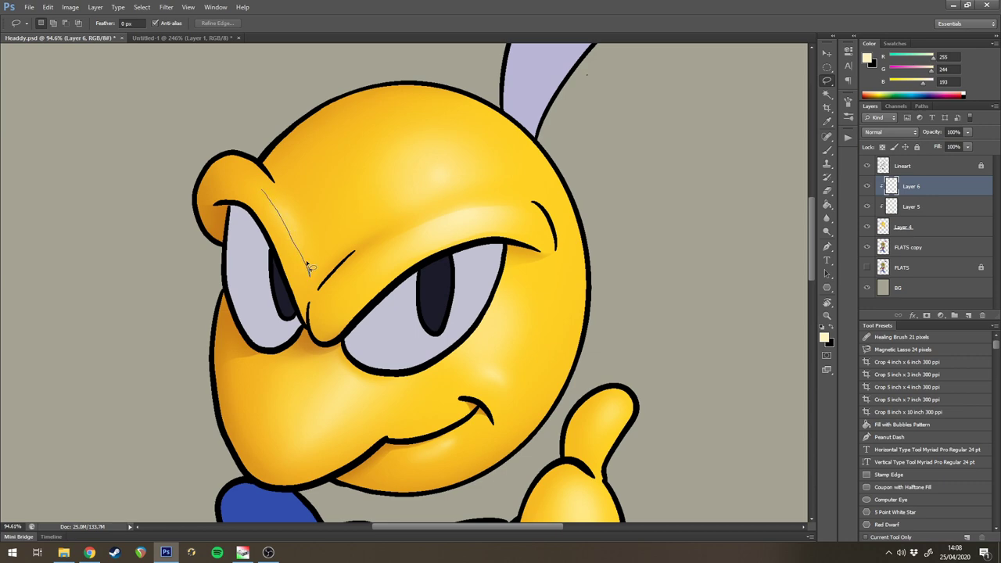
key(b)
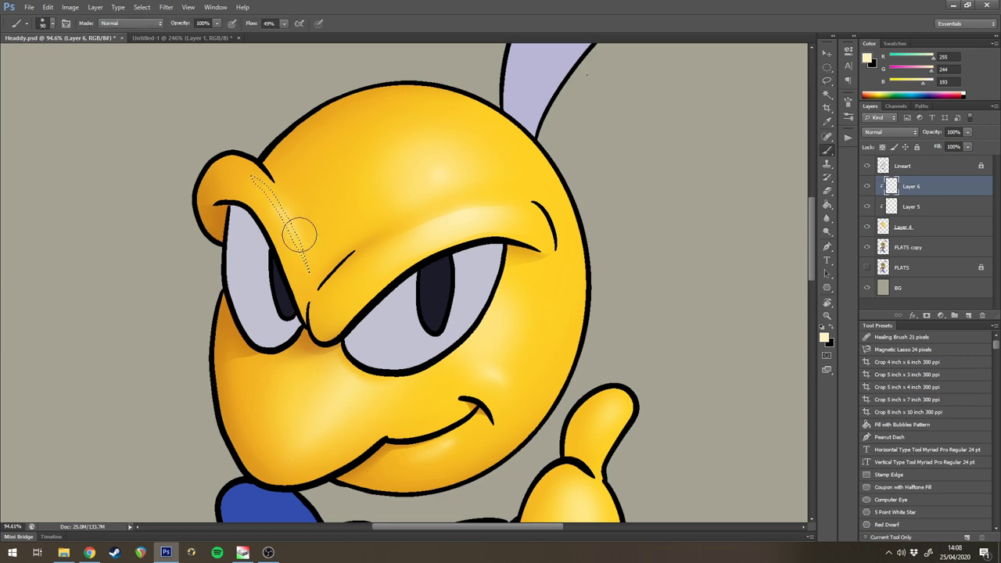
scroll(478, 276, down, 4)
scroll(477, 276, up, 5)
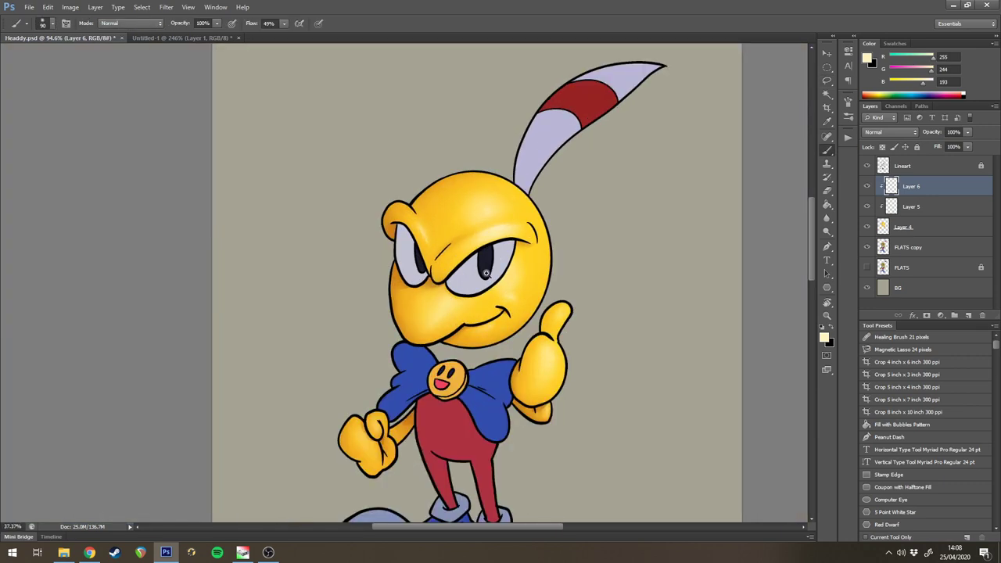
- Lasso a curved area on the cheek above the corner of the smile and brush a pale cream highlight into it
key(l)
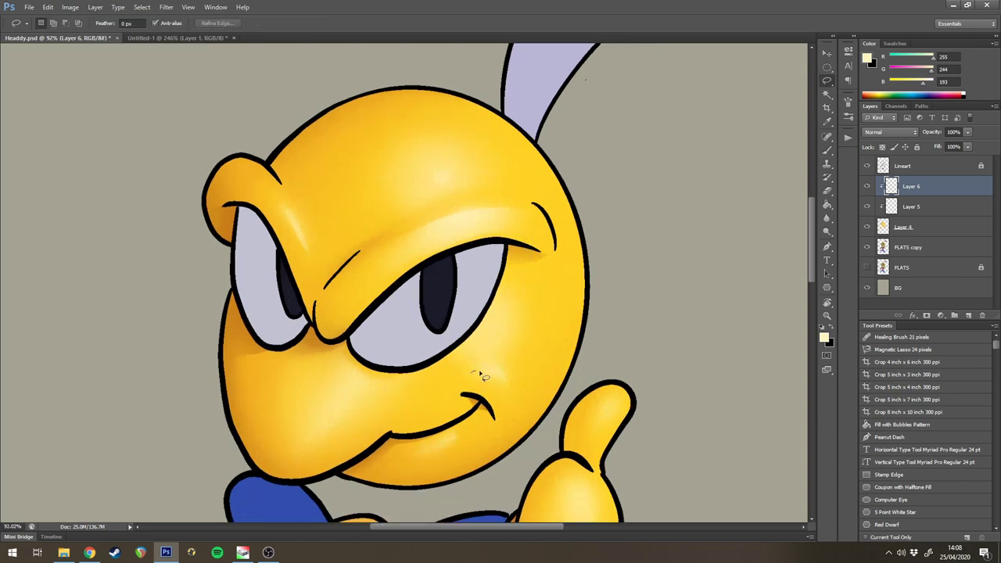
mouse_move(480, 374)
mouse_down()
mouse_move(500, 403)
mouse_move(485, 382)
mouse_up()
key(ctrl+d)
drag(516, 419, 481, 352)
key(b)
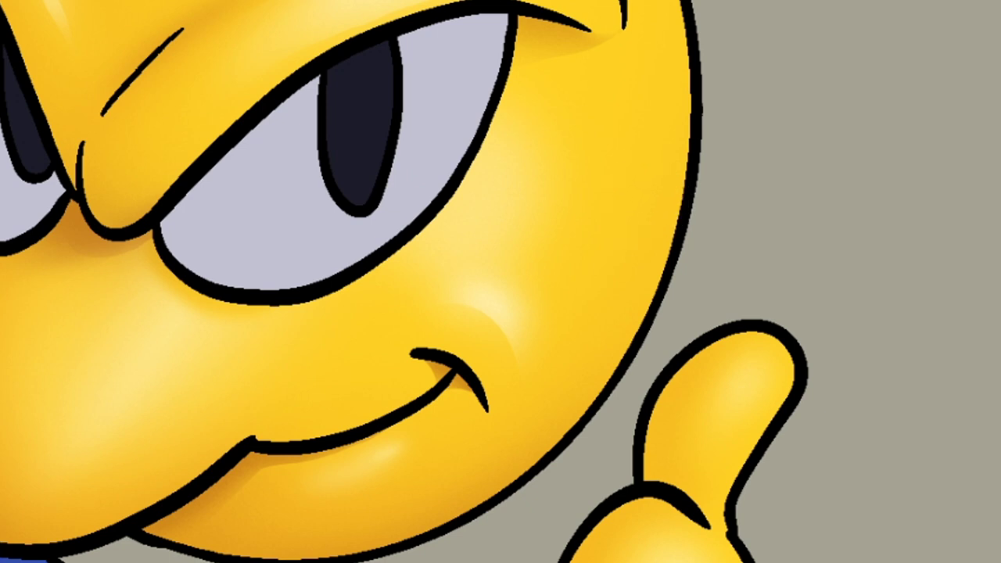
- Select a circle on the forehead, subtract the part overlapping the brow, brush it pale cream at size 175, and deselect
drag(450, 179, 458, 196)
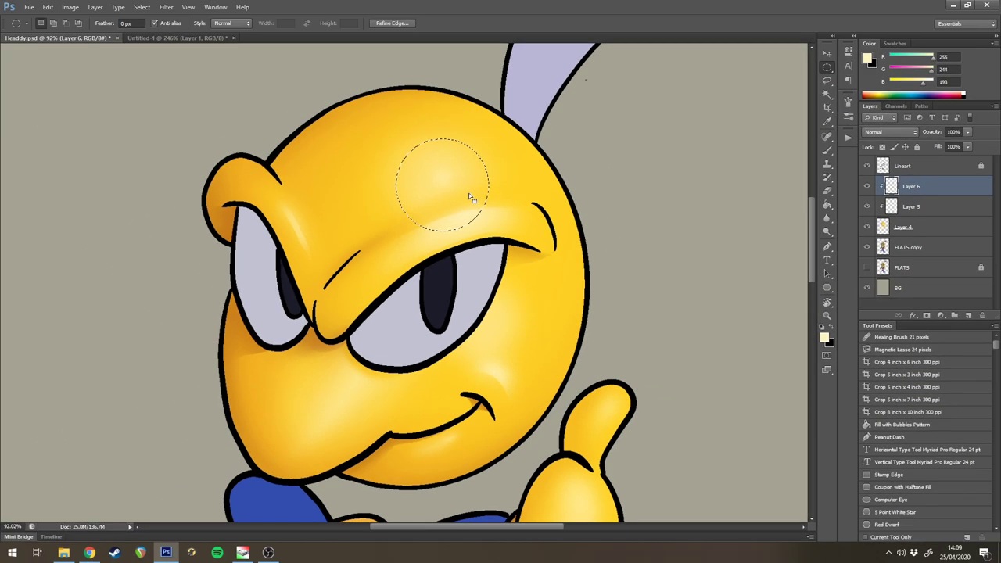
key(l)
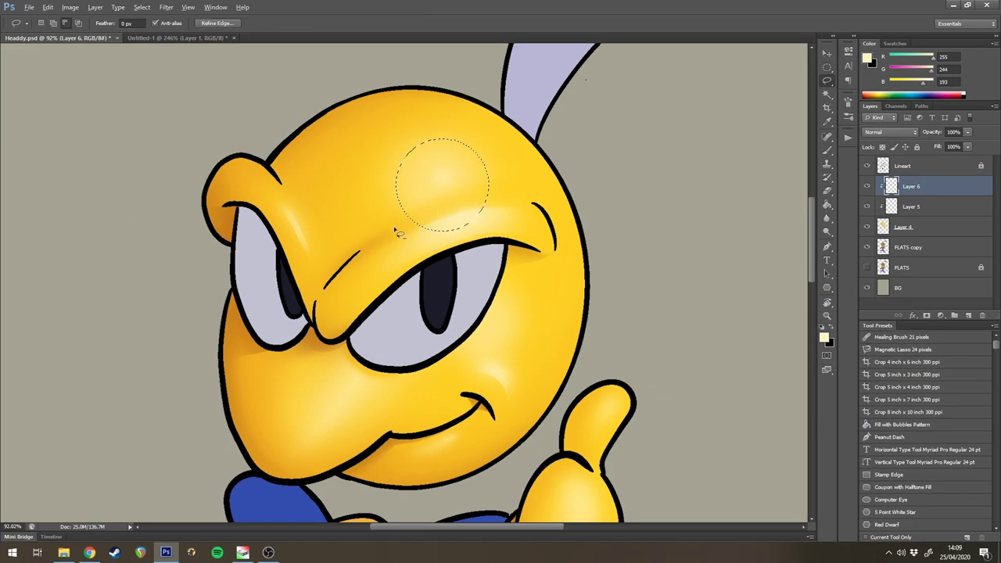
mouse_move(388, 233)
mouse_down()
mouse_move(535, 197)
mouse_move(393, 258)
mouse_up()
key(b)
key(bracketright)
key(bracketright)
key(bracketright)
key(bracketright)
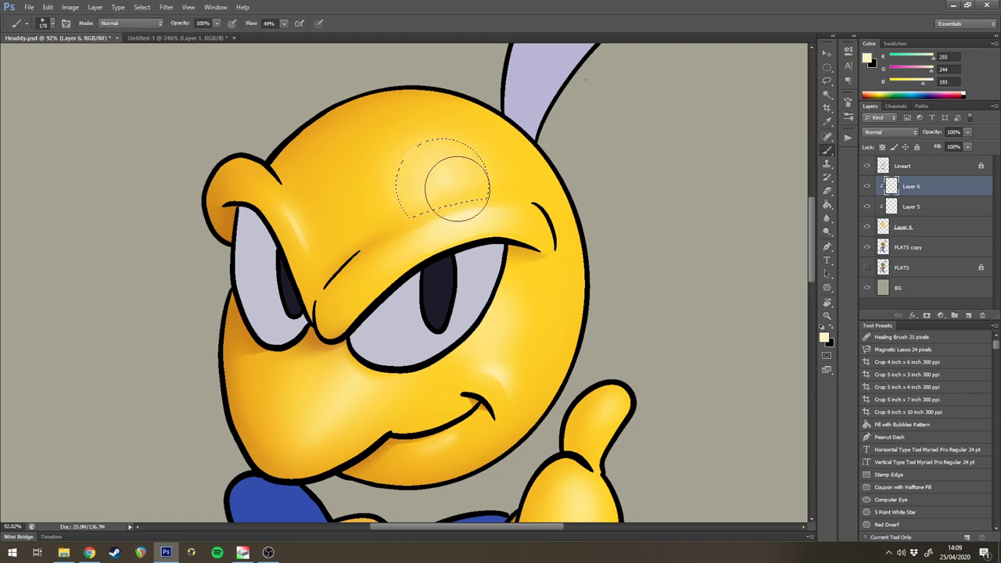
key(ctrl+d)
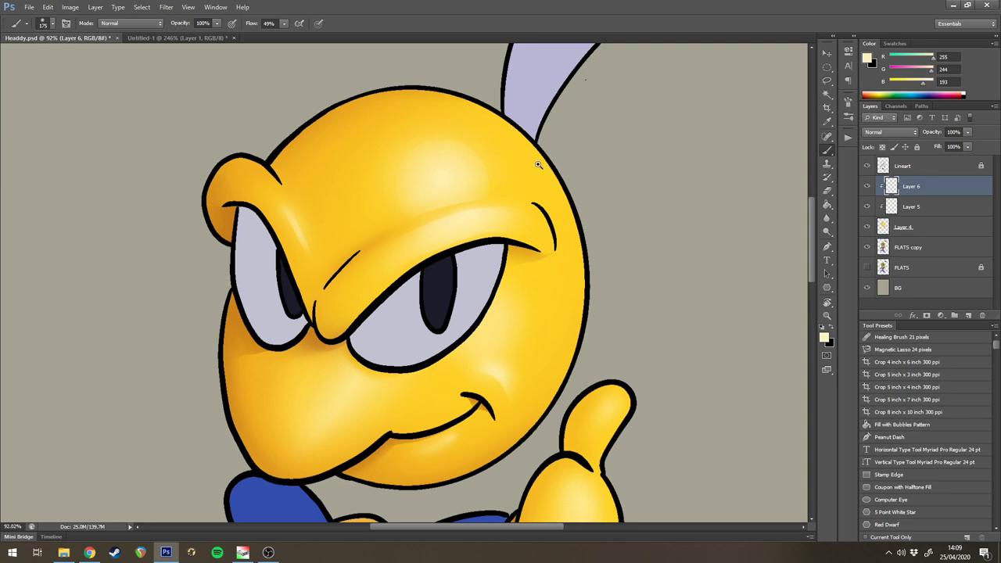
- Lasso a highlight area on the beak and brush pale cream into it with the selection outline hidden
mouse_move(538, 164)
mouse_down()
mouse_move(461, 168)
mouse_move(548, 172)
mouse_up()
key(l)
drag(425, 289, 513, 205)
mouse_move(498, 305)
mouse_down()
mouse_move(376, 430)
mouse_move(391, 295)
mouse_move(496, 307)
mouse_up()
mouse_move(408, 280)
mouse_down()
mouse_move(480, 338)
mouse_move(432, 286)
mouse_up()
key(b)
key(ctrl+h)
- Lasso a thin area under the smile line and brush a small pale cream highlight on the chin with a smaller brush
key([)
key([)
key([)
key([)
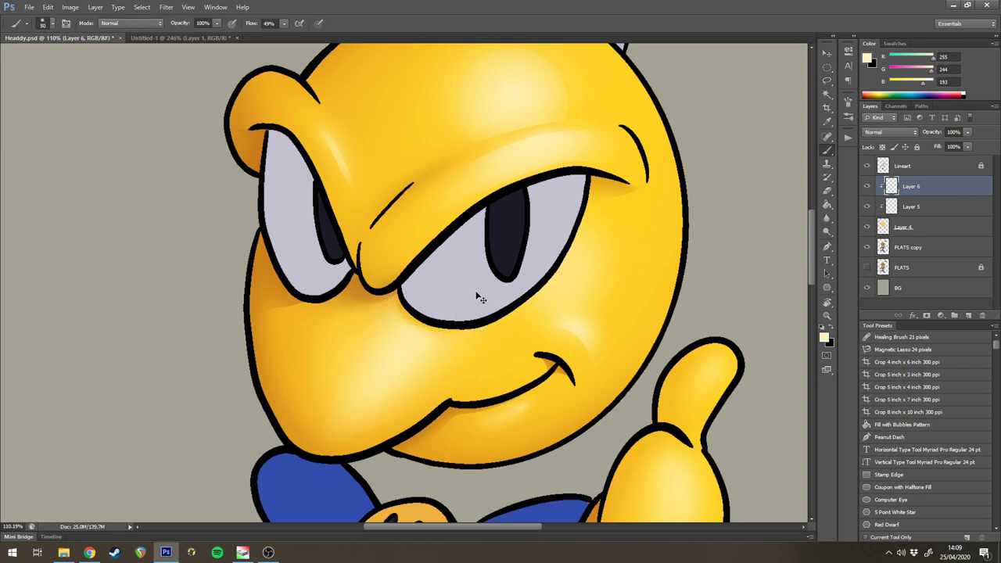
scroll(480, 298, down, 3)
key(l)
scroll(469, 289, up, 3)
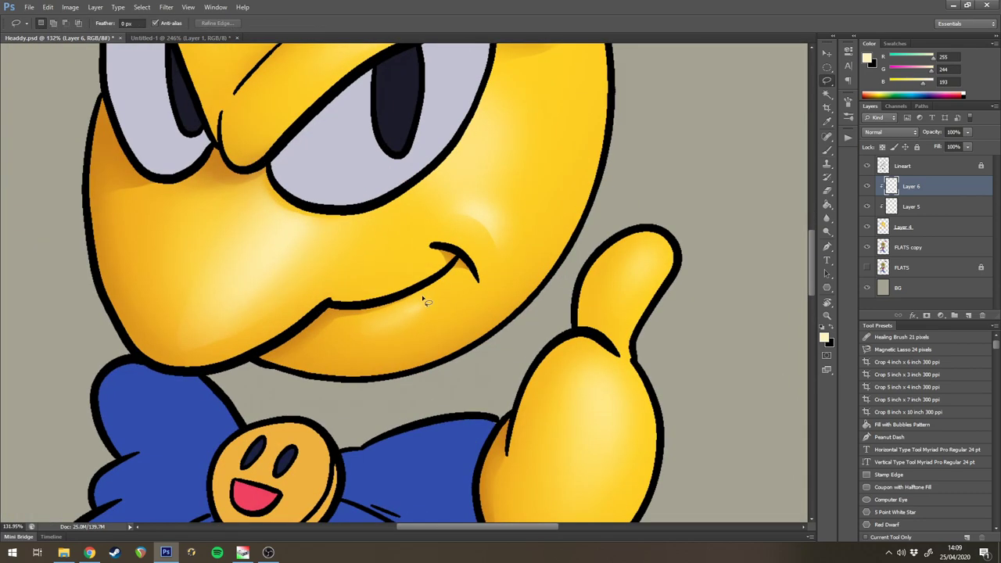
key(b)
mouse_move(389, 322)
mouse_down()
mouse_move(380, 316)
mouse_move(413, 304)
mouse_up()
key(ctrl+h)
scroll(508, 274, down, 7)
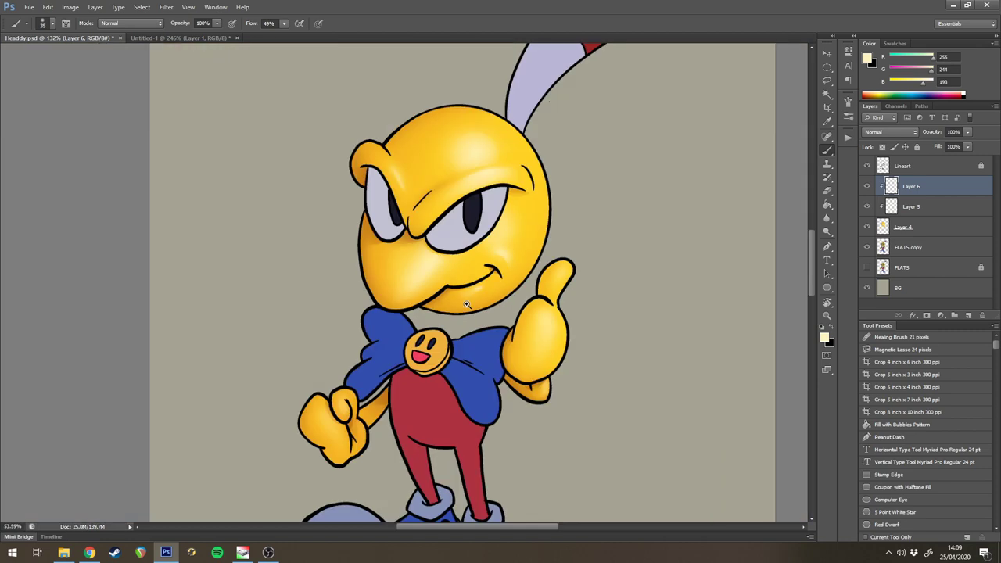
- Lasso a slim area on the raised thumb and brush a pale cream highlight into it at size 70
scroll(586, 305, up, 4)
key(l)
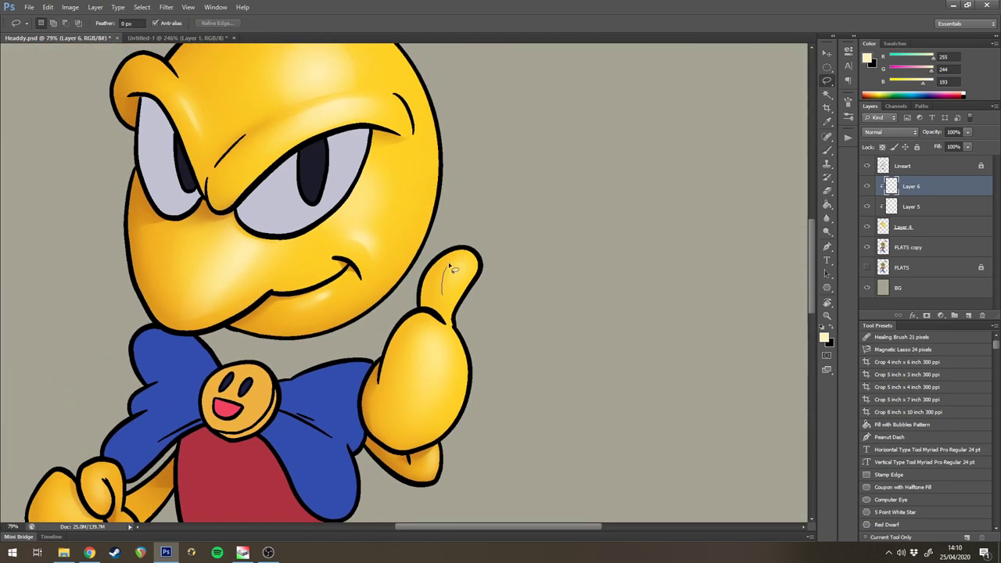
drag(469, 275, 447, 304)
key(b)
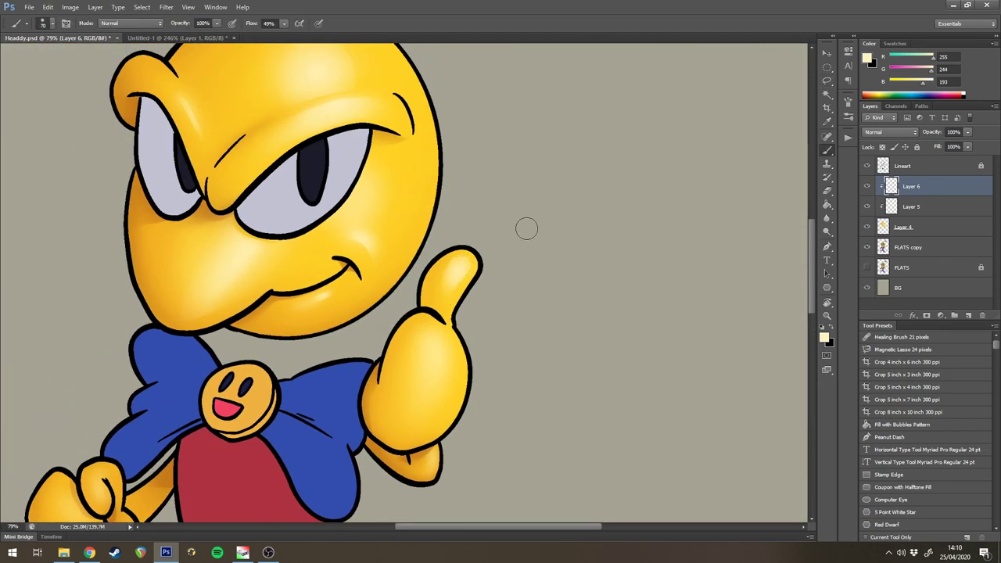
- Lasso a long oval on the raised hand below the thumb and brush a pale cream highlight into it at size 175
key(l)
mouse_move(451, 350)
mouse_down()
mouse_move(442, 415)
mouse_move(422, 428)
mouse_up()
key(b)
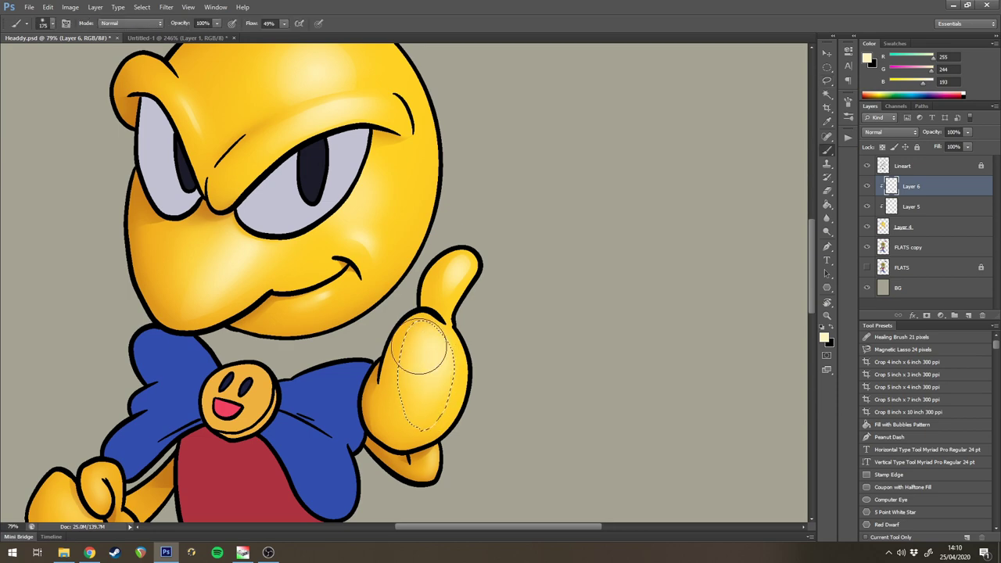
key(ctrl+h)
- Lasso the small area beneath the raised hand and brush a pale cream highlight into it at size 40
key(bracketleft)
key(bracketleft)
key(bracketleft)
key(bracketleft)
key(bracketleft)
key(bracketleft)
mouse_move(517, 290)
mouse_down()
mouse_move(485, 300)
mouse_move(540, 248)
mouse_move(566, 255)
mouse_up()
key(l)
drag(426, 238, 412, 287)
key(b)
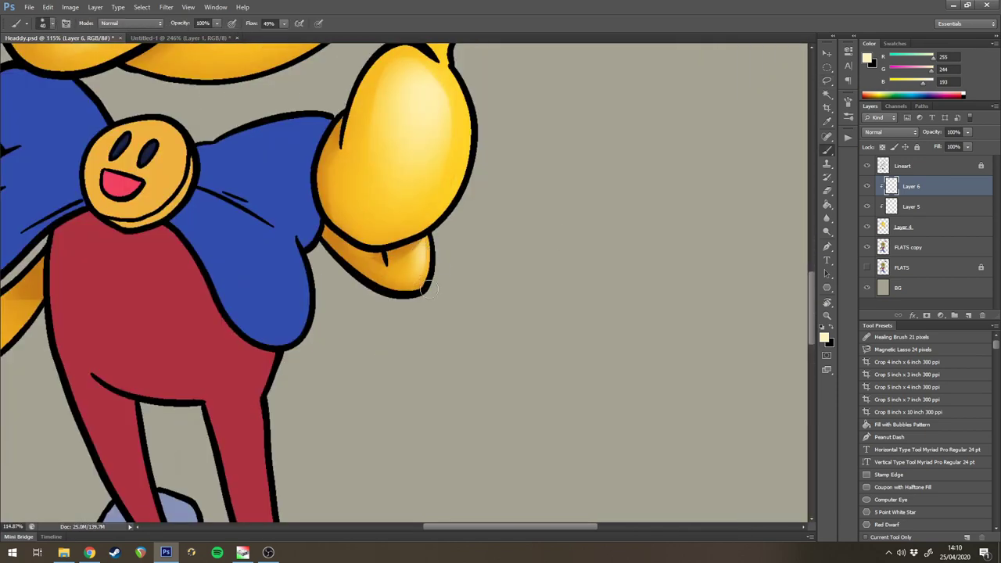
scroll(448, 247, down, 6)
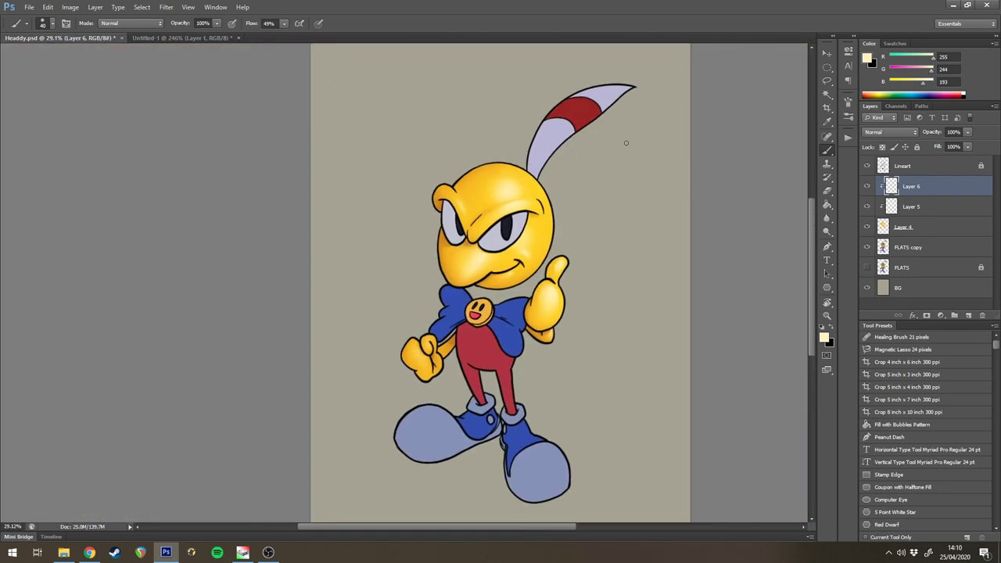
- Lasso a thin sliver on the lowered fist's thumb, brush a pale cream highlight into it, and deselect
scroll(423, 338, up, 5)
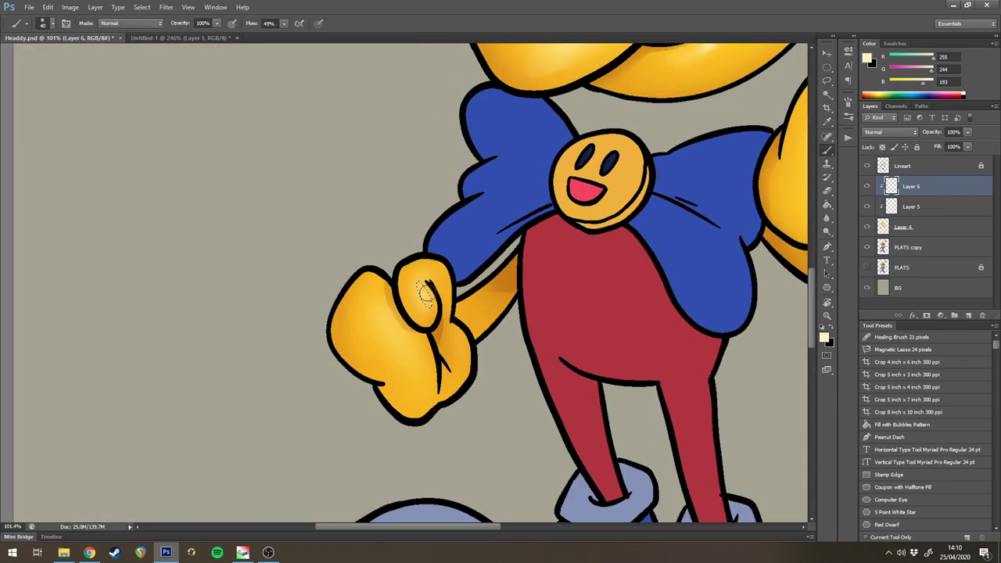
scroll(498, 259, down, 5)
scroll(485, 250, up, 5)
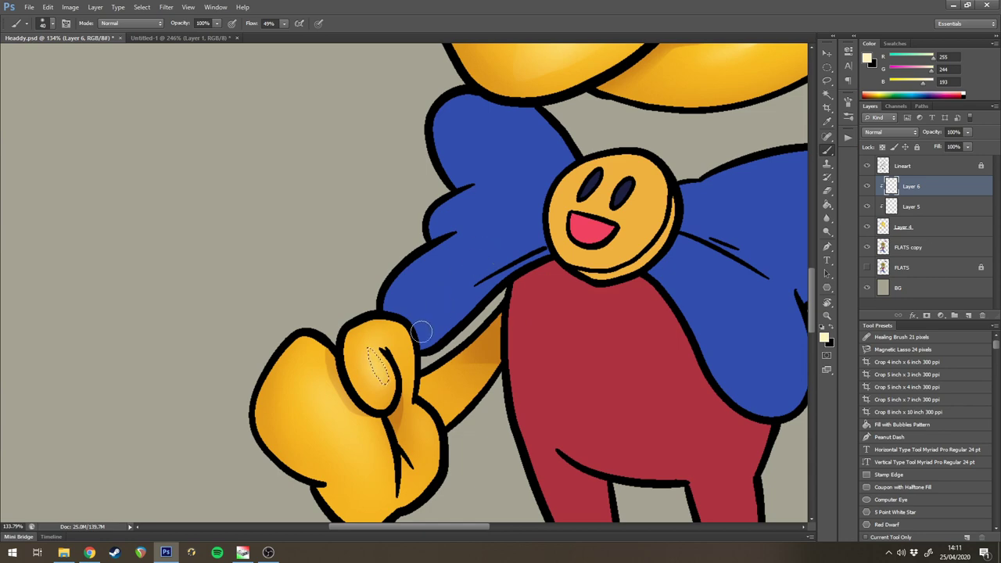
key(ctrl+d)
- Lasso a large curved area on the back of the lowered fist and brush a pale cream highlight into it at size 100
drag(434, 316, 474, 238)
key(l)
drag(389, 332, 405, 403)
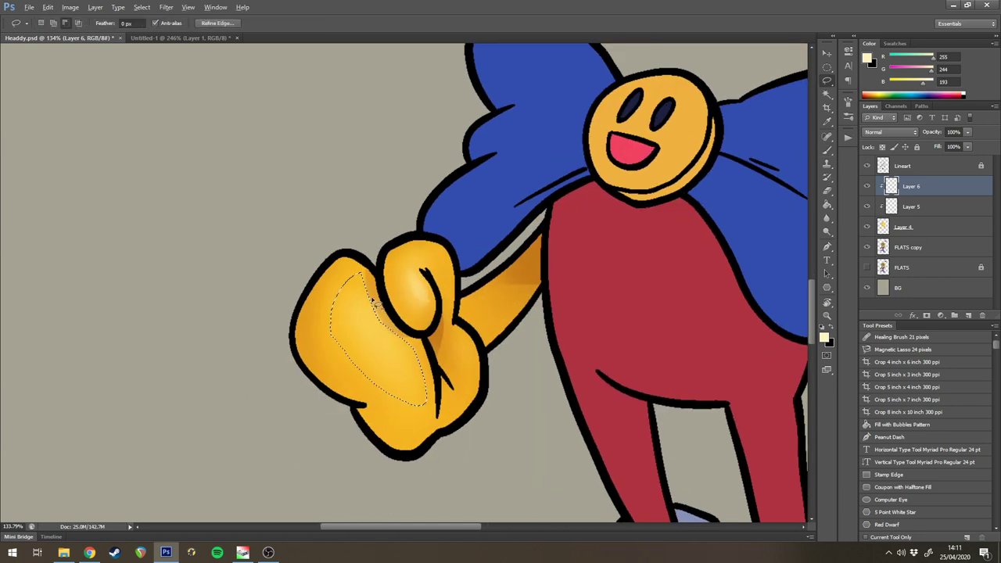
key(b)
scroll(398, 351, down, 5)
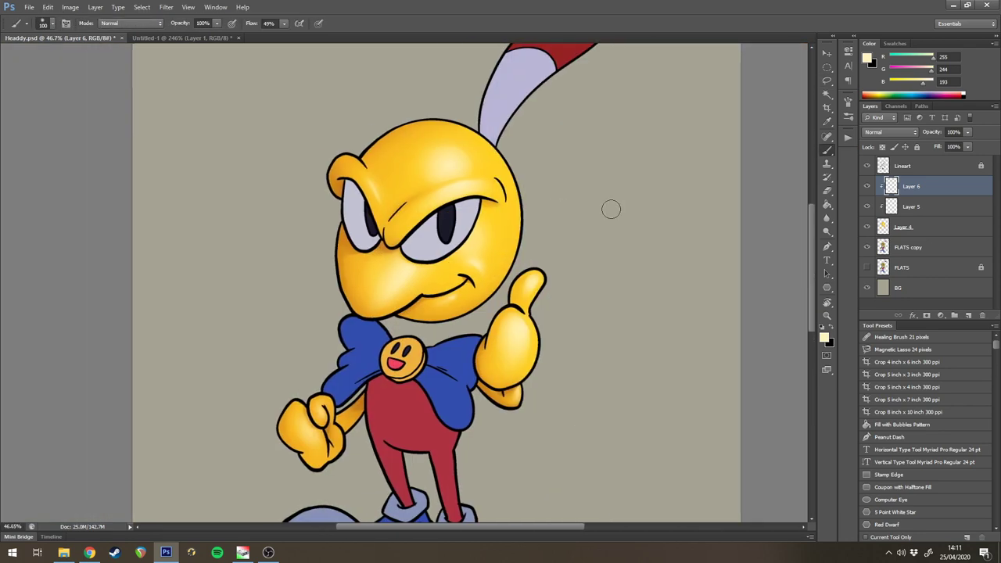
- Merge Layer 4, Layer 5 and Layer 6 into one skin layer and add a new layer clipped to it
shift+click(916, 227)
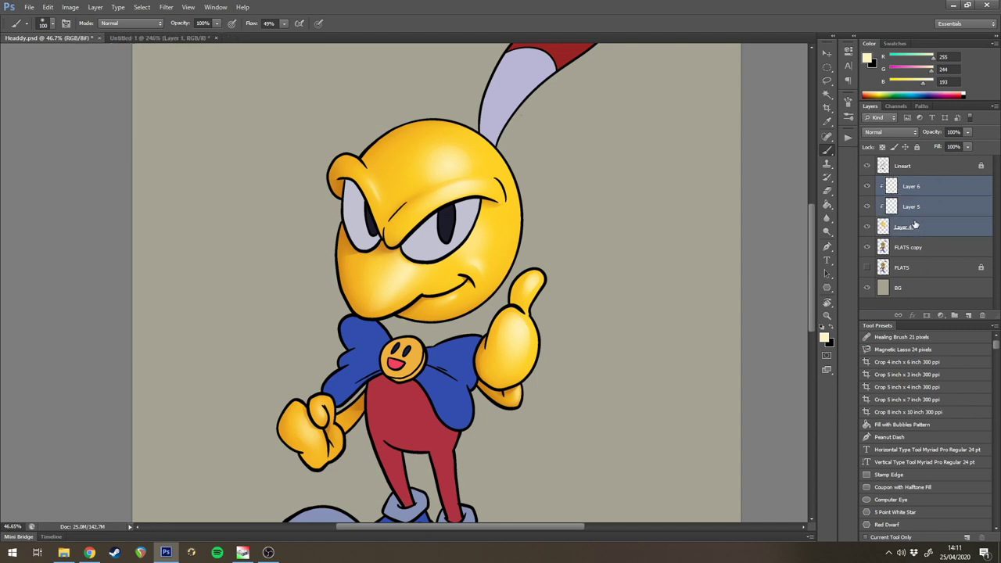
key(ctrl+e)
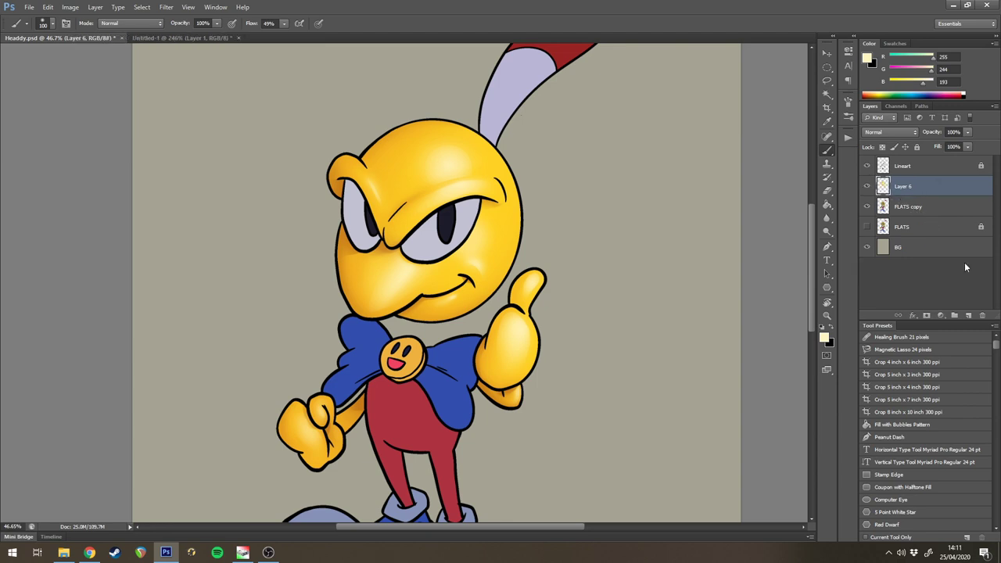
click(969, 319)
alt+click(916, 194)
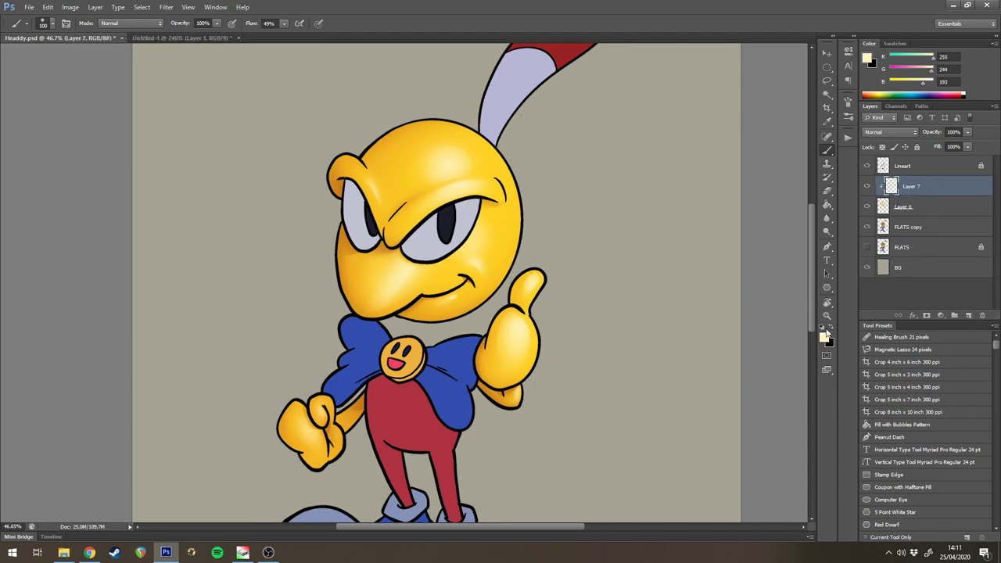
- Set the foreground colour to near-white cream, RGB 255, 253, 241
click(825, 335)
drag(560, 147, 538, 146)
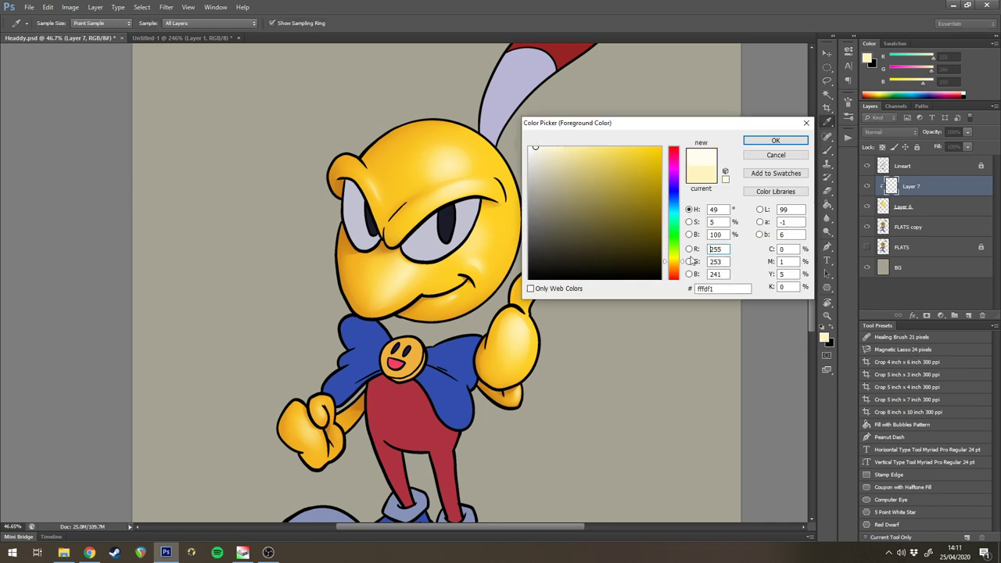
click(775, 141)
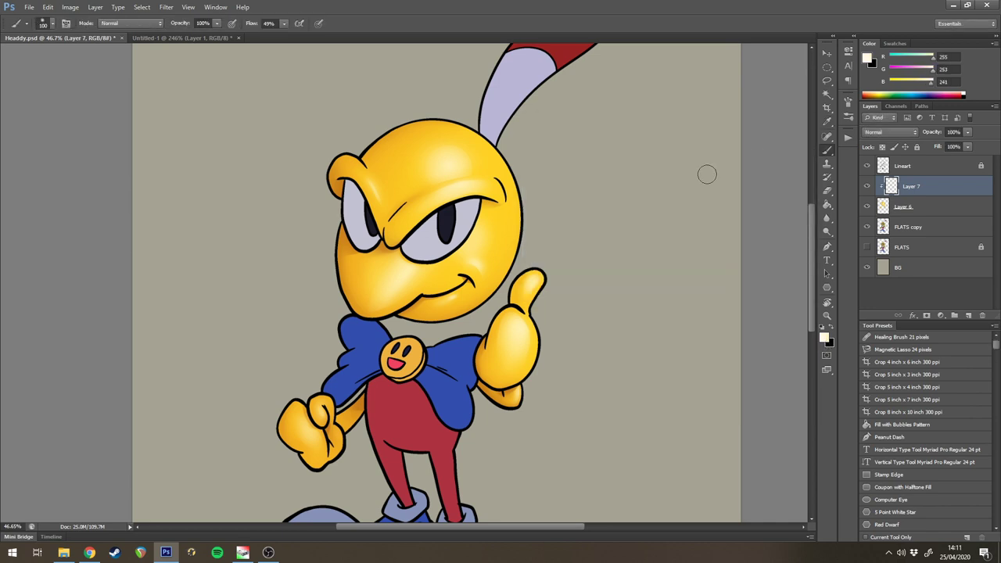
- Select a tiny circle at the centre of the forehead highlight and brush a near-white shine spot into it at size 60
scroll(528, 208, up, 5)
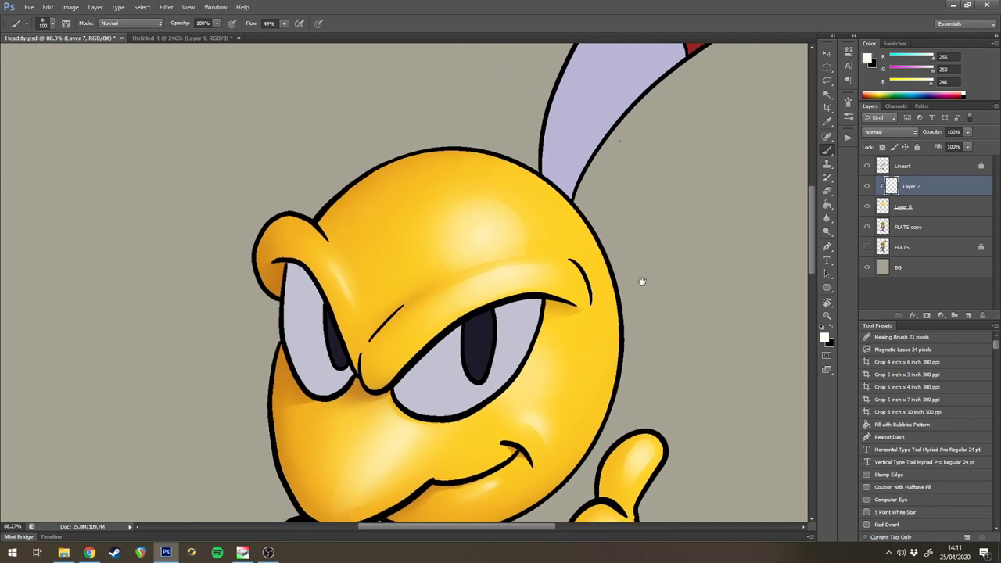
key(m)
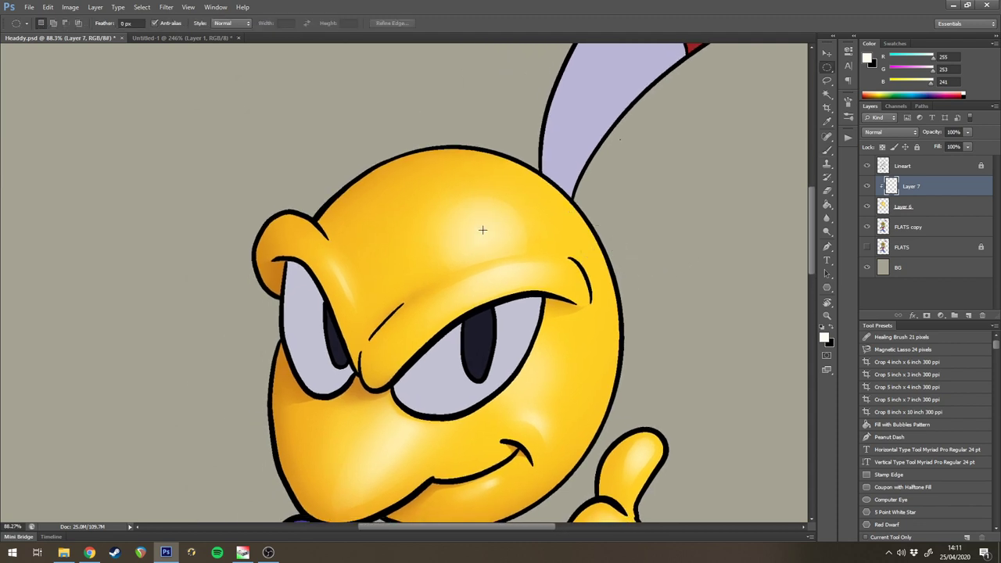
key(b)
key(bracketleft)
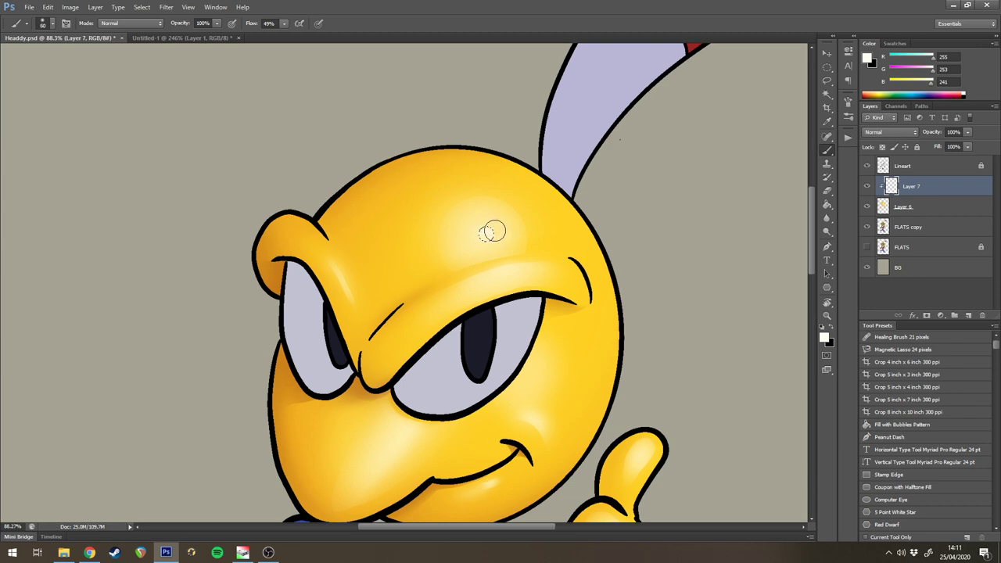
click(488, 233)
scroll(610, 202, down, 5)
scroll(587, 235, up, 3)
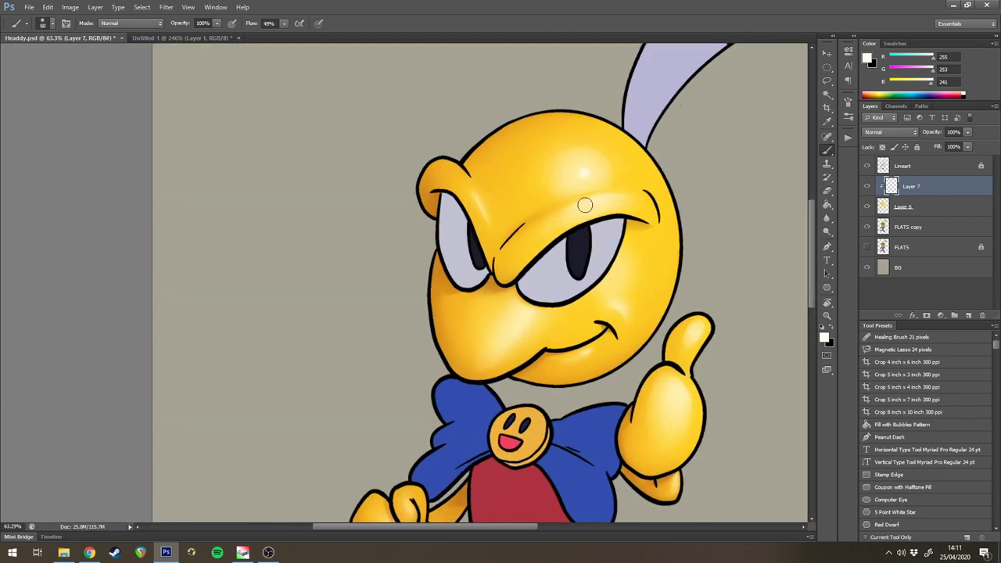
- Lasso a narrow sliver along the brow ridge above the larger eye and brush a near-white shine into it
key(l)
scroll(585, 205, up, 4)
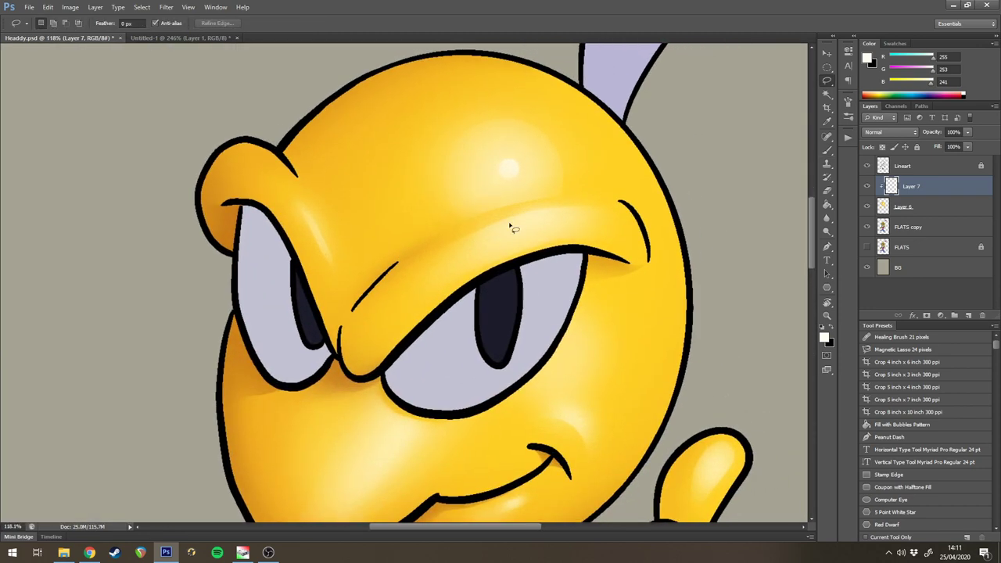
mouse_move(506, 239)
mouse_down()
mouse_move(497, 233)
mouse_move(539, 222)
mouse_move(529, 219)
mouse_up()
key(b)
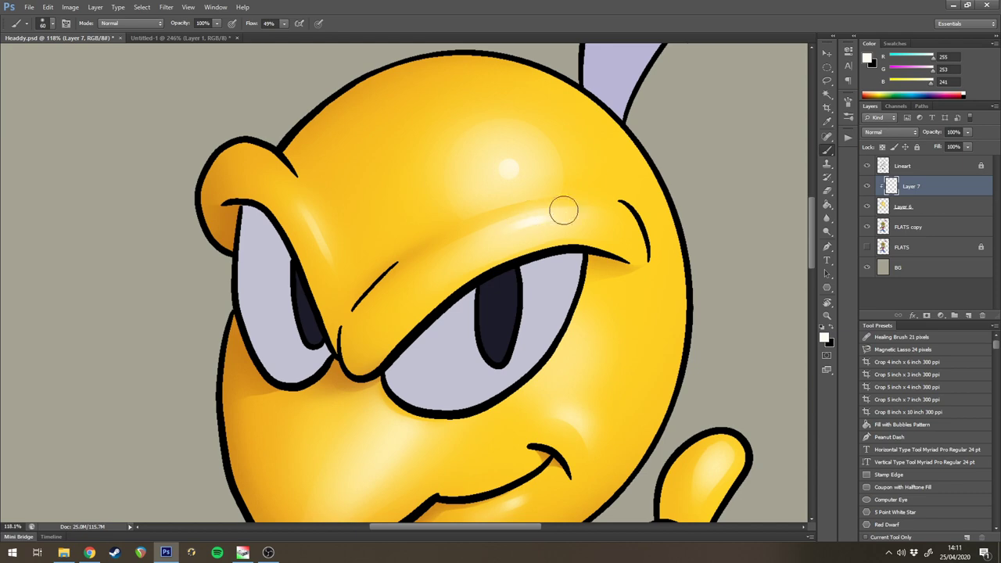
drag(607, 226, 585, 233)
drag(574, 264, 526, 194)
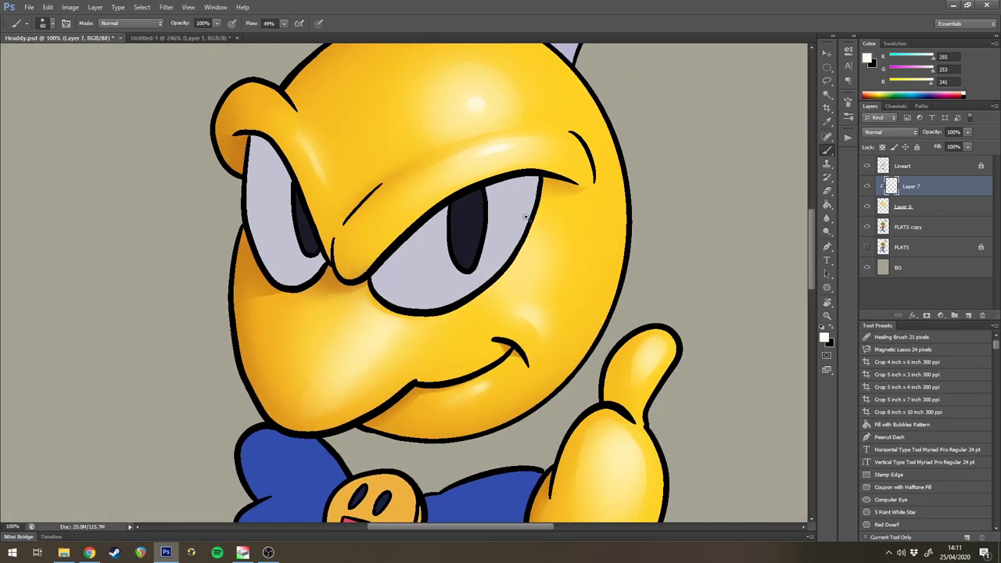
scroll(525, 217, up, 2)
key(l)
drag(551, 381, 552, 383)
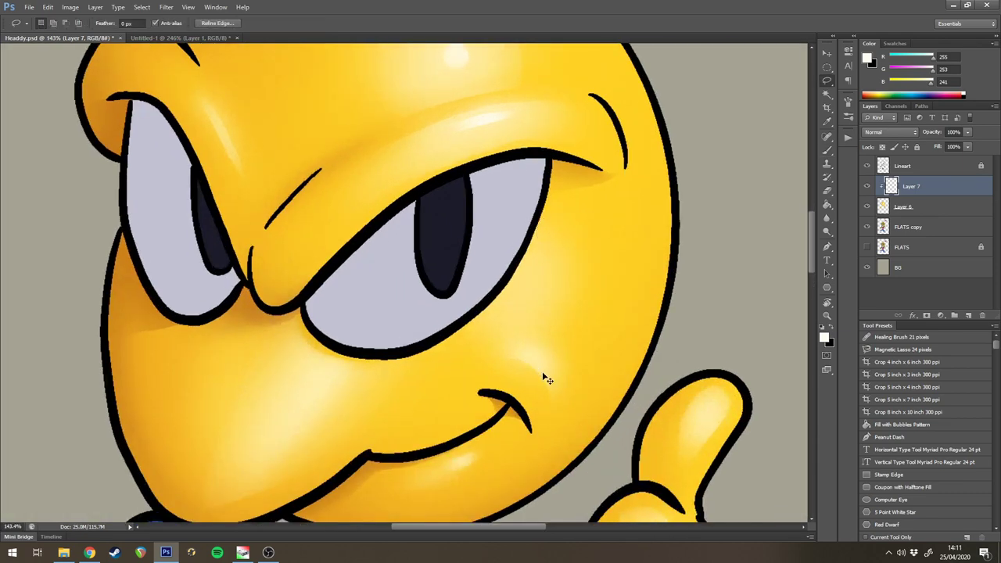
key(ctrl+d)
drag(530, 355, 534, 355)
key(ctrl+d)
- Rotate the canvas, lasso a thin sliver on the cheek beside the mouth corner, and brush a near-white shine into it
key(r)
mouse_move(472, 265)
mouse_down()
mouse_move(458, 239)
mouse_move(422, 215)
mouse_up()
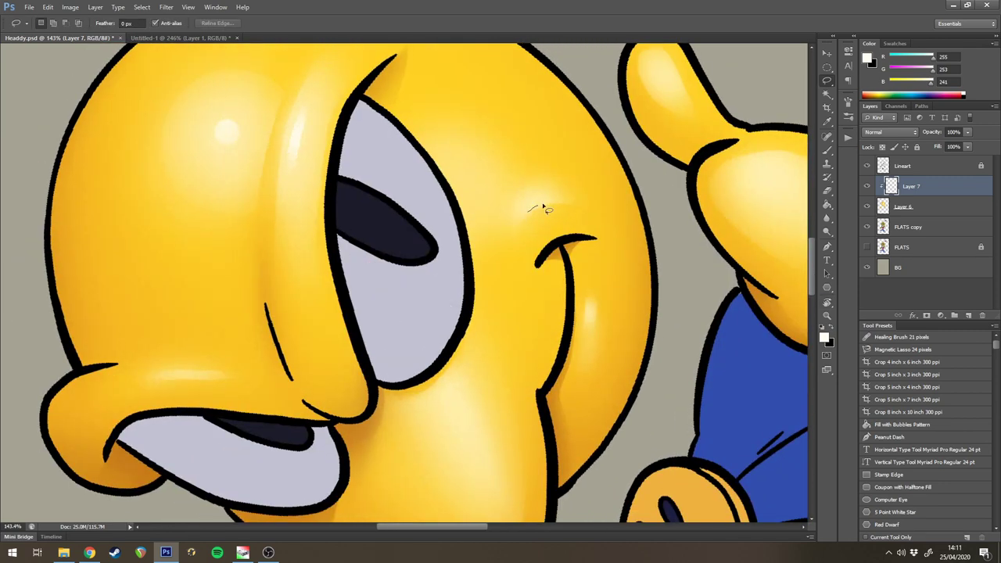
mouse_move(543, 206)
mouse_down()
mouse_move(552, 210)
mouse_move(540, 204)
mouse_up()
key(b)
key(ctrl+d)
key(r)
key(Escape)
- Lasso a long narrow sliver along the nose highlight, brush a near-white shine into it at size 35, and deselect
key(b)
mouse_move(629, 297)
mouse_down()
mouse_move(561, 308)
mouse_move(612, 309)
mouse_up()
key(l)
mouse_move(304, 255)
mouse_down()
mouse_move(292, 276)
mouse_move(303, 253)
mouse_up()
key(b)
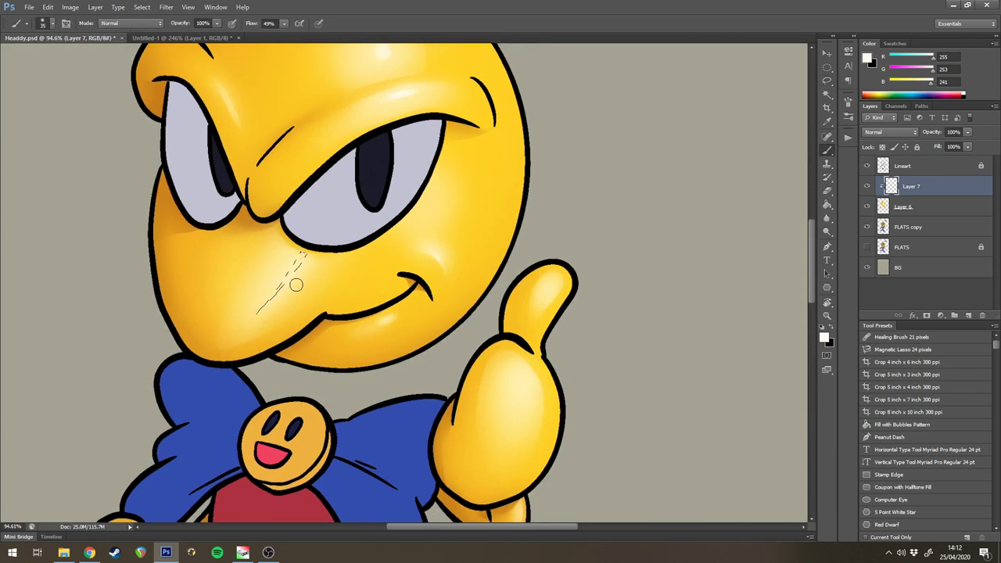
drag(263, 307, 300, 277)
key(ctrl+d)
- Lasso a small spot on the raised thumb's highlight, brush a near-white shine into it, and deselect
drag(431, 263, 368, 263)
drag(460, 242, 547, 235)
key(l)
drag(385, 256, 389, 257)
key(b)
key(ctrl+d)
- Lasso a small oval at the upper part of the thumbs-up hand and brush a near-white shine into it at size 45
key(l)
drag(351, 338, 353, 334)
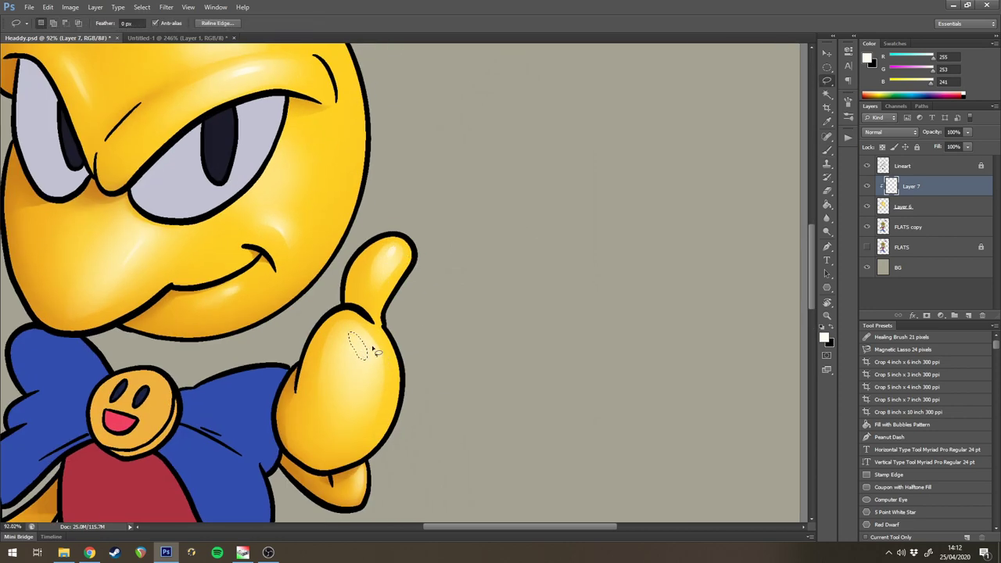
key(b)
scroll(358, 340, down, 4)
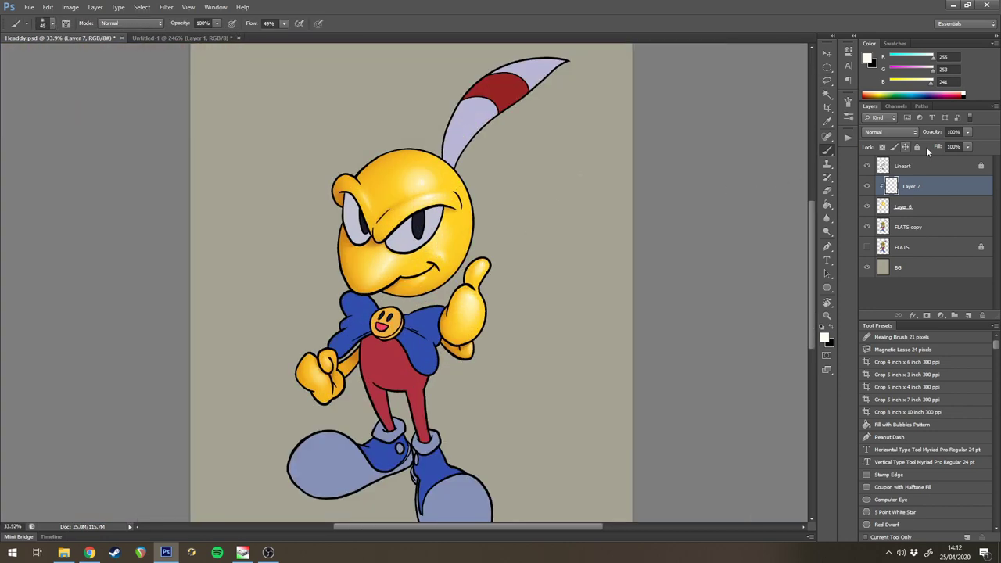
- Merge the clipped shine layer down into Layer 6
key(ctrl+e)
click(866, 186)
click(867, 187)
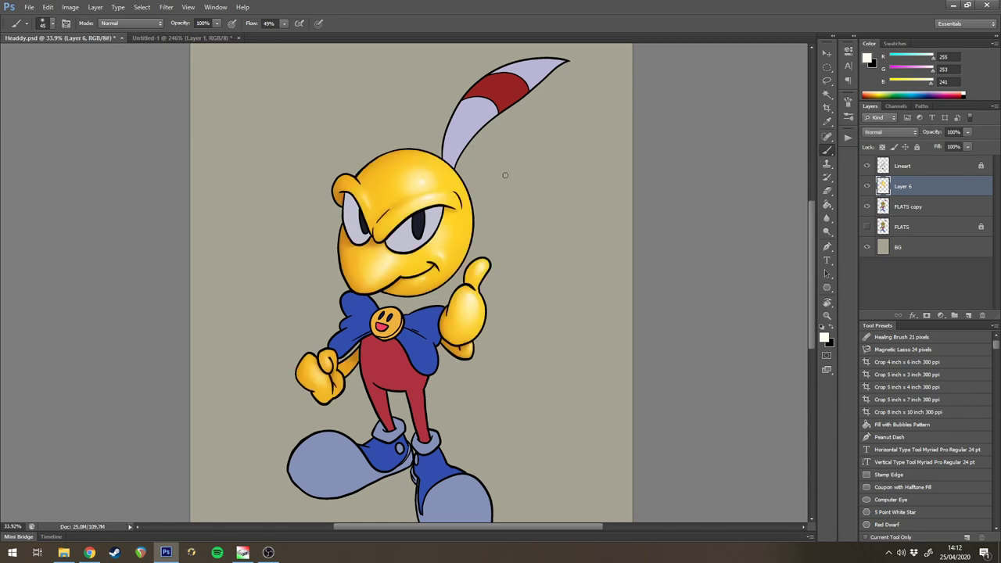
- Check the lighting on the Dynamite Headdy cover reference and add a new layer above Layer 6 with Screen blending
click(187, 37)
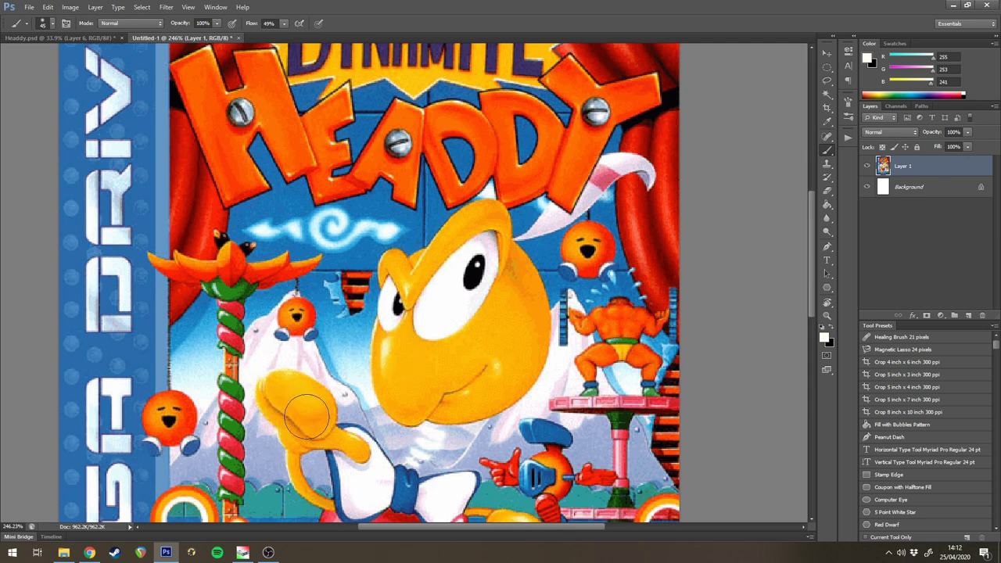
drag(485, 280, 425, 168)
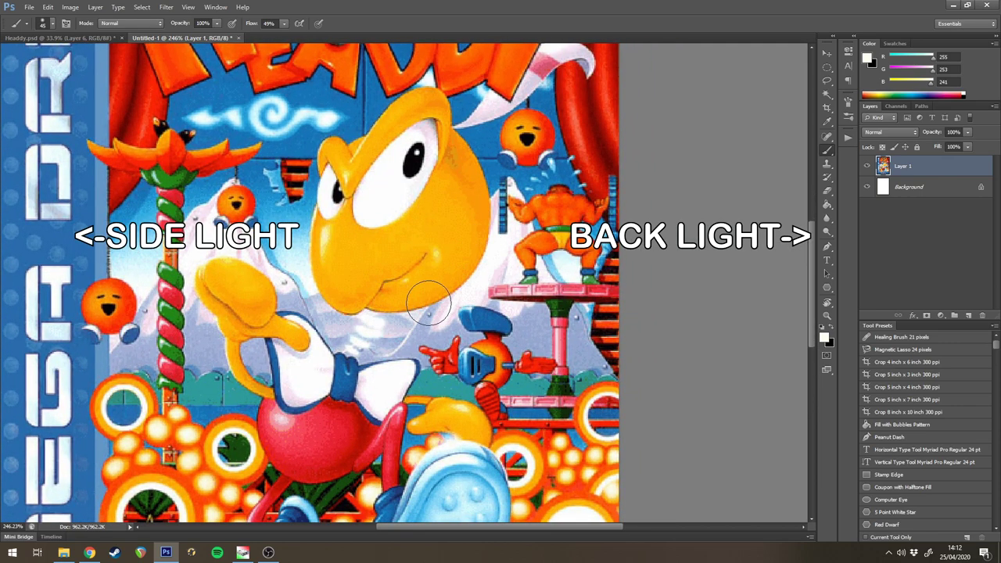
click(109, 38)
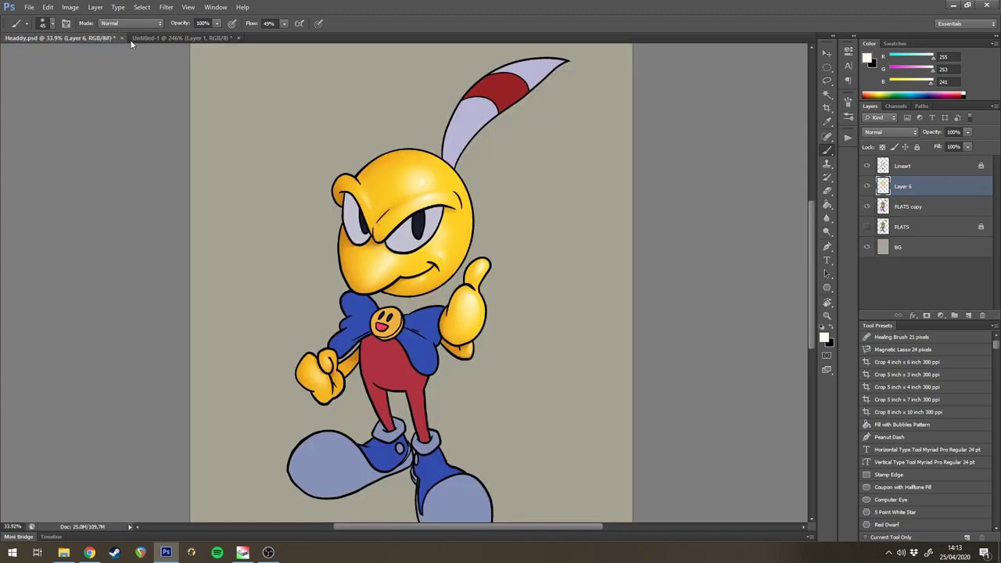
click(968, 315)
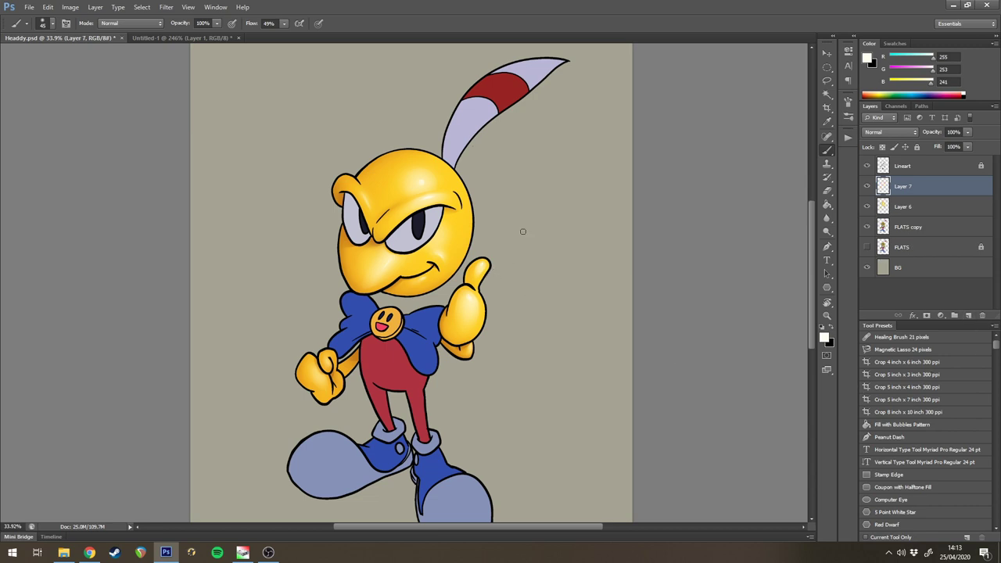
click(890, 134)
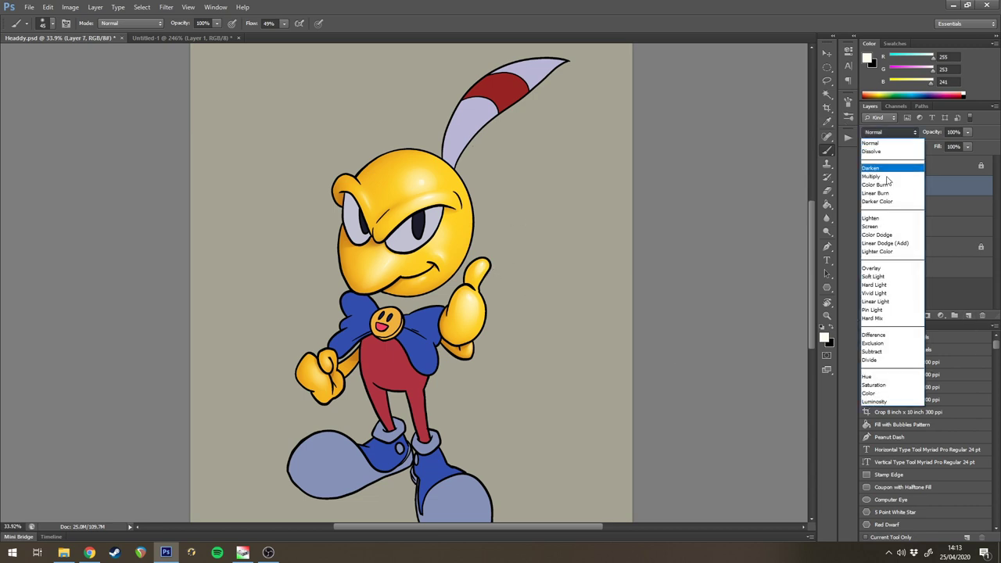
click(889, 228)
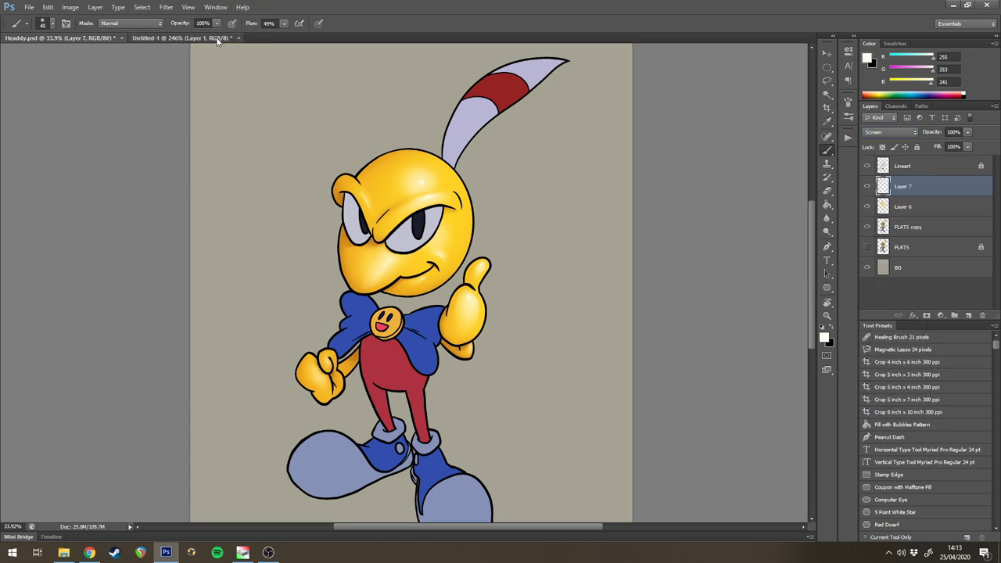
click(182, 38)
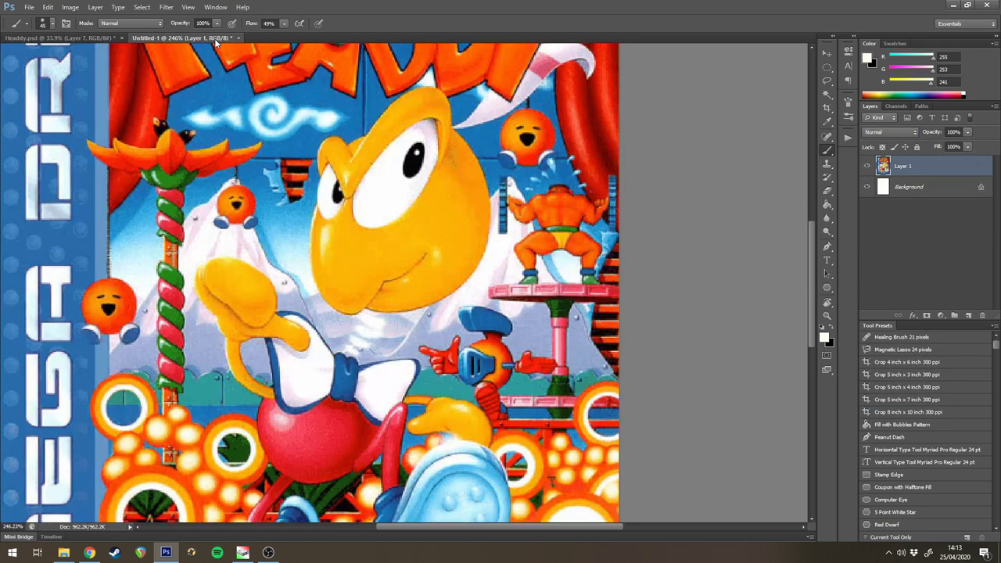
click(81, 38)
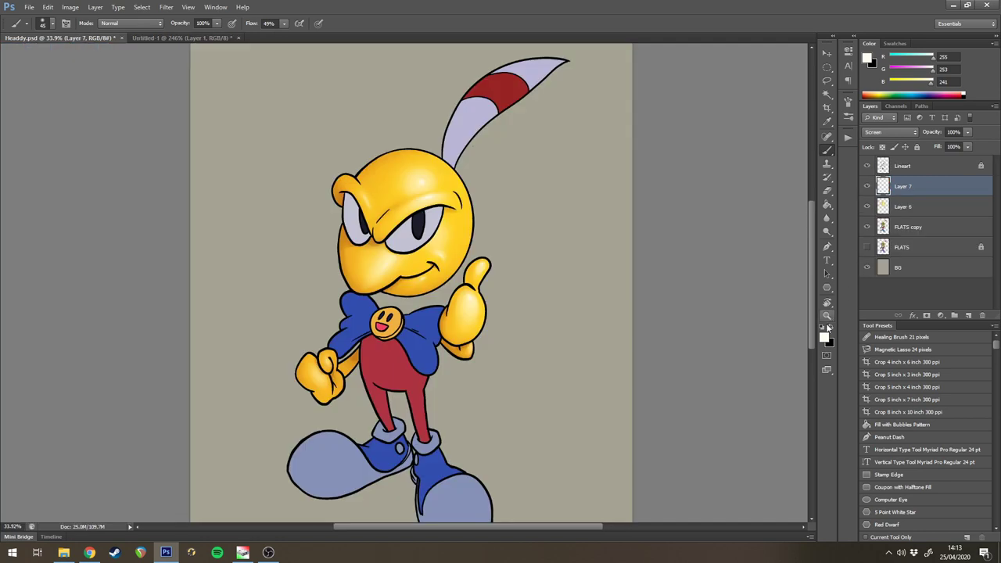
- Set the foreground colour to a pale cream, RGB 237, 230, 185
click(823, 335)
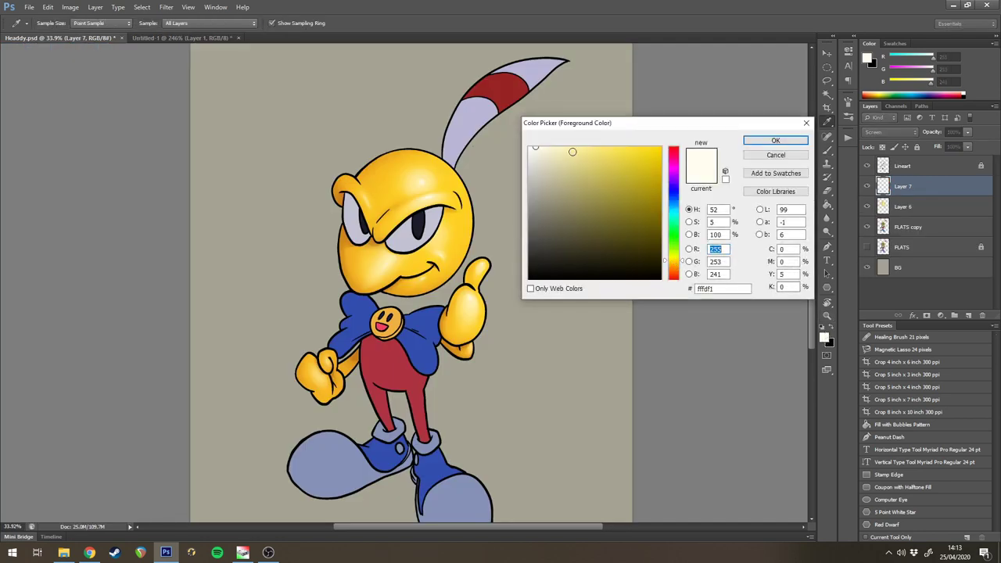
click(552, 158)
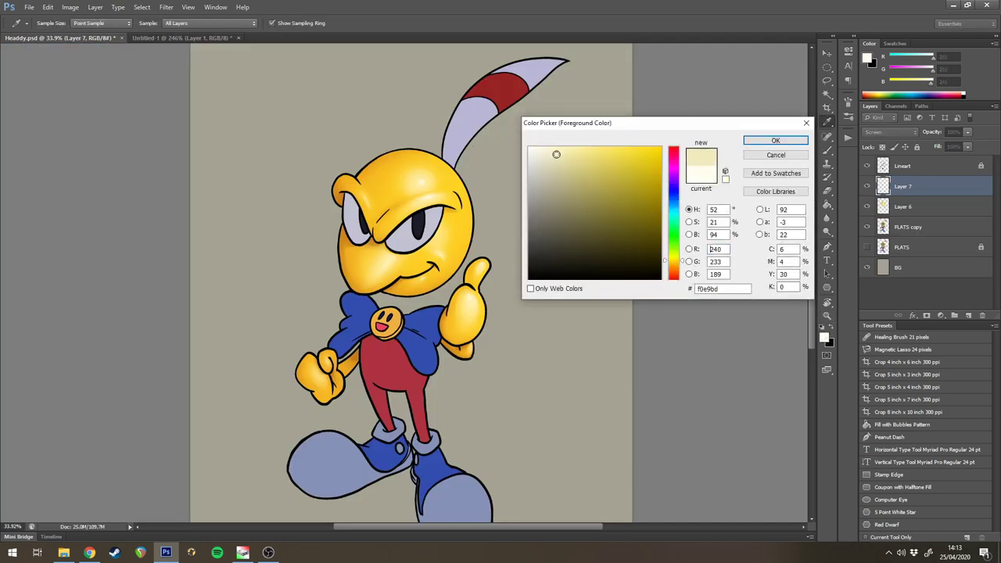
click(775, 140)
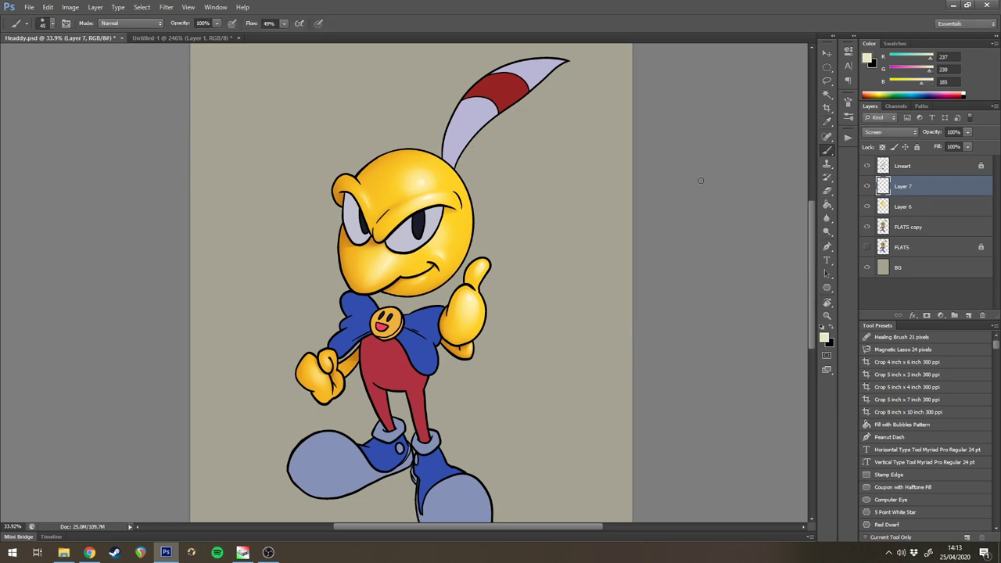
- Lasso a strip along the raised thumb's outer edge, extending past the outline, and enlarge the brush to size 100
key(l)
mouse_move(508, 194)
mouse_down()
mouse_move(547, 174)
mouse_move(523, 191)
mouse_up()
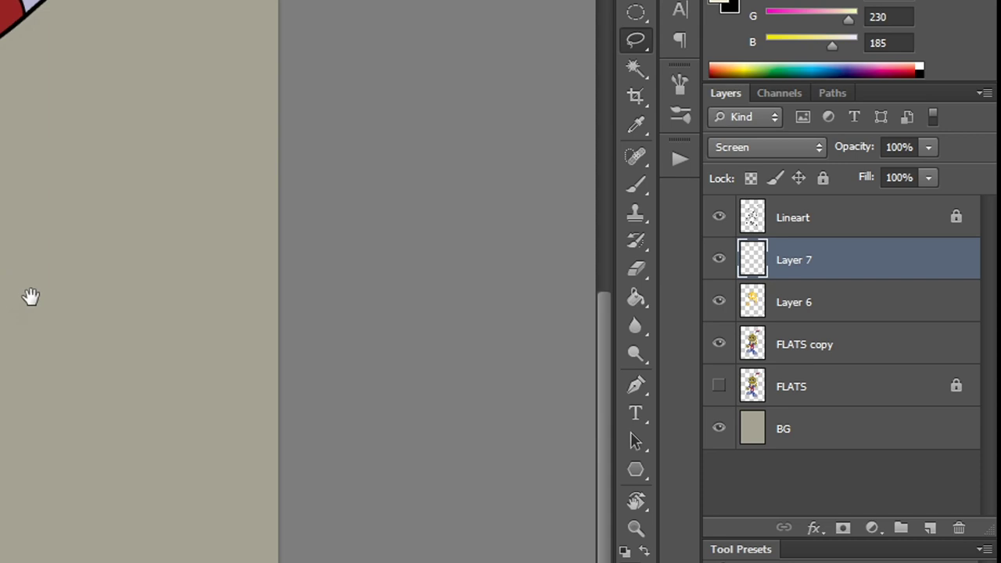
drag(30, 296, 27, 235)
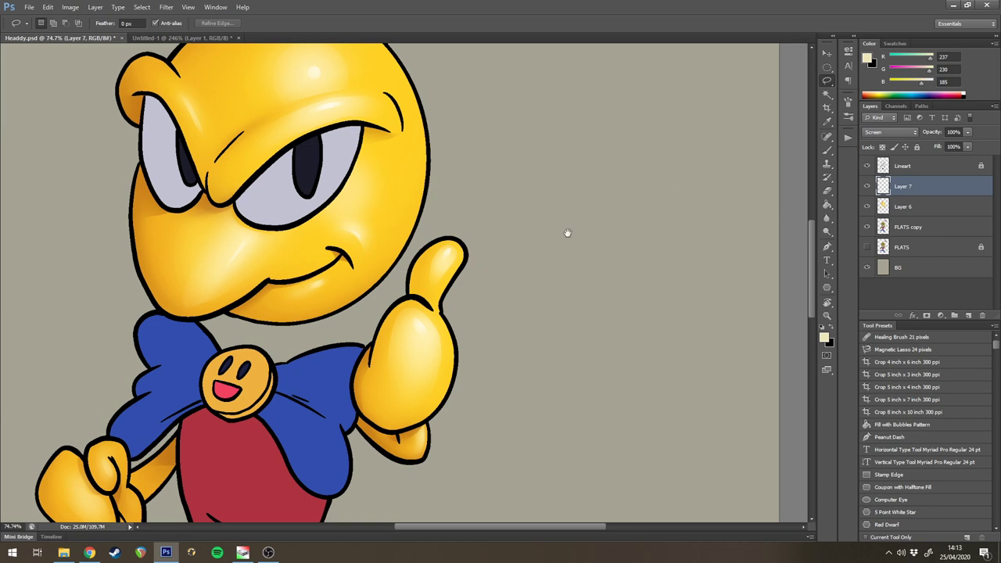
drag(568, 232, 608, 183)
drag(618, 182, 619, 168)
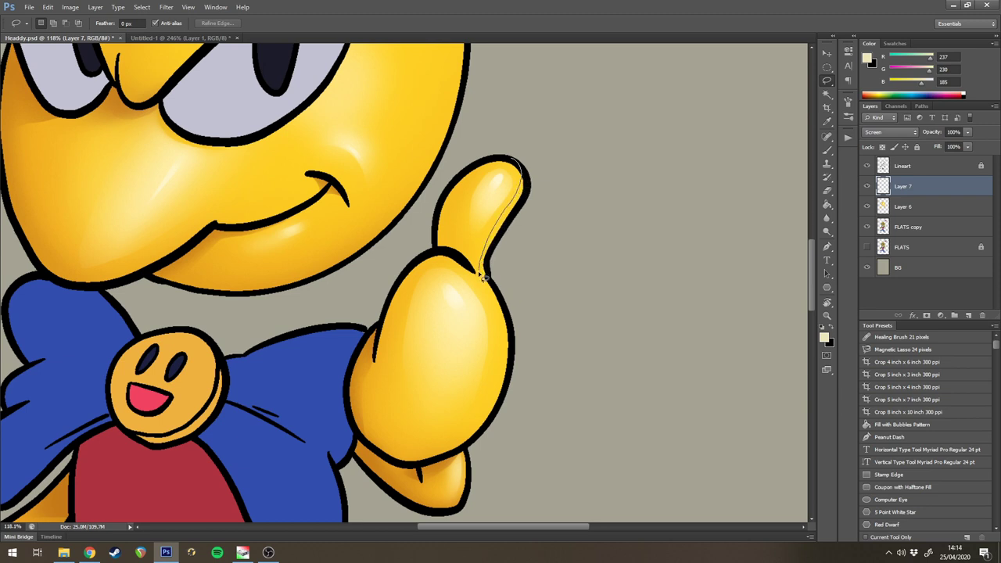
mouse_move(492, 288)
mouse_down()
mouse_move(556, 212)
mouse_move(520, 150)
mouse_up()
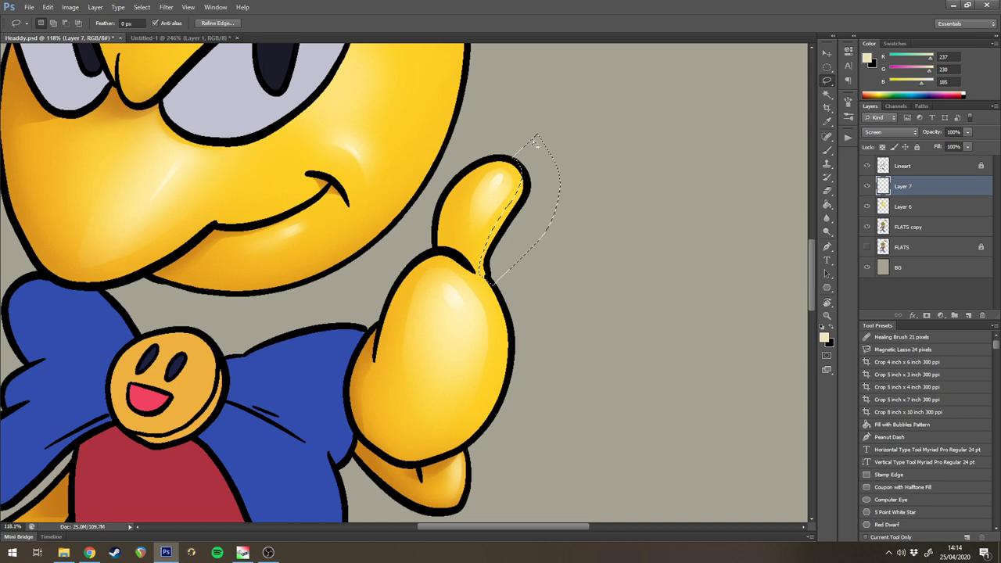
key(b)
key(bracketright)
key(bracketright)
key(bracketright)
key(bracketright)
key(bracketright)
key(bracketright)
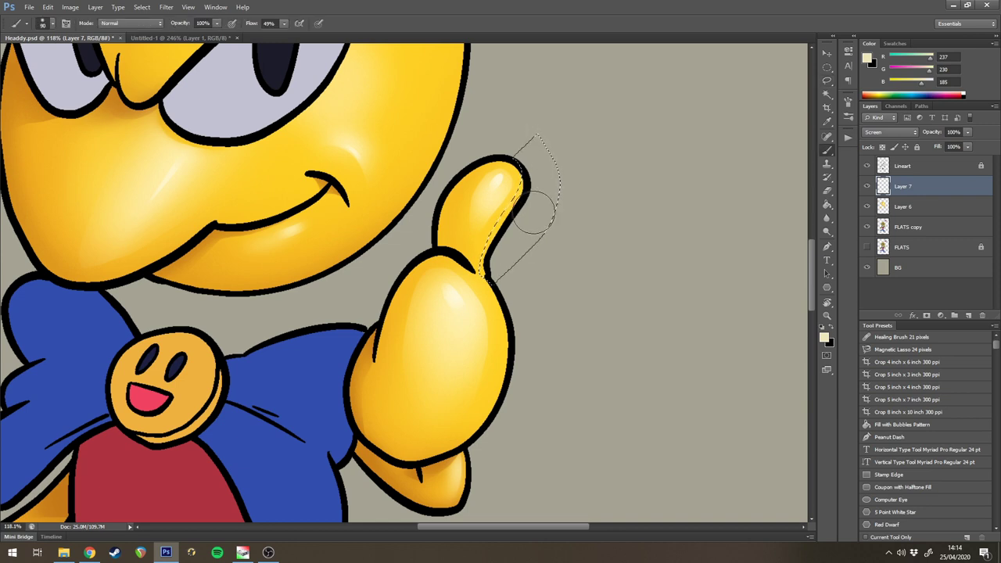
- Clip the Screen layer to Layer 6, brush a pale rim light inside the thumb selection, and deselect
drag(523, 233, 530, 203)
key(ctrl+z)
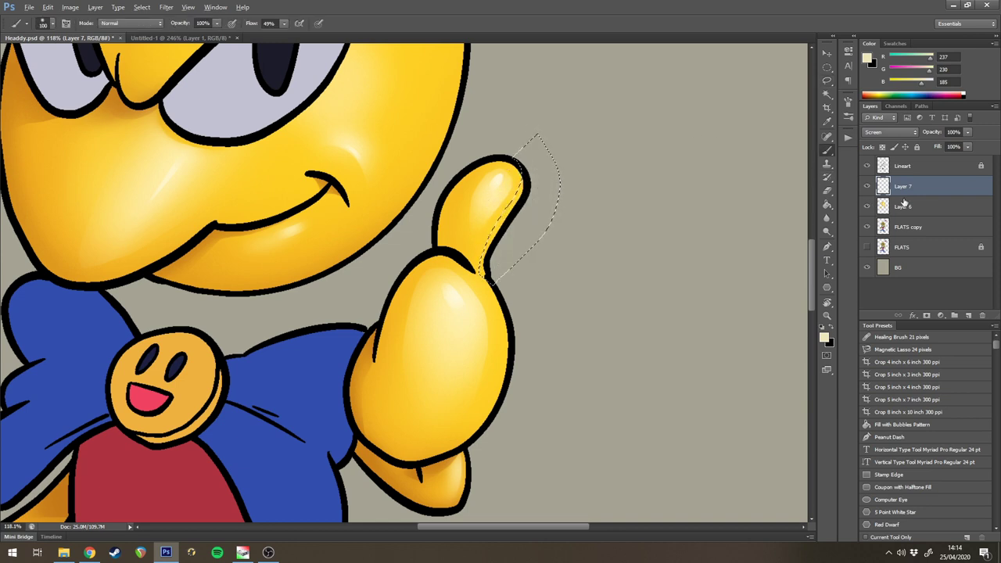
alt+click(904, 196)
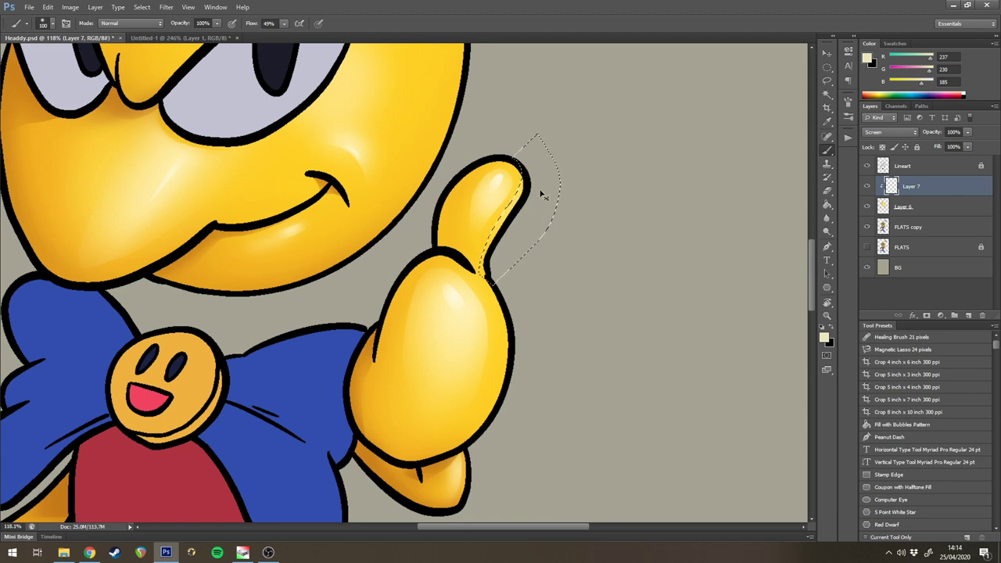
key(ctrl+d)
scroll(599, 176, down, 2)
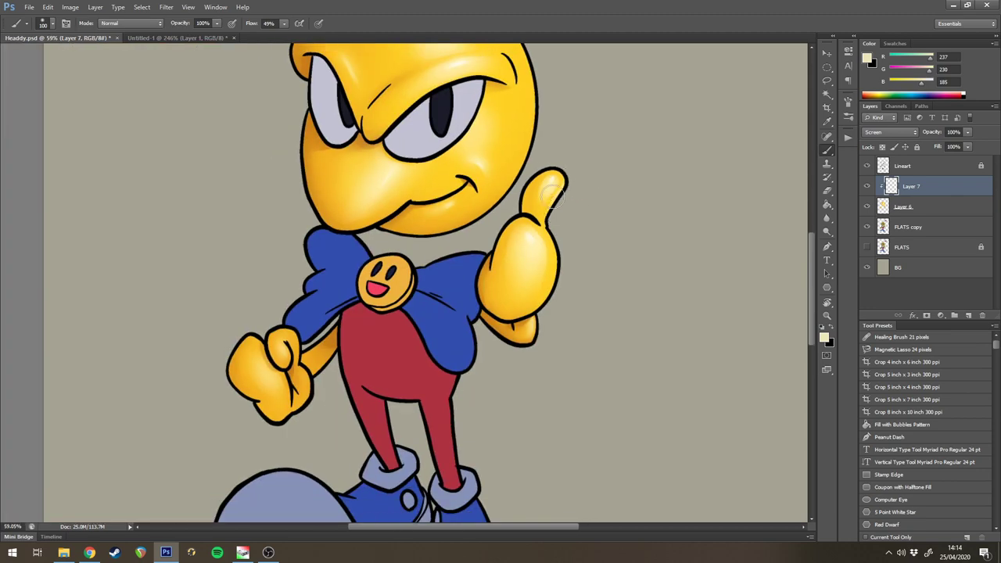
scroll(637, 178, down, 2)
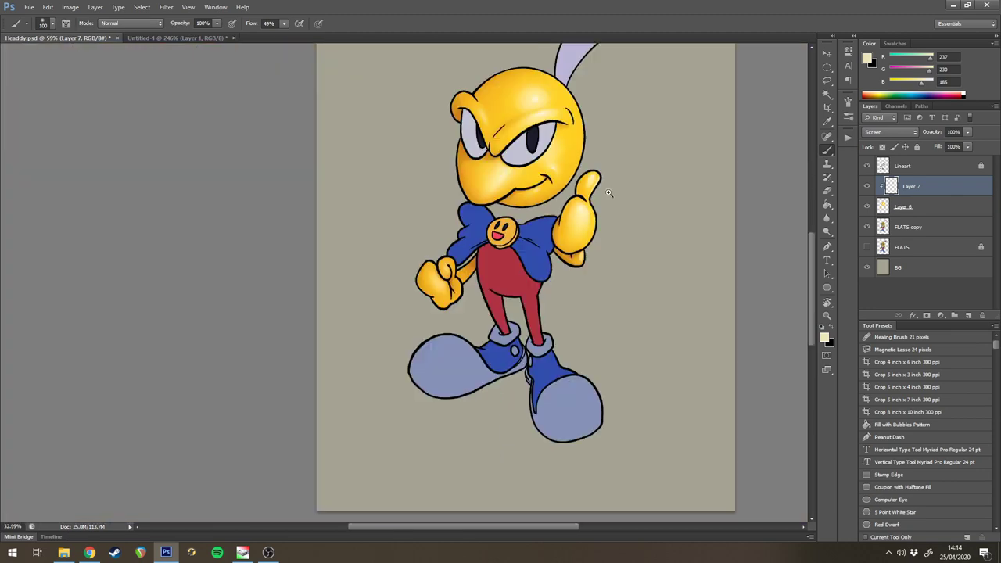
scroll(637, 172, up, 4)
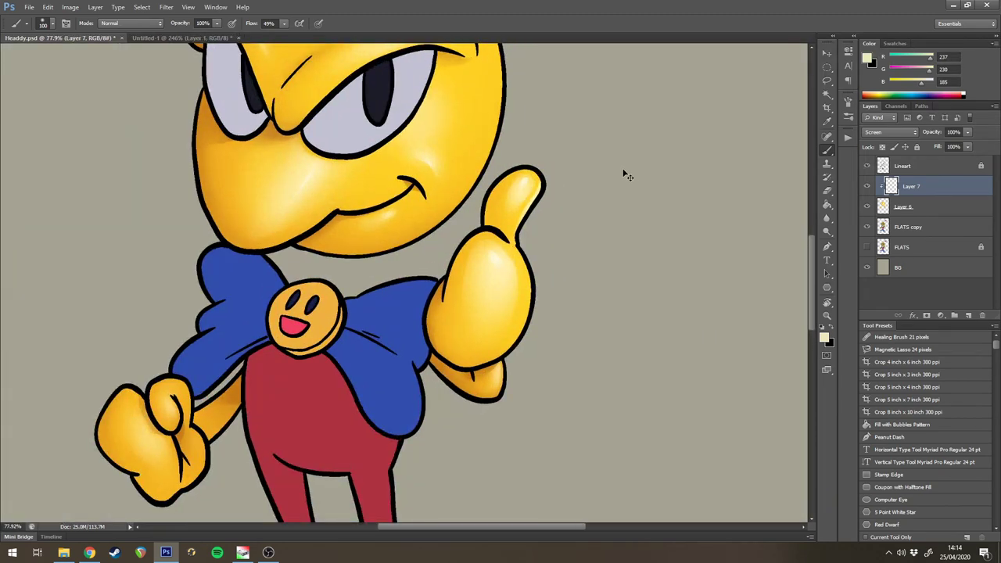
- Lasso a thin crescent along the outer edge of the thumbs-up palm and brush a pale rim light into it at size 175
scroll(625, 174, down, 2)
key(l)
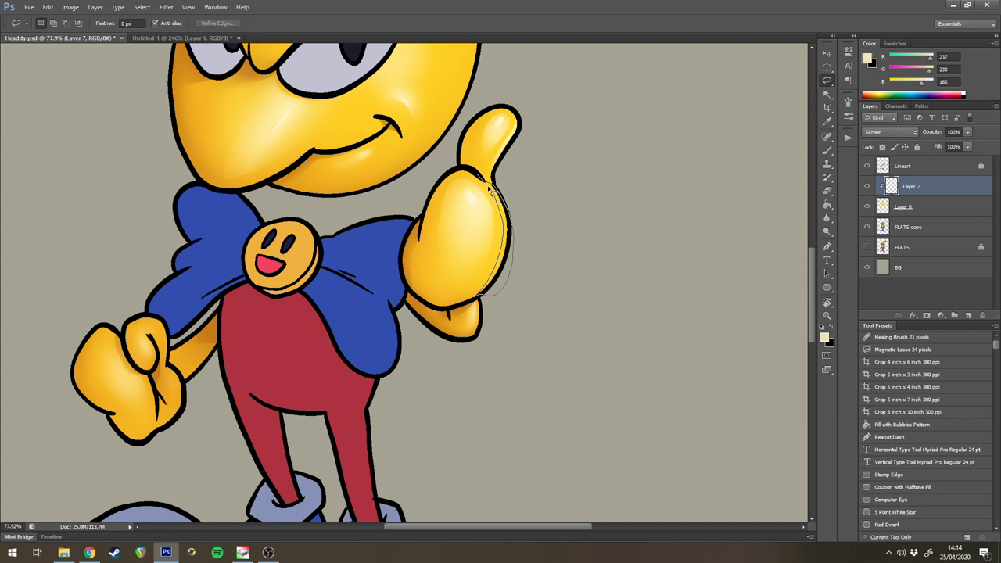
drag(481, 177, 480, 175)
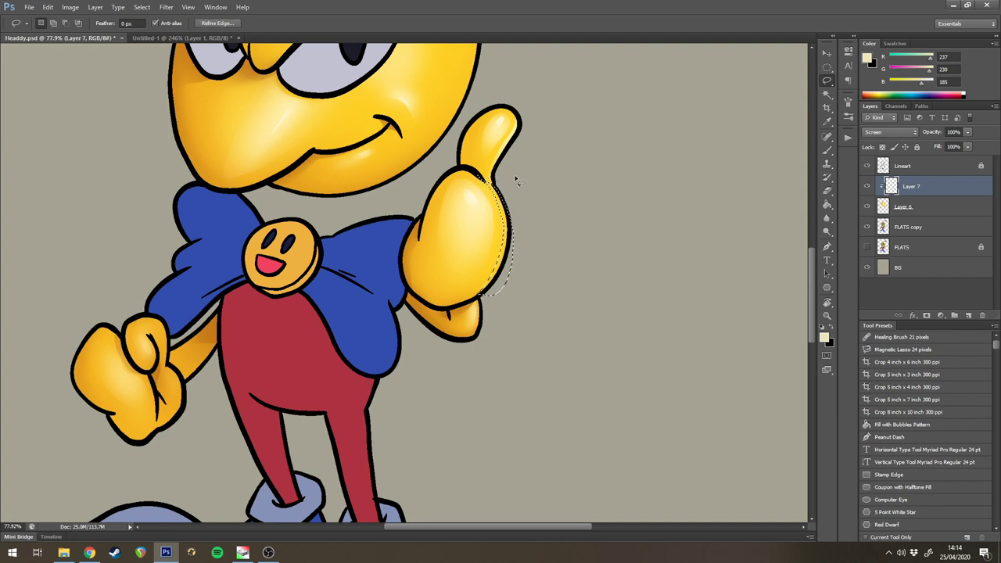
key(b)
mouse_move(499, 266)
mouse_down()
mouse_move(491, 257)
mouse_move(507, 218)
mouse_up()
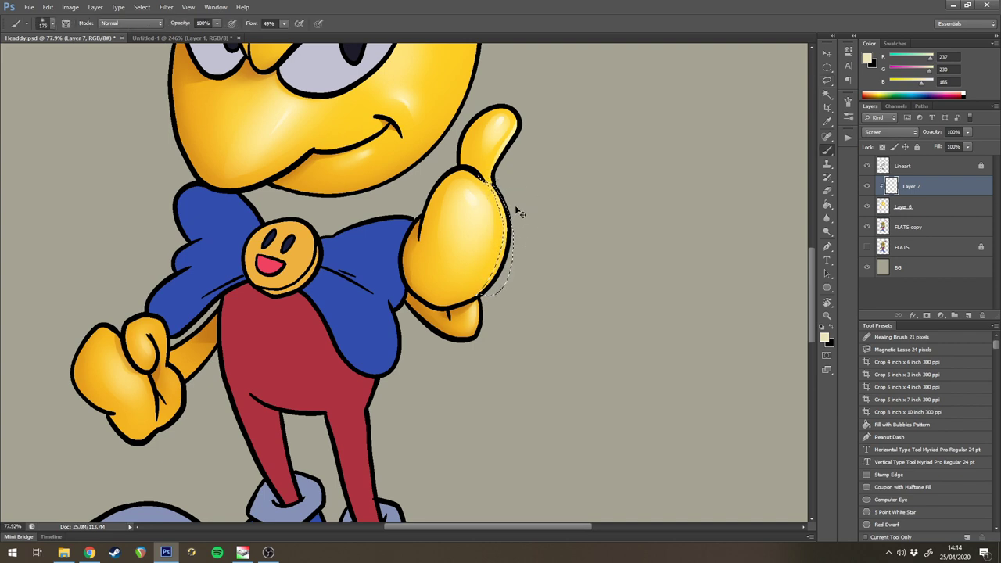
key(ctrl+d)
key(bracketleft)
- Lasso the outer edge of the hand section below the thumbs-up palm and brush a pale rim light into it at size 80
mouse_move(576, 183)
mouse_down()
mouse_move(495, 184)
mouse_move(569, 184)
mouse_up()
key(l)
mouse_move(482, 291)
mouse_down()
mouse_move(480, 339)
mouse_move(485, 291)
mouse_up()
key(b)
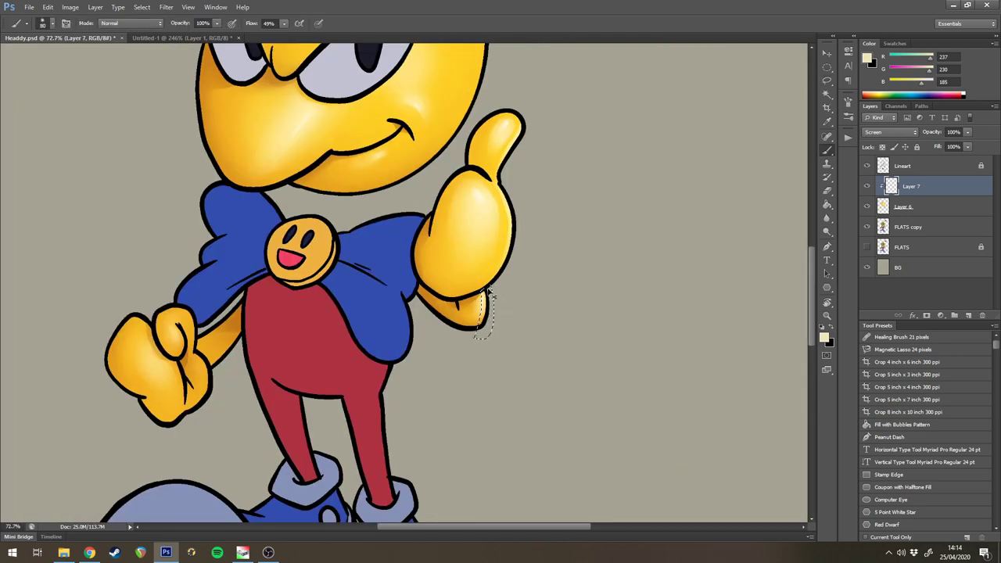
scroll(507, 267, down, 5)
- Place an elliptical selection over the head, slightly inside its outer back edge, and invert the selection
drag(453, 252, 530, 233)
drag(615, 239, 625, 262)
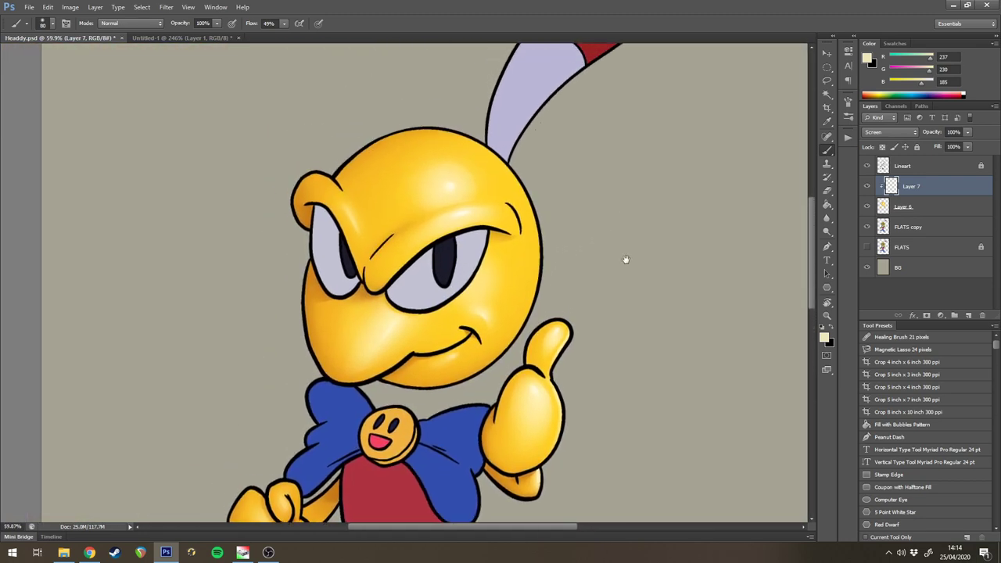
key(m)
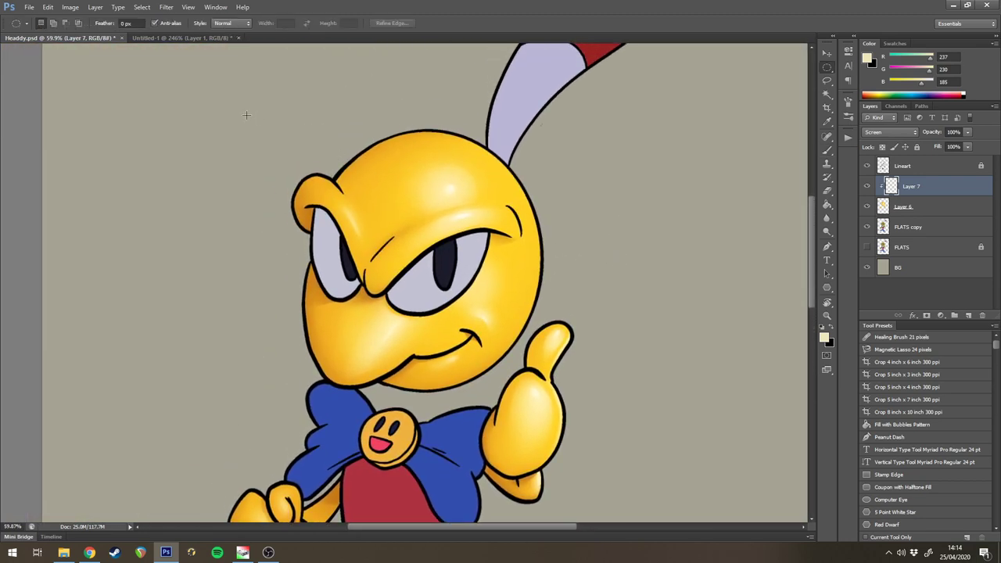
drag(246, 115, 630, 393)
drag(443, 258, 452, 272)
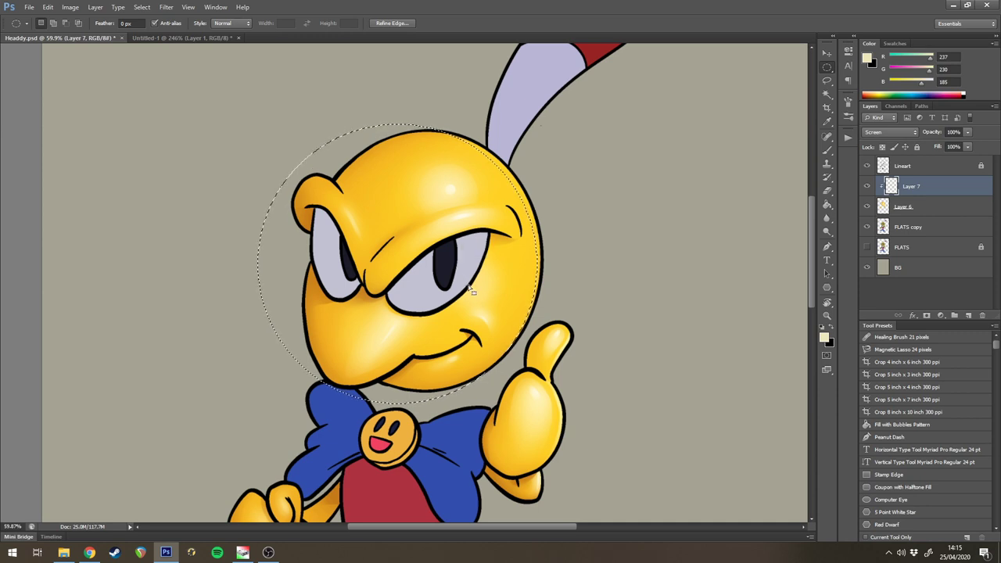
key(l)
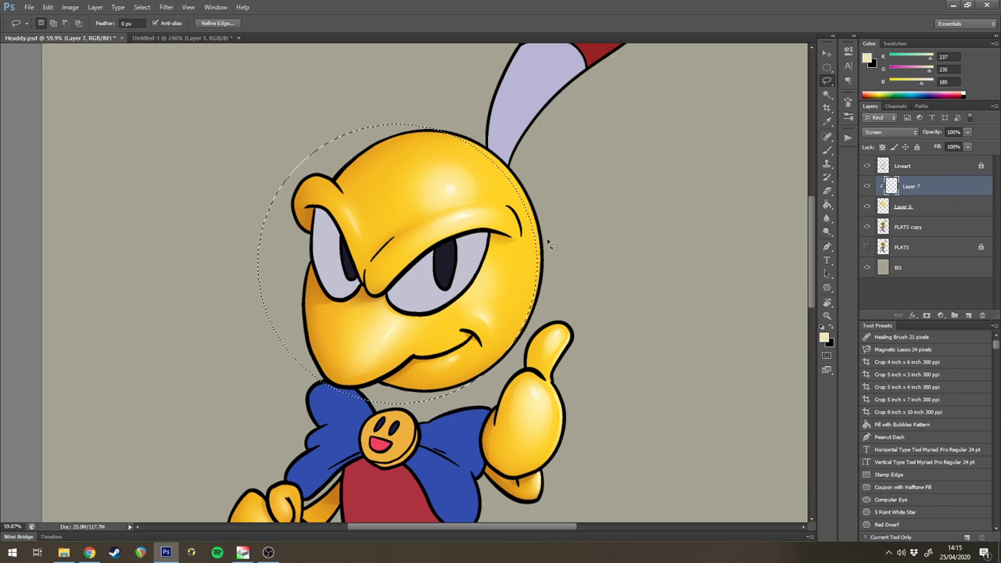
key(b)
key(ctrl+shift+i)
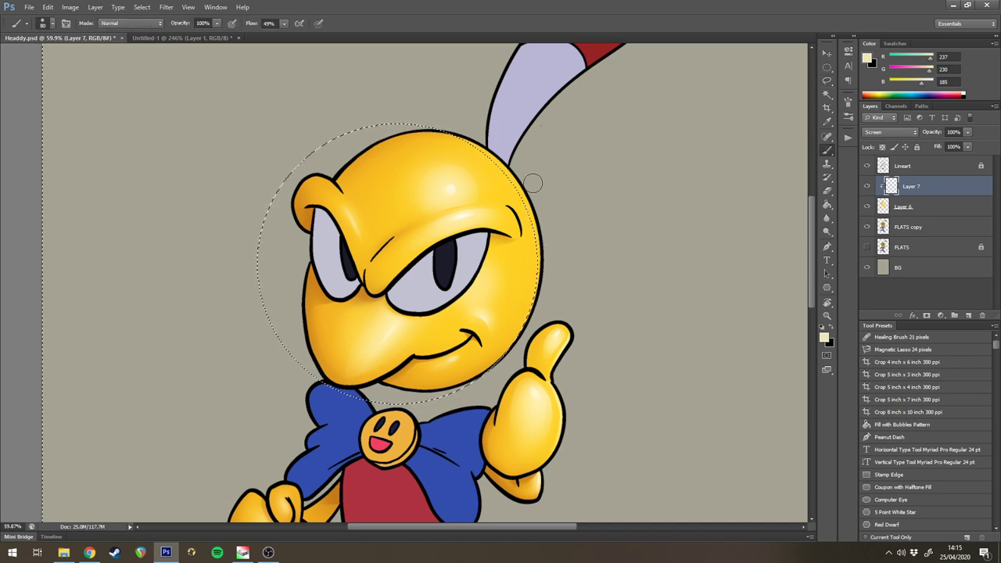
- Brush a pale rim light along the head's outer back edge within the inverted selection at size 200, and deselect
key(m)
mouse_move(562, 201)
mouse_down()
mouse_move(562, 211)
mouse_move(561, 197)
mouse_move(573, 205)
mouse_move(500, 327)
mouse_up()
key(b)
key(bracketright)
key(bracketright)
key(bracketright)
key(bracketright)
key(bracketright)
key(bracketright)
key(ctrl+d)
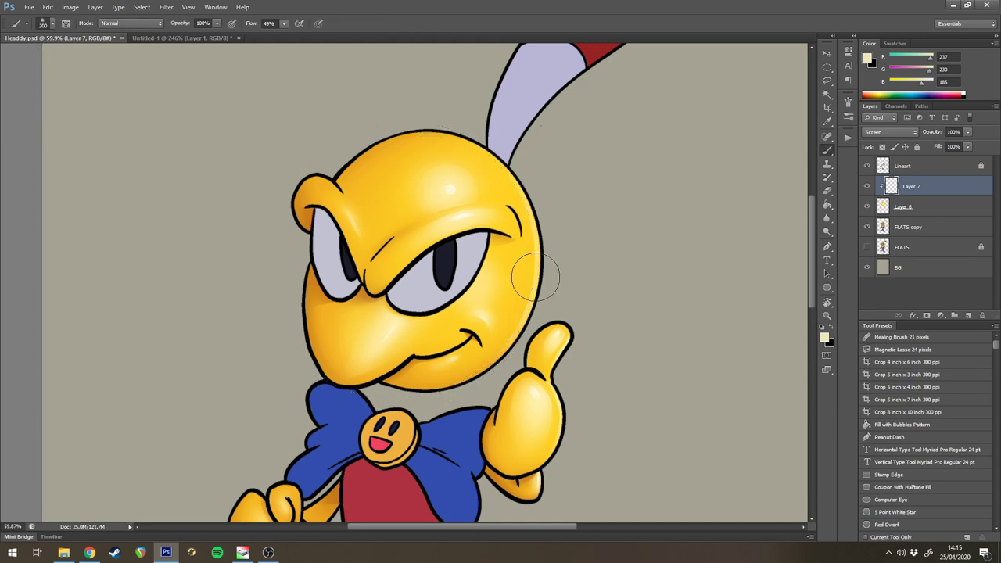
- Lasso a thin sliver beside the short crease at the end of the brow and brush a pale rim light into it
mouse_move(596, 213)
mouse_down()
mouse_move(544, 255)
mouse_move(601, 217)
mouse_up()
key(l)
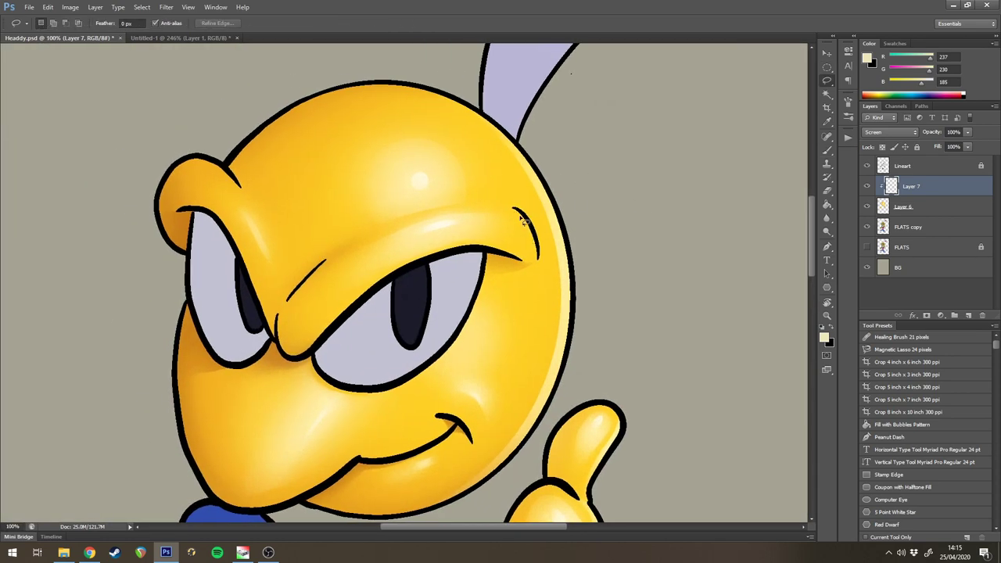
mouse_move(526, 218)
mouse_down()
mouse_move(526, 264)
mouse_move(548, 250)
mouse_up()
key(b)
key(ctrl+0)
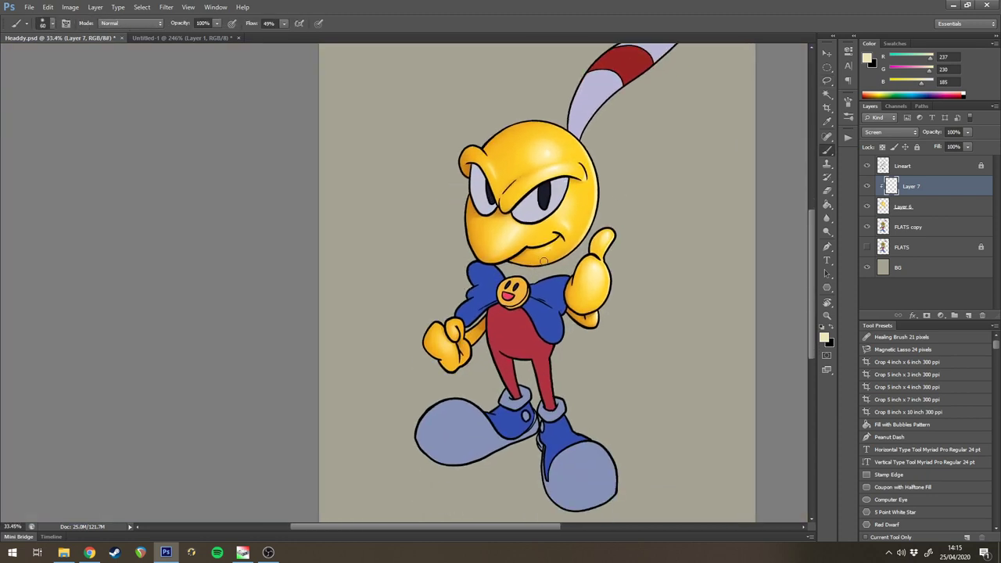
- Lasso the lower edge of the clenched hand's forearm, brush a pale rim light into it, and erase the excess near the torso
drag(551, 253, 638, 179)
drag(591, 198, 631, 169)
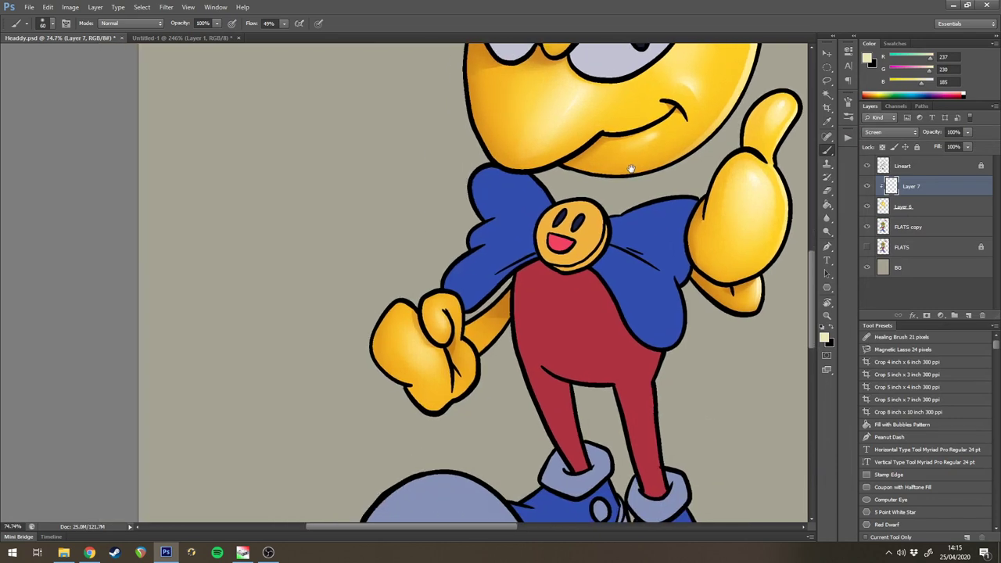
key(l)
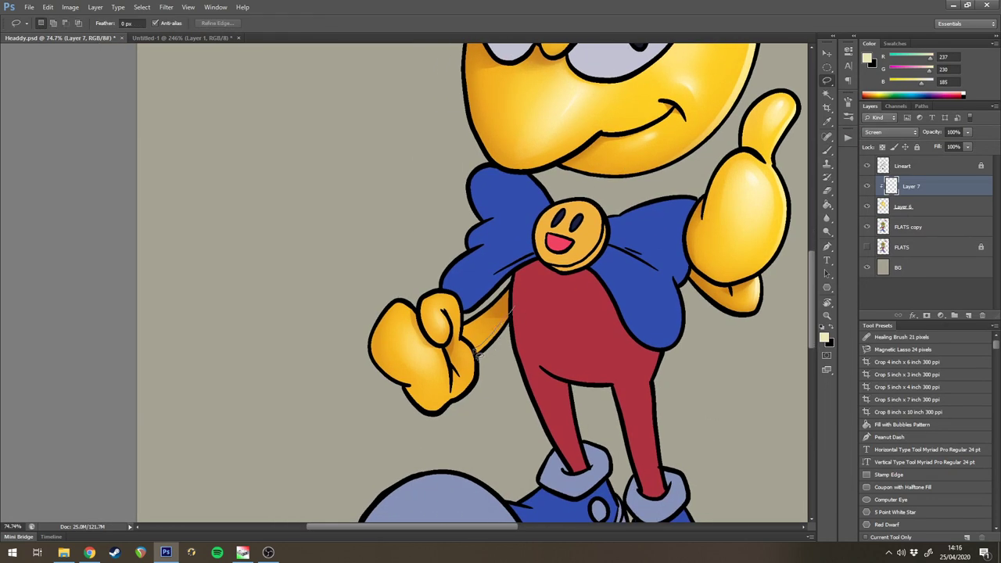
mouse_move(525, 316)
mouse_down()
mouse_move(496, 324)
mouse_move(520, 307)
mouse_up()
key(b)
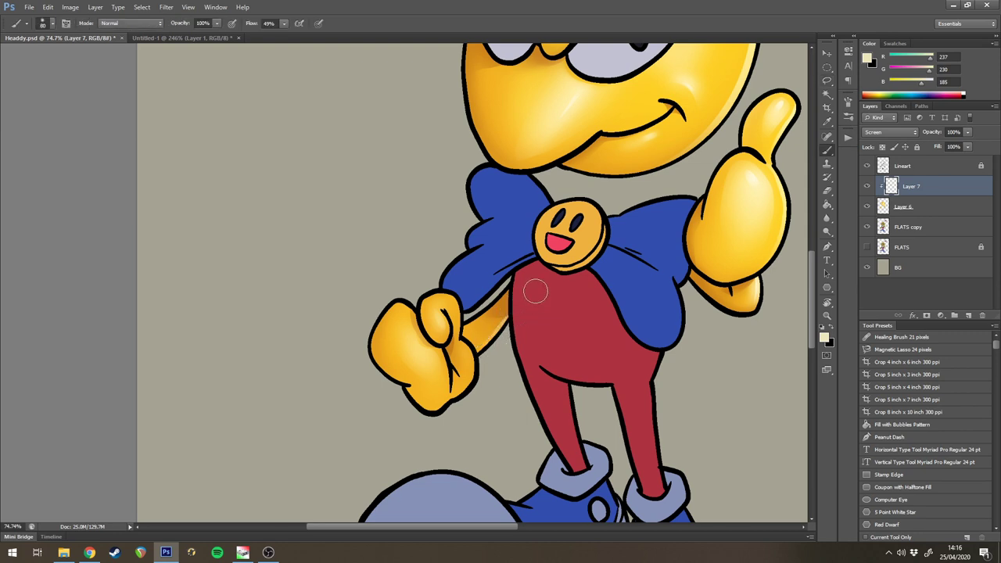
key(e)
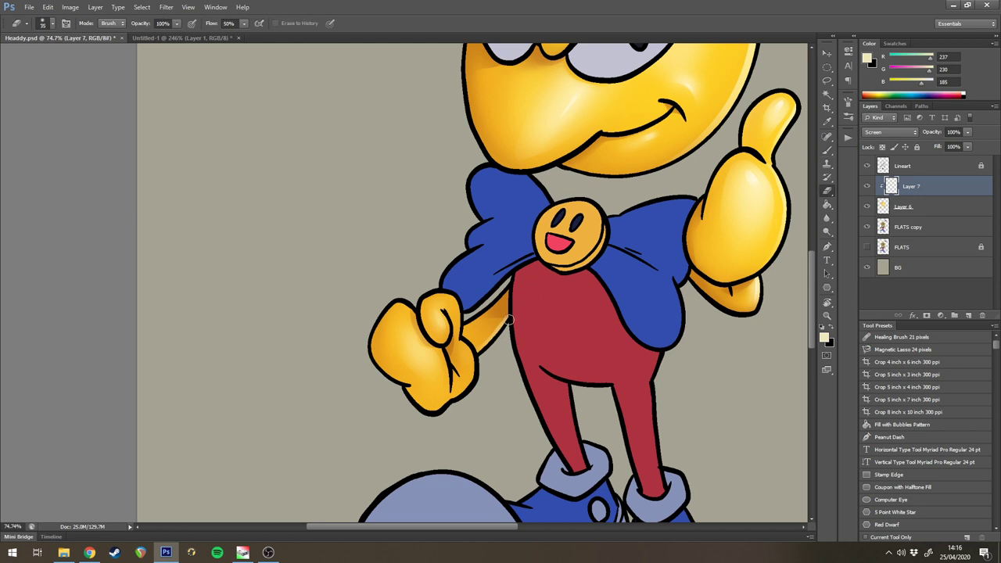
drag(551, 296, 581, 249)
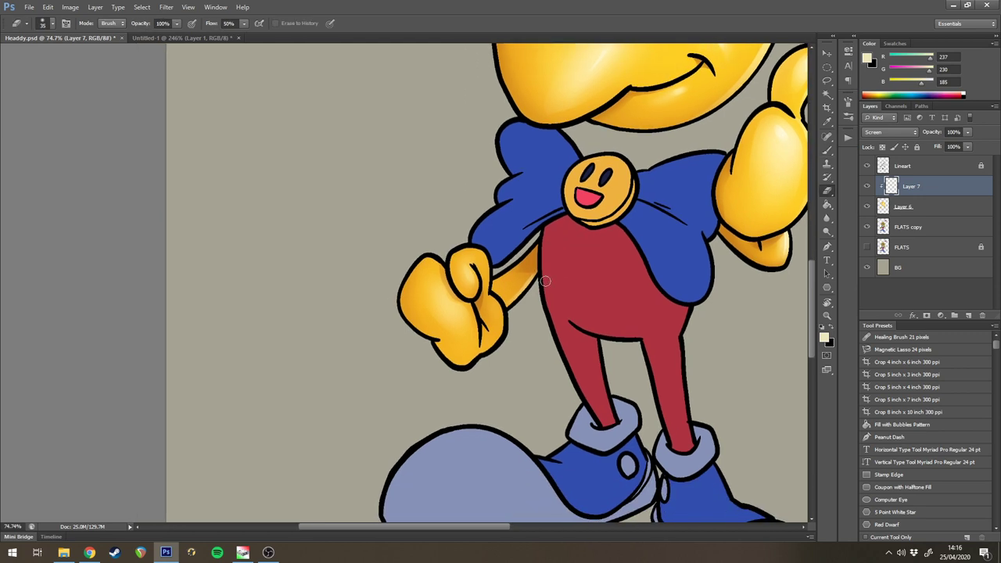
- Lasso two strips on the clenched fist, below the thumb and beside the finger crease, and brush a pale rim light into each
key(l)
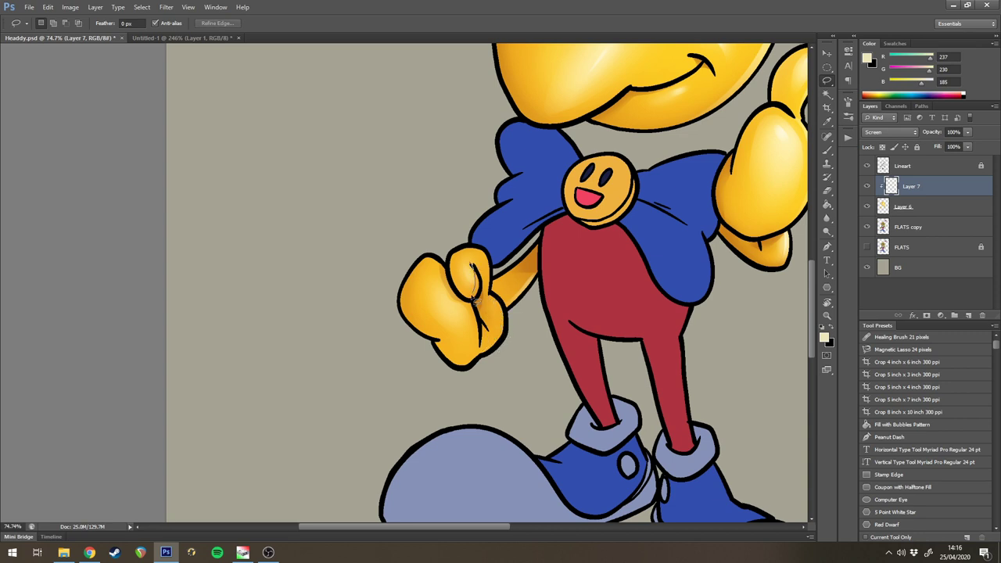
mouse_move(471, 300)
mouse_down()
mouse_move(476, 266)
mouse_move(487, 270)
mouse_move(501, 324)
mouse_up()
key(b)
key(ctrl+d)
key(l)
drag(486, 335, 489, 333)
key(b)
key(ctrl+d)
- Lasso the fist's upper edge and finger crease with the thumb excluded, brush in a pale rim light, and tidy it with the Eraser
key(l)
mouse_move(422, 262)
mouse_down()
mouse_move(455, 283)
mouse_move(479, 342)
mouse_up()
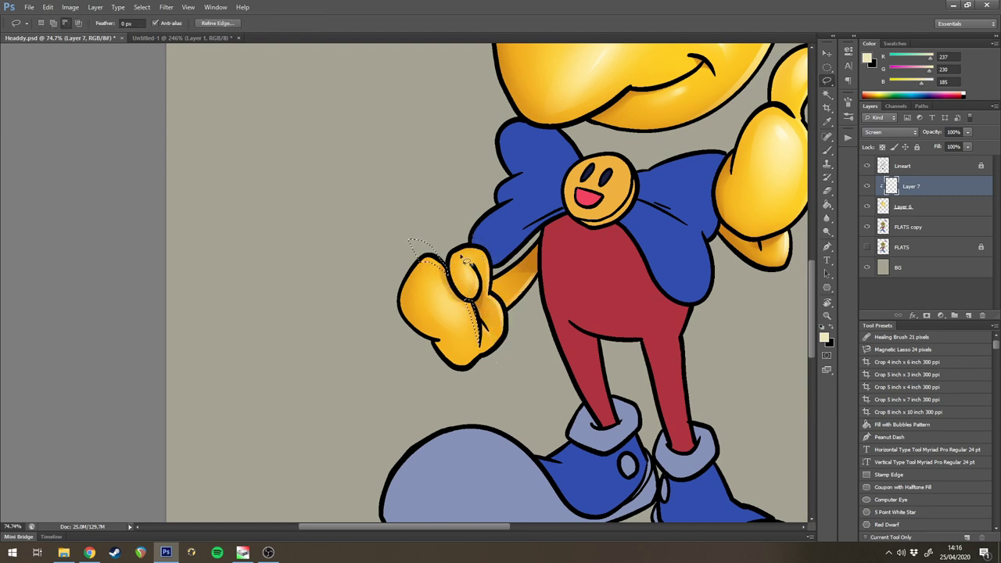
key(b)
key(ctrl+d)
key(e)
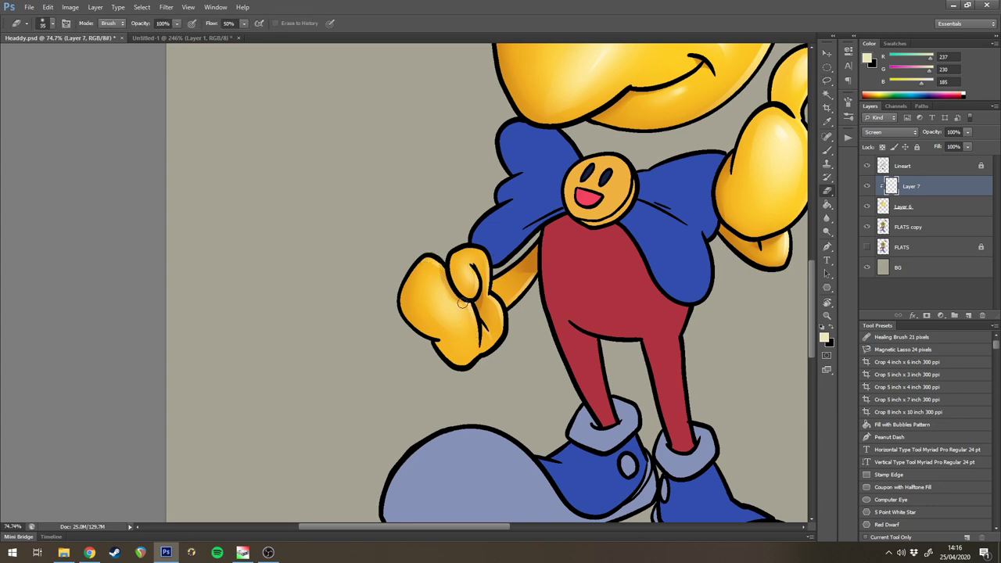
- Compare the artwork with the rim-light layer hidden and shown, and merge that layer down into Layer 6
scroll(525, 267, down, 5)
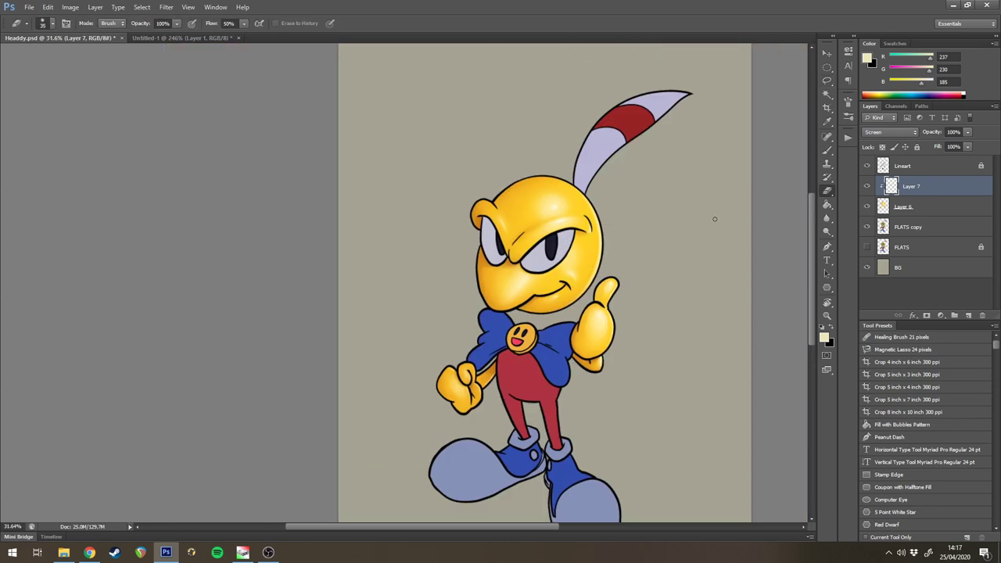
click(867, 186)
click(867, 186)
key(ctrl+e)
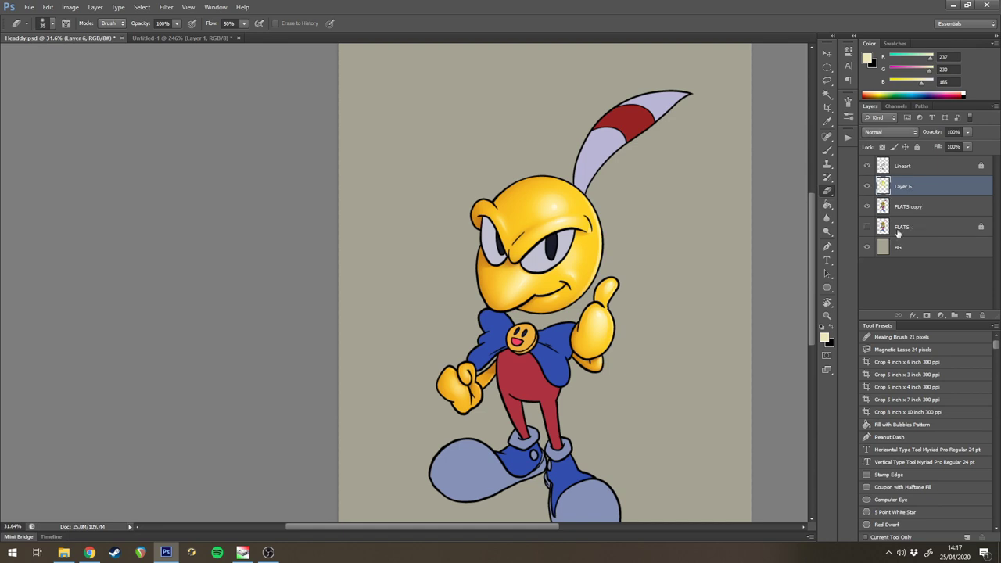
- Add a new layer above Layer 6, set its blend mode to Hard Light, and clip it to Layer 6
click(968, 315)
click(886, 133)
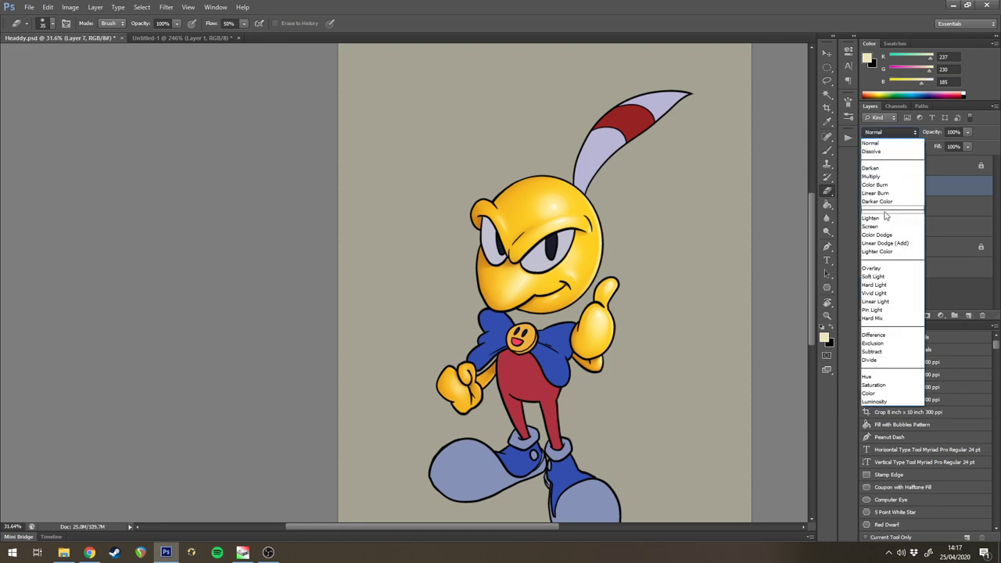
click(881, 285)
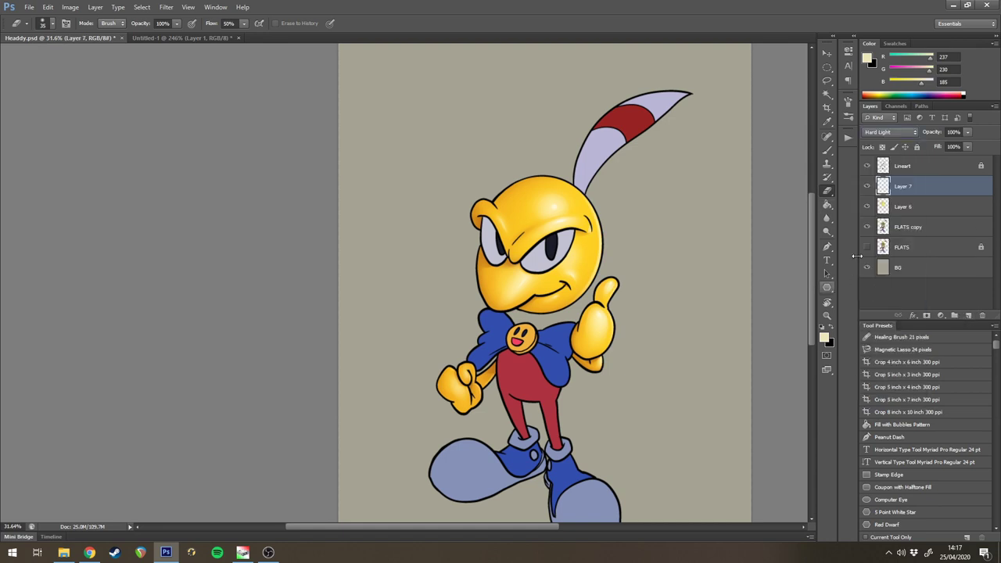
drag(919, 191, 917, 202)
key(ctrl+z)
alt+click(921, 191)
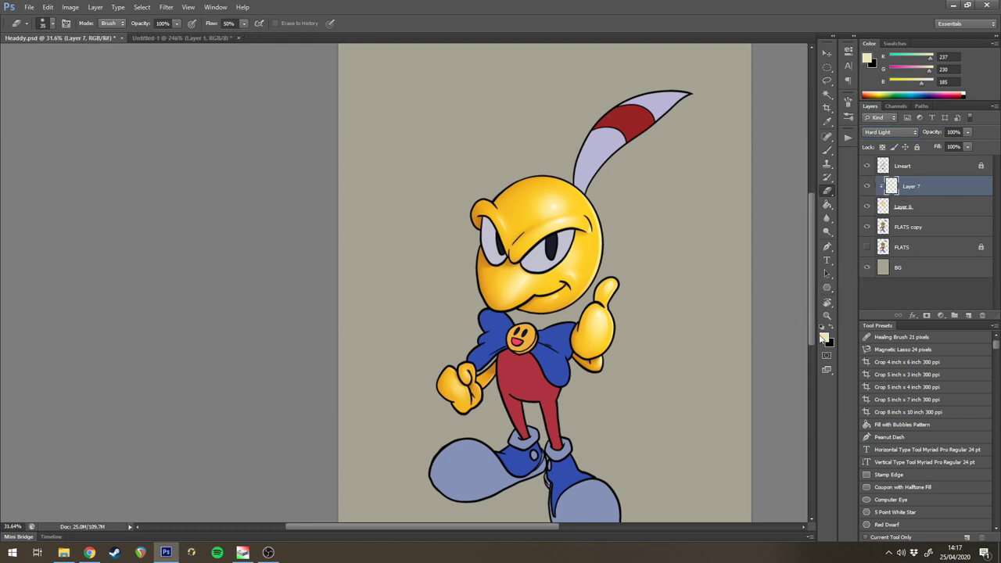
- Shift the foreground colour to a pale blue with hue 209 (#b9d4ed)
click(822, 336)
click(675, 205)
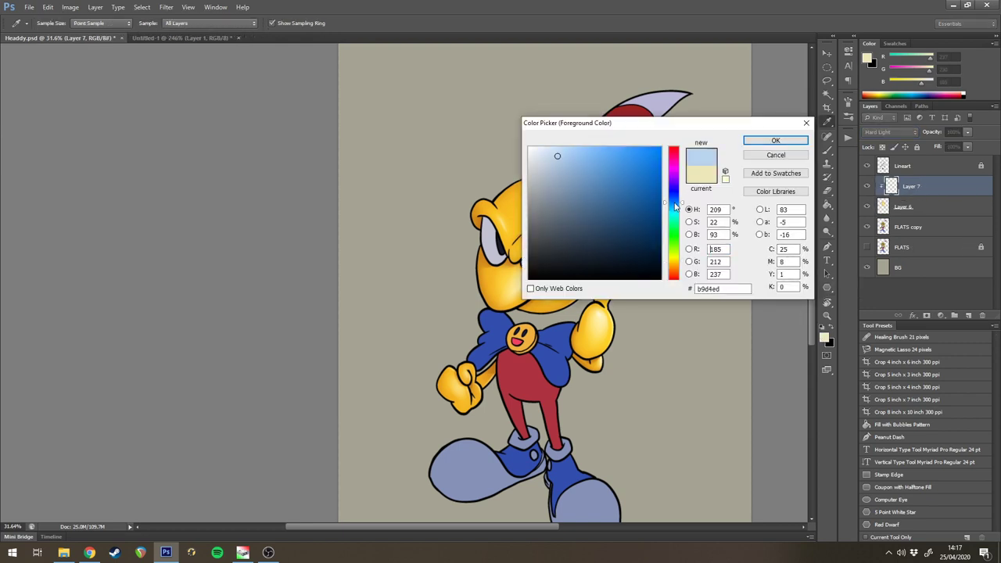
- Try a muted grey-blue brush colour (#aab5be) on the beak's outer edge, then undo the stroke
drag(575, 188, 548, 179)
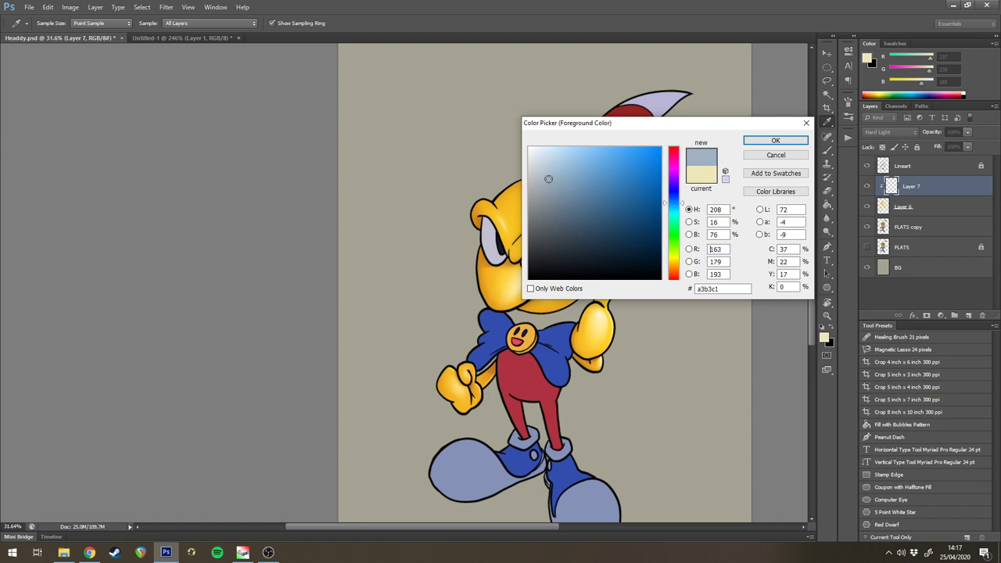
click(761, 143)
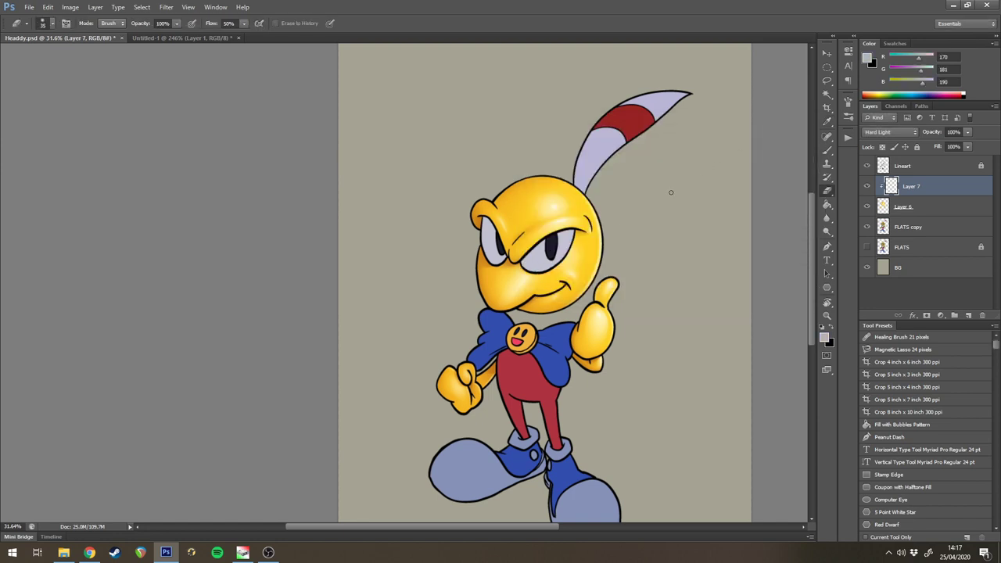
key(b)
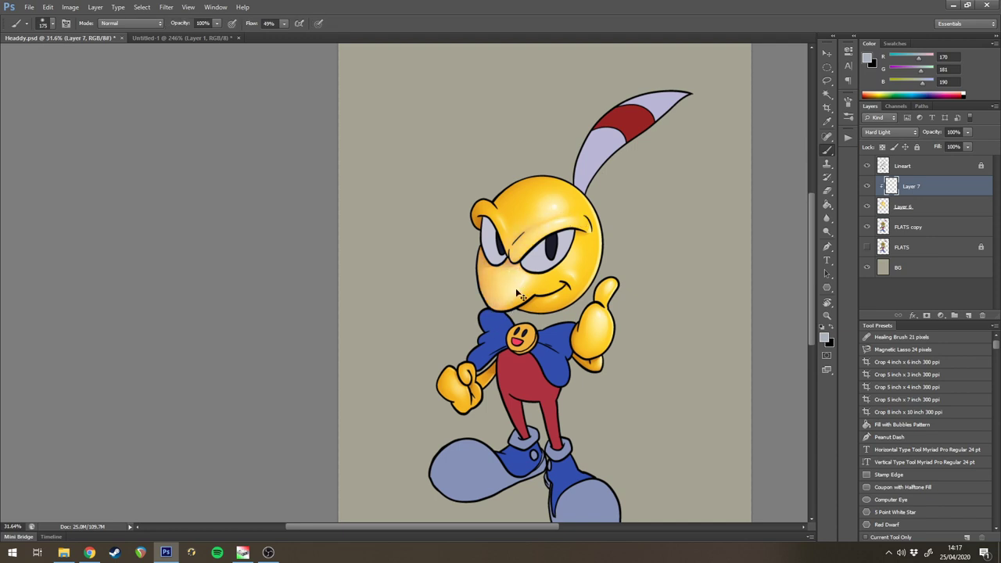
scroll(505, 279, up, 2)
mouse_move(454, 312)
mouse_down()
mouse_move(430, 261)
mouse_move(428, 273)
mouse_up()
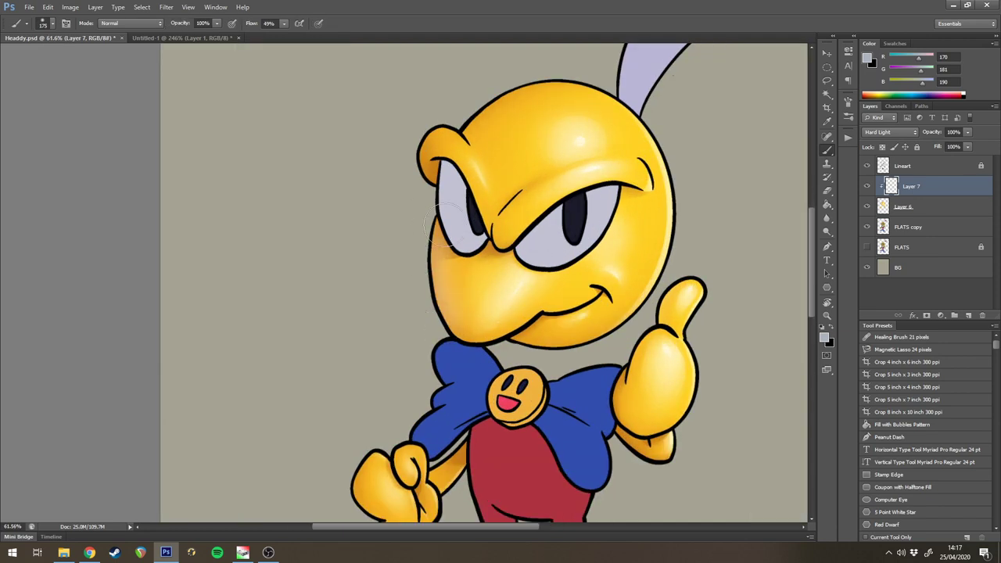
key(ctrl+z)
- Set the foreground colour to grey-blue #97a4bb and brush a rim light along the beak's outer edge on Layer 7
click(823, 337)
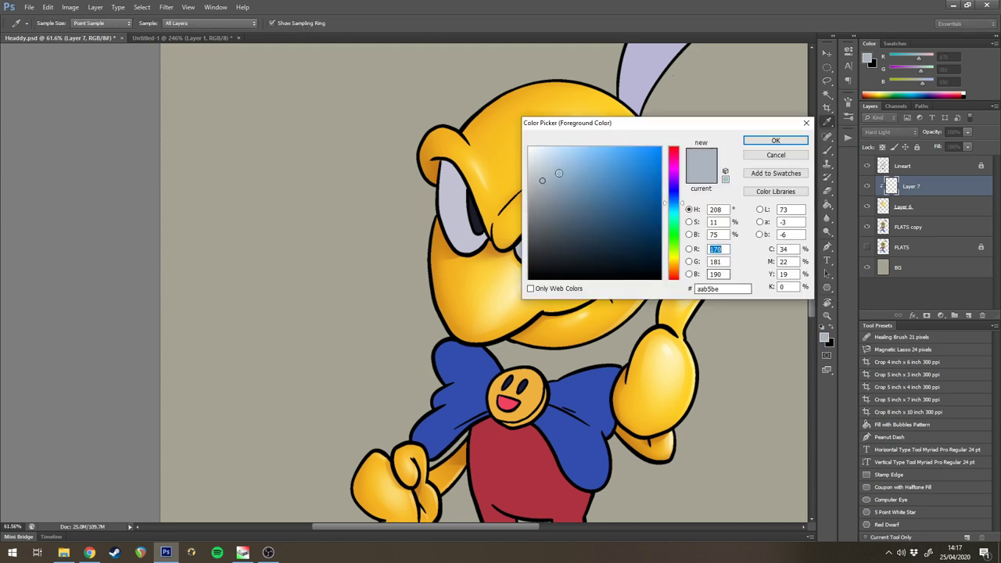
click(553, 183)
click(677, 198)
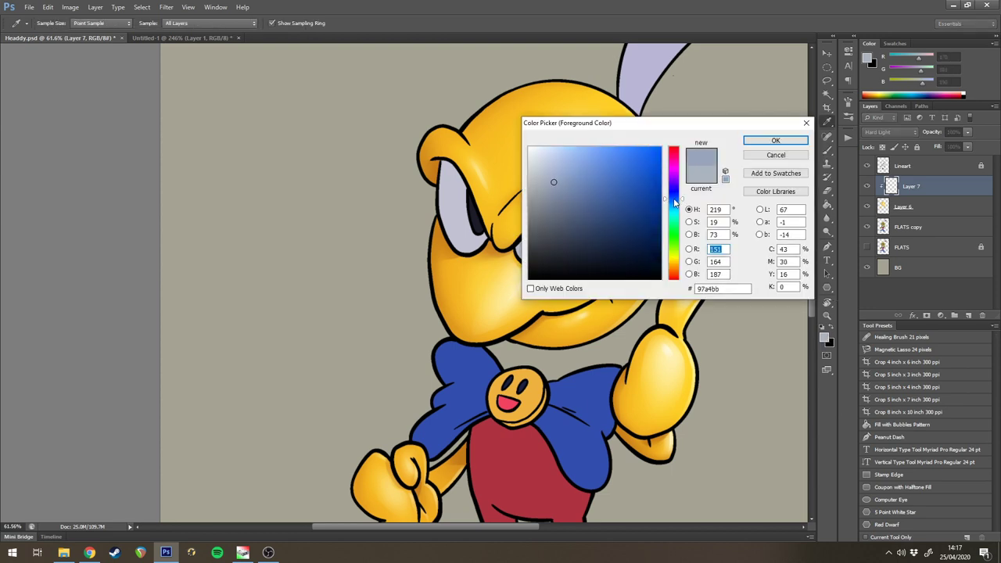
click(775, 140)
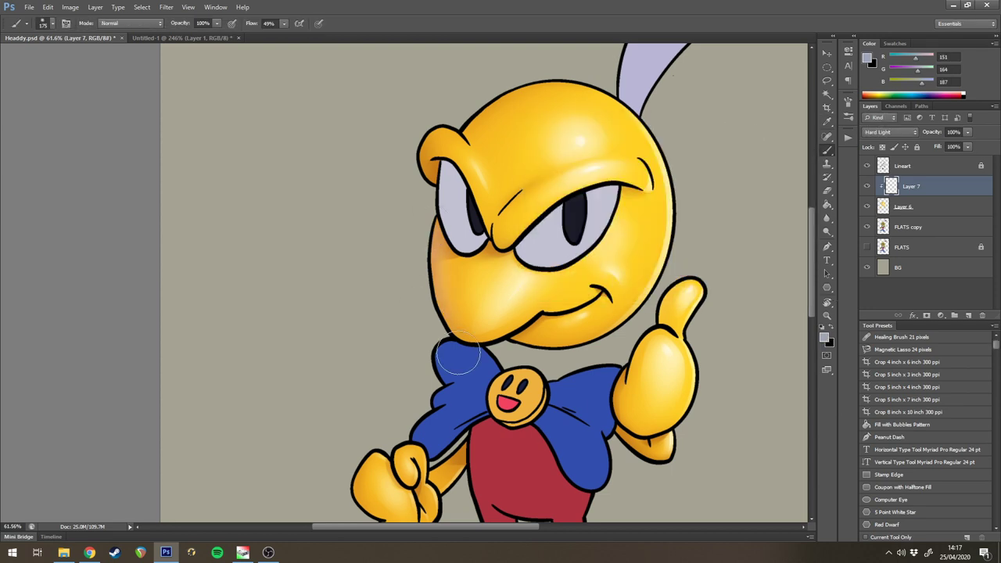
drag(452, 319, 454, 238)
- Lasso the outer edge of the brow beside the smaller eye, paint a grey-blue rim inside with a 125 px brush, and deselect
click(201, 38)
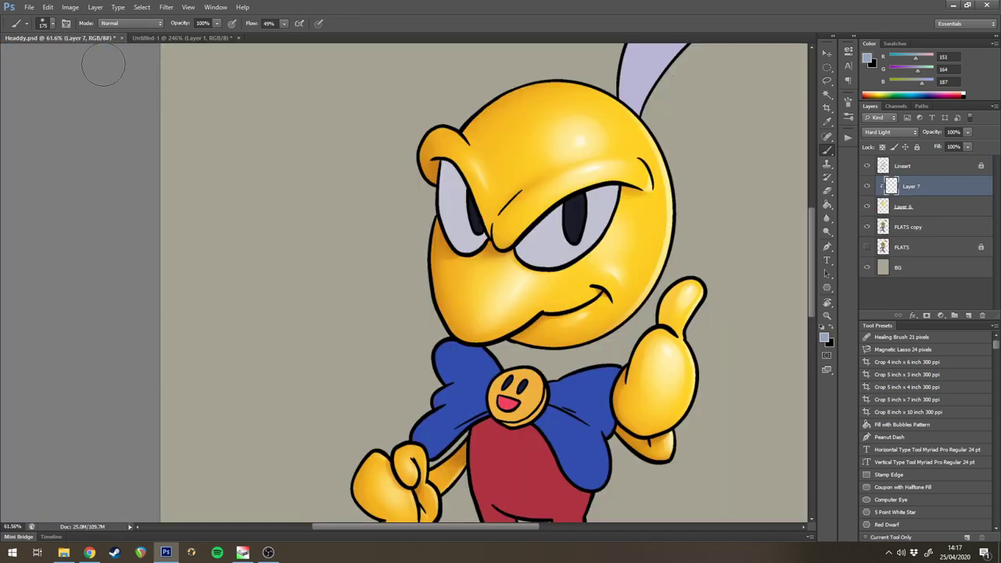
click(58, 37)
key(l)
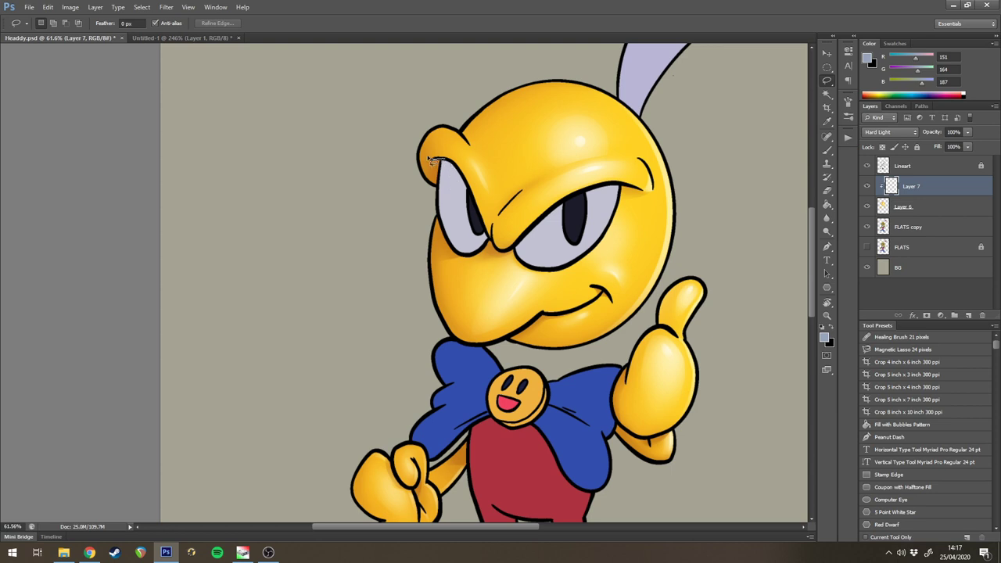
drag(424, 215, 411, 153)
key(b)
key([)
key([)
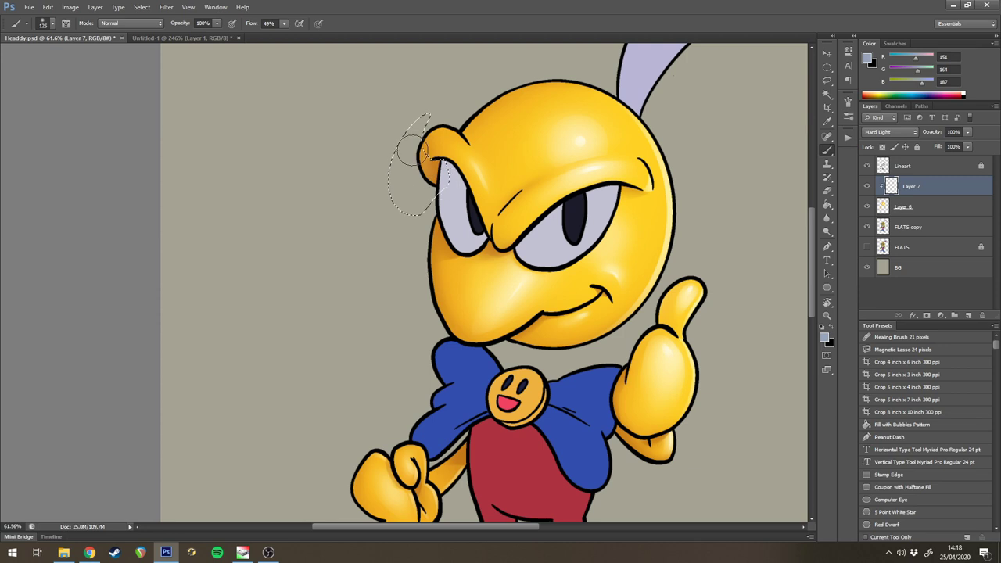
mouse_move(450, 195)
mouse_down()
mouse_move(421, 150)
mouse_move(411, 163)
mouse_up()
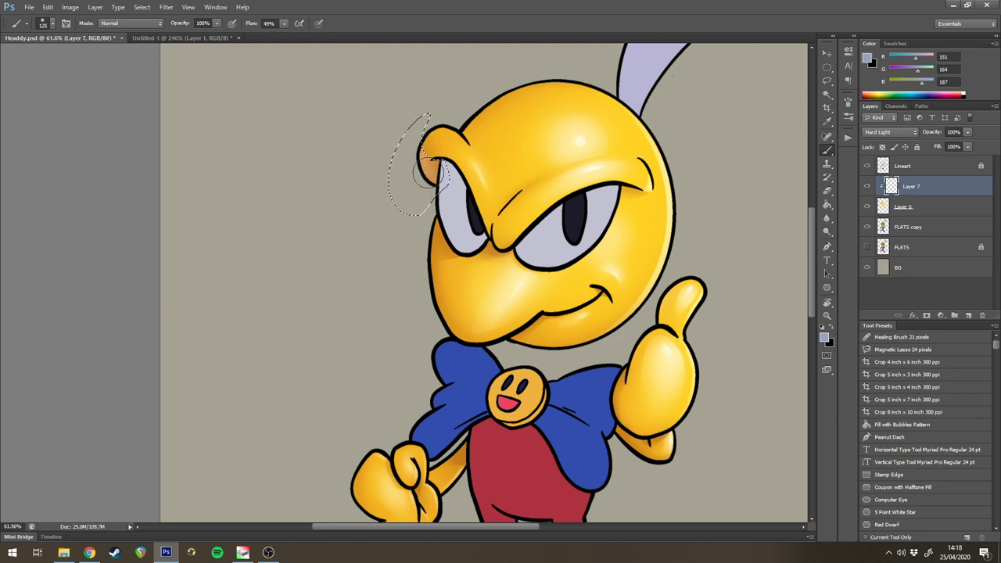
key(ctrl+d)
- Refine the rim light on Layer 7 with the Eraser and a smaller 50 px brush
key(bracketleft)
key(bracketleft)
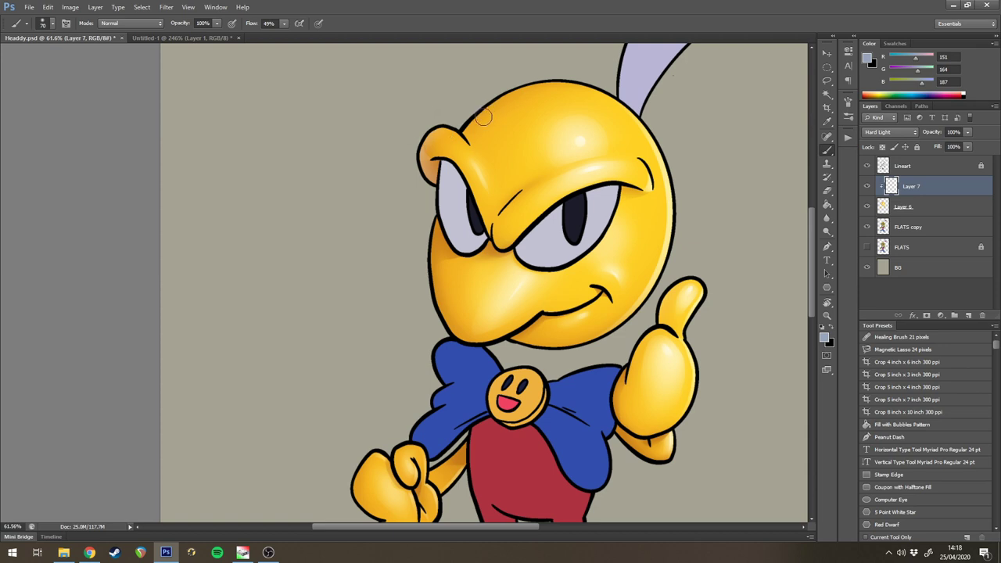
key(e)
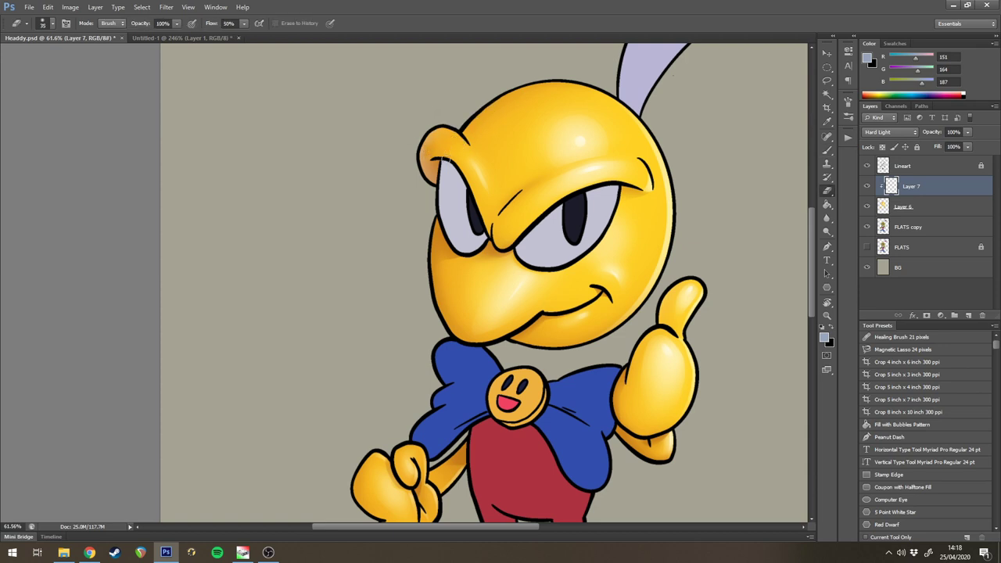
key(ctrl+a)
key(ctrl+d)
key(b)
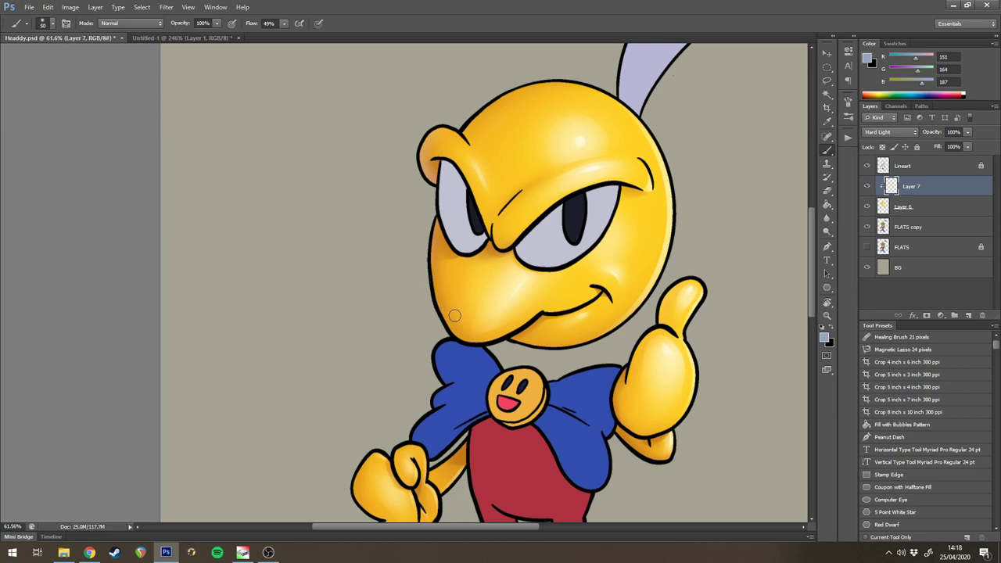
drag(452, 371, 462, 406)
- Compare the artwork with Layer 7 hidden and shown, and remove that rim-light layer
click(867, 188)
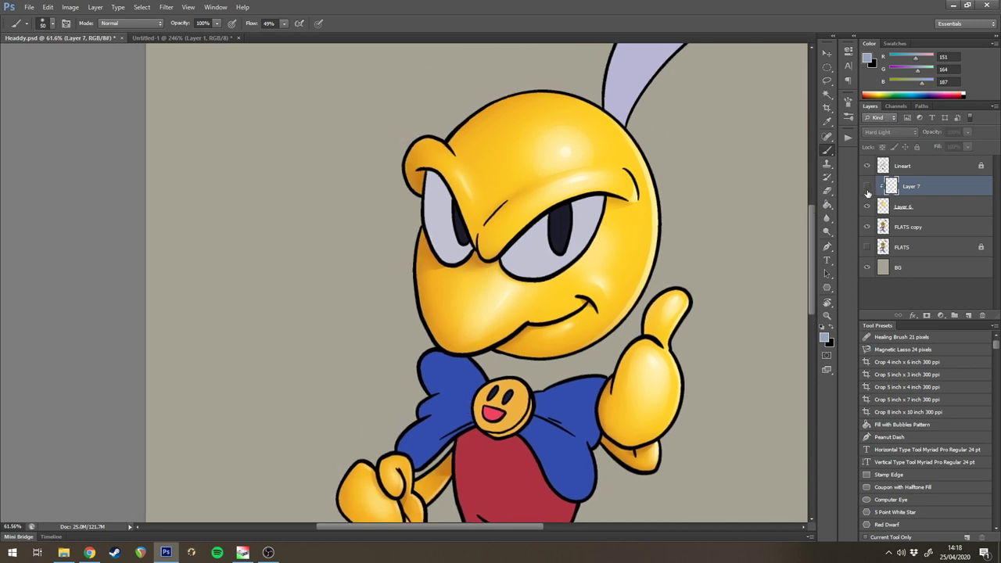
click(866, 189)
click(866, 190)
click(866, 190)
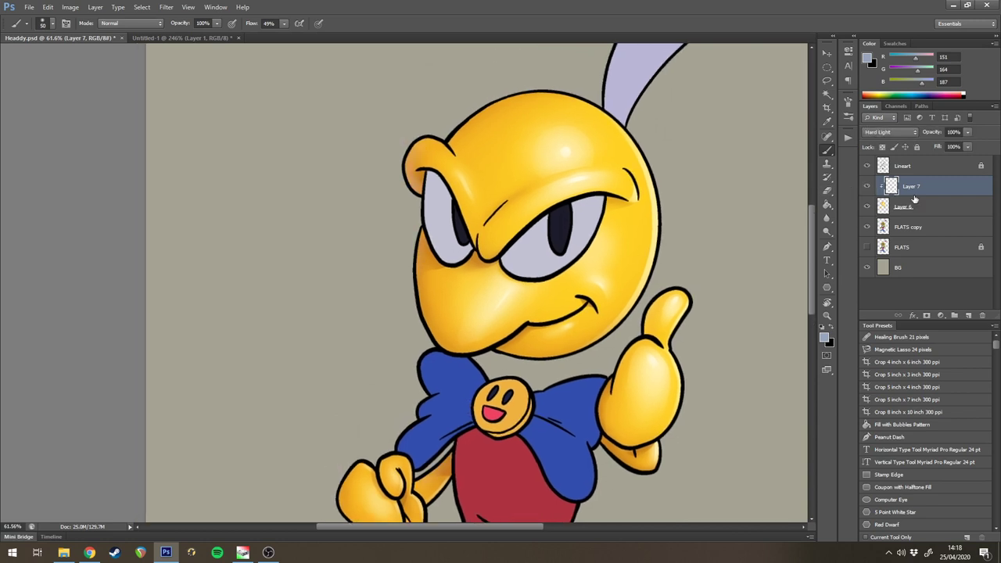
click(967, 148)
click(929, 187)
key(ctrl+e)
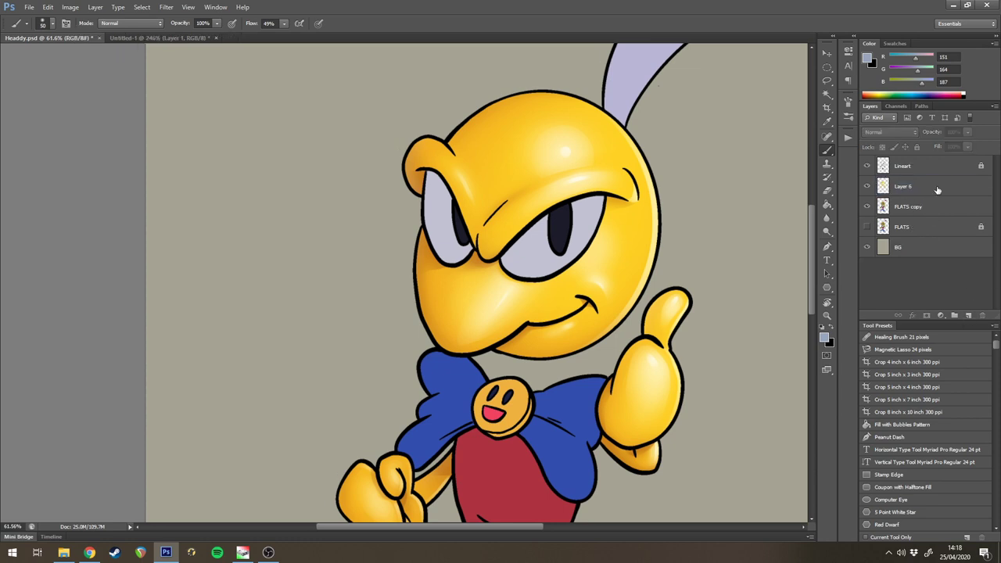
- Add a new layer above Layer 6, clip it to Layer 6, and set its blend mode to Hard Light
click(967, 316)
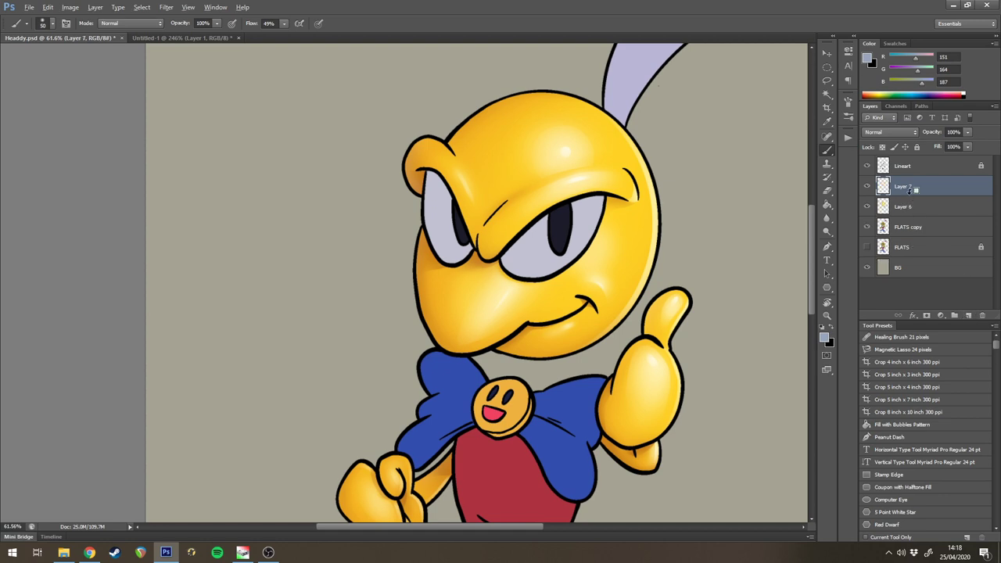
click(899, 131)
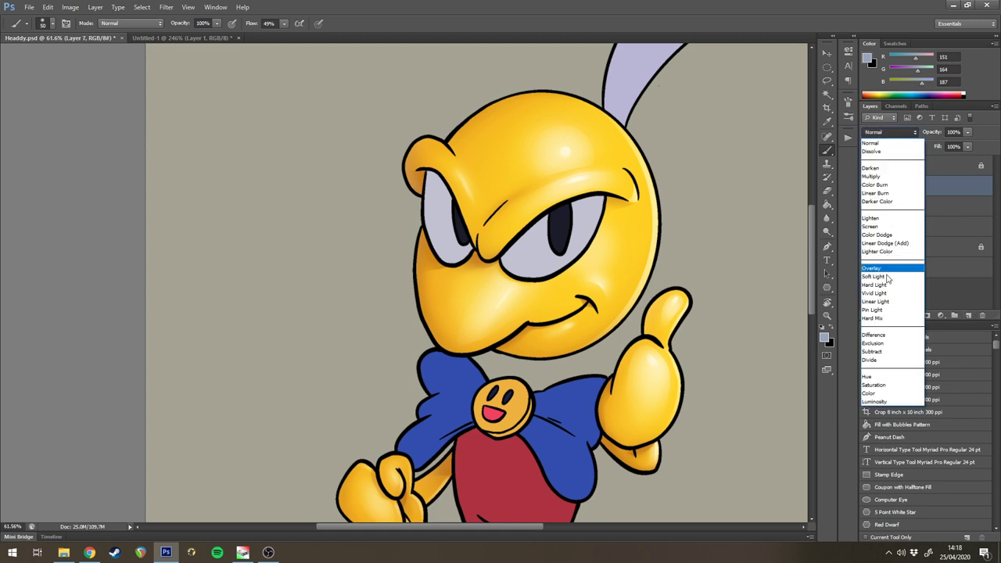
click(887, 285)
- Set the foreground colour to light blue #9eb3d8 for the Brush and undo the trial stroke
click(824, 337)
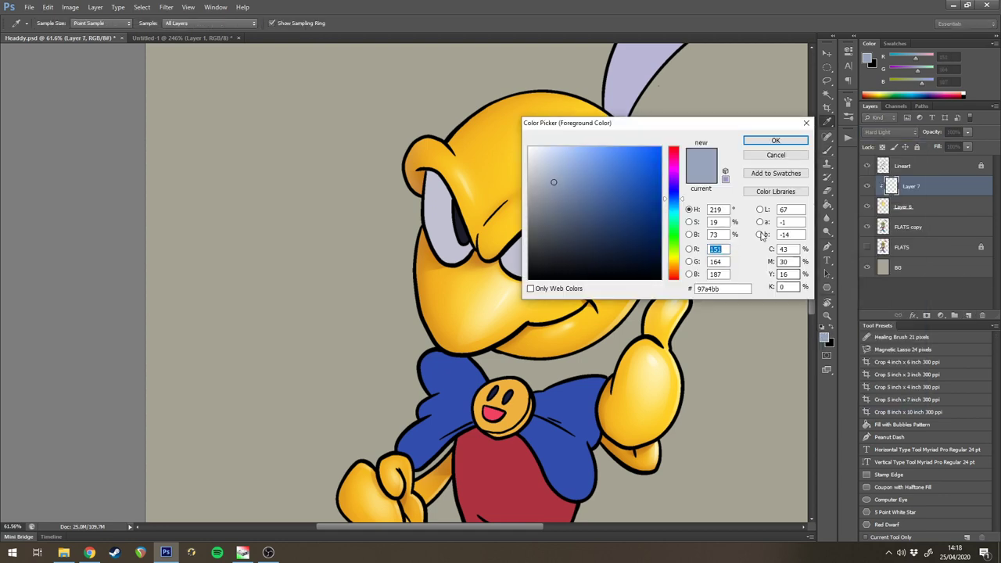
drag(554, 183, 563, 166)
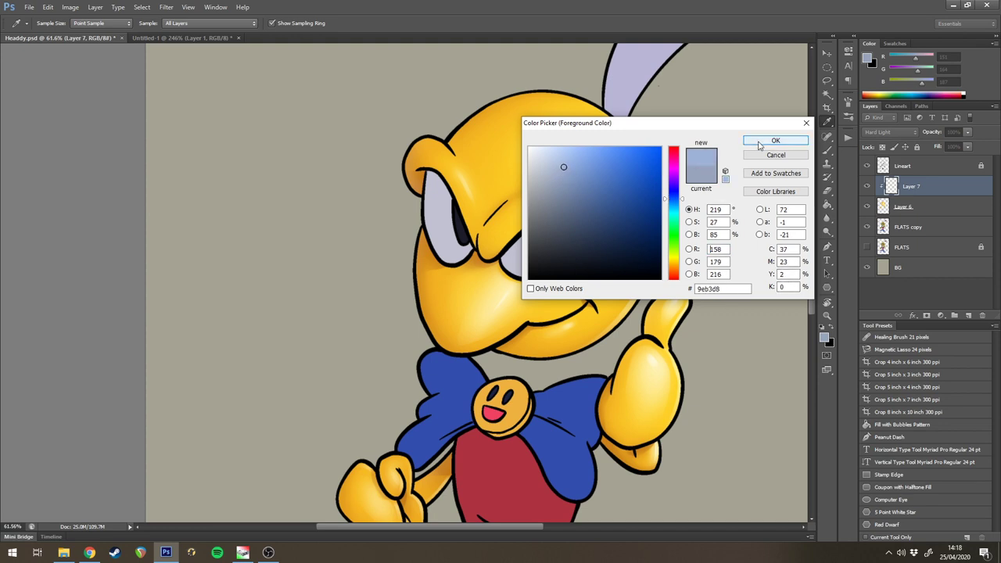
click(759, 144)
key(b)
key(ctrl+z)
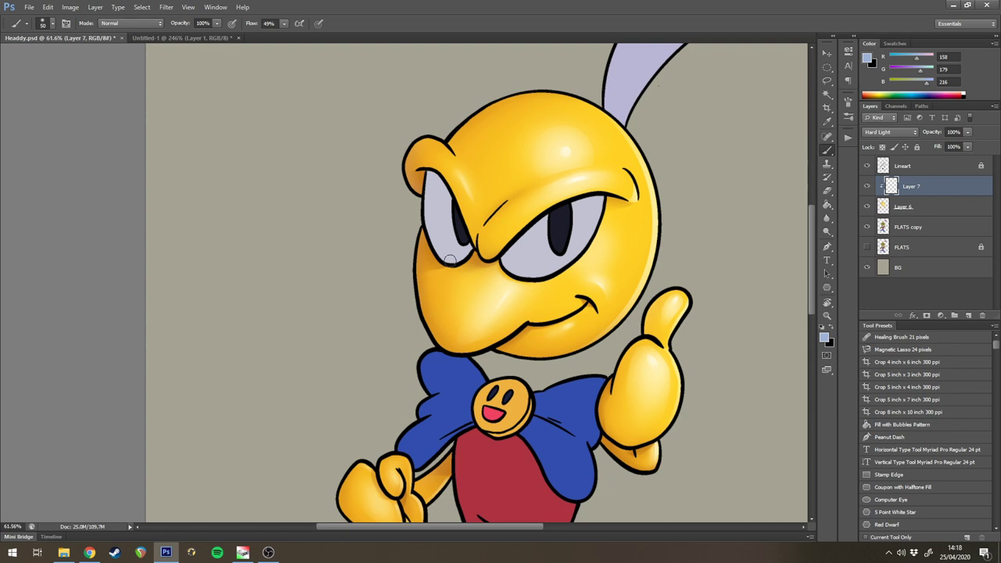
- Lasso the outer edge of the brow beside the smaller eye, brush a light blue rim inside at 90 px, and deselect
key(l)
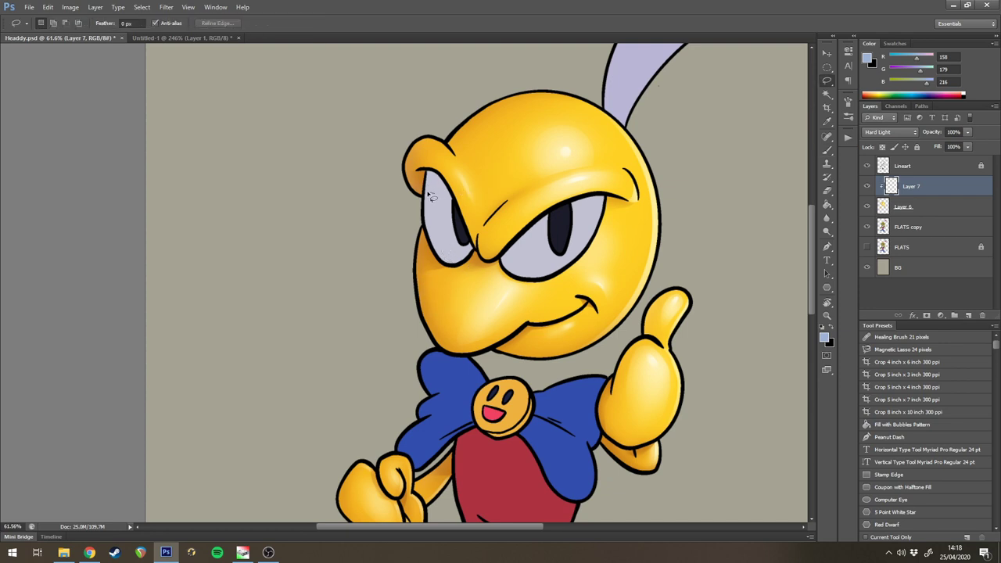
mouse_move(415, 159)
mouse_down()
mouse_move(435, 215)
mouse_move(422, 196)
mouse_up()
key(shift)
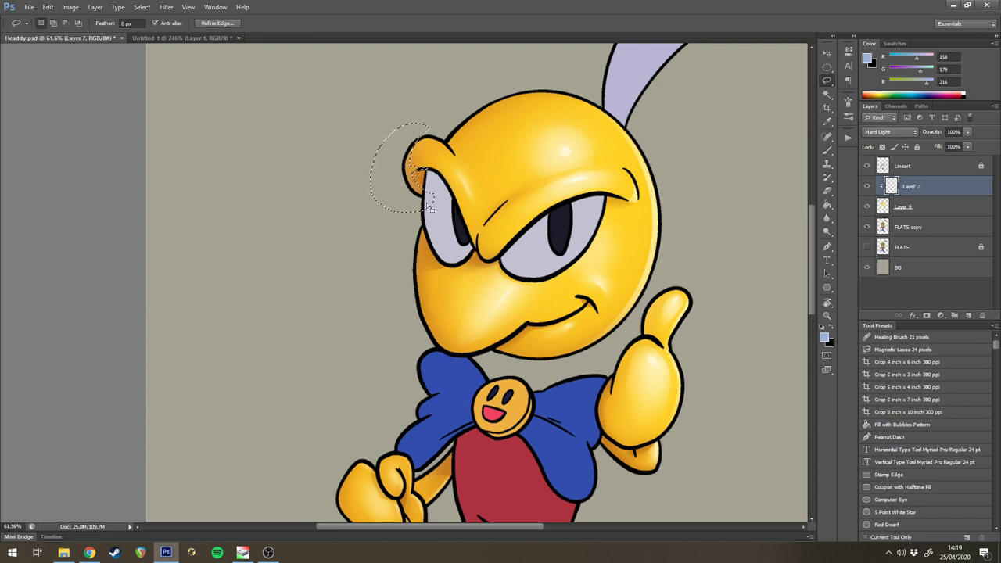
key(b)
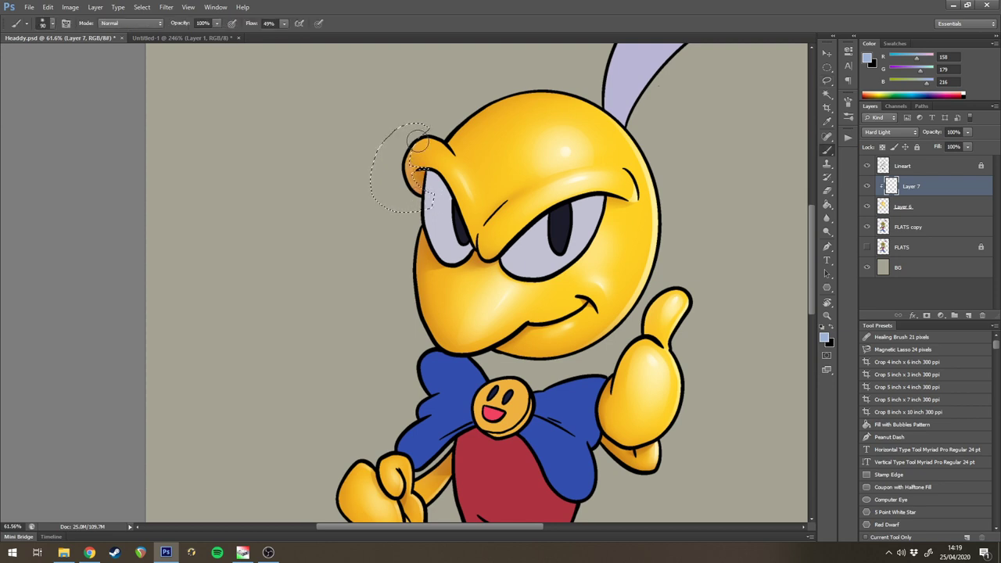
key(ctrl+d)
- Lasso a strip along the beak's outer edge, brush light blue rim light into it at 125 px, and deselect
key(l)
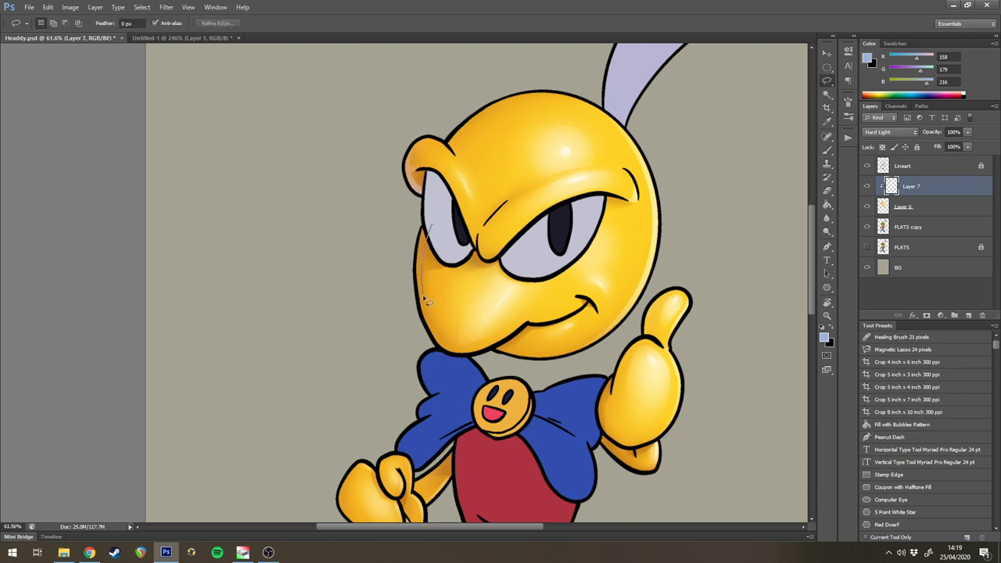
mouse_move(440, 342)
mouse_down()
mouse_move(473, 367)
mouse_move(426, 355)
mouse_move(426, 205)
mouse_up()
key(b)
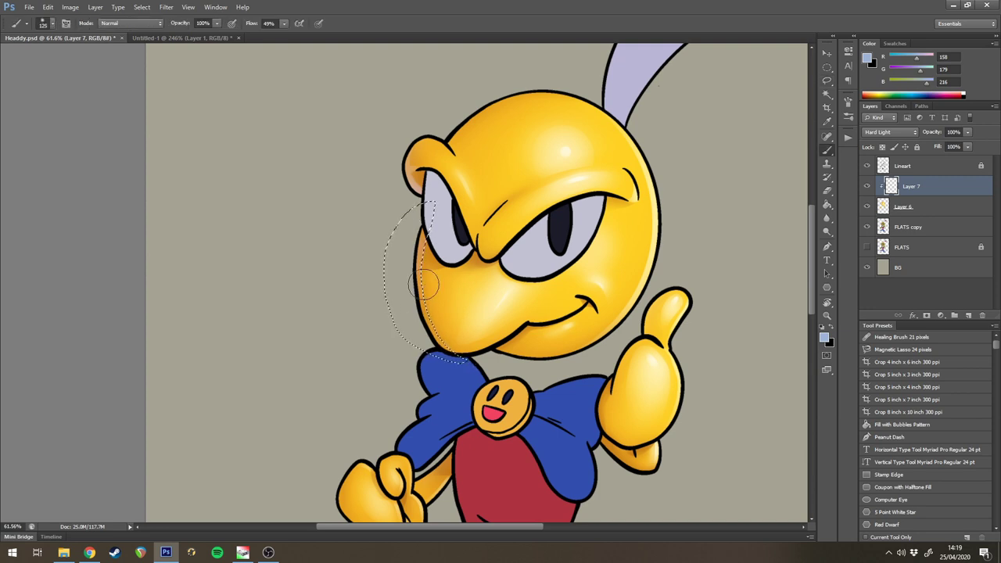
drag(426, 291, 425, 224)
key(ctrl+d)
scroll(588, 179, down, 5)
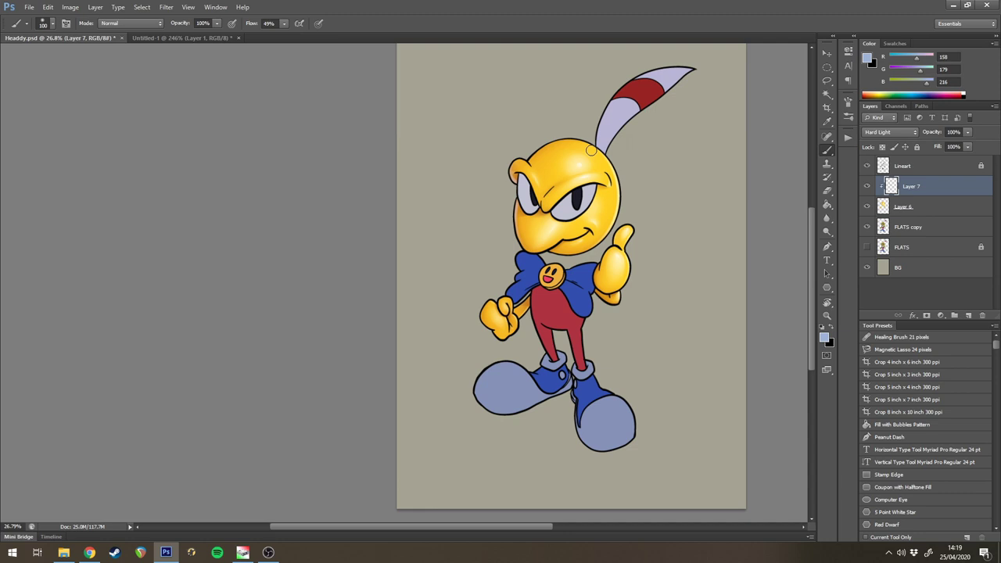
- Lasso a thin strip along the underside of the chin, rotating the canvas to draw it and restoring its orientation
scroll(594, 173, up, 4)
key(l)
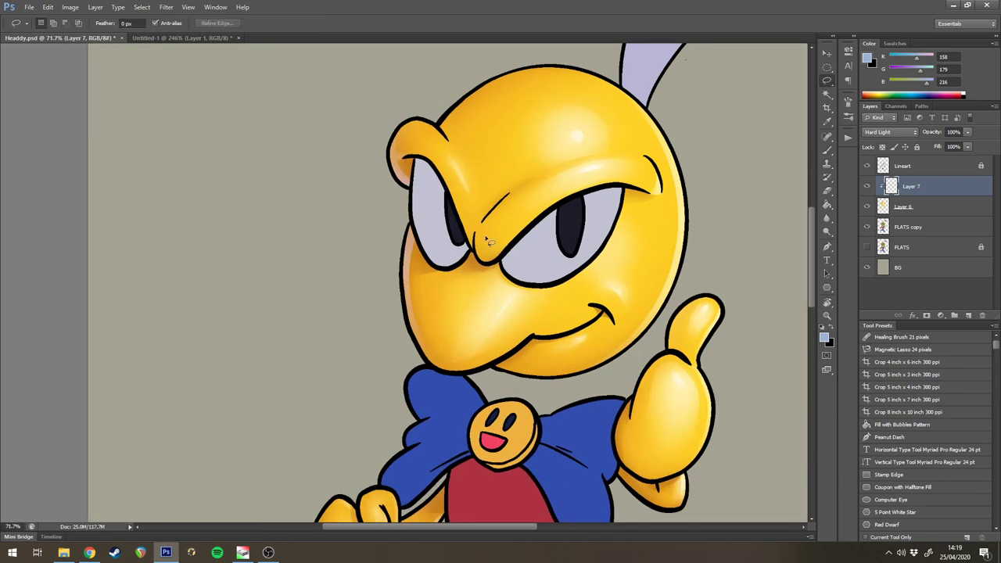
mouse_move(480, 244)
mouse_down()
mouse_move(503, 263)
mouse_move(510, 134)
mouse_move(640, 161)
mouse_move(305, 438)
mouse_up()
key(r)
key(l)
key(d)
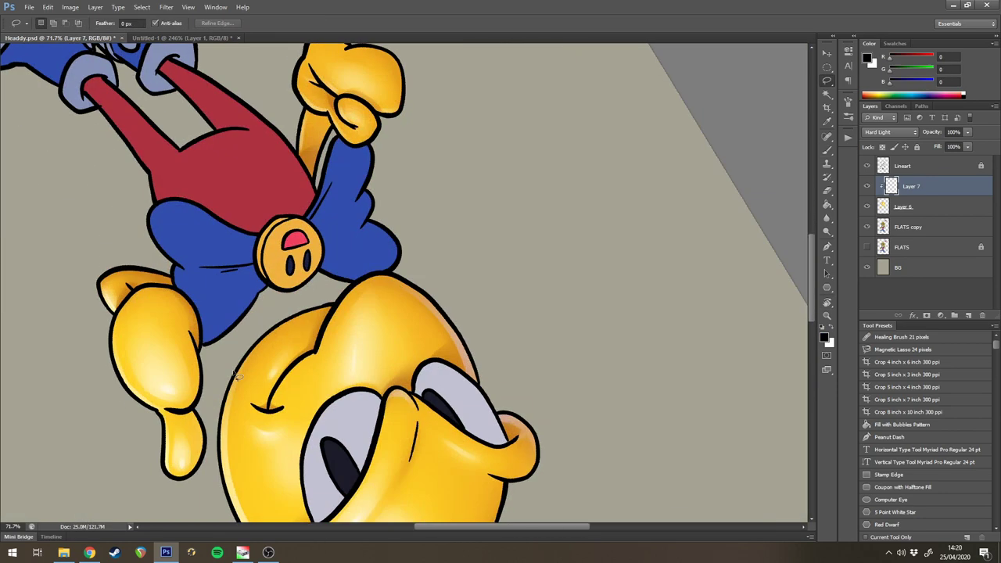
mouse_move(238, 377)
mouse_down()
mouse_move(276, 314)
mouse_move(240, 348)
mouse_up()
key(r)
drag(501, 200, 527, 364)
key(Escape)
key(l)
key(b)
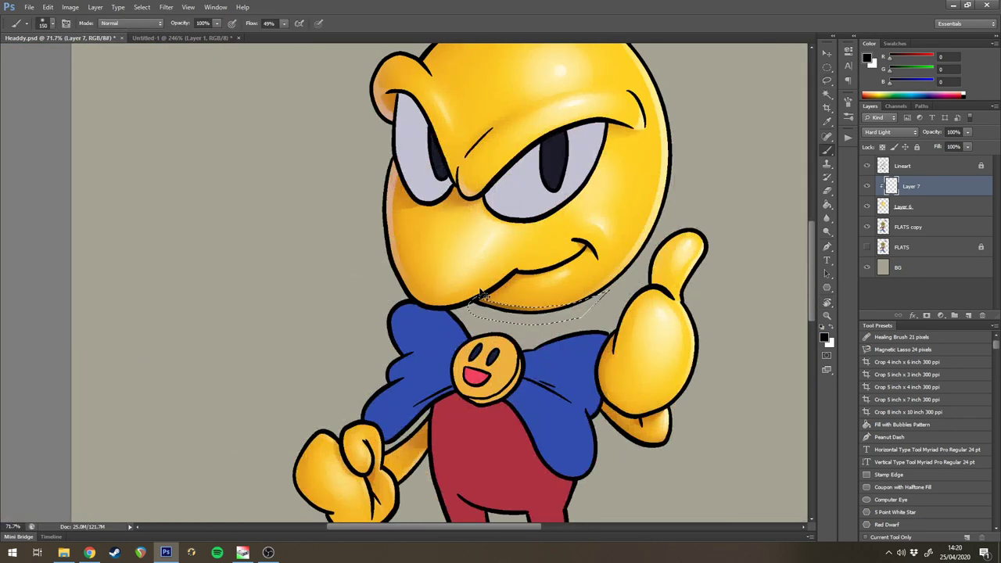
- Set the foreground colour to blue #91aec7 and brush a rim light along the underside of the chin
click(824, 337)
click(674, 203)
drag(596, 190, 554, 176)
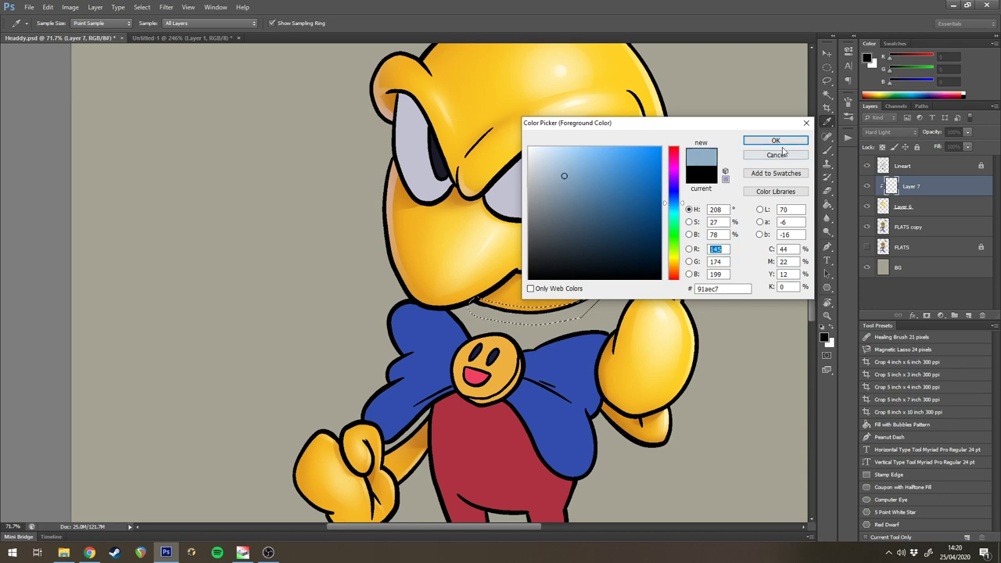
key(Return)
key(b)
mouse_move(633, 262)
mouse_down()
mouse_move(597, 230)
mouse_move(625, 209)
mouse_up()
- Lasso the edge of the arm behind the clenched fist, brush a blue rim light into it, and deselect
key(l)
mouse_move(485, 327)
mouse_down()
mouse_move(527, 302)
mouse_move(486, 311)
mouse_move(561, 275)
mouse_up()
key(b)
key(ctrl+d)
- Lasso the upper edge of the clenched fist's thumb and brush a light blue rim light into it
key(e)
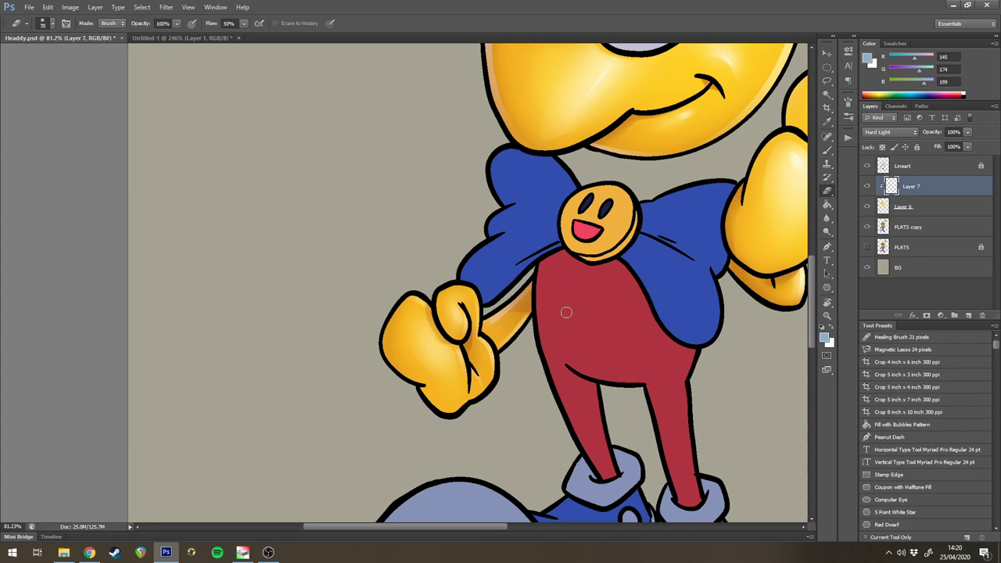
key(l)
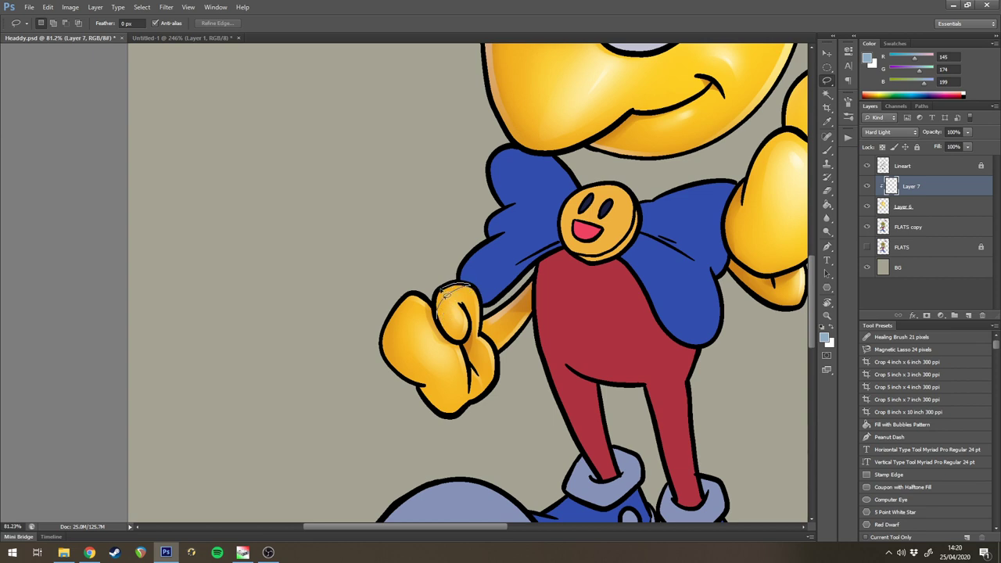
key(b)
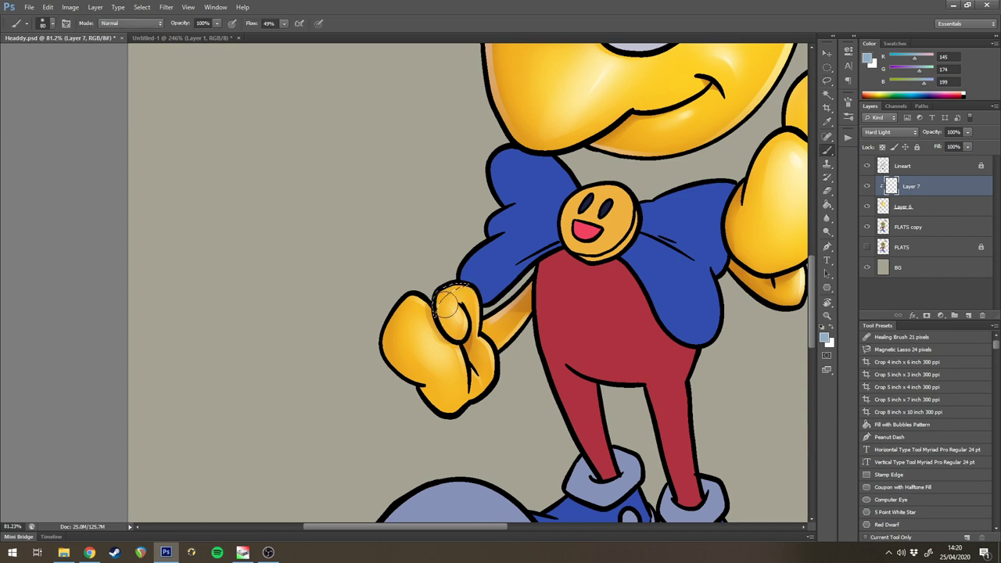
key(l)
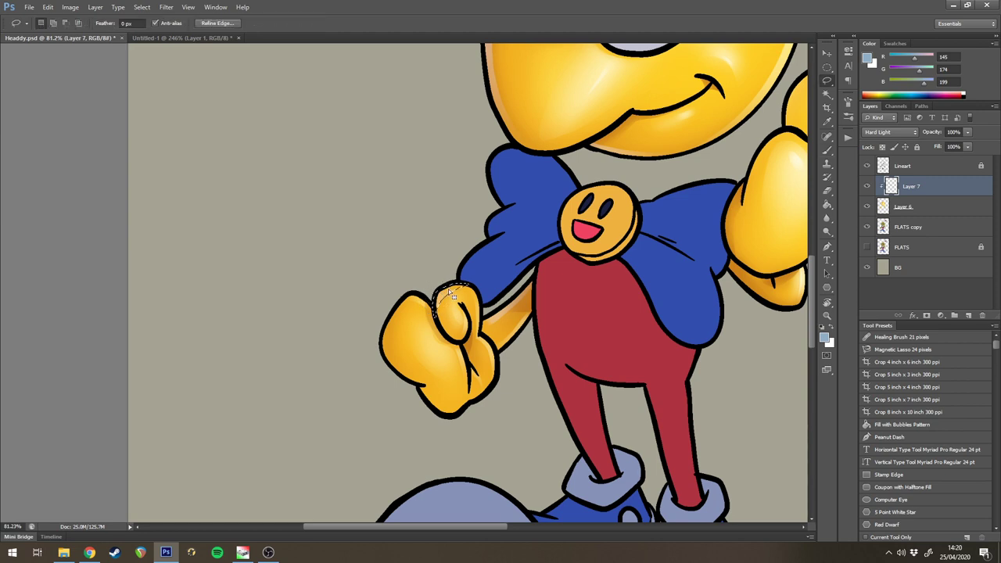
key(b)
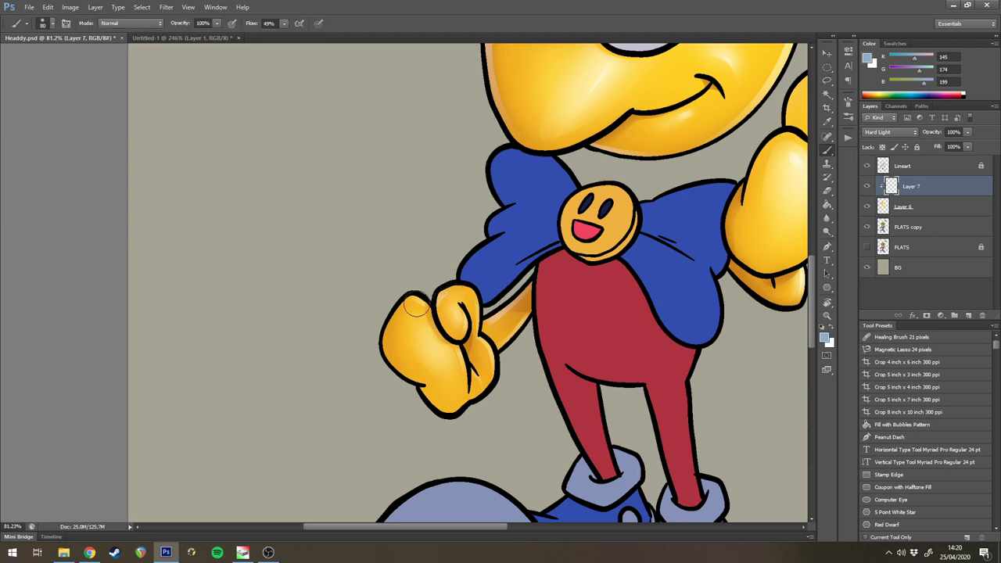
- Lasso a strip around the outer edge of the clenched fist and brush light blue rim light into it at 45 px
key(l)
mouse_move(419, 291)
mouse_down()
mouse_move(397, 348)
mouse_move(457, 414)
mouse_move(422, 269)
mouse_up()
key(b)
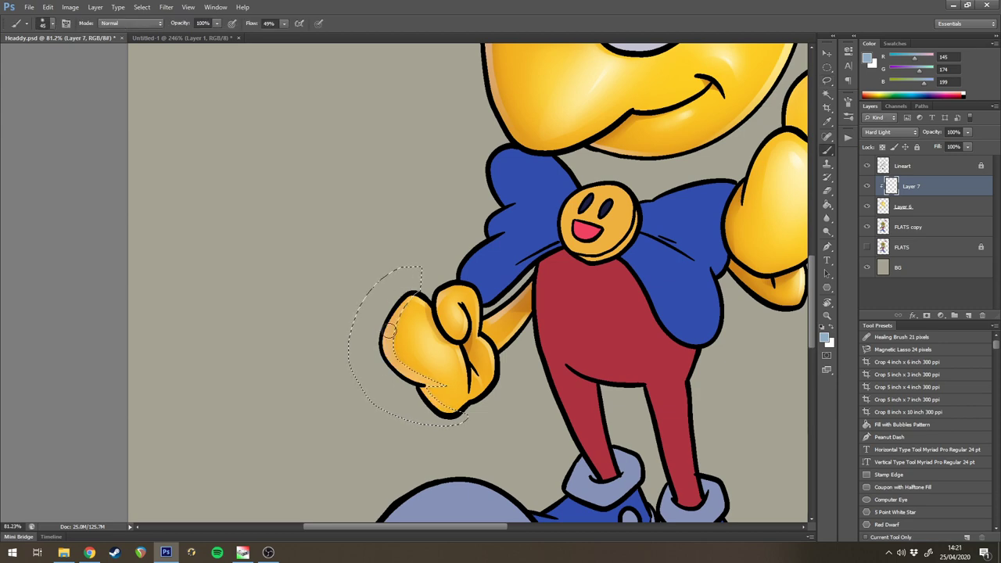
scroll(450, 280, down, 3)
scroll(451, 280, down, 2)
scroll(500, 250, up, 4)
- Lasso the underside of the arm below the thumbs-up hand, brush a light blue rim light into it, and deselect
key(l)
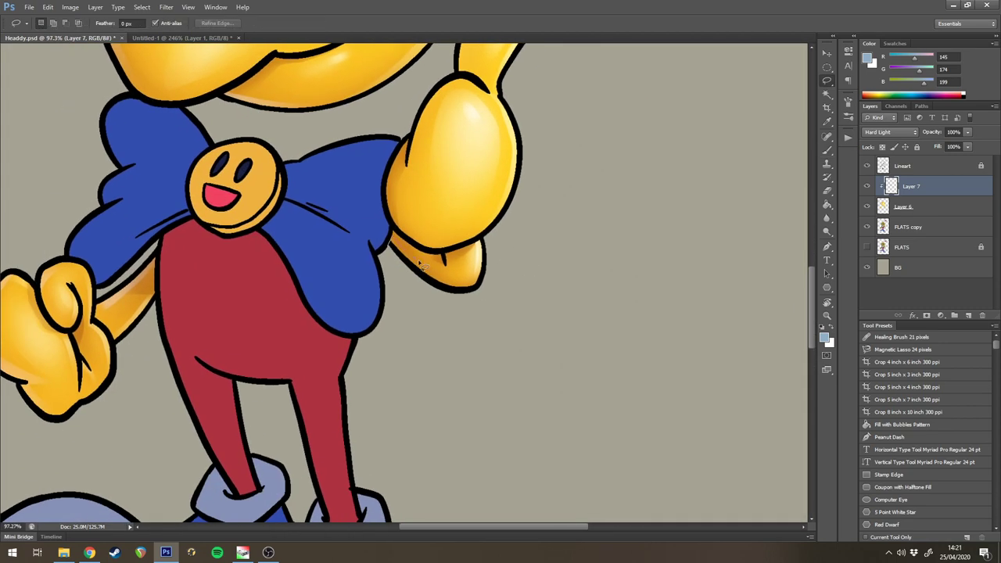
mouse_move(481, 289)
mouse_down()
mouse_move(389, 268)
mouse_move(390, 244)
mouse_move(451, 266)
mouse_move(444, 260)
mouse_up()
key(b)
key(ctrl+d)
key(e)
key(l)
key(b)
scroll(453, 268, down, 5)
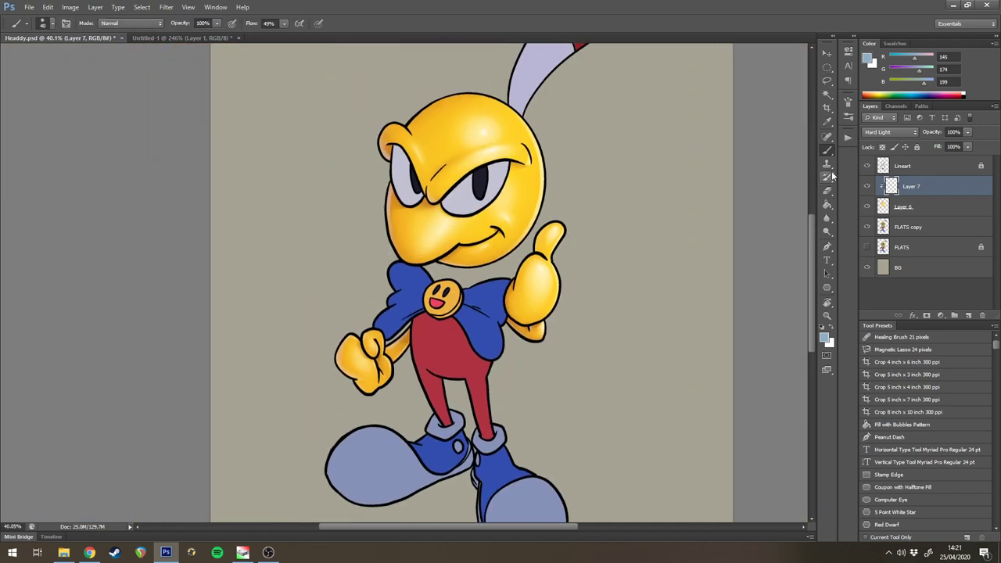
- Merge the rim light layer into Layer 6 and add a new layer clipped to it in Linear Dodge (Add) mode
key(ctrl+e)
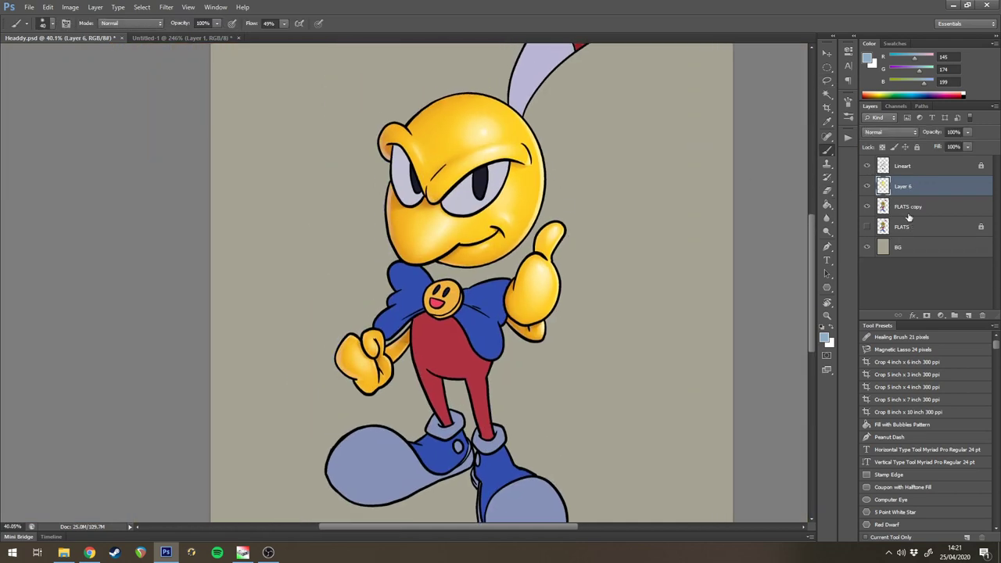
click(968, 315)
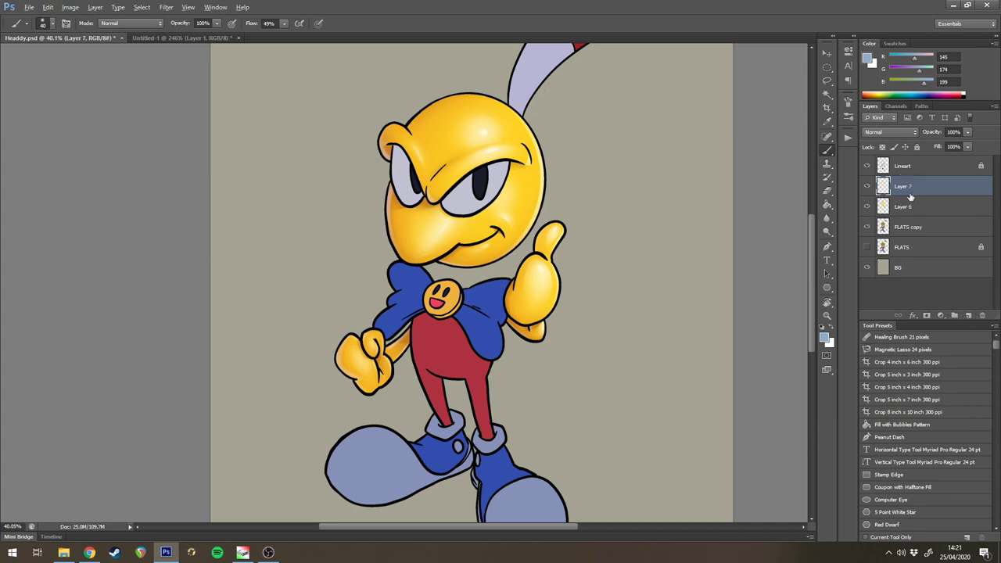
click(891, 132)
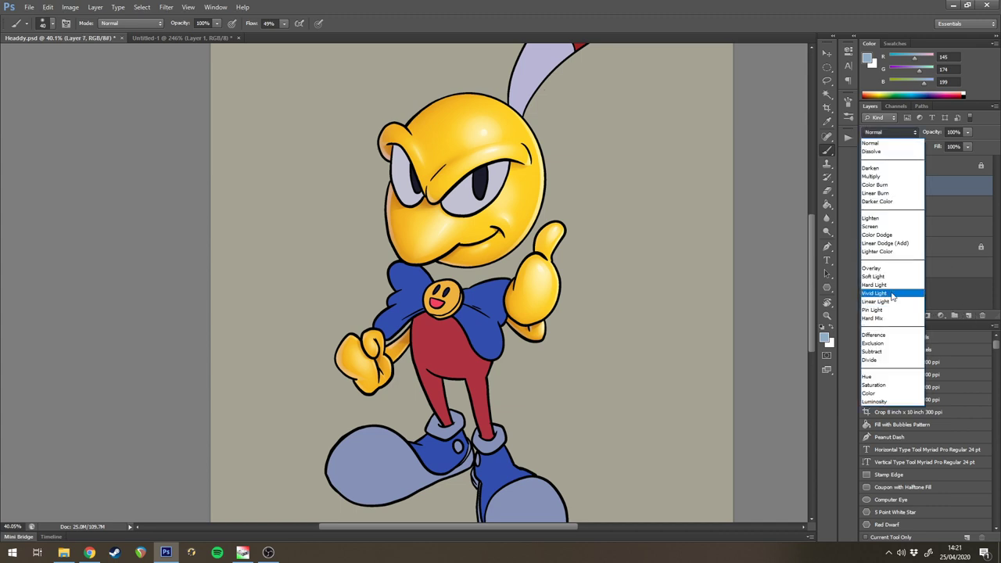
click(886, 243)
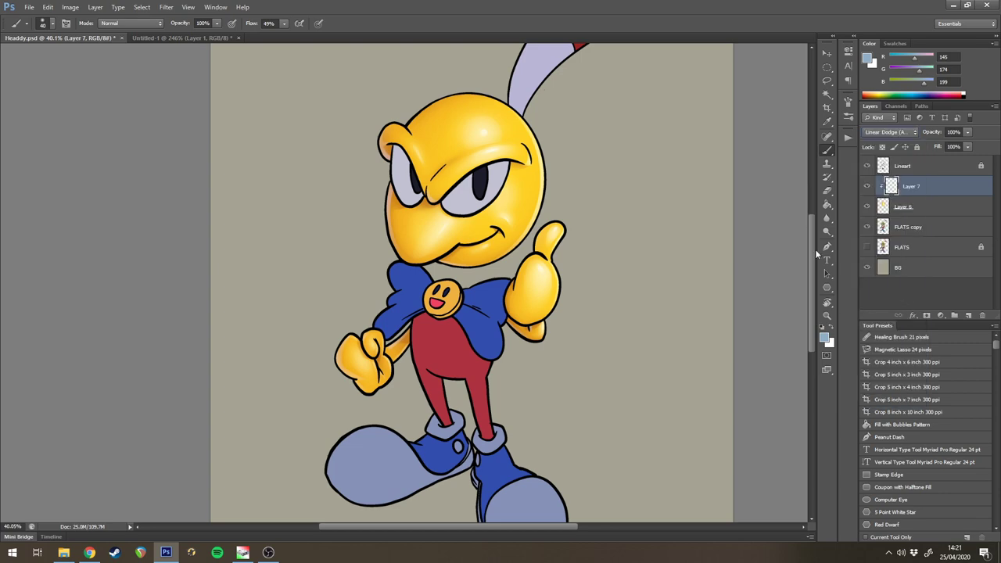
- Add a temporary layer and sketch black light rays striking the beak highlight and bouncing outward
drag(605, 224, 652, 190)
drag(537, 132, 790, 283)
drag(667, 186, 662, 178)
drag(633, 209, 623, 165)
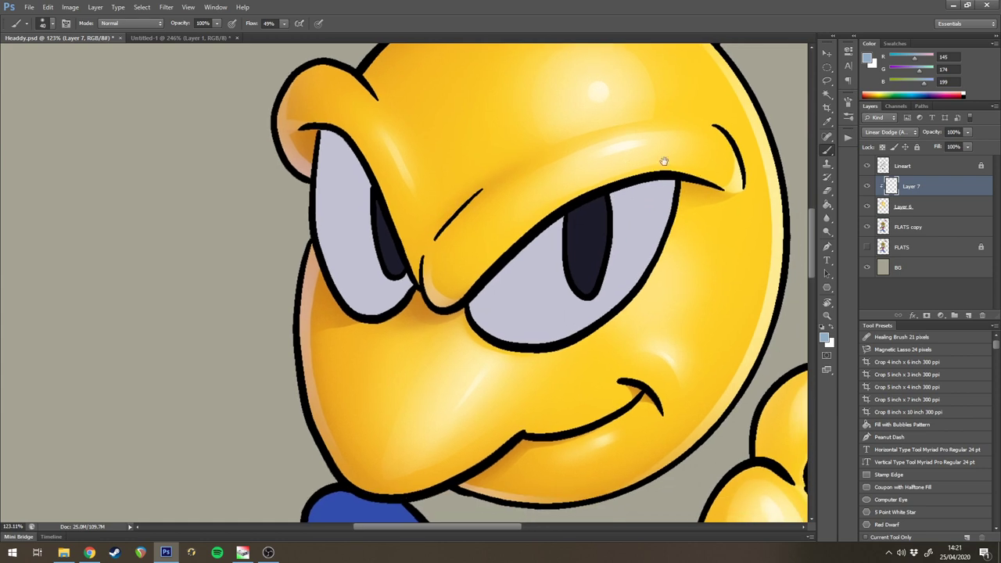
click(970, 315)
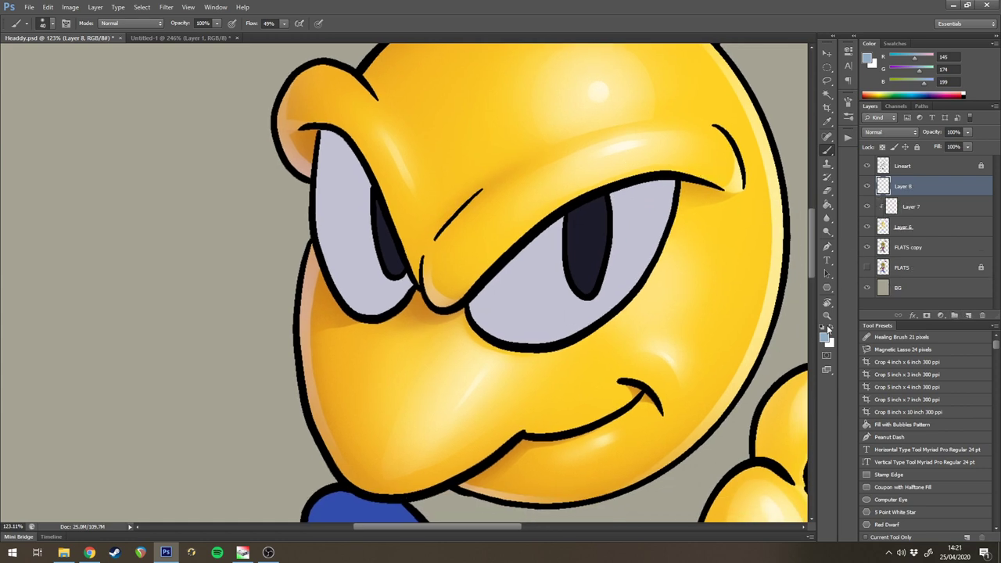
click(825, 327)
drag(659, 284, 634, 270)
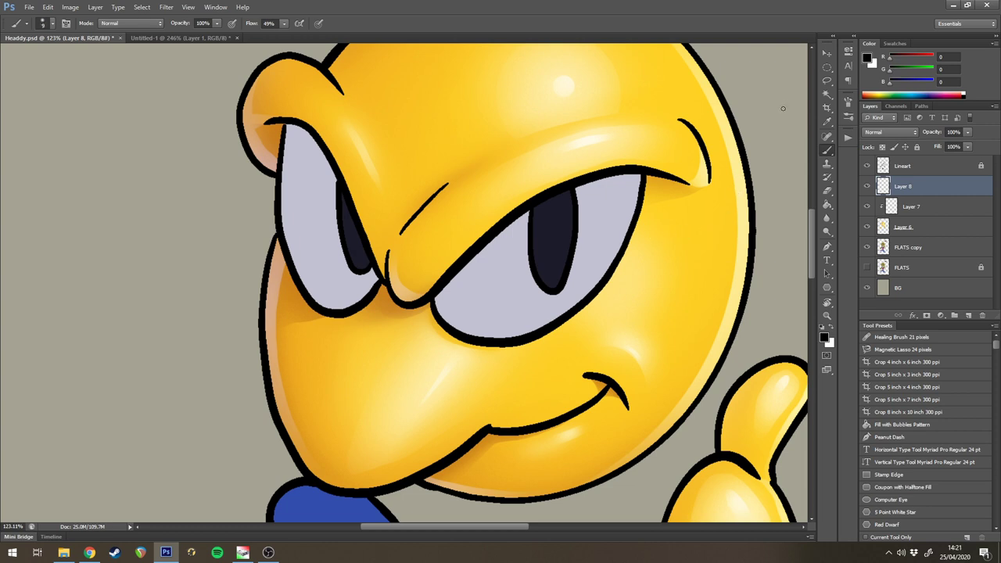
mouse_move(783, 108)
mouse_down()
mouse_move(447, 379)
mouse_move(442, 301)
mouse_up()
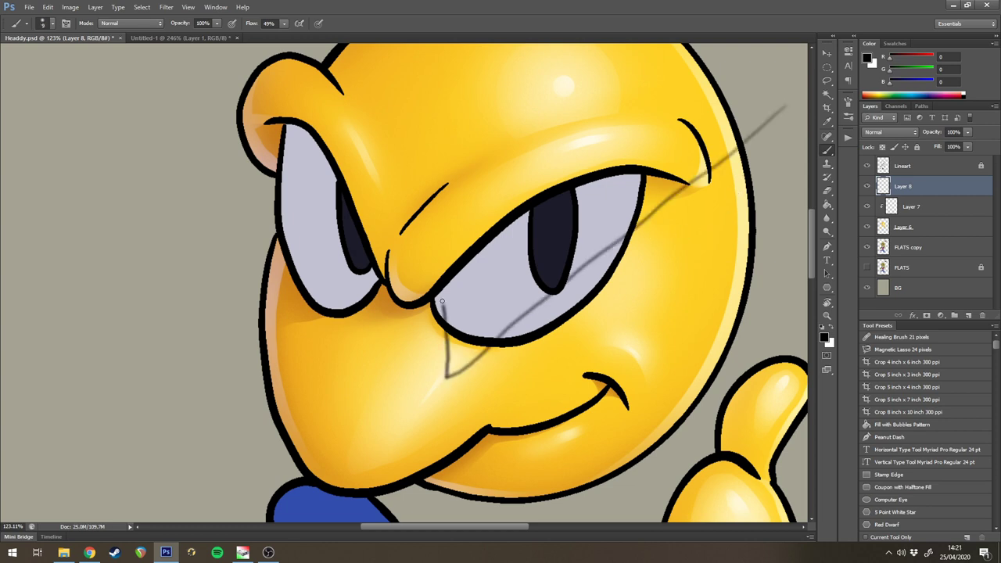
drag(436, 369, 365, 326)
mouse_move(440, 391)
mouse_down()
mouse_move(357, 410)
mouse_move(458, 449)
mouse_move(463, 468)
mouse_up()
drag(466, 385, 582, 426)
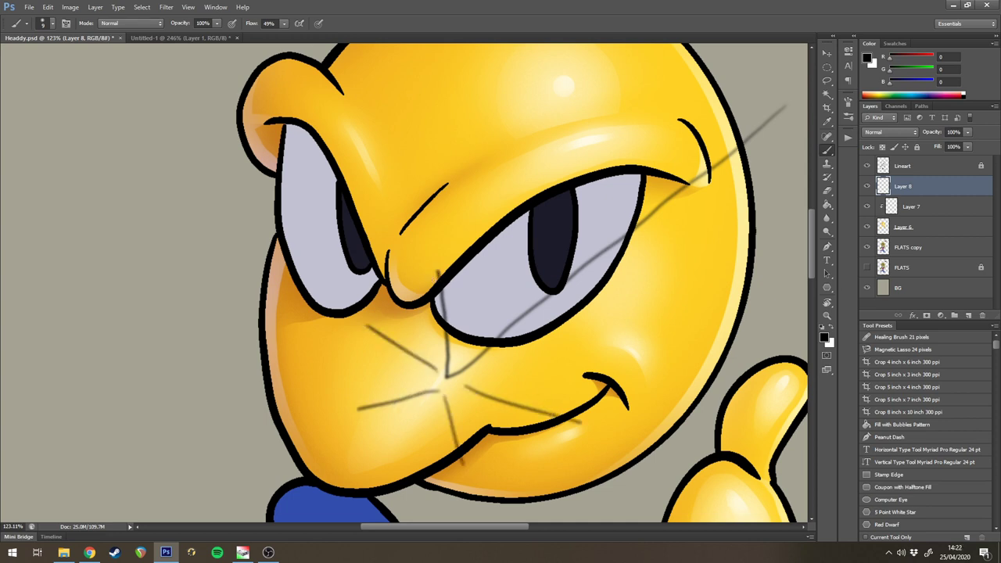
- Outline the brow area that catches bounced light, circle the beak highlight, and delete the sketch layer
mouse_move(439, 265)
mouse_down()
mouse_move(412, 301)
mouse_move(403, 287)
mouse_move(475, 213)
mouse_move(534, 201)
mouse_up()
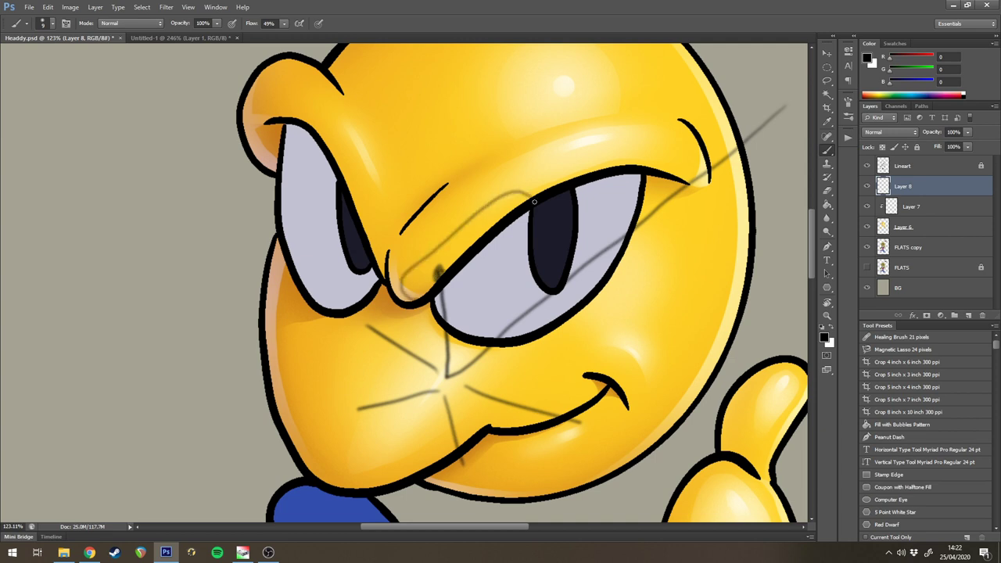
mouse_move(431, 369)
mouse_down()
mouse_move(472, 371)
mouse_move(453, 344)
mouse_move(474, 368)
mouse_up()
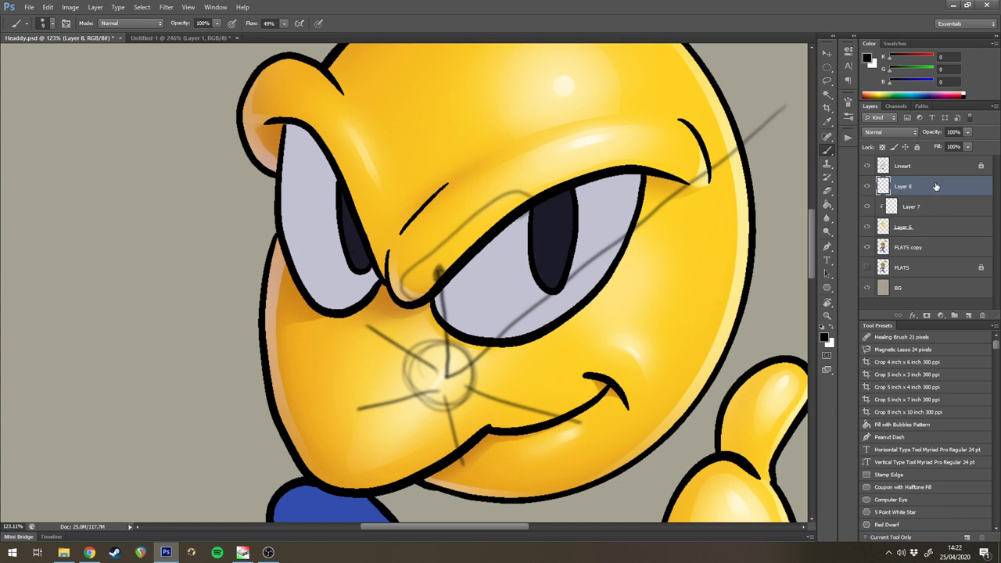
drag(937, 189, 968, 315)
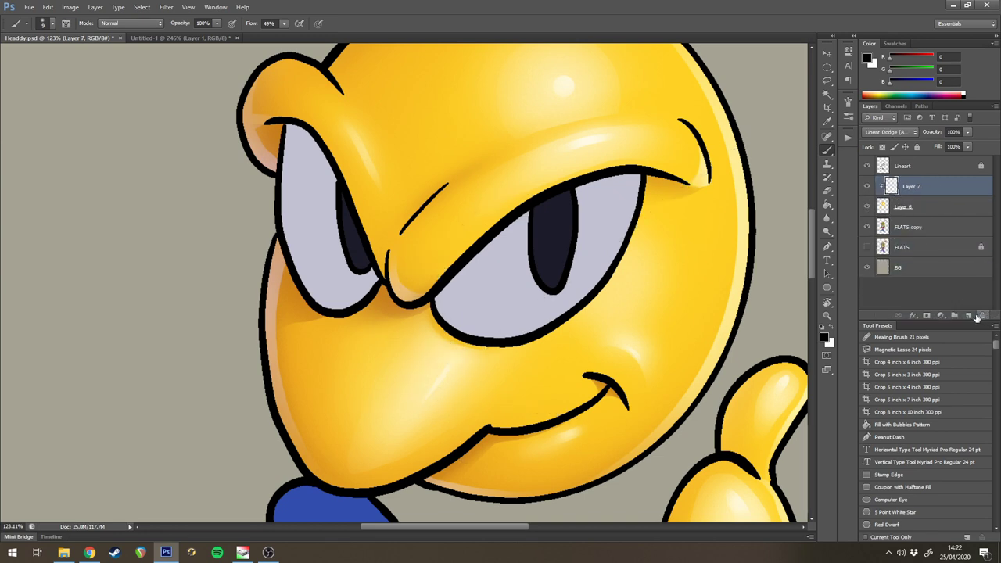
- Sample yellow from the beak and lasso the lower edge of the brow above the larger eye
key(l)
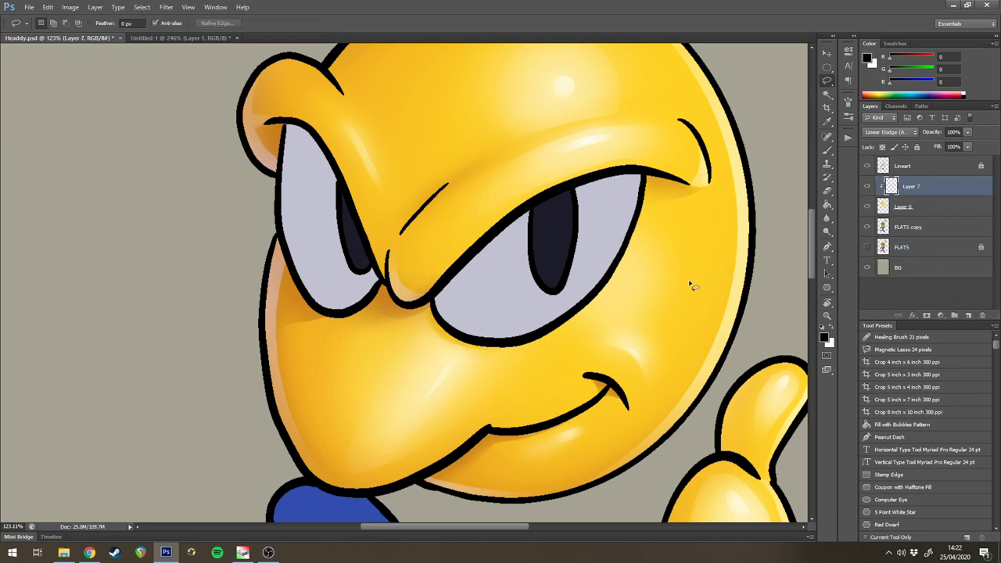
key(b)
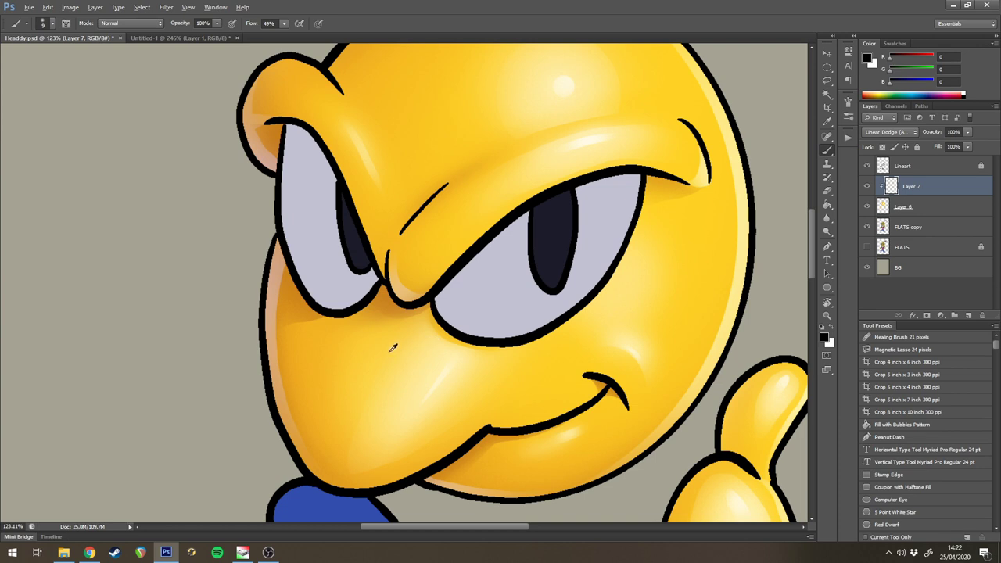
alt+click(415, 349)
key(l)
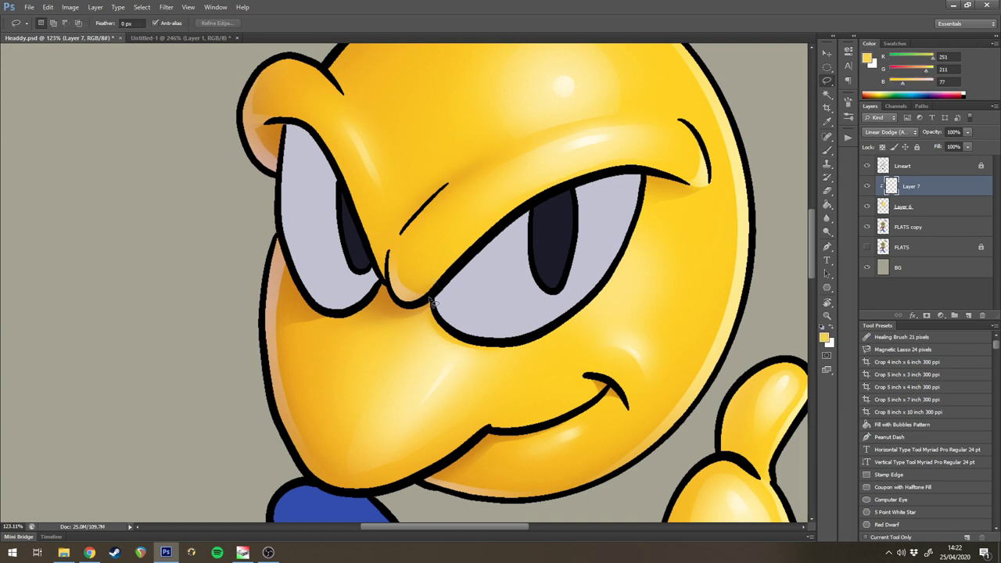
mouse_move(403, 282)
mouse_down()
mouse_move(460, 219)
mouse_move(496, 202)
mouse_up()
drag(501, 241, 469, 266)
key(b)
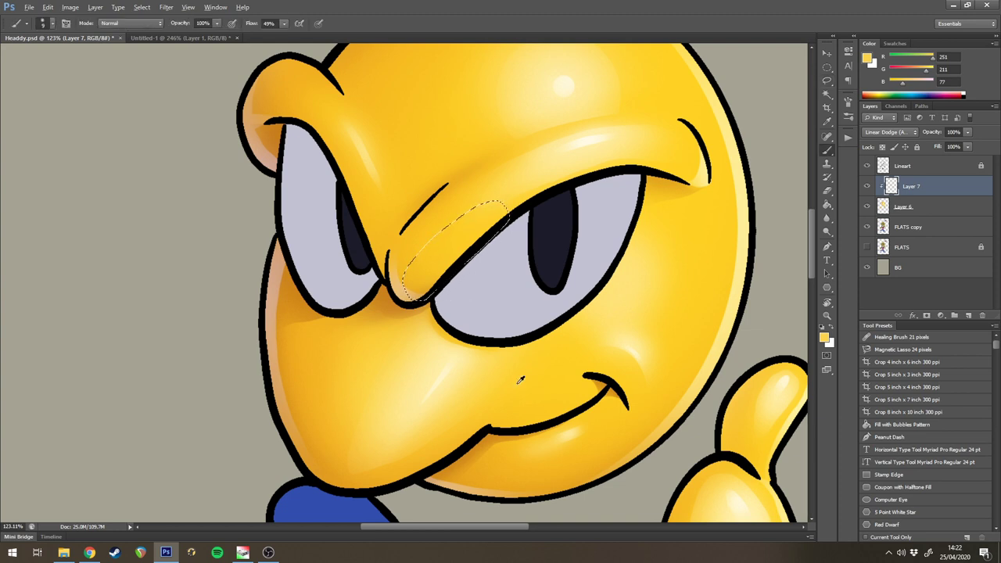
- Brush soft bounce light into the brow selection with orange tones sampled from the character, using a larger brush, and deselect
alt+click(283, 316)
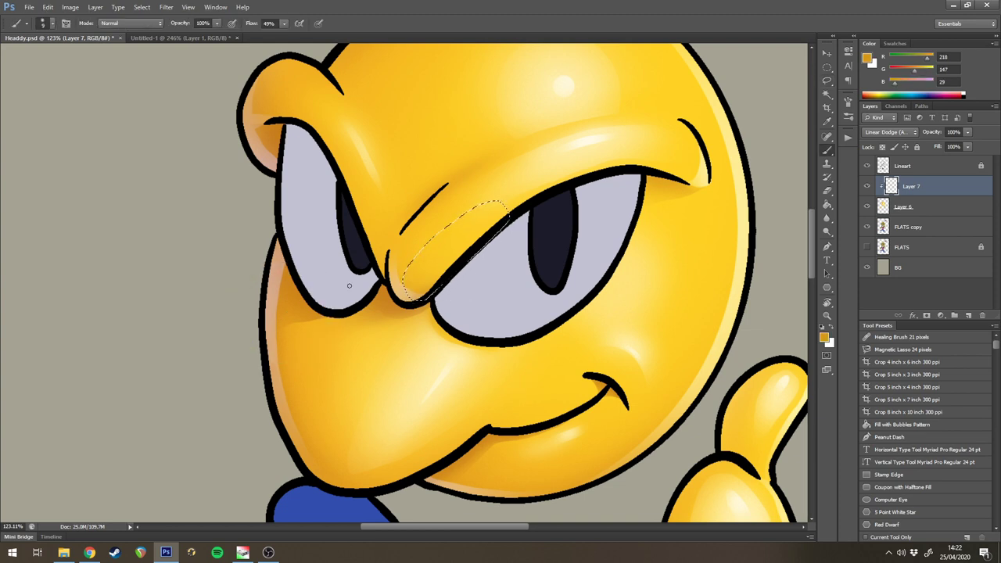
key(bracketright)
key(bracketright)
key(bracketright)
mouse_move(408, 291)
mouse_down()
mouse_move(457, 236)
mouse_move(481, 233)
mouse_up()
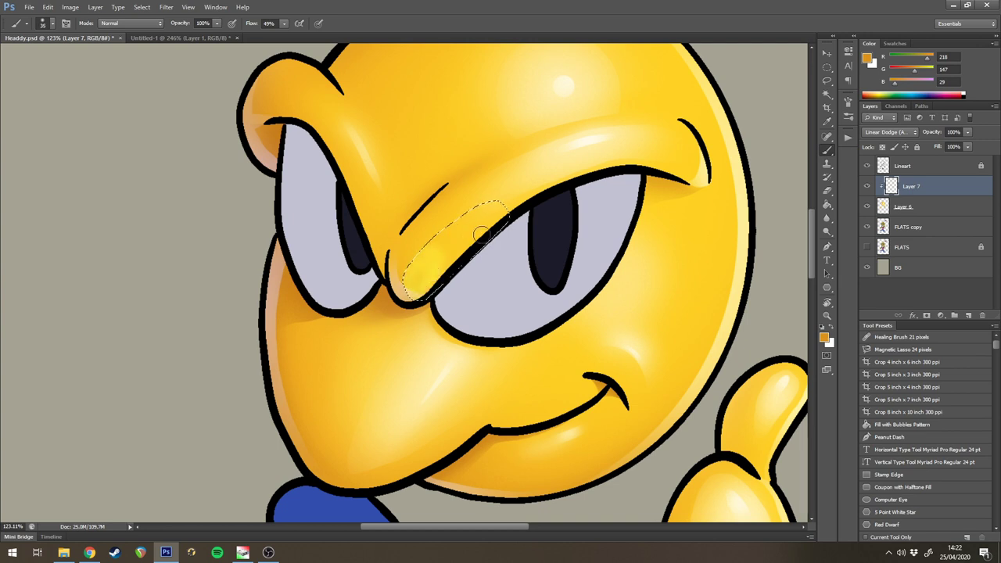
alt+click(419, 270)
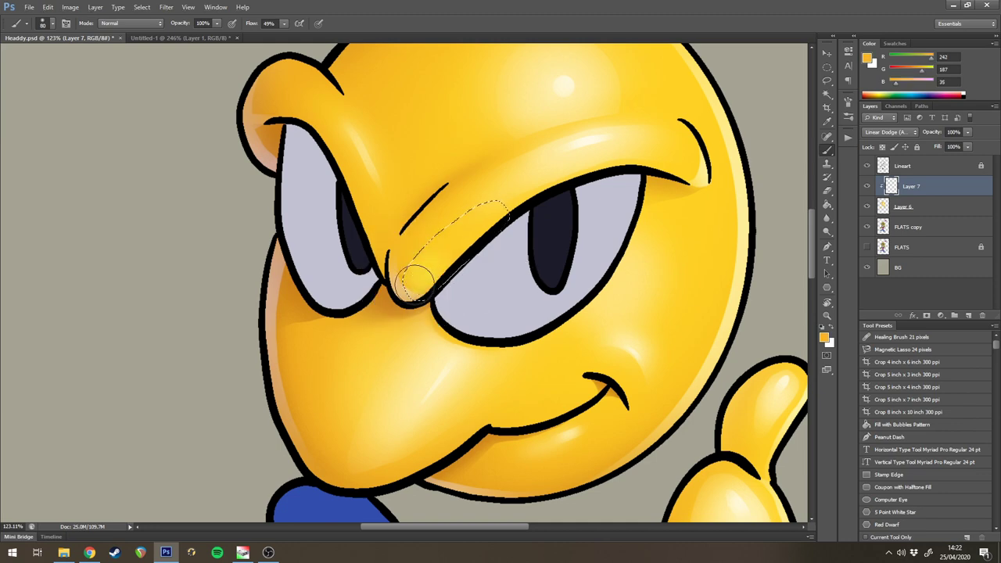
mouse_move(542, 230)
mouse_down()
mouse_move(462, 233)
mouse_move(537, 233)
mouse_up()
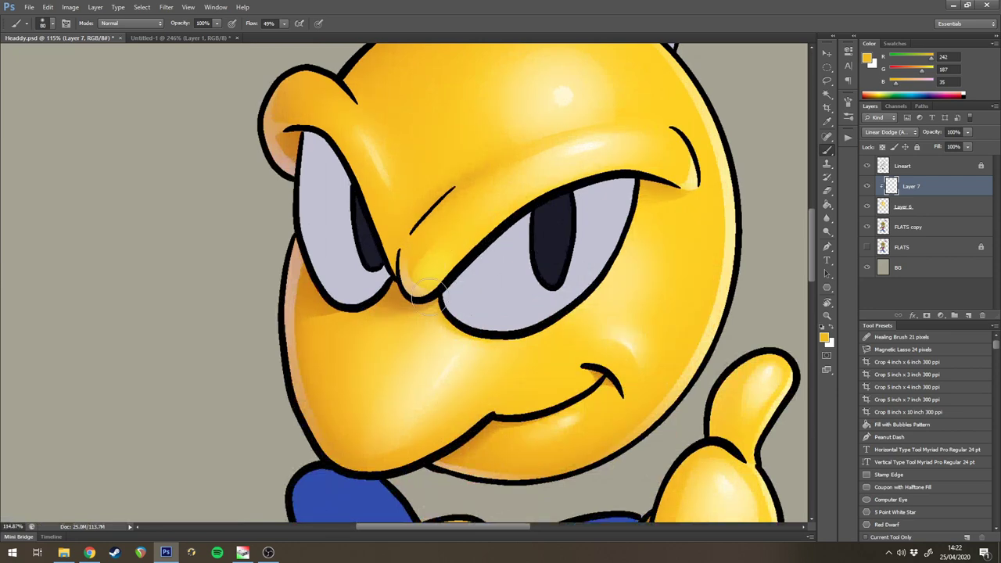
- Lower the bounce light layer's fill to 42%
drag(967, 147, 938, 157)
scroll(483, 274, down, 5)
scroll(483, 274, up, 4)
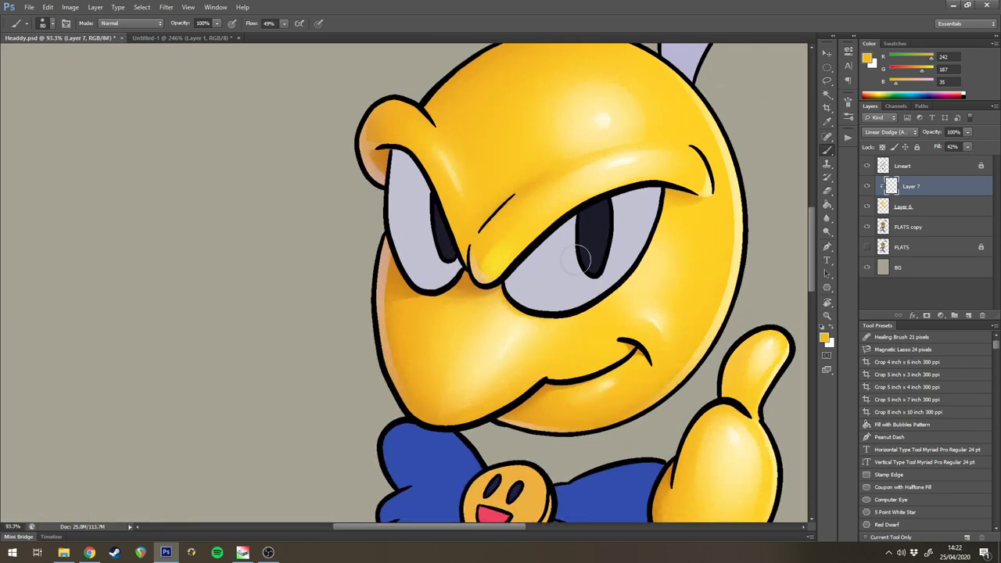
key(e)
key(b)
drag(591, 240, 570, 251)
mouse_move(227, 150)
mouse_down()
mouse_move(600, 206)
mouse_move(587, 167)
mouse_up()
- Lasso the side of the raised thumb facing the head and brush soft orange bounce light into it
key(l)
drag(617, 224, 602, 261)
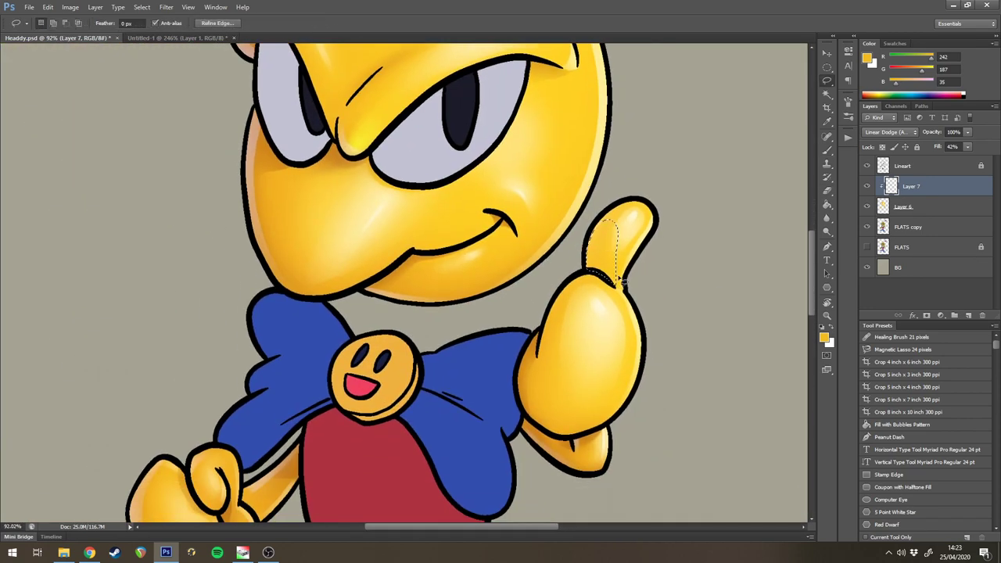
key(b)
key(bracketright)
key(bracketright)
key(bracketright)
drag(612, 325, 637, 205)
drag(249, 411, 419, 342)
drag(418, 342, 458, 342)
- Lasso a bounce light area on the clenched fist and brush the same soft orange into it
key(l)
mouse_move(373, 270)
mouse_down()
mouse_move(419, 313)
mouse_move(375, 272)
mouse_up()
key(b)
drag(489, 268, 443, 292)
- Change the bounce light layer's blend mode to Screen and adjust its fill
scroll(442, 292, down, 3)
click(890, 131)
click(879, 223)
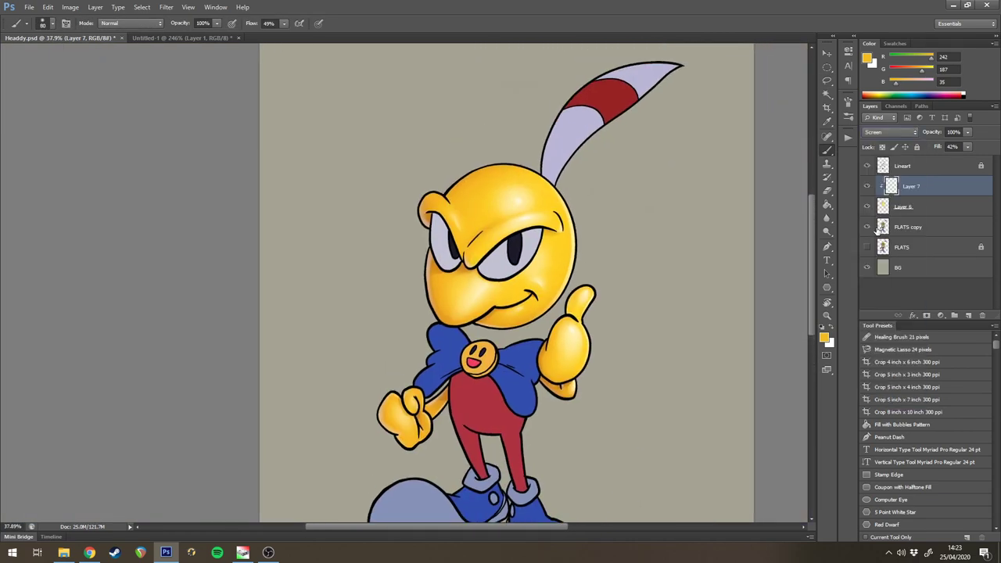
mouse_move(967, 146)
mouse_down()
mouse_move(998, 162)
mouse_move(970, 161)
mouse_up()
- Compare the artwork with and without the bounce light, merge it into Layer 6, and check the merged shading against the flats
click(867, 187)
click(866, 187)
key(ctrl+e)
click(867, 187)
click(867, 186)
- Review the finished yellow shading up close and select the FLATS copy layer
scroll(720, 232, up, 5)
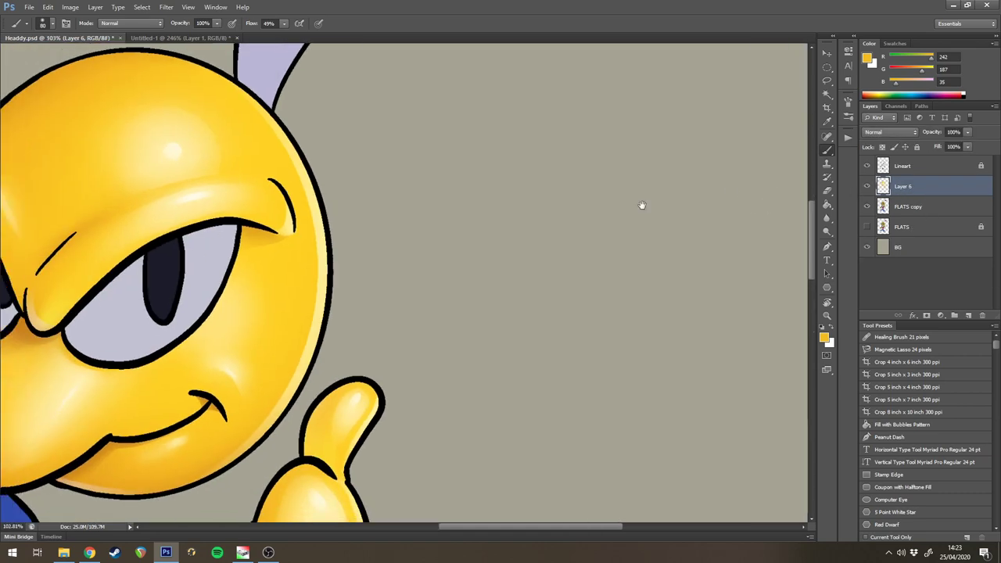
drag(445, 182, 710, 123)
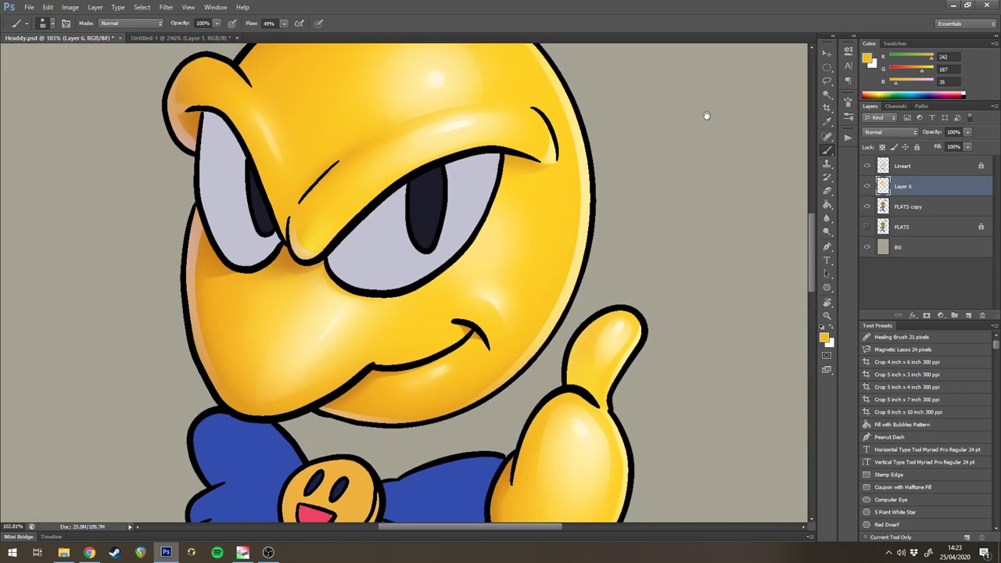
scroll(710, 141, down, 3)
scroll(671, 159, up, 1)
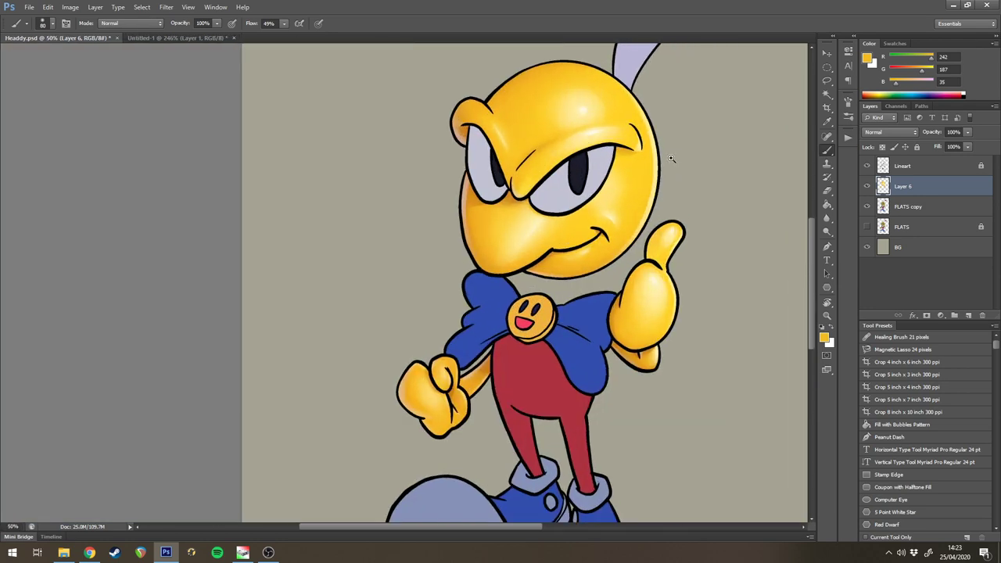
mouse_move(676, 162)
mouse_down()
mouse_move(706, 177)
mouse_move(686, 152)
mouse_move(641, 133)
mouse_up()
click(921, 208)
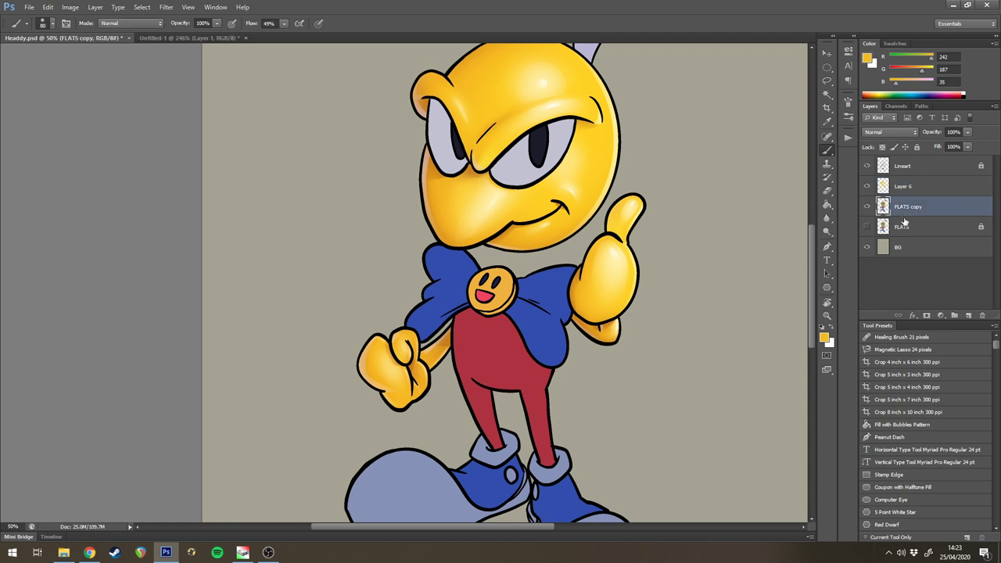
- Select the flat red body area with the Magic Wand, copy it to a new layer, and lock that layer's transparent pixels
key(w)
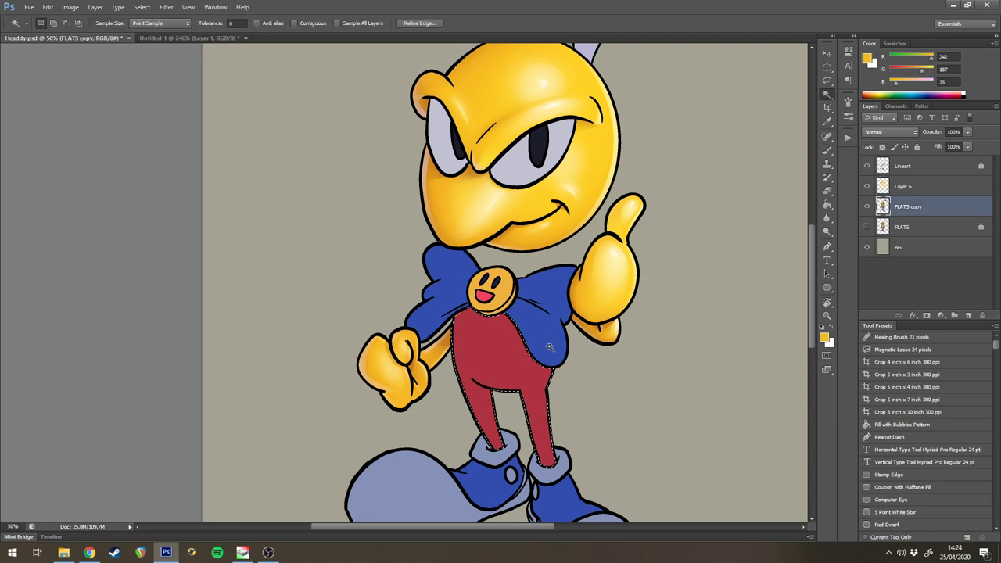
key(ctrl+shift+alt+n)
scroll(625, 282, down, 5)
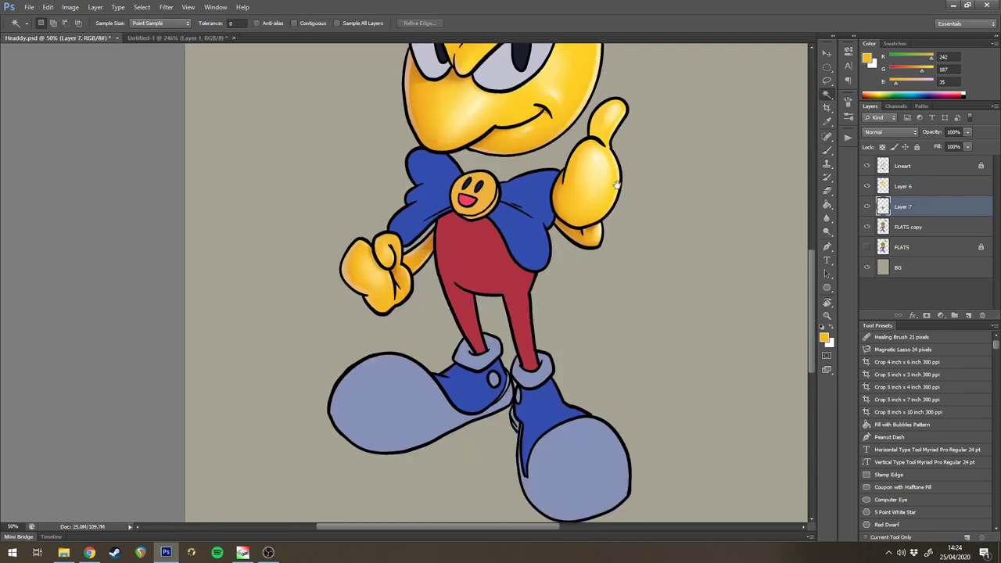
click(884, 147)
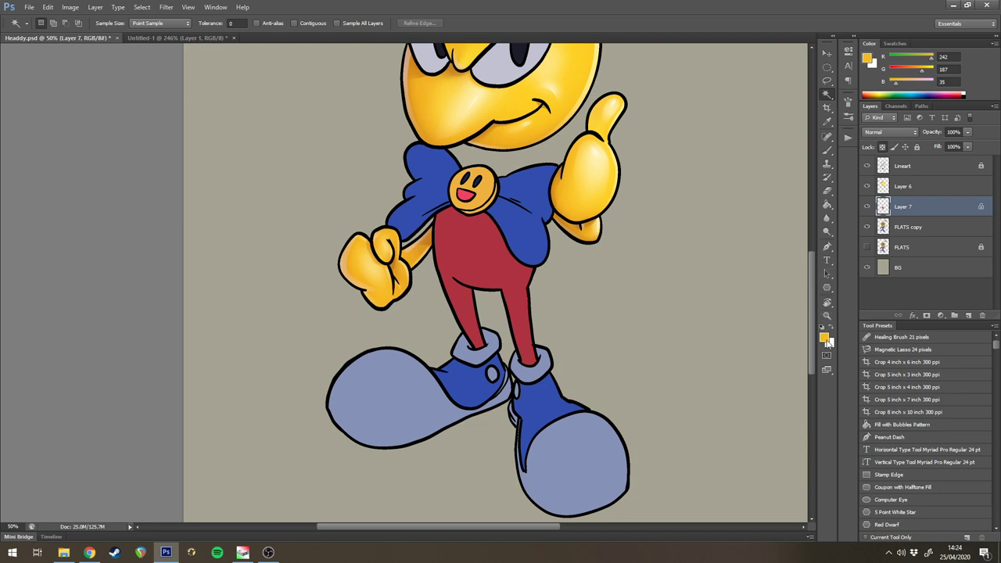
- Choose bright red, RGB 220, 22, 22, and fill the character's body and legs with the Paint Bucket
click(826, 339)
click(671, 280)
drag(640, 165, 647, 165)
click(775, 140)
key(w)
key(g)
click(508, 256)
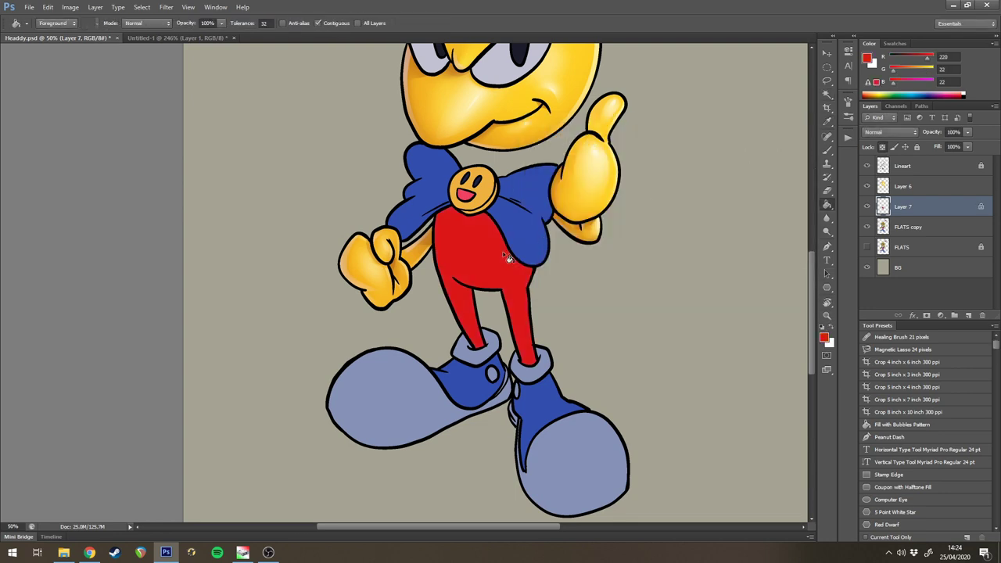
- Add a layer clipped to Layer 7 and brush darker red #a61010 shading along the edges of the body and legs
click(968, 316)
alt+click(912, 216)
click(825, 337)
click(648, 193)
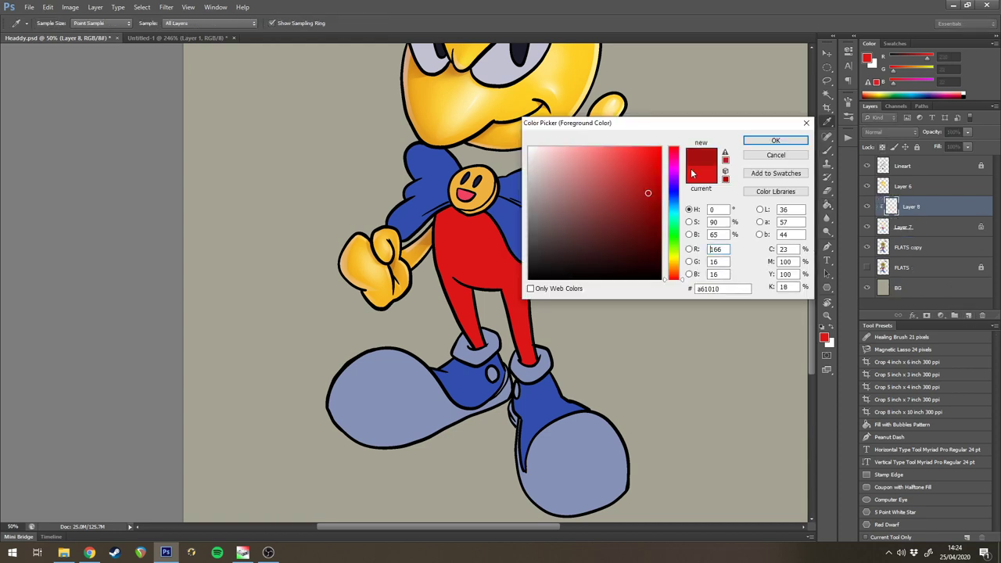
key(Return)
key(b)
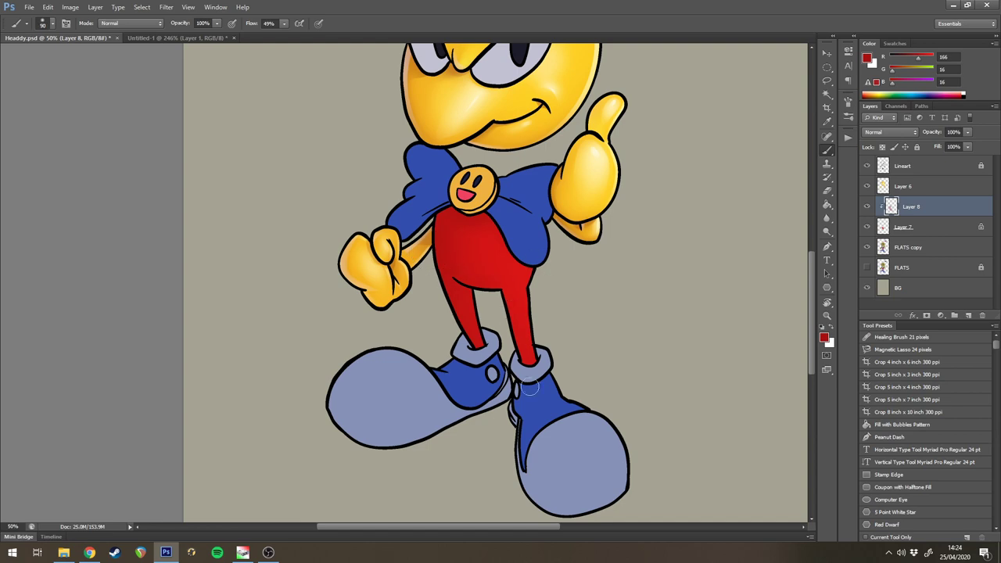
- Add another clipped layer, choose deep red RGB 105, 12, 12, and enlarge the brush for the darkest shading
click(968, 316)
alt+click(929, 216)
click(824, 337)
click(646, 226)
click(772, 141)
drag(426, 224, 488, 224)
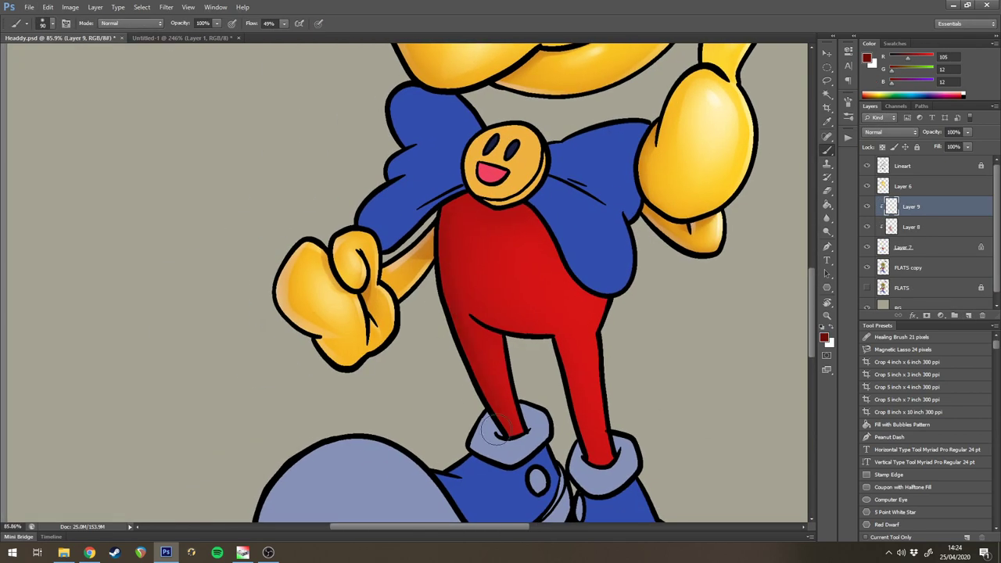
key(bracketright)
key(bracketright)
key(bracketright)
- Recreate the clipped deep shadow layer, lasso the area under the bow tie, and brush its dark red cast shadow onto the body
drag(899, 207, 981, 316)
click(968, 316)
key(l)
mouse_move(606, 262)
mouse_down()
mouse_move(521, 212)
mouse_move(606, 258)
mouse_up()
key(b)
alt+click(925, 215)
drag(520, 193, 605, 270)
key(ctrl+d)
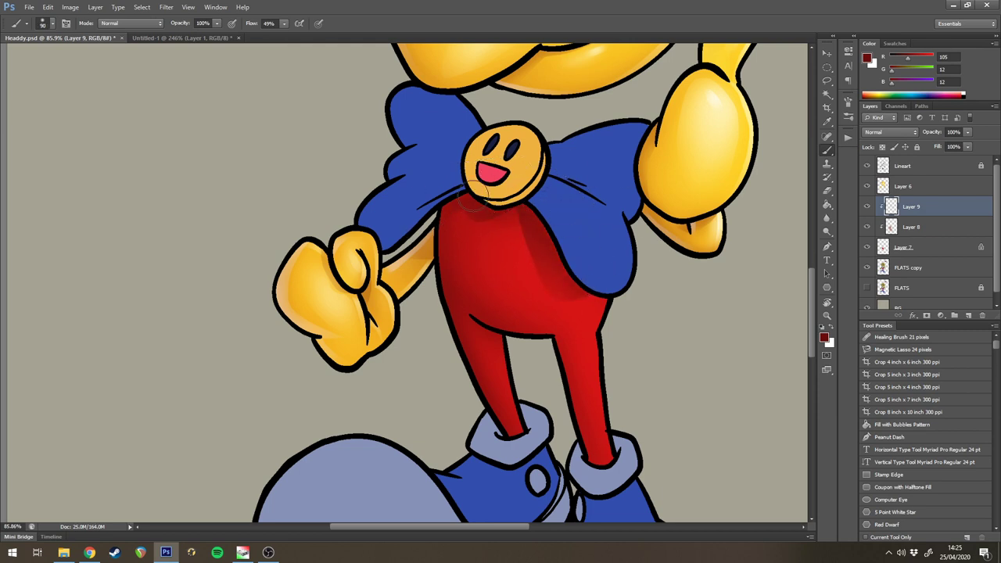
- Soften the bow tie's cast shadow with the Eraser, and brush a lassoed dark red shadow around the fold between belly and leg
key(e)
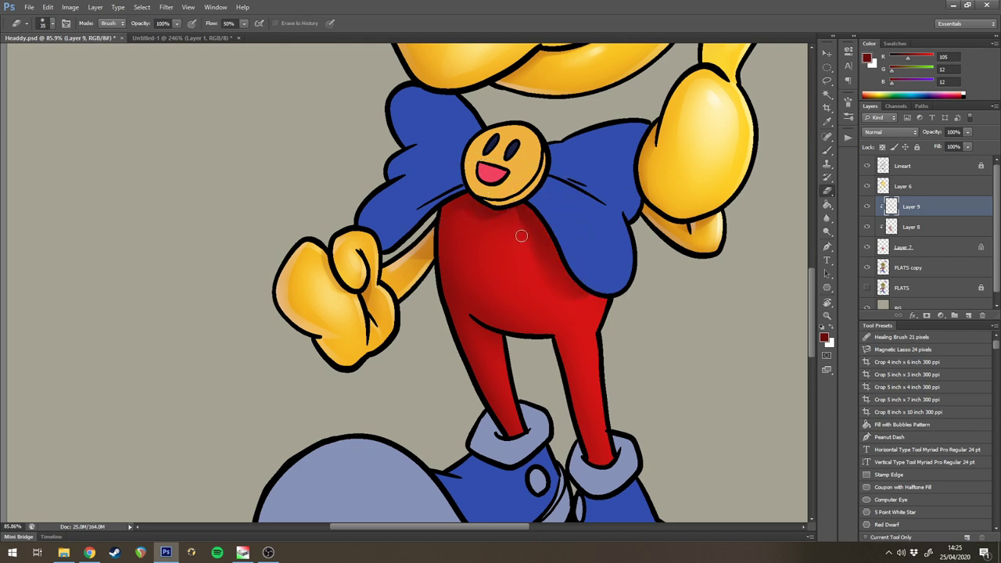
key(l)
mouse_move(458, 277)
mouse_down()
mouse_move(522, 348)
mouse_move(507, 326)
mouse_up()
key(b)
mouse_move(512, 285)
mouse_down()
mouse_move(495, 246)
mouse_move(495, 255)
mouse_up()
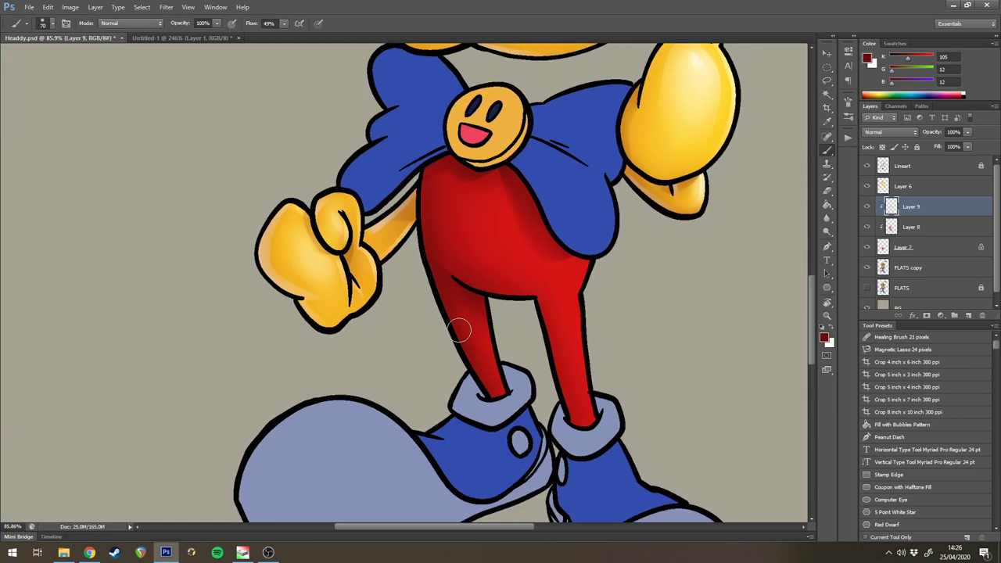
- Merge the two clipped shadow layers, Layer 9 and Layer 8, down into the red base Layer 7
mouse_move(643, 239)
mouse_down()
mouse_move(594, 301)
mouse_move(647, 297)
mouse_up()
key(ctrl+e)
drag(549, 400, 594, 400)
key(e)
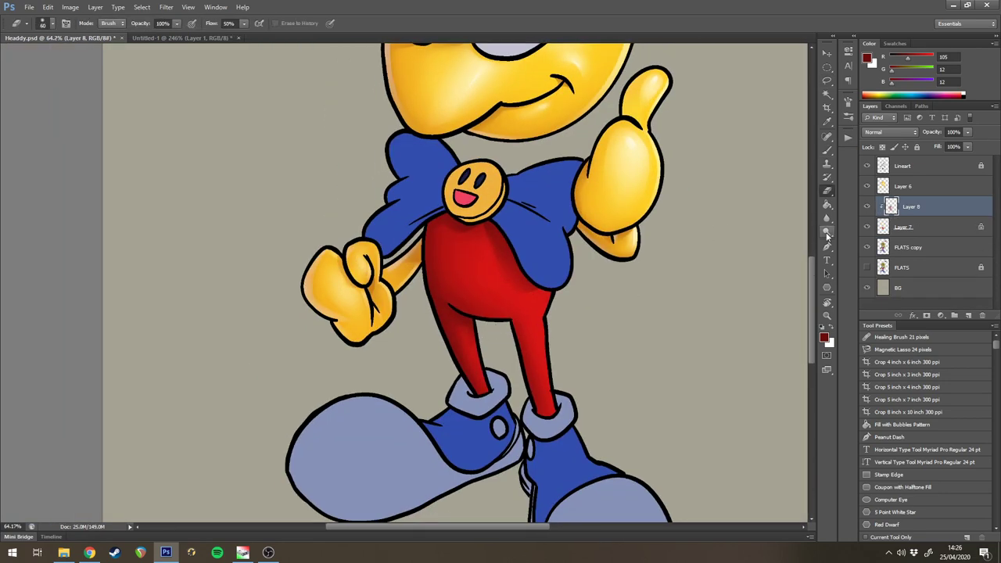
key(ctrl+e)
- Add a clipped layer above Layer 7, return to Layer 7, and choose light red RGB 243, 98, 98 for the highlights
click(968, 315)
alt+click(918, 217)
click(918, 226)
key(b)
alt+click(486, 264)
click(823, 337)
click(624, 148)
click(609, 153)
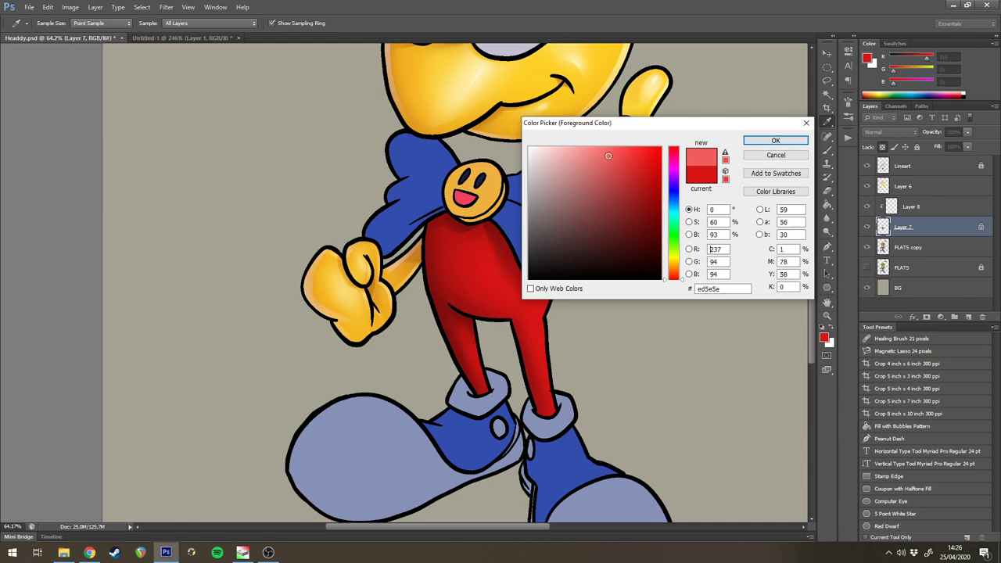
key(Return)
- Lasso the lit area of the belly, brush light red highlights onto the belly and both legs, and select clipped Layer 8
key(l)
mouse_move(483, 223)
mouse_down()
mouse_move(508, 291)
mouse_move(445, 229)
mouse_move(483, 223)
mouse_up()
key(b)
drag(502, 277, 478, 246)
drag(530, 309, 547, 407)
drag(466, 329, 469, 342)
key(e)
key(ctrl+d)
click(918, 206)
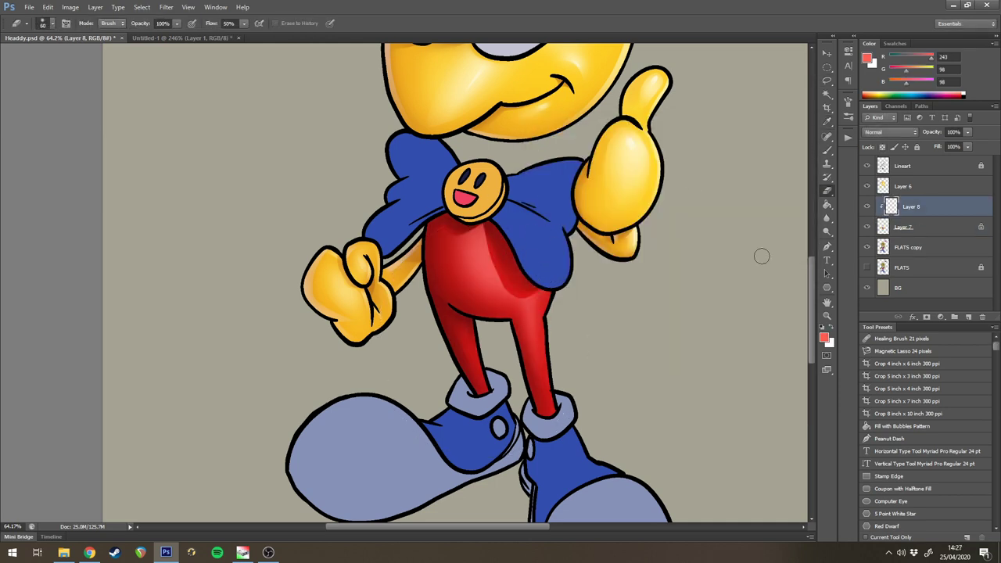
- Sample the belly's highlight red, brush along the edge of the cast shadow, and merge the touch-up down
key(b)
alt+click(482, 243)
scroll(625, 243, up, 5)
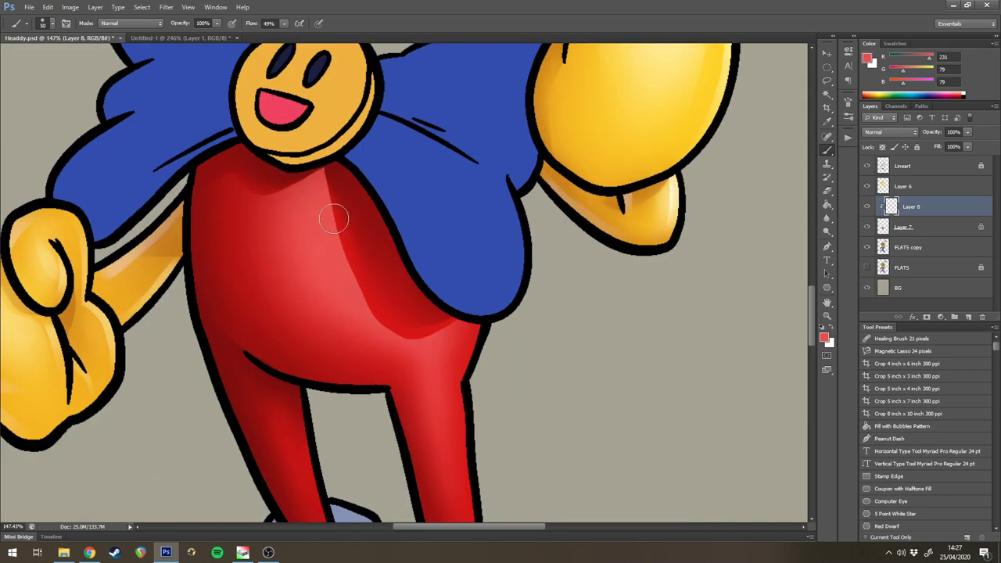
key(ctrl+e)
drag(595, 378, 500, 377)
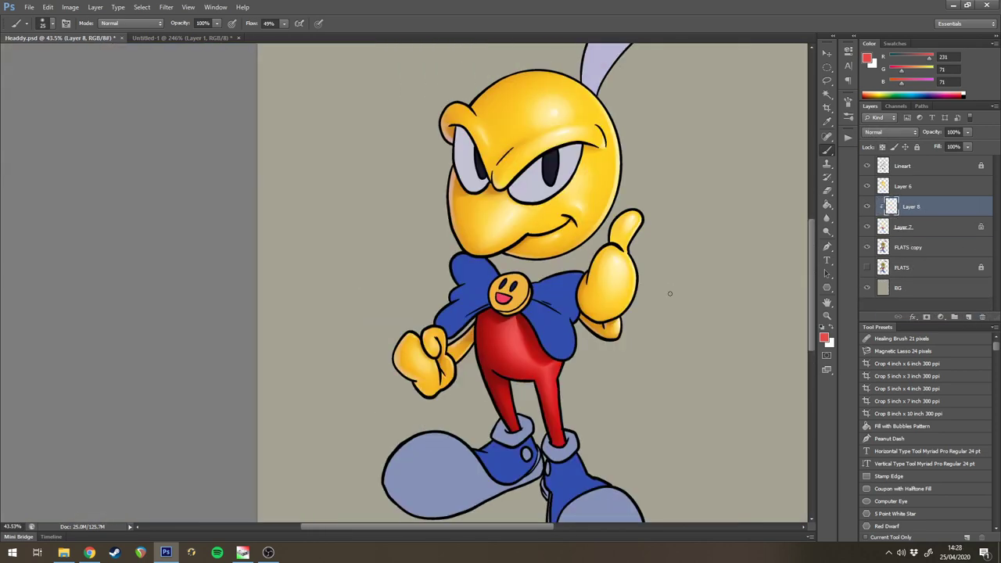
- Choose pale pink RGB 255, 172, 172, lasso a crescent on the belly beside the cast shadow, and brush a brighter highlight inside it
key(m)
click(823, 337)
click(571, 146)
key(Return)
mouse_move(531, 273)
mouse_down()
mouse_move(566, 257)
mouse_move(566, 145)
mouse_up()
drag(468, 246, 580, 365)
key(l)
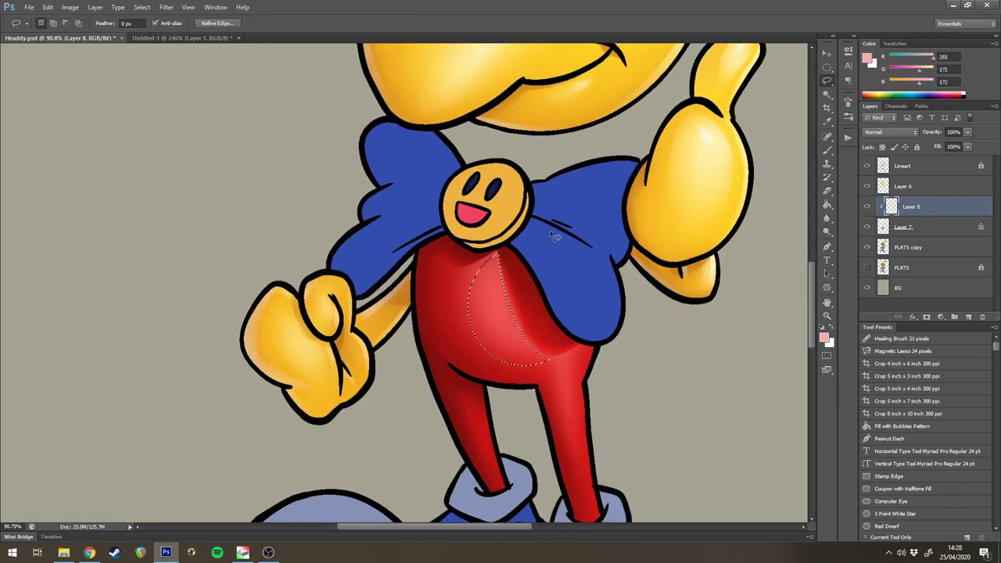
key(b)
drag(500, 312, 518, 261)
key(ctrl+d)
- Brush a narrow pale pink highlight down the leg below the bow tie's long tail, adjusting the brush size to fit
drag(550, 313, 540, 172)
key(bracketleft)
key(bracketleft)
key(bracketleft)
key(bracketleft)
key(bracketleft)
key(bracketleft)
key(bracketleft)
mouse_move(560, 301)
mouse_down()
mouse_move(559, 265)
mouse_move(581, 391)
mouse_up()
key(l)
key(b)
key(bracketright)
key(bracketright)
key(bracketright)
key(bracketright)
drag(570, 328, 546, 179)
key(ctrl+d)
- Merge the pink highlights into Layer 7, add a new layer clipped to it, and lasso a small highlight area on the belly
drag(614, 257, 557, 257)
key(ctrl+e)
click(969, 317)
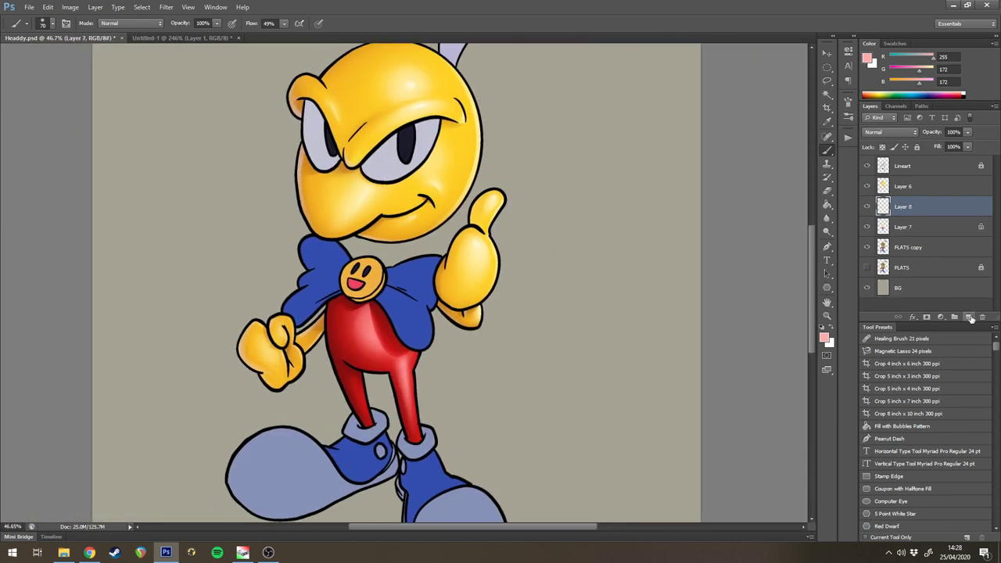
alt+scroll(330, 365, up, 3)
key(l)
mouse_move(414, 291)
mouse_down()
mouse_move(441, 306)
mouse_move(408, 311)
mouse_up()
key(ctrl+alt+g)
- Choose pale peach RGB 255, 226, 206 and paint the brightest highlights on the red body and leg
key(b)
click(824, 337)
click(672, 270)
click(553, 146)
key(Return)
key(ctrl+d)
key(l)
mouse_move(461, 386)
mouse_down()
mouse_move(552, 222)
mouse_move(576, 259)
mouse_up()
key(b)
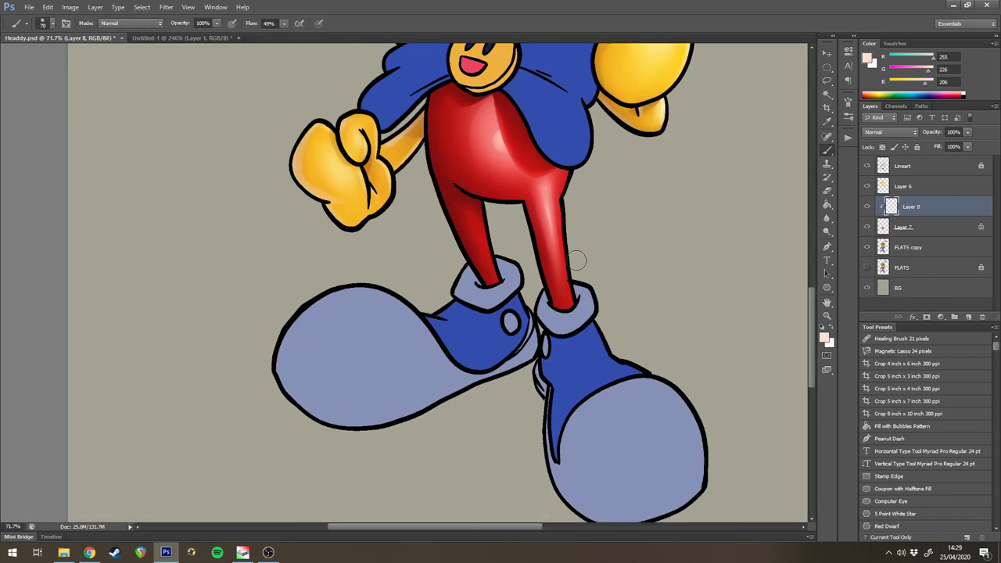
- Set the clipped layer to Hard Light and brush blue-grey RGB 151, 168, 195 rim light along the body's left edge
scroll(616, 218, down, 6)
scroll(389, 364, up, 5)
click(889, 131)
click(879, 278)
click(824, 337)
click(673, 202)
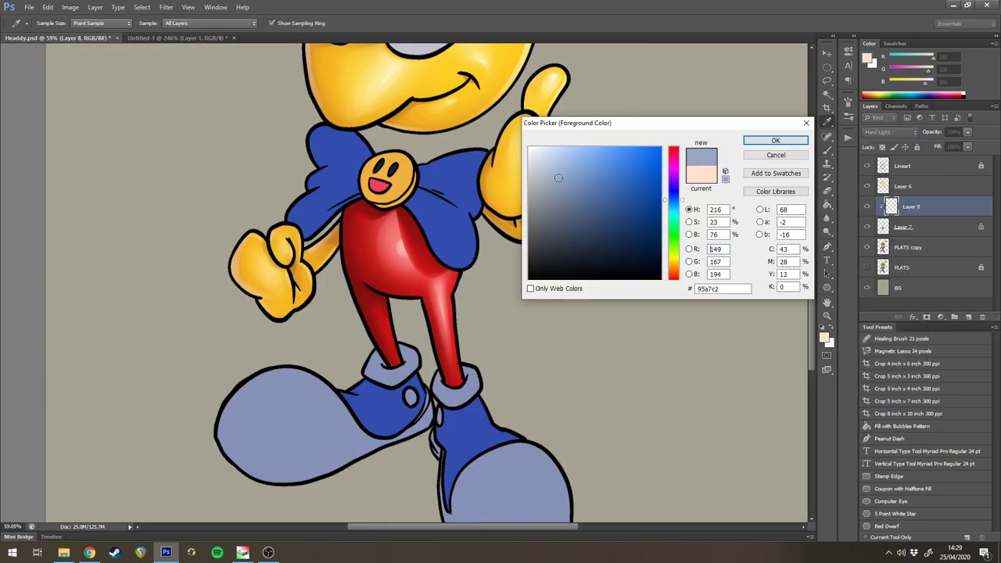
key(Return)
alt+scroll(352, 289, up, 2)
drag(349, 192, 347, 236)
scroll(500, 281, down, 6)
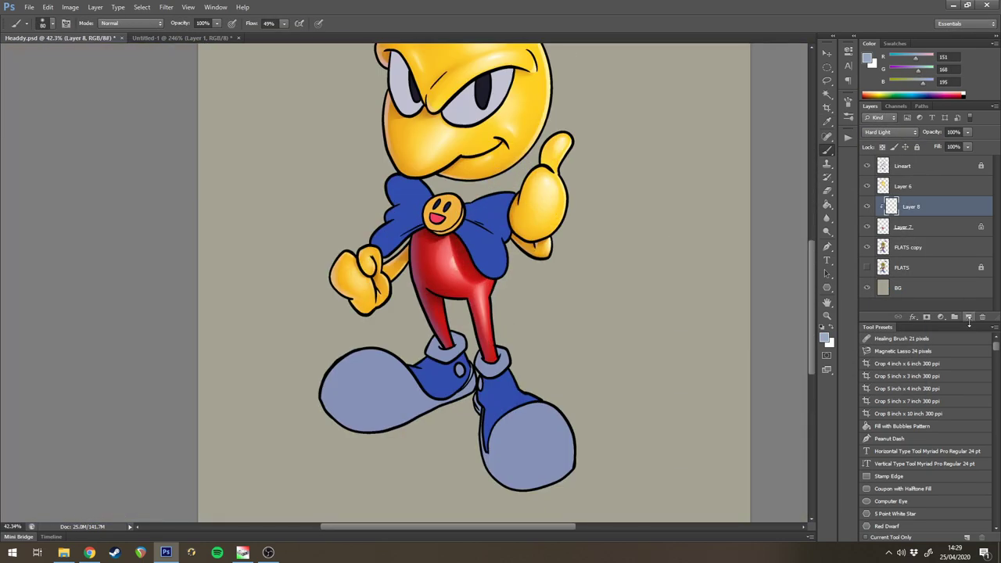
- Add another clipped Hard Light layer, lasso a thin strip along the left edge of body and leg, and brush crisp blue-grey rim light inside
click(968, 316)
click(889, 131)
click(881, 286)
scroll(488, 284, up, 9)
key(l)
drag(349, 139, 343, 173)
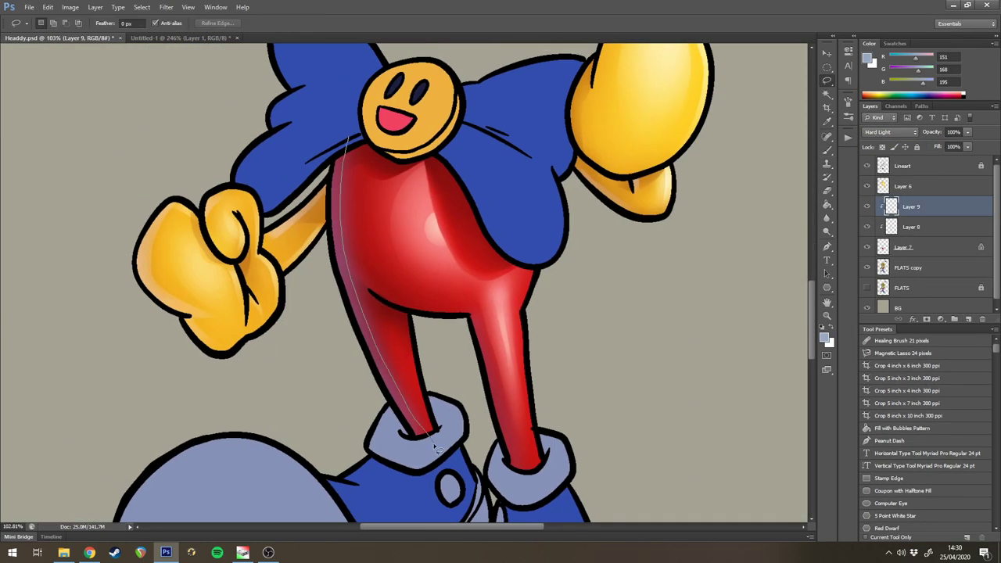
drag(412, 317, 382, 301)
key(b)
drag(431, 431, 366, 329)
key(ctrl+d)
- Refine the rim light with another lassoed area on the leg, and erase the excess near the bow tie
scroll(438, 317, down, 6)
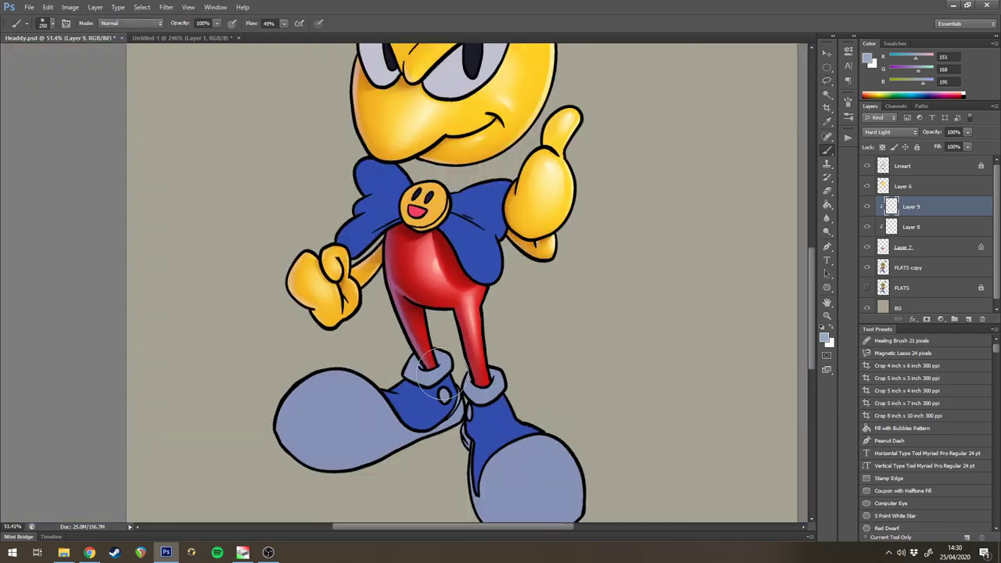
scroll(548, 462, up, 7)
key(l)
drag(423, 359, 402, 365)
key(ctrl+d)
key(e)
drag(217, 49, 341, 216)
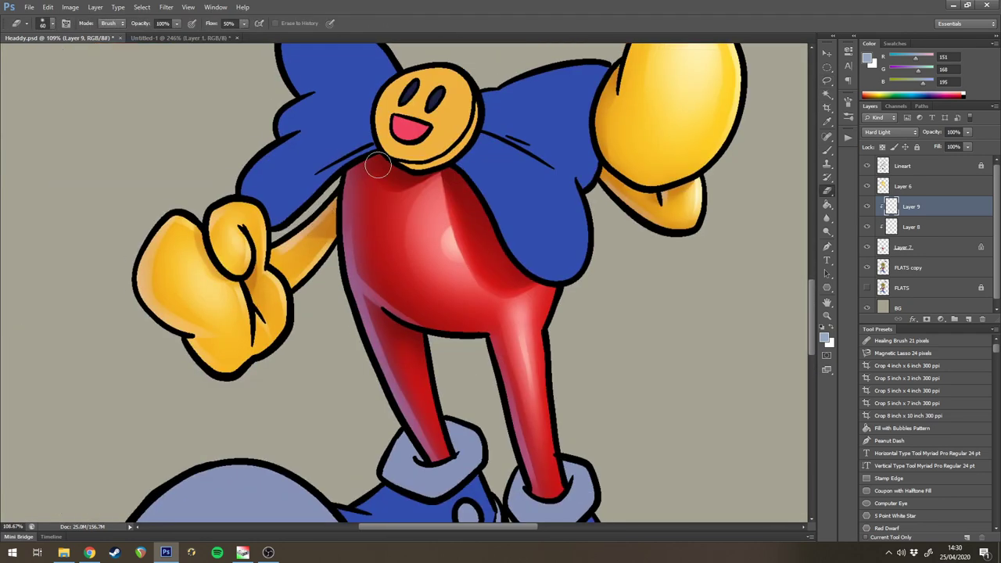
- Merge both rim light layers with the red base layer into a single layer
scroll(476, 391, down, 6)
shift+click(923, 247)
key(ctrl+e)
- Add a clipped layer in Screen mode above Layer 9 and choose pale beige RGB 222, 220, 190 for the bounce light
click(968, 319)
alt+click(922, 217)
click(824, 337)
click(548, 162)
click(775, 140)
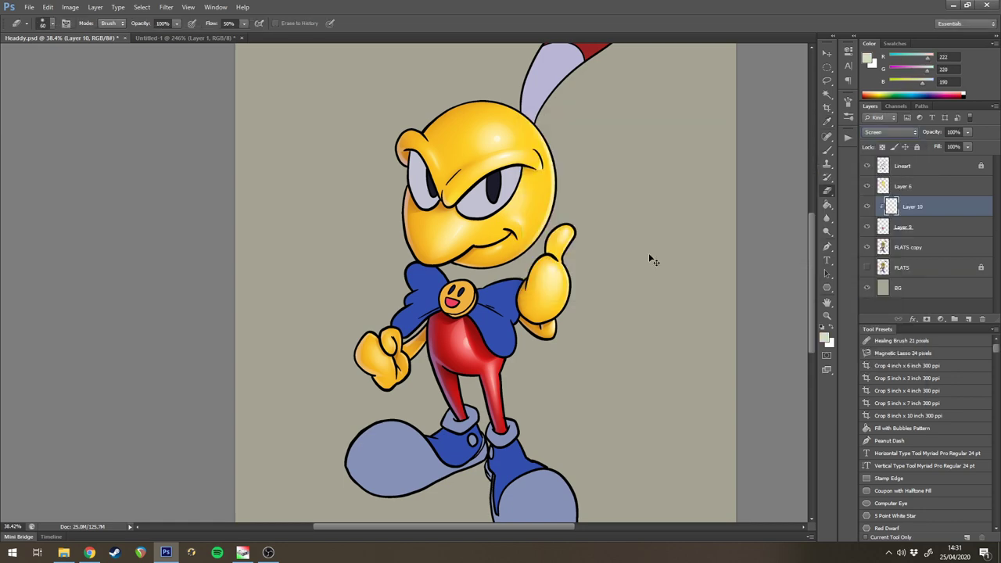
- Lasso a strip along the right edge of the hip and outer leg, brush beige bounce light into it, and switch to the Eraser
scroll(507, 419, up, 8)
key(l)
drag(492, 255, 477, 301)
drag(541, 444, 495, 258)
key(b)
drag(505, 305, 507, 424)
key(ctrl+d)
key(e)
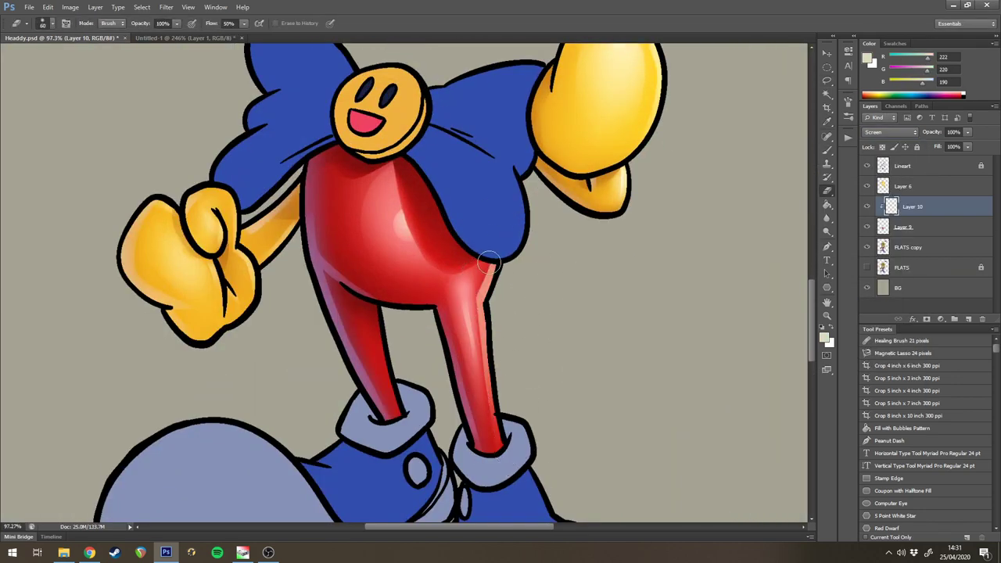
- Lasso the inner edge of the other leg and paint bounce light there, softening it with the Eraser
key(l)
drag(372, 301, 386, 303)
key(b)
key(e)
scroll(563, 250, down, 5)
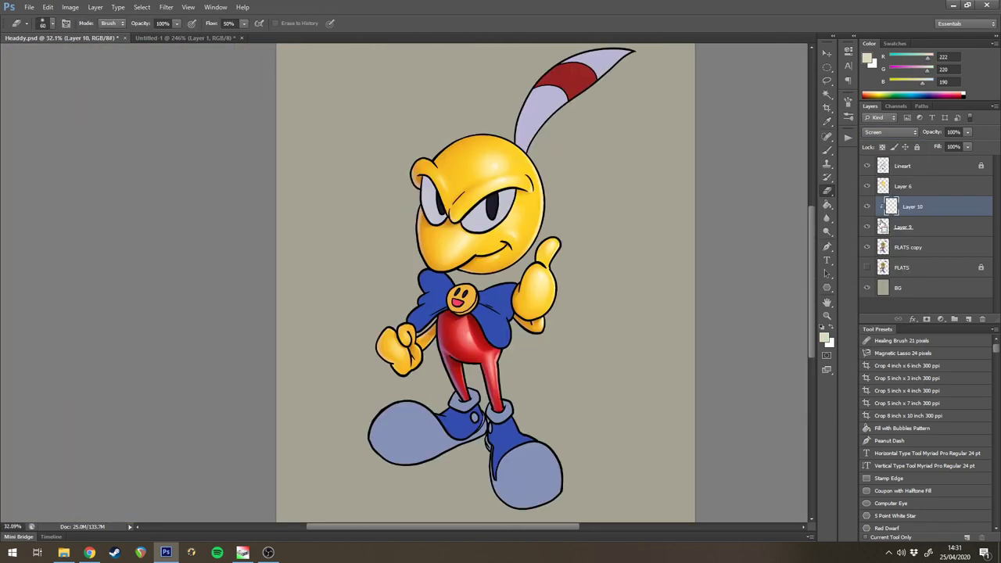
- Merge the bounce light, red and yellow shading layers down into the FLATS copy layer
key(ctrl+e)
click(900, 191)
key(ctrl+e)
key(ctrl+e)
- Copy the eye whites from FLATS copy onto their own layer and fill them with pale lavender RGB 231, 227, 246
key(w)
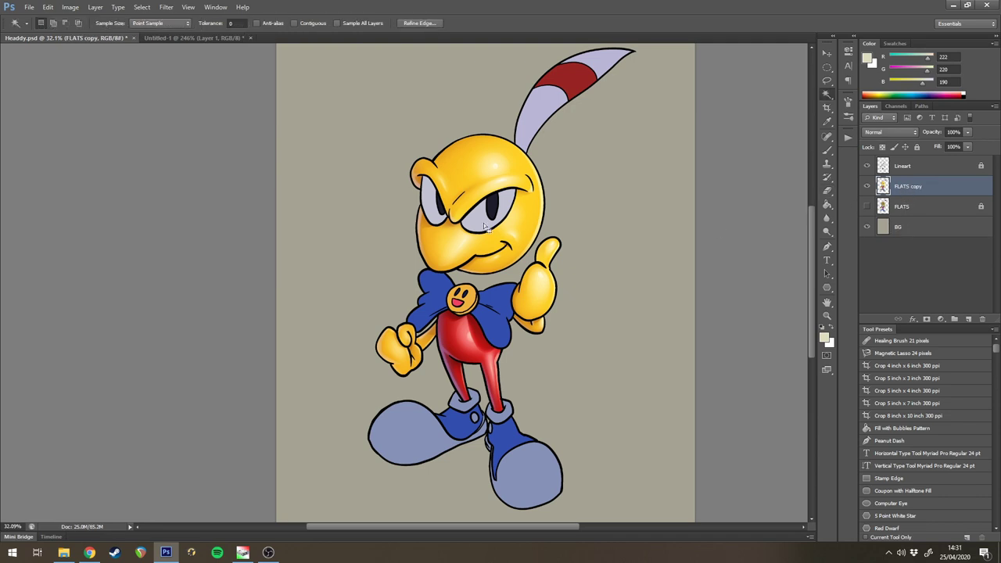
key(ctrl+j)
click(823, 337)
click(673, 185)
key(Return)
key(g)
click(432, 222)
- Add a clipped layer above the eye whites and brush soft shadows onto them in grey-lavender RGB 186, 182, 204
click(968, 318)
key(ctrl+alt+g)
key(b)
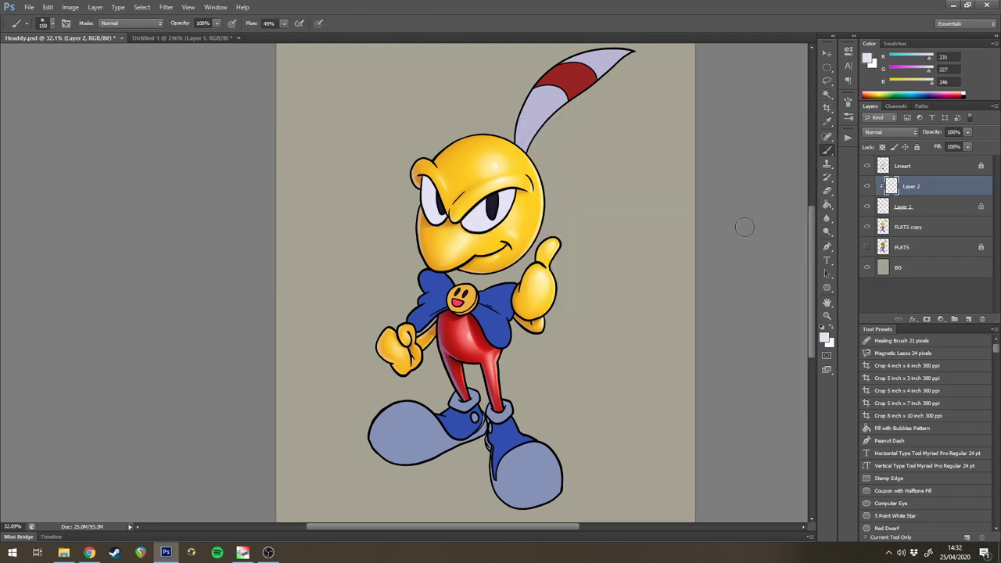
scroll(478, 209, up, 6)
alt+click(478, 210)
click(823, 337)
click(548, 180)
click(544, 174)
key(Return)
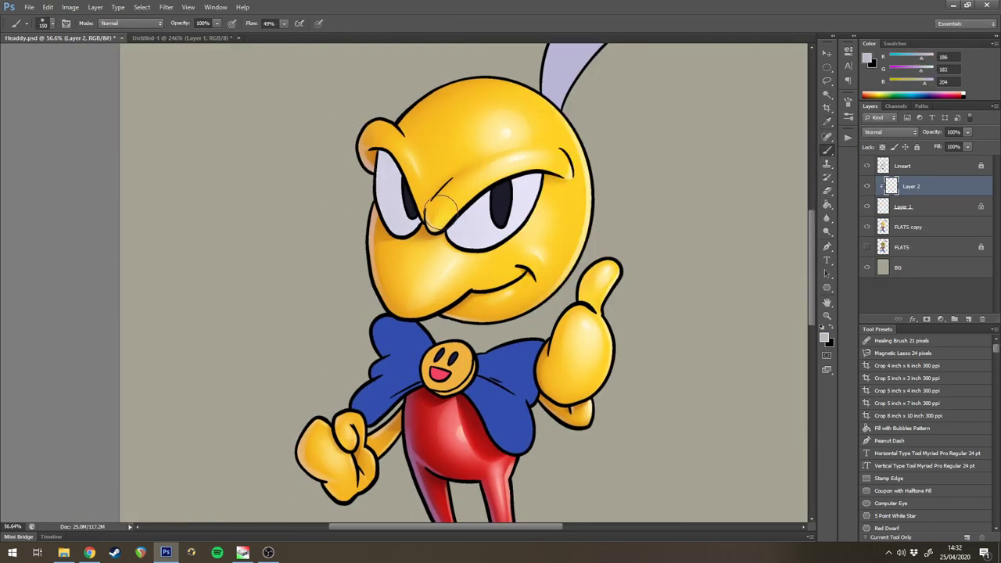
drag(439, 215, 434, 269)
- Deepen the eye shadows on another clipped layer with RGB 156, 151, 176 and a smaller brush, and merge the eye layers
key(bracketleft)
key(bracketleft)
key(bracketleft)
key(ctrl+shift+alt+n)
key(ctrl+alt+g)
click(823, 337)
click(543, 190)
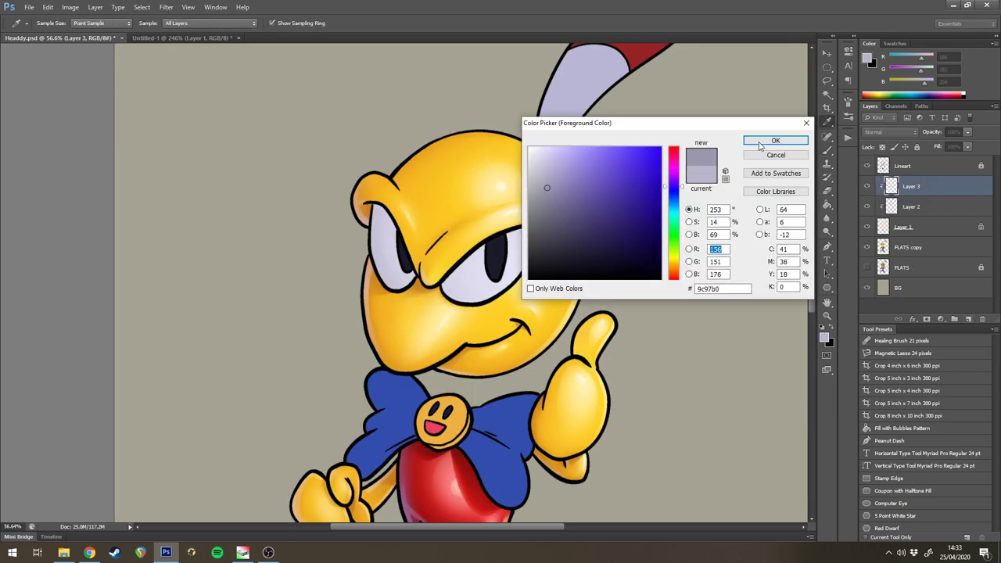
click(782, 139)
key(bracketleft)
key(bracketleft)
shift+click(920, 226)
key(ctrl+e)
- On a new clipped layer, lasso the areas beneath the brow on both eyes and brush cast shadows into them
key(ctrl+shift+alt+n)
key(ctrl+alt+g)
scroll(558, 213, up, 4)
key(l)
drag(469, 254, 473, 258)
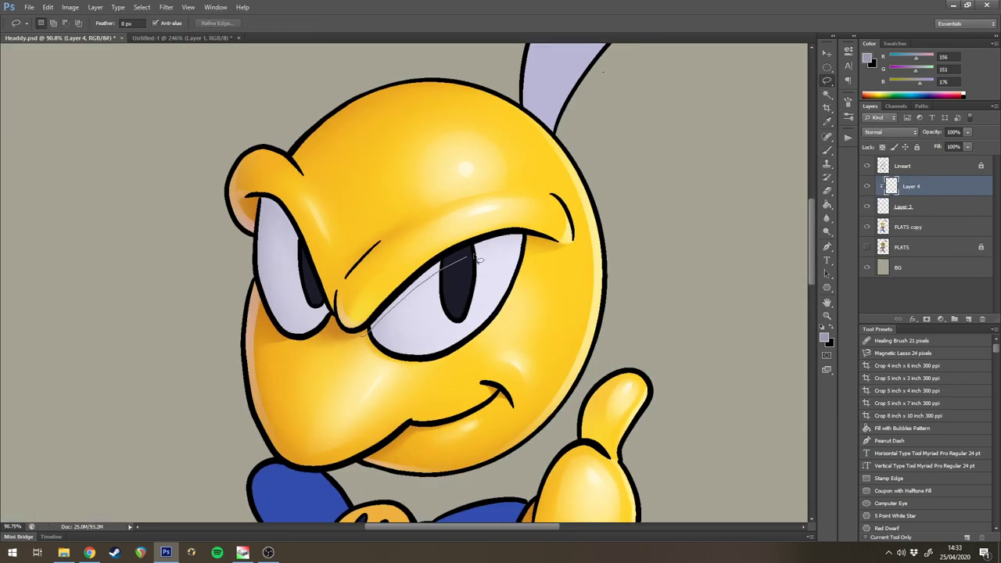
key(b)
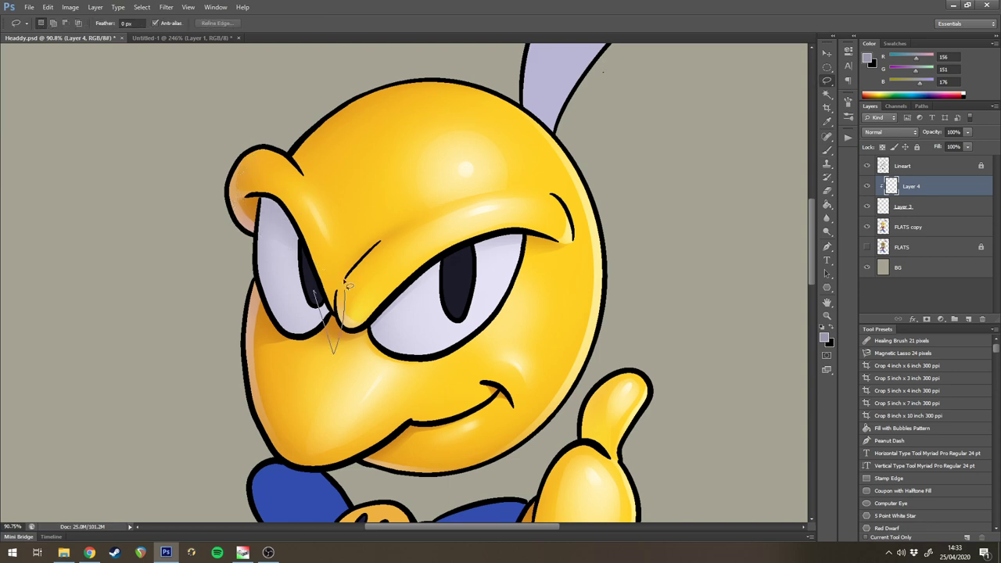
scroll(391, 359, down, 5)
scroll(477, 312, up, 5)
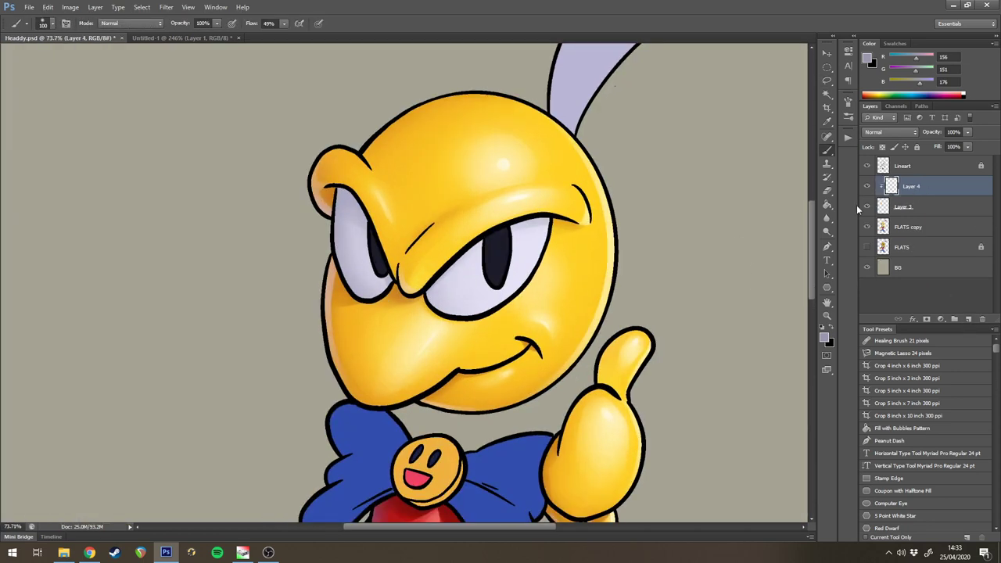
- Lasso areas of the larger eye white and brush near-white RGB 253, 253, 255 highlights into them
key(l)
drag(468, 258, 505, 323)
key(b)
click(824, 337)
drag(536, 152, 528, 147)
key(Return)
key(l)
mouse_move(548, 234)
mouse_down()
mouse_move(520, 288)
mouse_move(525, 258)
mouse_up()
key(b)
- Lasso an area of the smaller eye white beside the pupil, brush a near-white highlight into it, and clear the selection
key(l)
drag(383, 283, 346, 228)
key(b)
mouse_move(360, 270)
mouse_down()
mouse_move(380, 246)
mouse_move(377, 254)
mouse_up()
key(l)
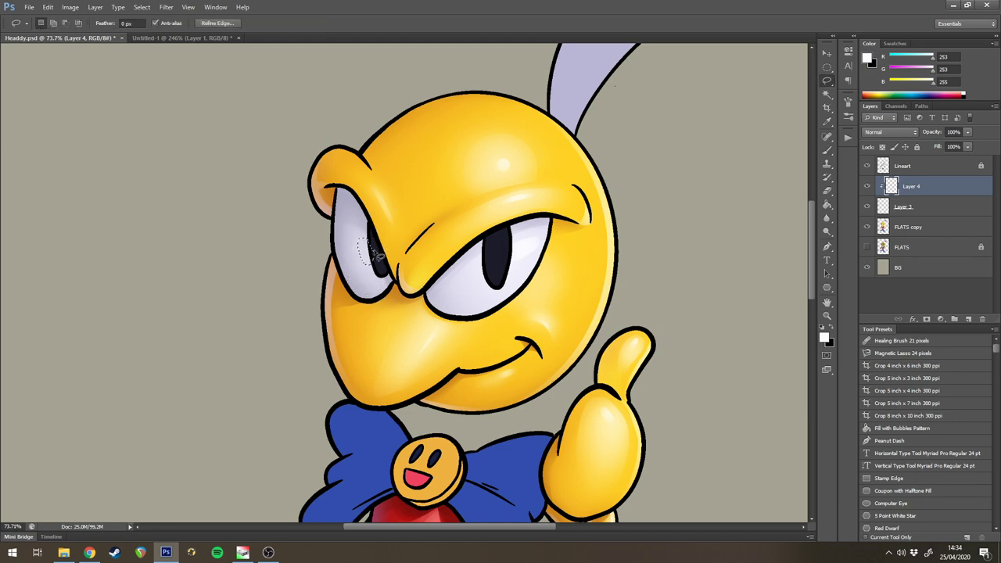
key(b)
key(ctrl+d)
- Add a Hard Light layer for the eyes and brush a soft rim light onto the outer edge in periwinkle RGB 151, 165, 211
scroll(465, 194, up, 1)
click(968, 319)
click(890, 132)
click(880, 285)
click(824, 337)
click(565, 164)
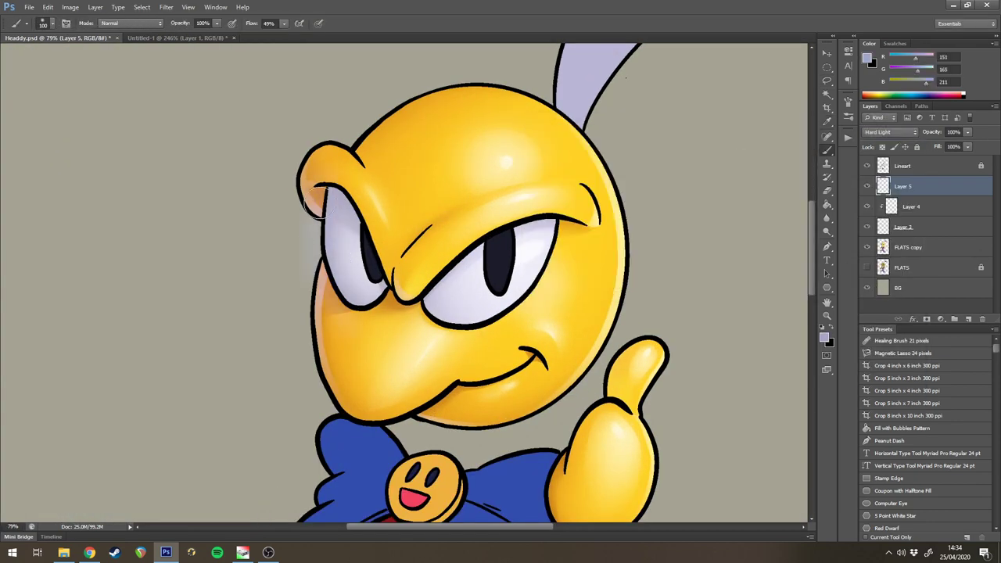
- Add a second clipped Hard Light layer, lasso the outer side of the smaller eye, and brush periwinkle rim light onto the eyes
click(968, 318)
click(890, 132)
click(880, 285)
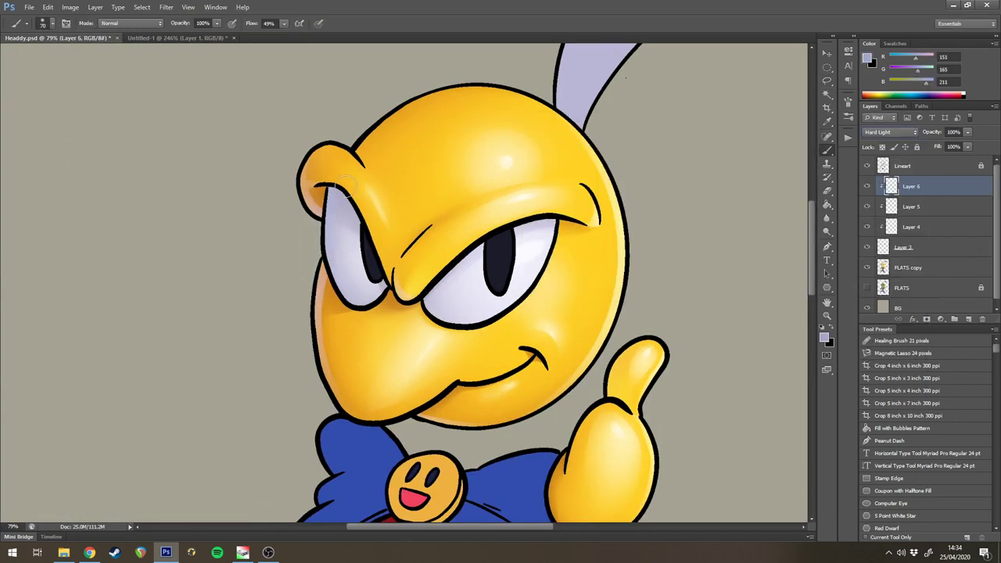
key(l)
drag(331, 130, 374, 321)
key(b)
key(ctrl+h)
drag(340, 284, 335, 202)
mouse_move(554, 210)
mouse_down()
mouse_move(489, 210)
mouse_move(545, 210)
mouse_up()
key(bracketright)
drag(378, 162, 328, 161)
- Merge all the eye layers down into FLATS copy and toggle its visibility to check the rendering
shift+click(911, 248)
key(ctrl+e)
key(ctrl+e)
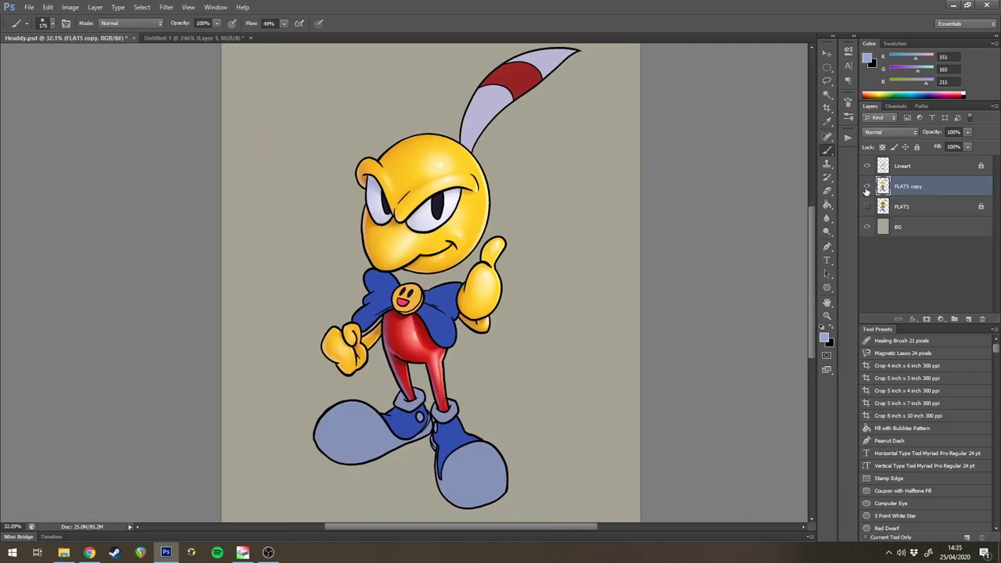
click(866, 188)
click(865, 188)
- Copy the blue bow and shoe areas onto their own layer and recolour them with a brighter blue
drag(516, 151, 564, 151)
key(w)
click(525, 185)
drag(548, 454, 591, 104)
click(462, 219)
key(ctrl+j)
click(823, 337)
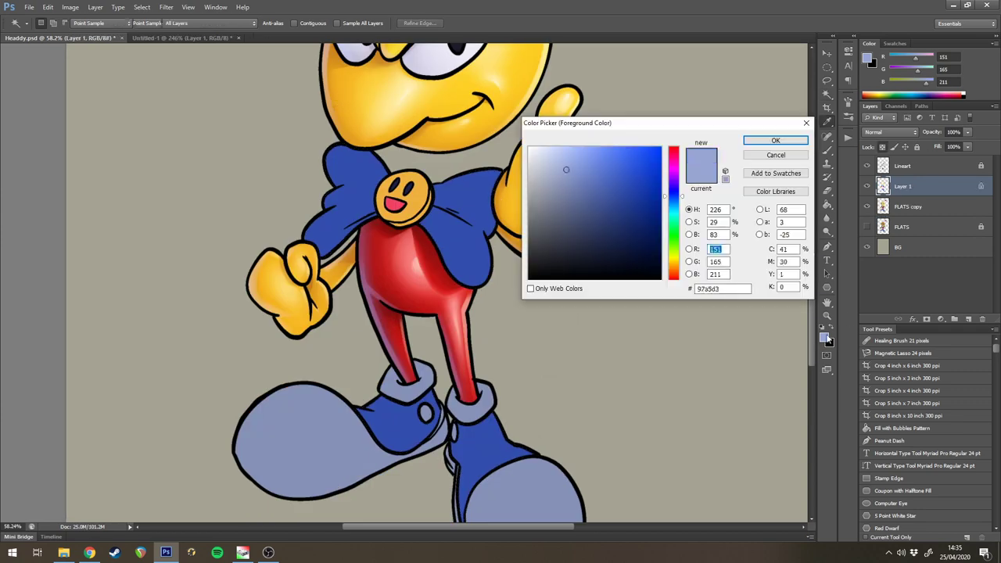
click(633, 172)
click(768, 140)
key(alt+BackSpace)
click(824, 337)
click(768, 136)
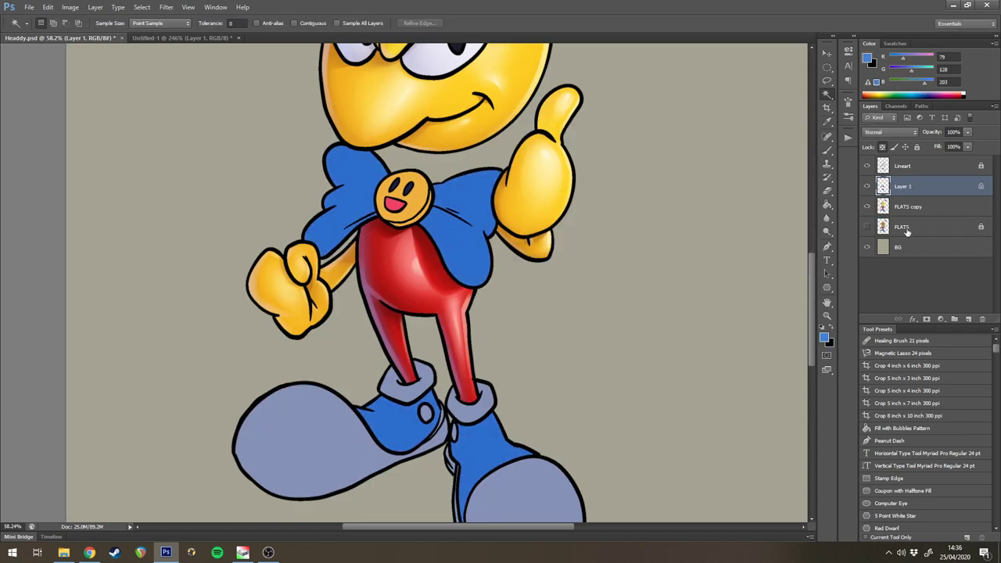
- Add a clipped layer above the blue areas and brush broad shadows over the bow and shoes in RGB 54, 90, 144
click(969, 318)
key(ctrl+alt+g)
click(824, 337)
click(611, 204)
click(768, 139)
key(b)
drag(330, 122, 312, 235)
drag(572, 385, 547, 385)
- Refine the bow's blue shadows with a smaller brush and soften them with the Eraser
key(bracketleft)
key(bracketleft)
key(bracketleft)
key(bracketleft)
key(bracketleft)
key(bracketleft)
key(bracketleft)
key(bracketleft)
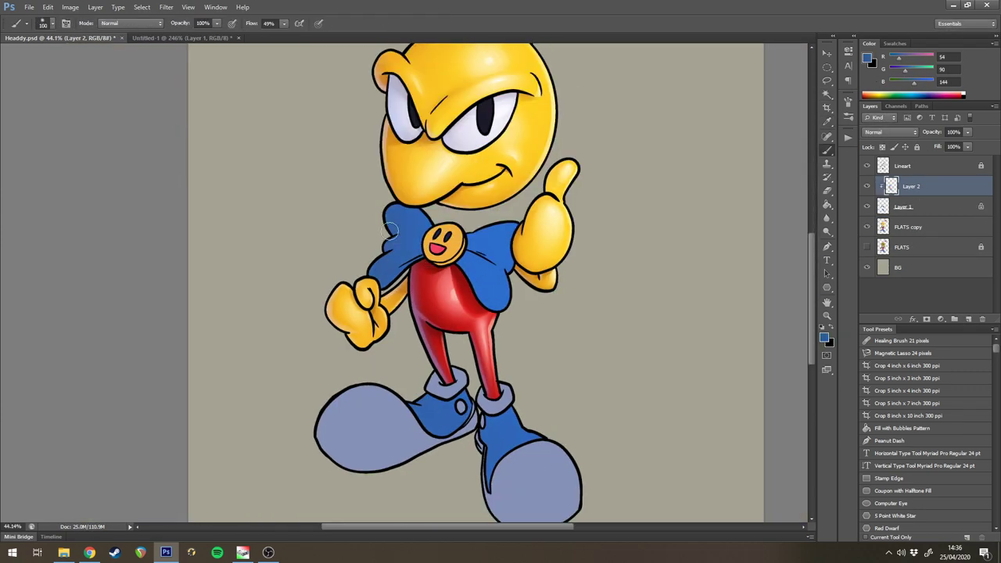
scroll(398, 237, up, 3)
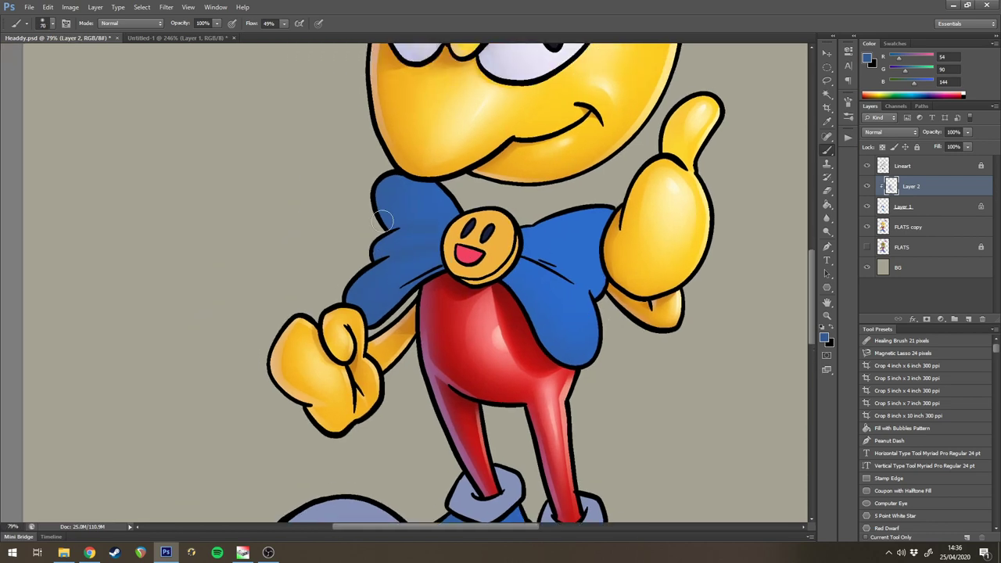
mouse_move(601, 288)
mouse_down()
mouse_move(607, 181)
mouse_move(589, 73)
mouse_up()
key(l)
key(e)
drag(568, 153, 643, 470)
scroll(568, 229, down, 5)
- Add another clipped layer and brush deeper shadows onto the bow and shoes in dark blue RGB 39, 61, 94
click(967, 319)
key(ctrl+alt+g)
click(823, 337)
click(602, 218)
click(774, 137)
key(b)
scroll(567, 277, up, 5)
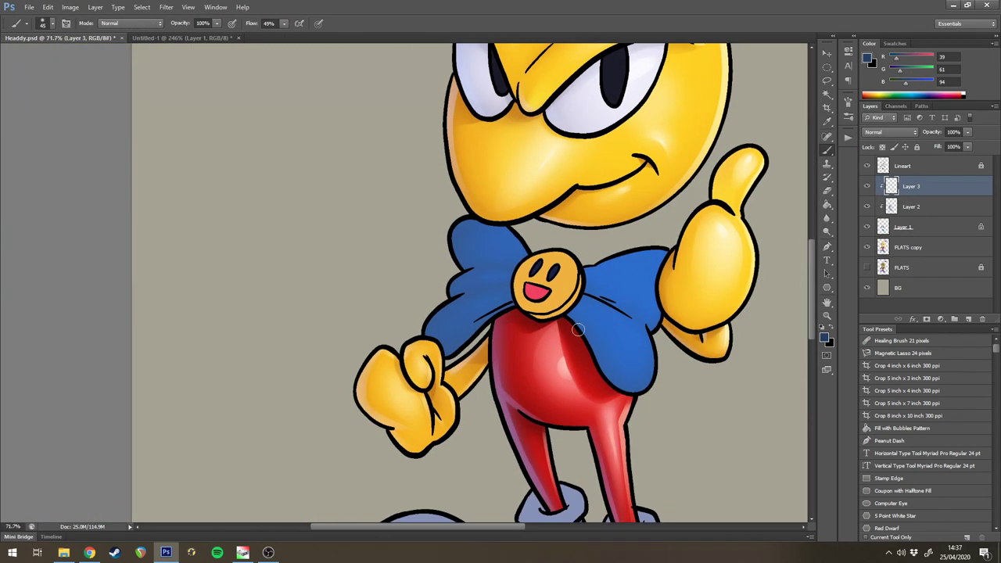
scroll(524, 313, down, 5)
scroll(467, 324, right, 2)
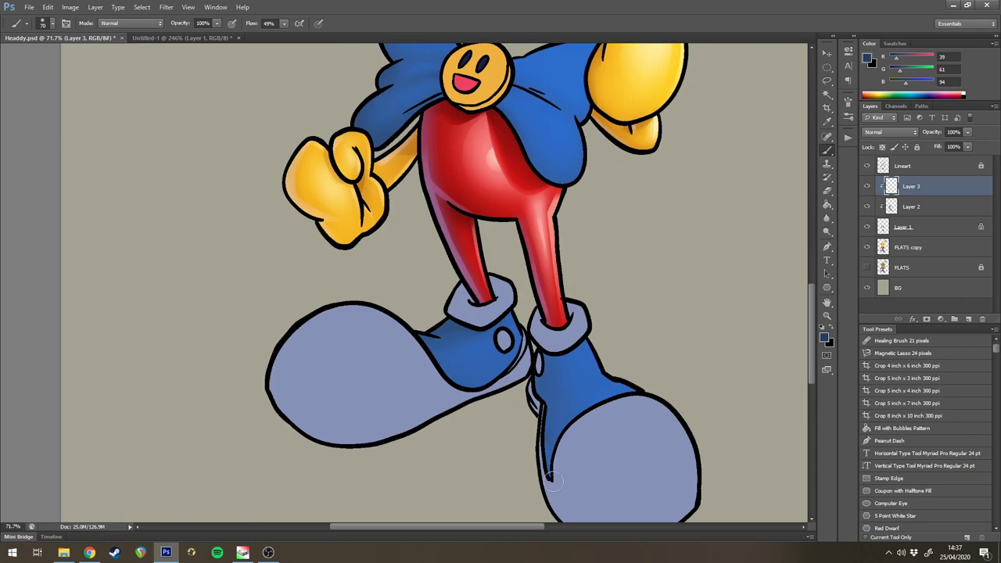
drag(572, 260, 595, 315)
- On a new clipped layer, lasso the part of the bow beside the badge and brush a dark blue cast shadow there
click(967, 319)
alt+click(945, 195)
scroll(563, 196, up, 5)
key(l)
mouse_move(569, 163)
mouse_down()
mouse_move(572, 261)
mouse_move(570, 166)
mouse_up()
key(b)
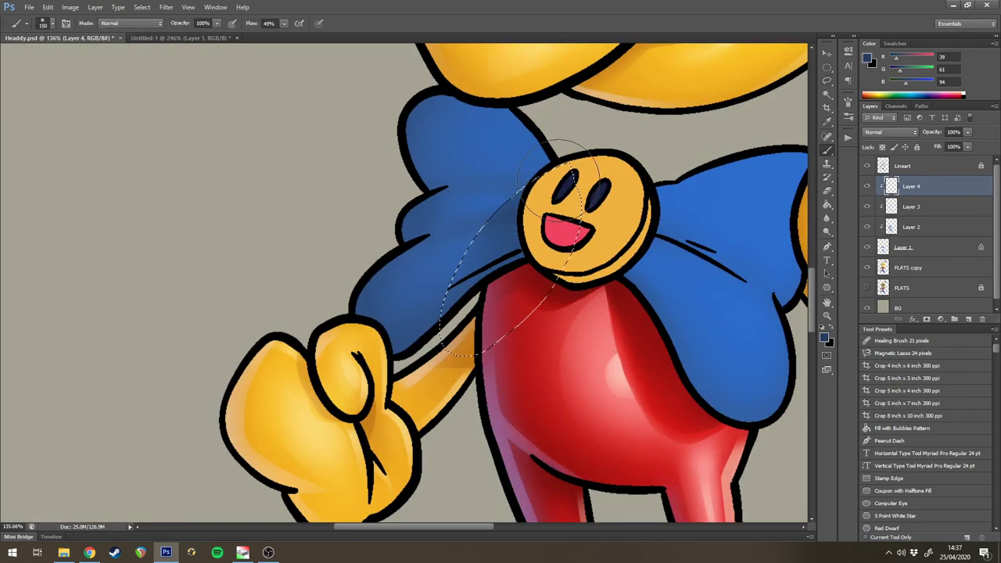
key(ctrl+d)
- Lasso the folds on both sides of the bow and brush dark blue cast shadows into them
key(l)
drag(424, 249, 437, 319)
drag(459, 361, 540, 344)
key(b)
mouse_move(661, 354)
mouse_down()
mouse_move(465, 265)
mouse_move(426, 277)
mouse_up()
key(l)
key(b)
drag(501, 243, 441, 274)
mouse_move(550, 250)
mouse_down()
mouse_move(574, 377)
mouse_move(594, 329)
mouse_up()
key(b)
drag(579, 313, 567, 278)
key(ctrl+d)
- Lasso the area under the cuff of the rear shoe and brush a dark blue cast shadow into it
scroll(567, 277, down, 5)
drag(469, 509, 518, 306)
key(l)
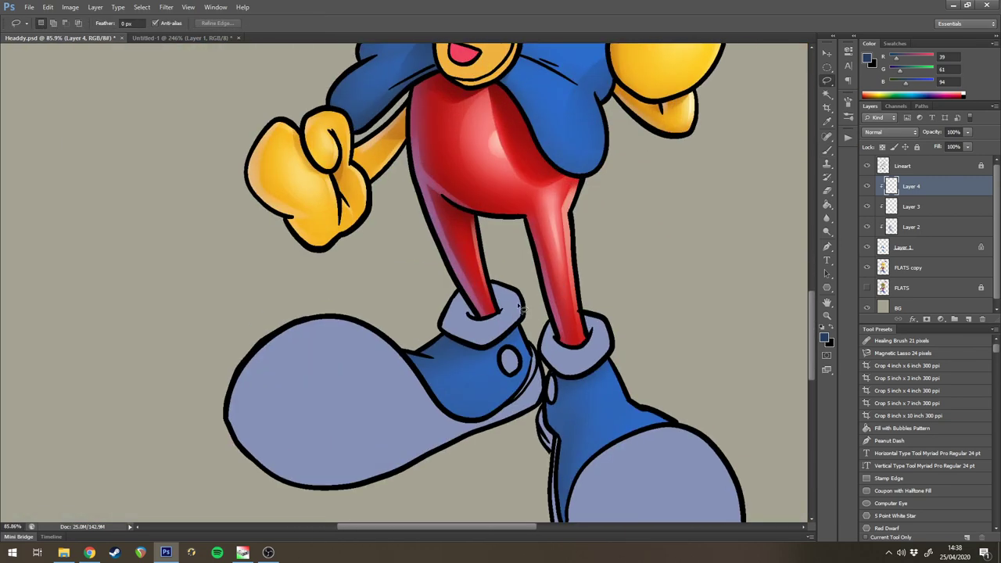
drag(412, 352, 461, 286)
key(b)
drag(441, 312, 461, 336)
key(ctrl+d)
- Lasso the area below the front shoe's cuff and brush a dark blue cast shadow there
drag(619, 315, 490, 183)
key(l)
key(b)
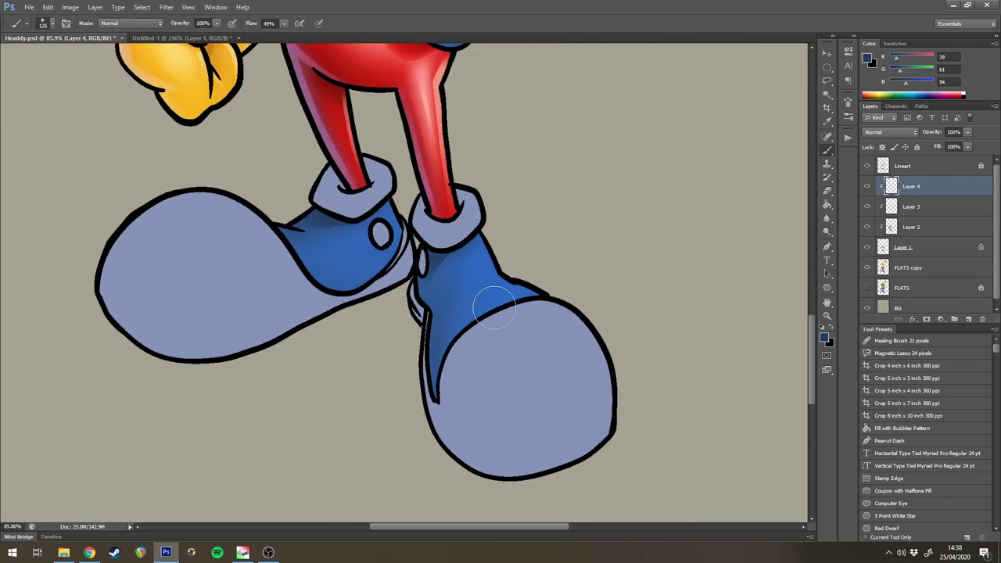
- Merge the shadow layers with the blue base layer into a single layer
scroll(496, 308, down, 6)
shift+click(911, 247)
key(ctrl+e)
- Add a clipped layer above the merged blue layer and set the foreground colour to light blue, RGB 129, 196, 235
click(968, 318)
alt+click(907, 196)
alt+click(557, 418)
click(825, 337)
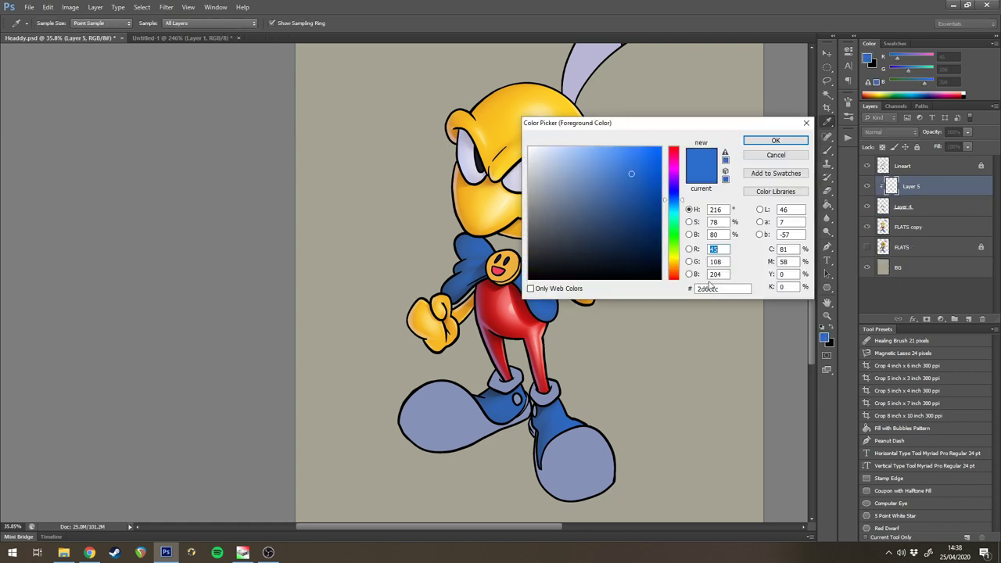
click(588, 158)
click(674, 206)
click(775, 139)
- Brush soft light blue highlights onto the rounded parts of the bow and both shoes
scroll(411, 266, up, 4)
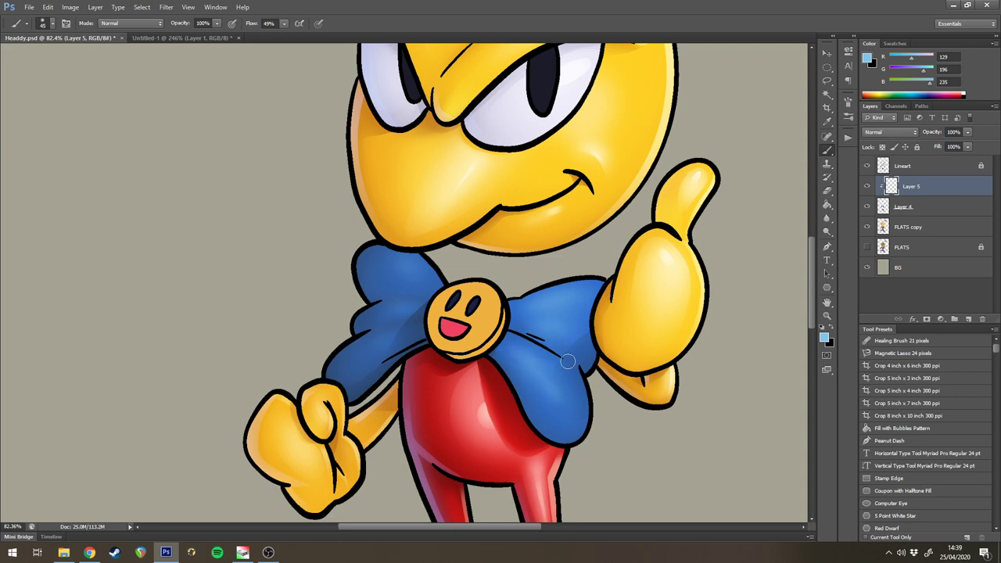
drag(529, 321, 610, 176)
drag(601, 364, 558, 227)
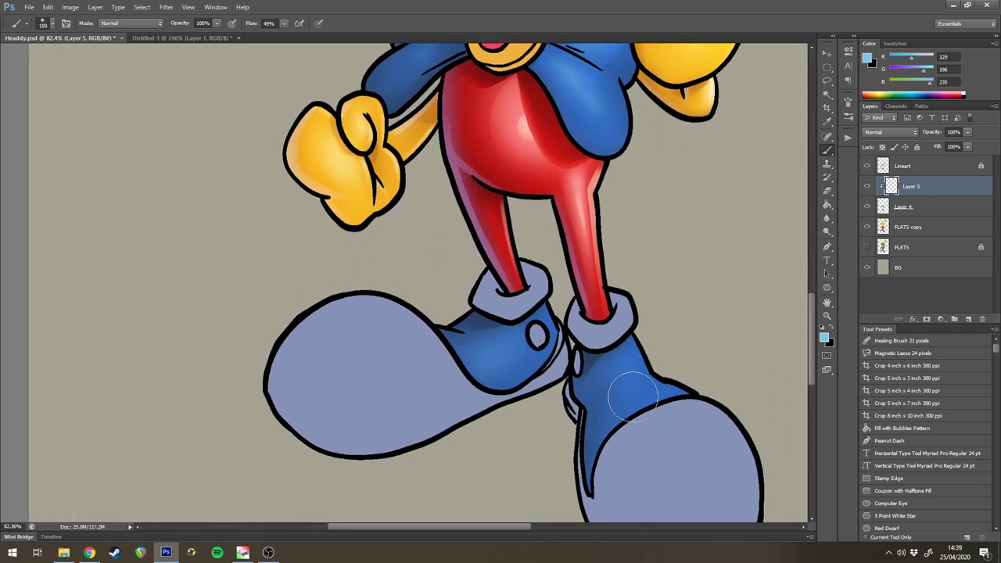
scroll(632, 397, down, 3)
mouse_move(688, 118)
mouse_down()
mouse_move(645, 279)
mouse_move(618, 263)
mouse_up()
scroll(630, 283, up, 1)
key(bracketleft)
key(bracketleft)
key(bracketleft)
key(bracketleft)
key(bracketleft)
key(bracketleft)
key(bracketleft)
key(bracketleft)
- Add another clipped layer and set the foreground colour to a paler blue, RGB 179, 221, 245
click(969, 319)
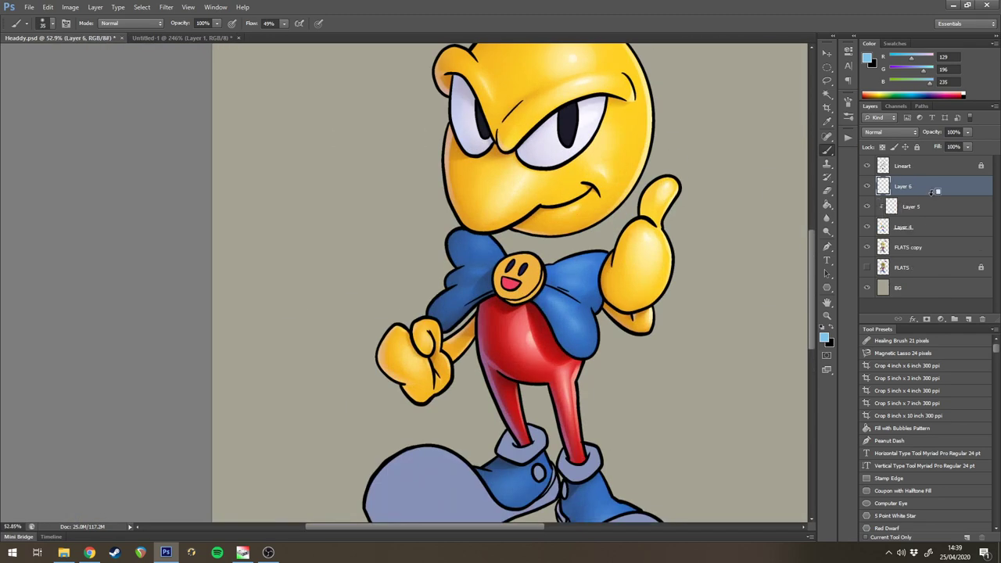
alt+click(936, 195)
click(823, 337)
key(Return)
- Lasso the folds of the bow beside the raised hand and brush sharp pale blue highlights into them
key(l)
drag(629, 223, 665, 223)
drag(466, 316, 541, 316)
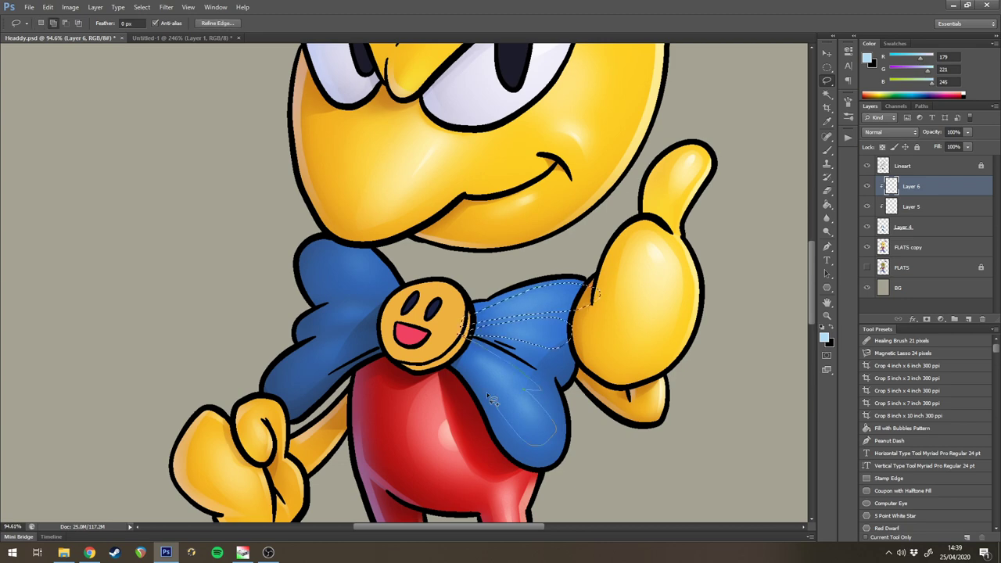
key(b)
key(ctrl+h)
scroll(558, 347, up, 1)
key(l)
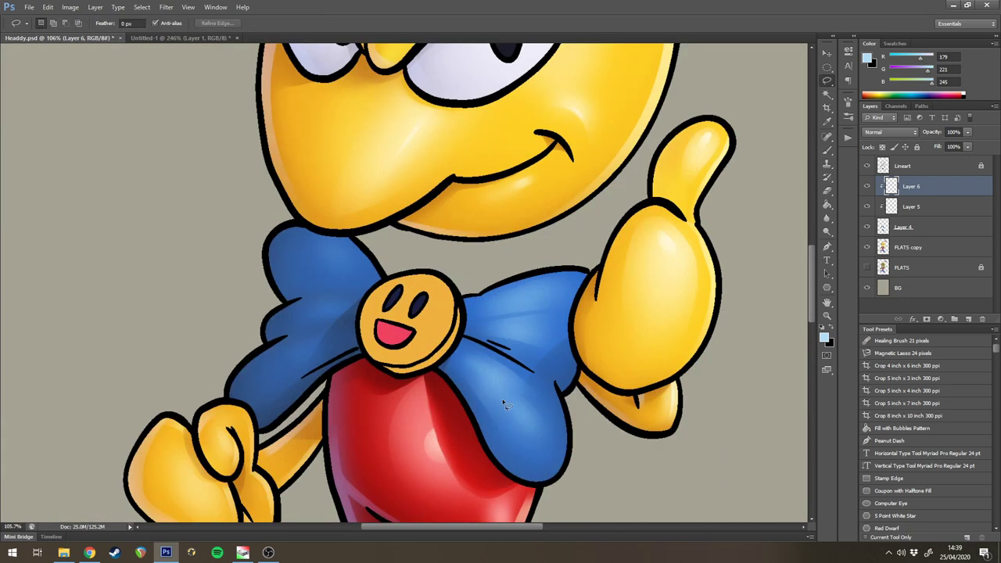
key(b)
key(ctrl+h)
drag(592, 311, 524, 311)
drag(551, 362, 587, 362)
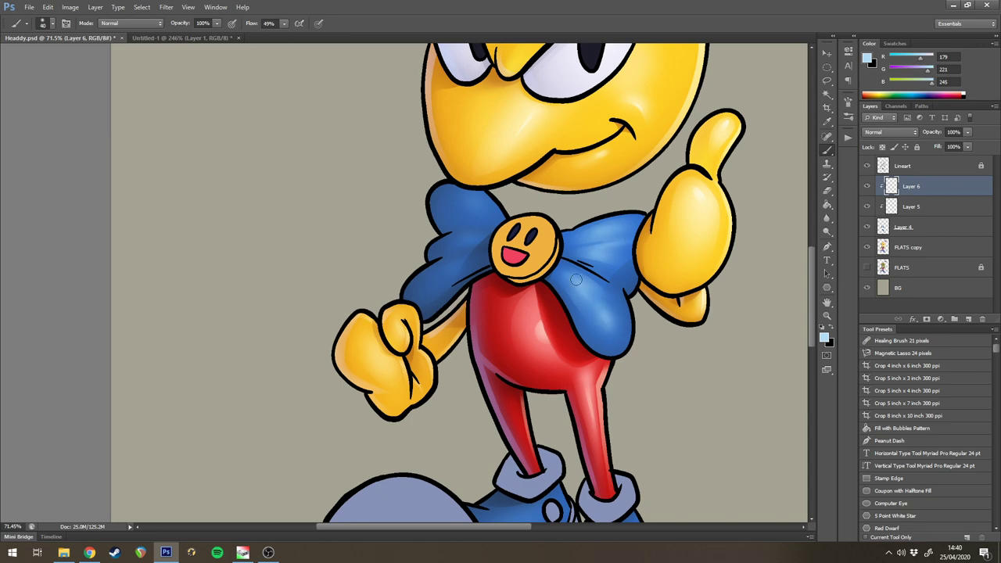
- Lasso a strip of the bow's lower lobe beside the belly and brush a crisp pale blue highlight along it
scroll(575, 279, up, 2)
key(bracketright)
key(bracketright)
key(bracketright)
key(bracketright)
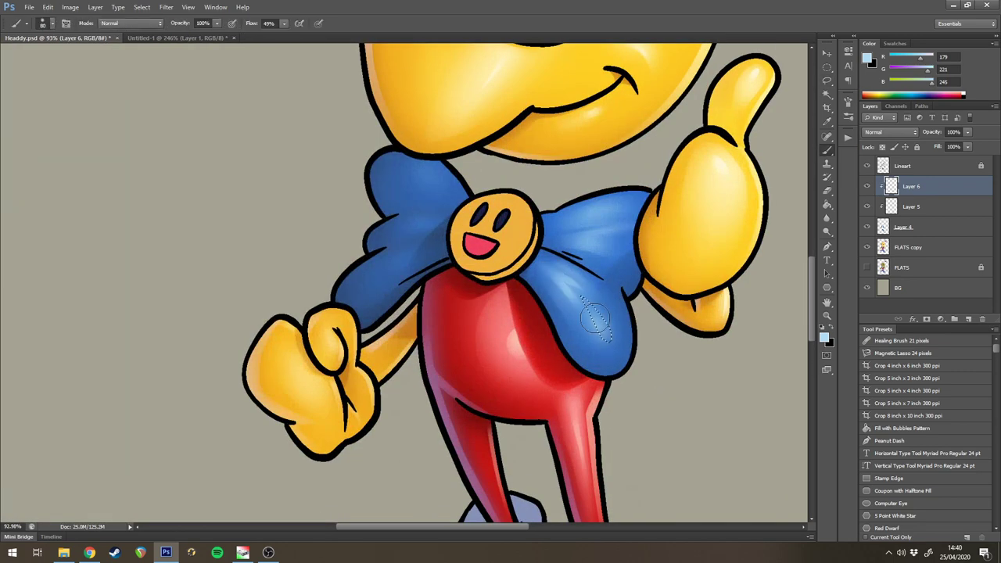
key(l)
key(b)
key(l)
mouse_move(576, 247)
mouse_down()
mouse_move(613, 243)
mouse_move(581, 222)
mouse_up()
key(ctrl+d)
- Lasso the folds of the bow above the clenched fist and brush pale blue highlights into them
scroll(648, 190, down, 3)
scroll(649, 190, up, 2)
drag(470, 204, 456, 174)
scroll(460, 177, down, 2)
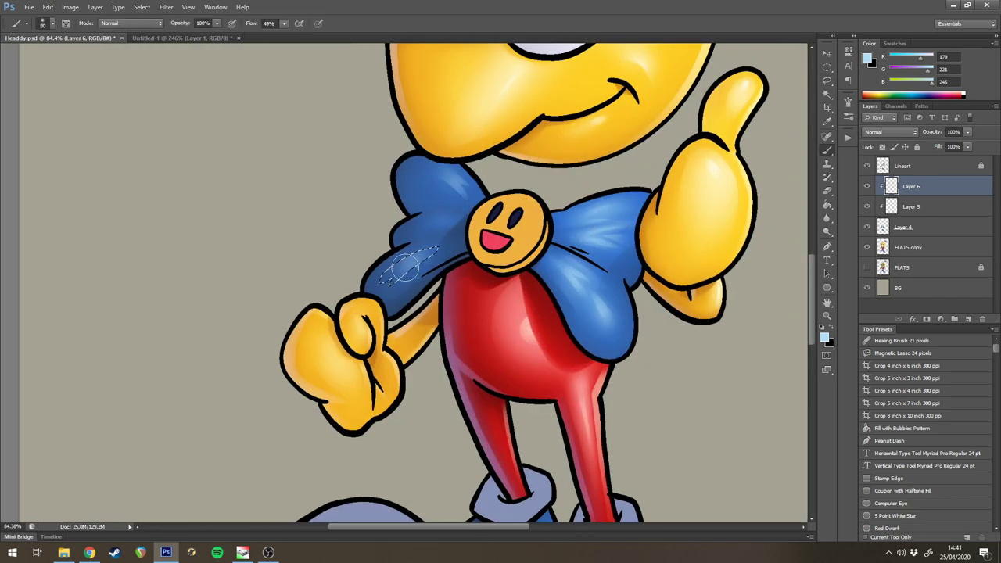
- Lasso the blue instep of the front shoe and brush a pale blue highlight with a hard edge into it
scroll(410, 269, down, 2)
scroll(639, 391, up, 4)
key(b)
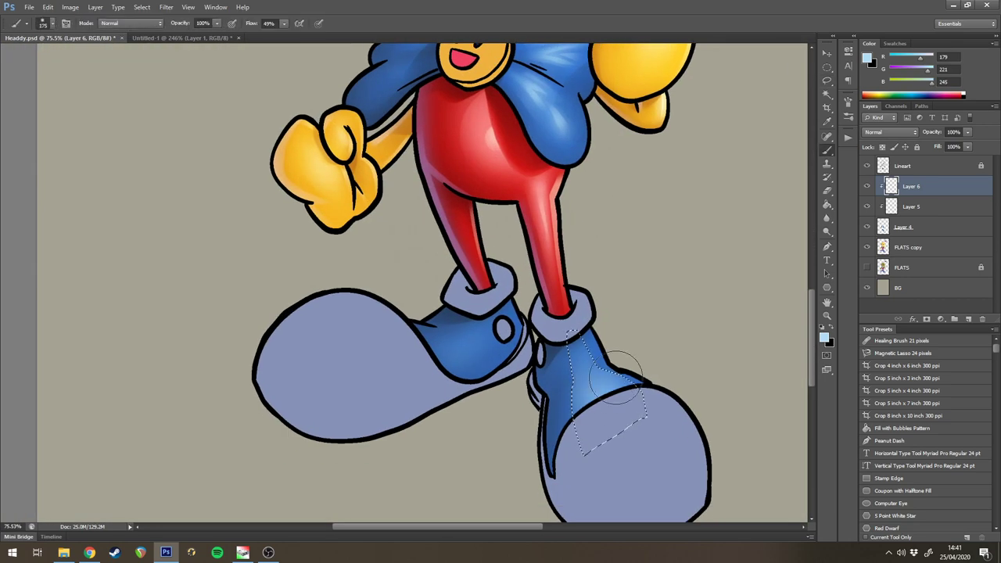
scroll(594, 344, up, 2)
key(l)
key(b)
- Lasso the blue side of the rear shoe and brush a pale blue highlight into it
key(l)
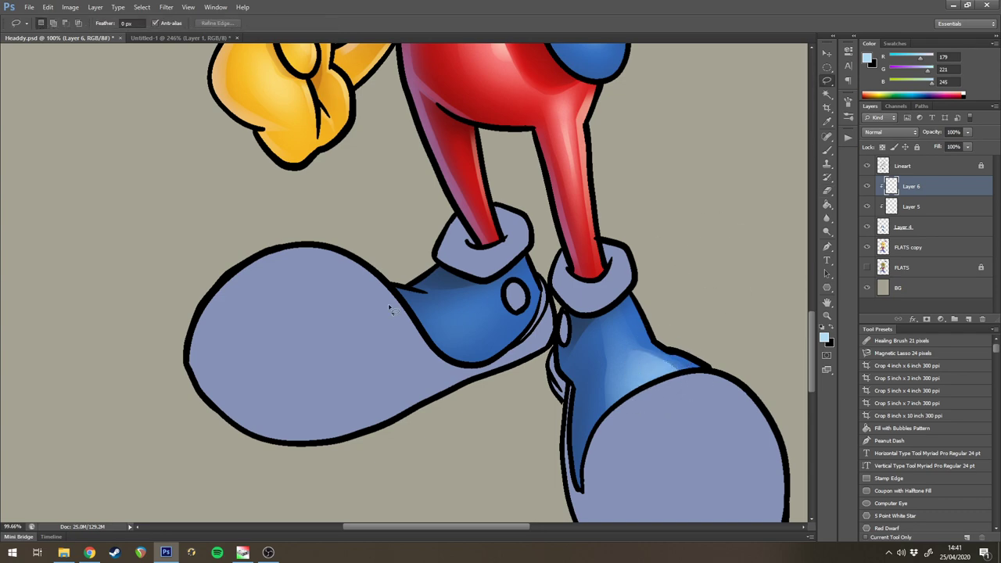
scroll(467, 341, down, 2)
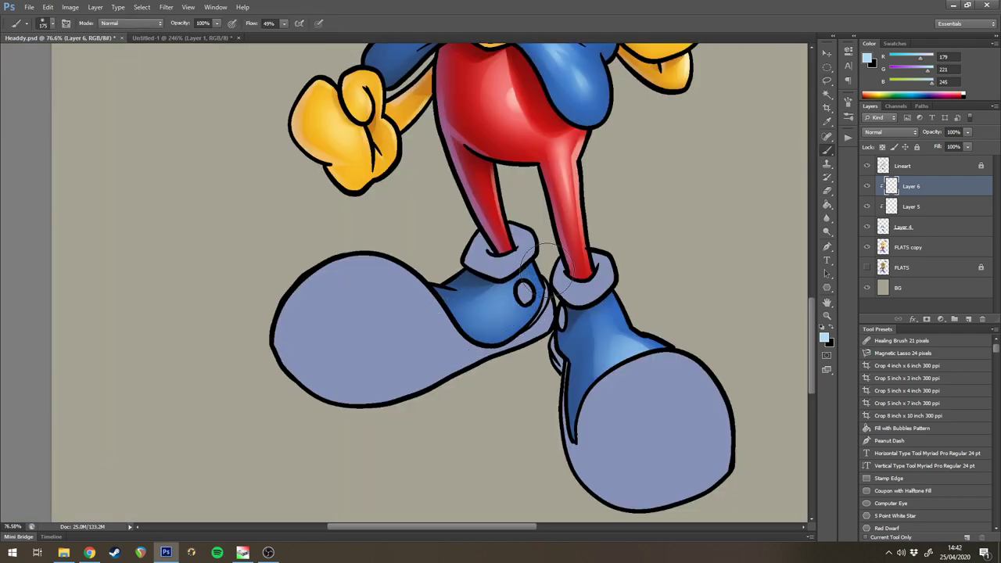
key(b)
key(ctrl+0)
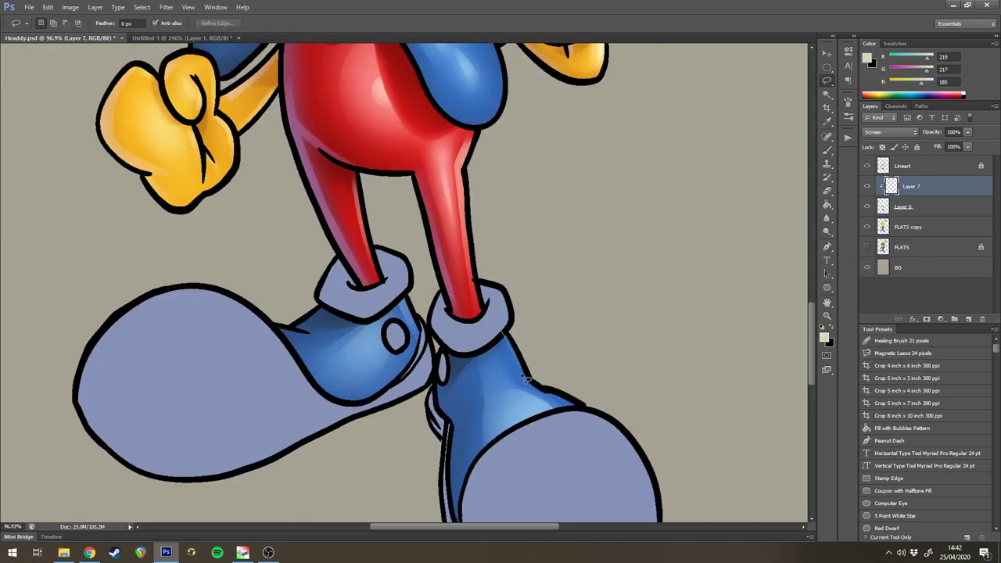
- Lasso the outer edge of the front shoe's blue area and brush cream rim light along it on the Screen layer
key(b)
drag(508, 336, 529, 382)
key(ctrl+d)
key(l)
mouse_move(534, 384)
mouse_down()
mouse_move(507, 332)
mouse_move(485, 349)
mouse_up()
key(ctrl+d)
- Set the new layer to Hard Light, choose periwinkle RGB 146, 164, 209 as foreground colour, and clip the layer to the blue base
click(890, 132)
click(880, 291)
click(824, 337)
click(672, 192)
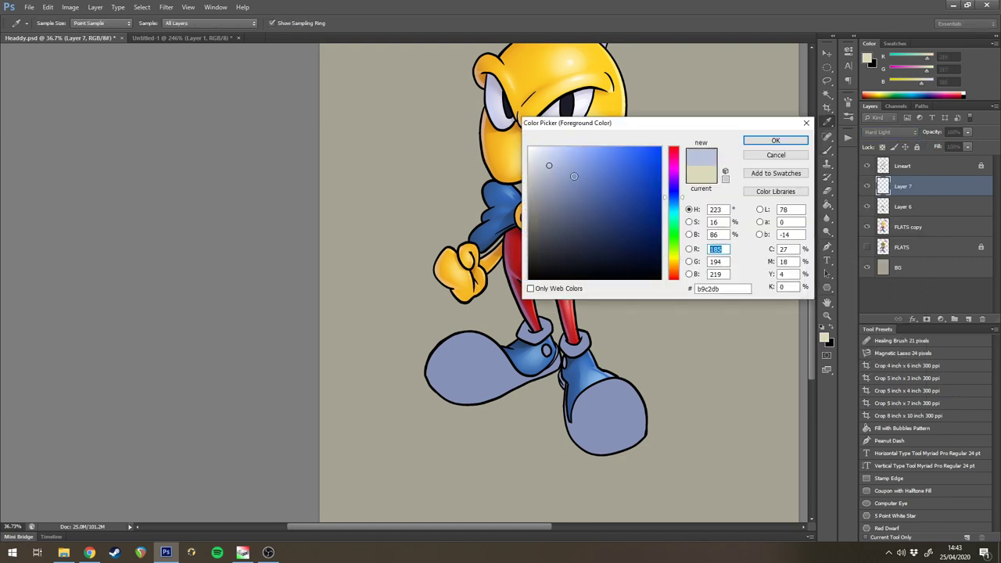
click(566, 167)
click(775, 140)
alt+click(905, 194)
- Brush soft periwinkle rim light along the outer edges of the bow's lobes above the clenched fist
drag(588, 485, 556, 238)
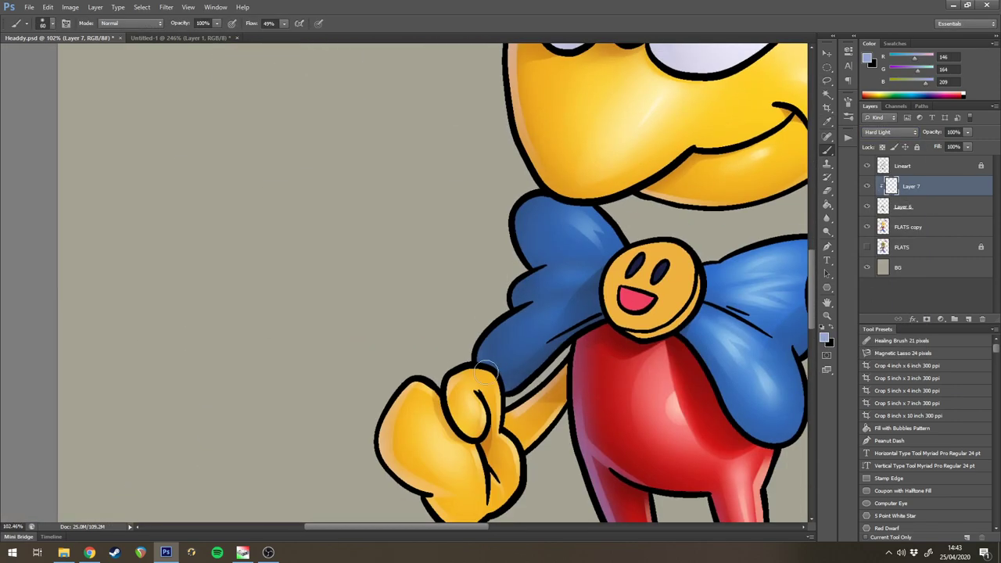
drag(537, 253, 524, 289)
drag(572, 348, 519, 333)
- Add a second Hard Light layer and clip it to the blue base layer
click(968, 318)
click(890, 132)
click(880, 291)
alt+click(905, 196)
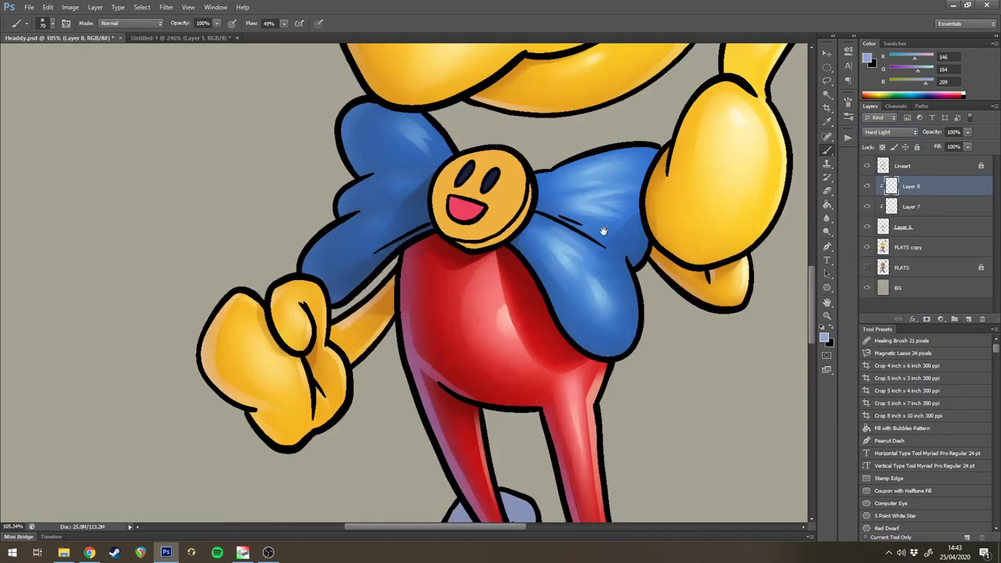
- Lasso narrow strips along the outer edges of the bow's lobes and brush crisp periwinkle rim light into them
key(l)
mouse_move(455, 272)
mouse_down()
mouse_move(435, 285)
mouse_move(455, 272)
mouse_up()
key(b)
mouse_move(430, 267)
mouse_down()
mouse_move(454, 200)
mouse_move(520, 141)
mouse_up()
key(l)
mouse_move(469, 258)
mouse_down()
mouse_move(457, 264)
mouse_move(462, 228)
mouse_up()
key(b)
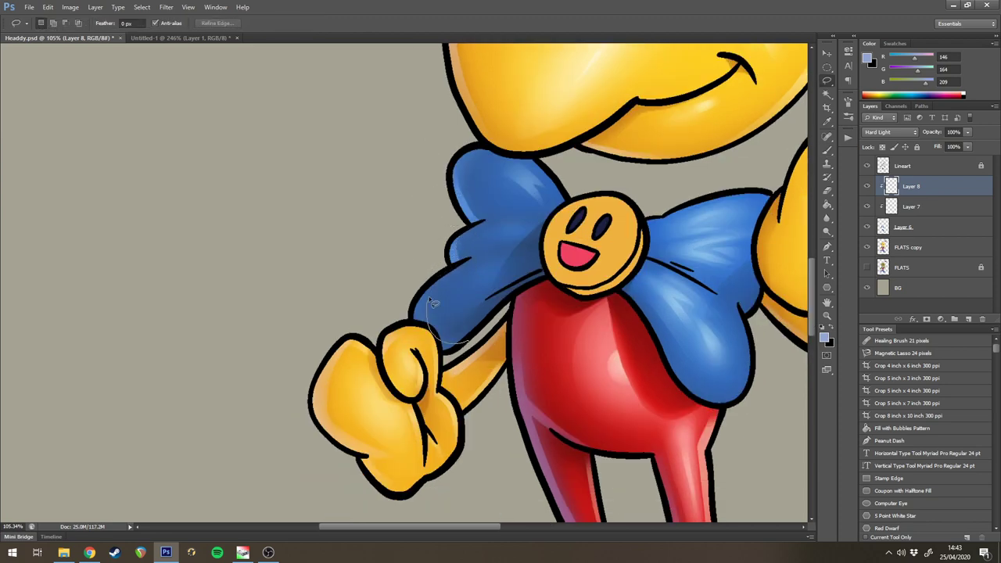
drag(411, 338, 361, 290)
key(l)
mouse_move(567, 228)
mouse_down()
mouse_move(617, 257)
mouse_move(587, 277)
mouse_up()
key(b)
drag(663, 196, 636, 197)
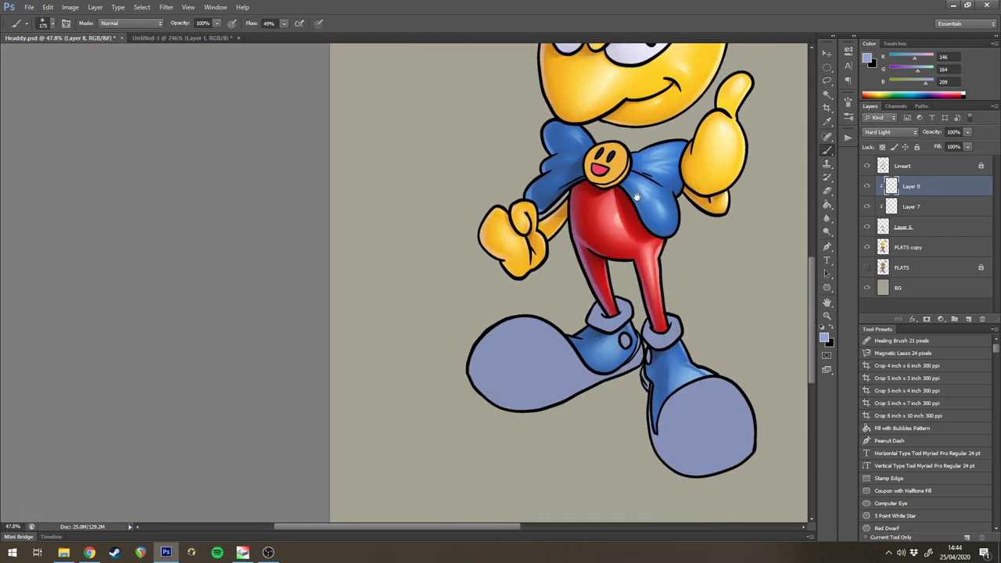
- Lasso the edge of the rear shoe's blue area and brush periwinkle rim light along it
drag(638, 238, 689, 238)
key(l)
key(b)
mouse_move(467, 396)
mouse_down()
mouse_move(500, 388)
mouse_move(496, 283)
mouse_up()
- Lasso the inner edge of the front shoe's blue area and brush periwinkle rim light into it
key(l)
key(b)
key(l)
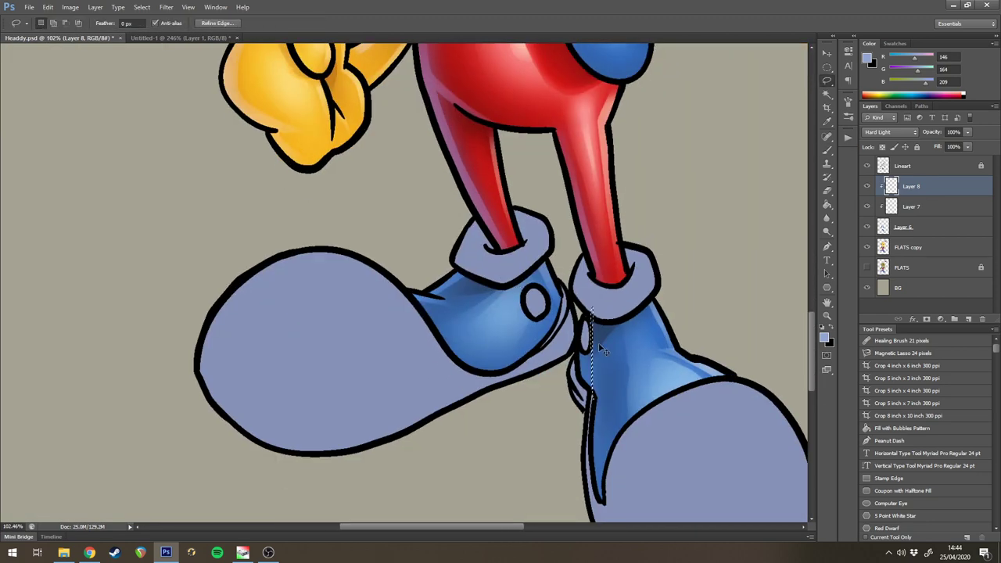
key(b)
drag(608, 408, 579, 294)
key(l)
drag(557, 313, 579, 249)
key(ctrl+d)
- Erase excess rim light on the blue area and merge the rim light layers with the blue base layer
key(e)
mouse_move(629, 298)
mouse_down()
mouse_move(559, 344)
mouse_move(523, 296)
mouse_up()
shift+click(907, 230)
key(ctrl+e)
- Fill the shoe toes, cuffs and buttons on the locked base layer with pale icy blue
key(g)
key(alt+BackSpace)
drag(619, 332, 665, 333)
- Add a clipped layer above the pale shoe base and set the foreground colour to RGB 152, 201, 227
click(968, 317)
key(ctrl+alt+g)
click(824, 337)
click(572, 161)
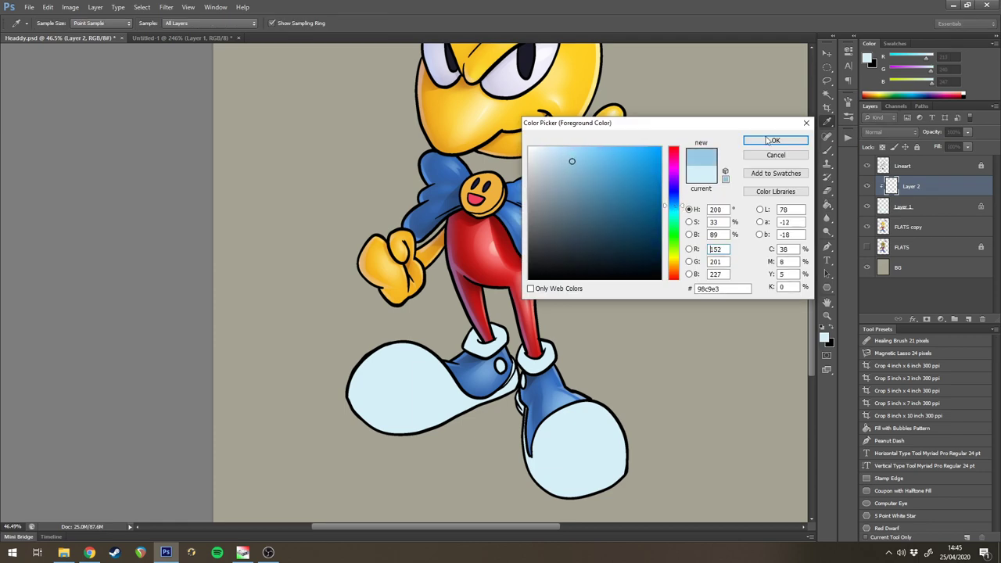
click(769, 140)
- Brush soft light blue shading around the edges of both shoe toes and the cuffs, adjusting the brush size to each area
key(])
key(])
key(])
key(])
key(])
key(])
key(])
key(])
key(])
key(])
click(415, 433)
key([)
key([)
key([)
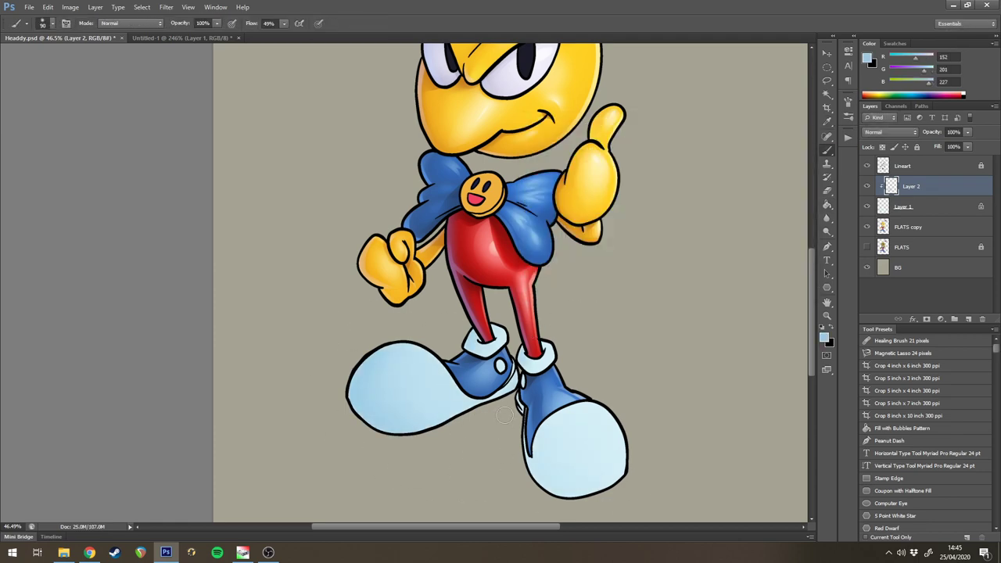
drag(519, 358, 508, 359)
- Add another layer and brush deeper blue shading, RGB 108, 166, 196, along the shadowed edges of the shoe toes and cuffs
click(967, 318)
click(824, 337)
click(589, 177)
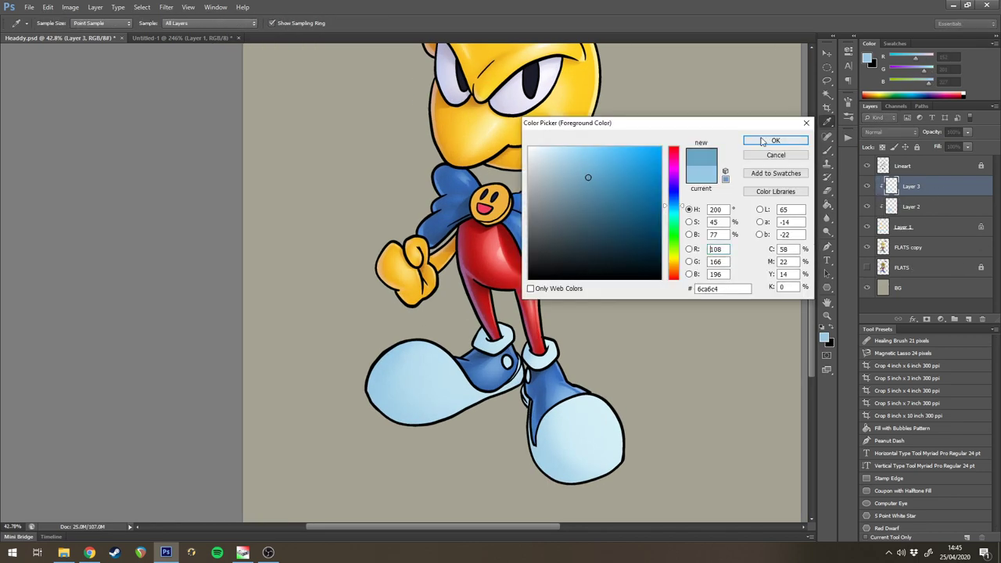
click(765, 139)
drag(433, 384, 477, 384)
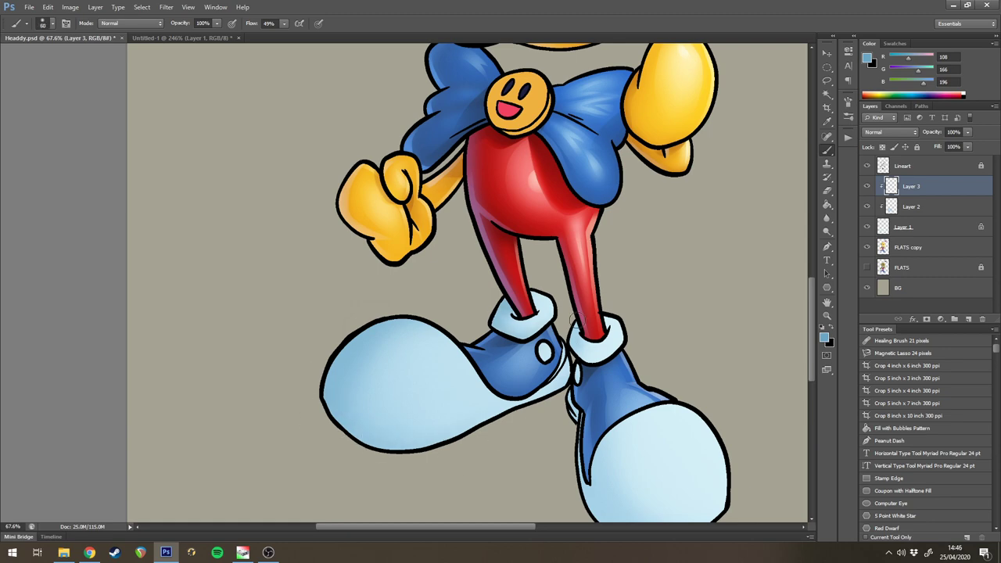
mouse_move(594, 431)
mouse_down()
mouse_move(561, 361)
mouse_move(508, 329)
mouse_up()
- On a new clipped layer, lasso the outer edge of the rear shoe's toe and brush a hard-edged blue shadow into it
click(967, 318)
drag(494, 237, 571, 237)
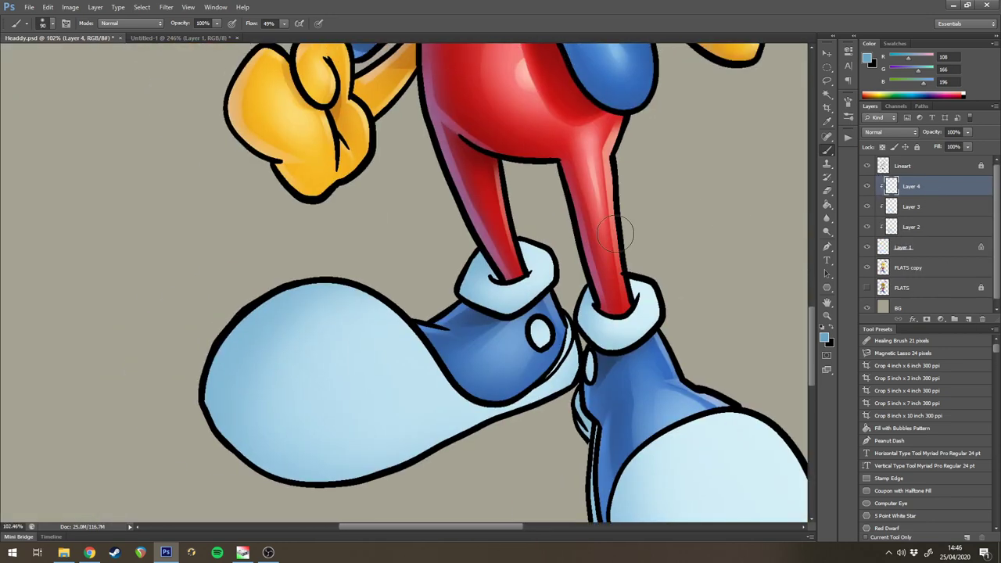
key(l)
mouse_move(269, 485)
mouse_down()
mouse_move(365, 241)
mouse_move(262, 493)
mouse_up()
key(b)
scroll(257, 440, down, 1)
scroll(487, 290, down, 1)
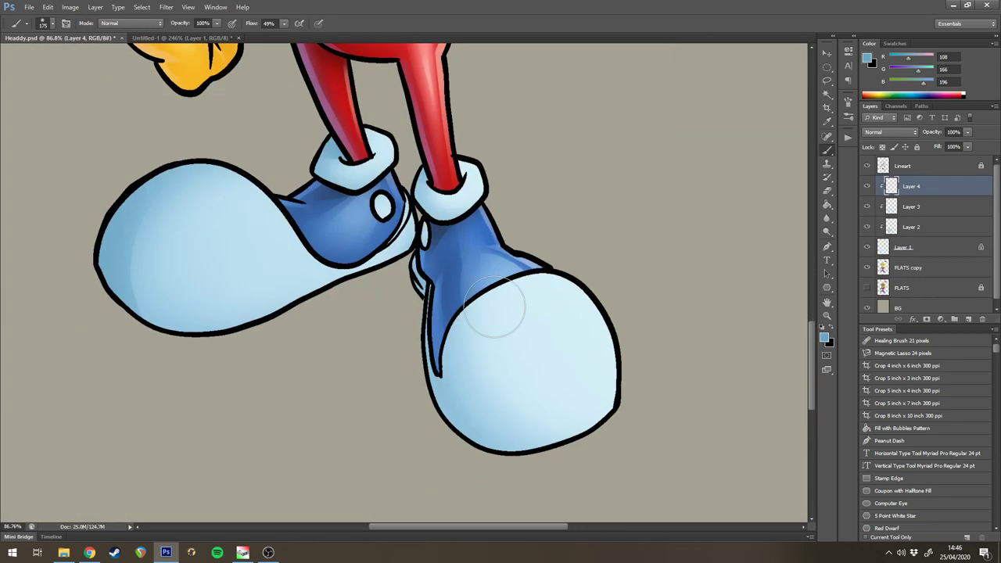
scroll(497, 328, down, 2)
key(ctrl+d)
- With a smaller brush, lasso and shade the front shoe's button, heel and sole edge beside the toe with blue cast shadows
drag(347, 307, 373, 307)
key([)
key([)
key([)
key([)
key([)
key([)
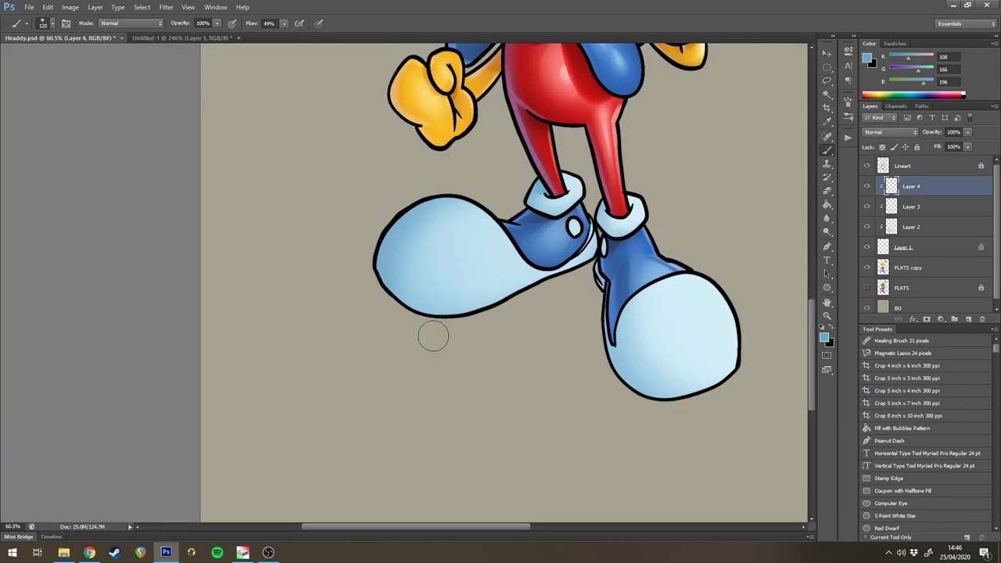
scroll(665, 250, up, 3)
key(l)
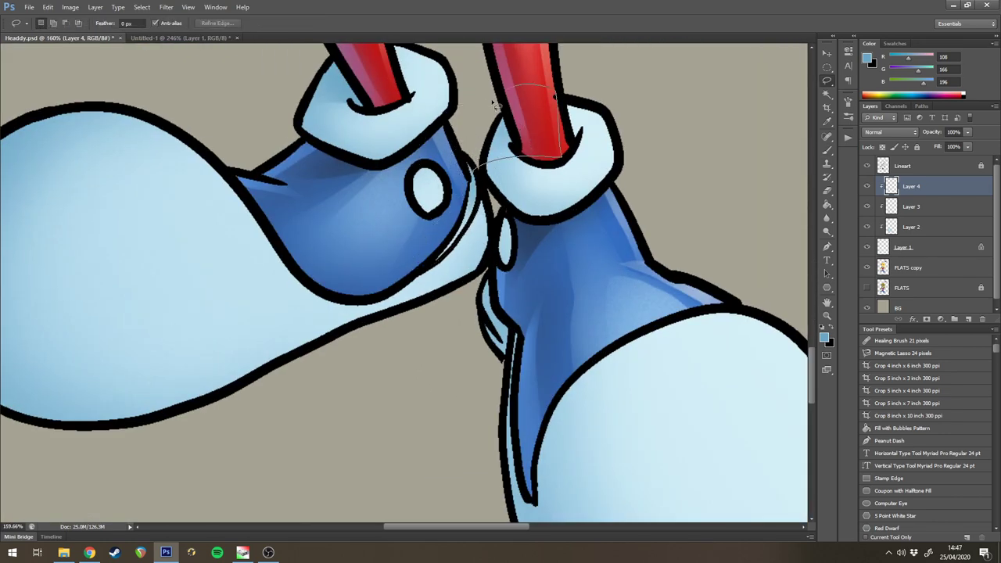
scroll(516, 266, down, 3)
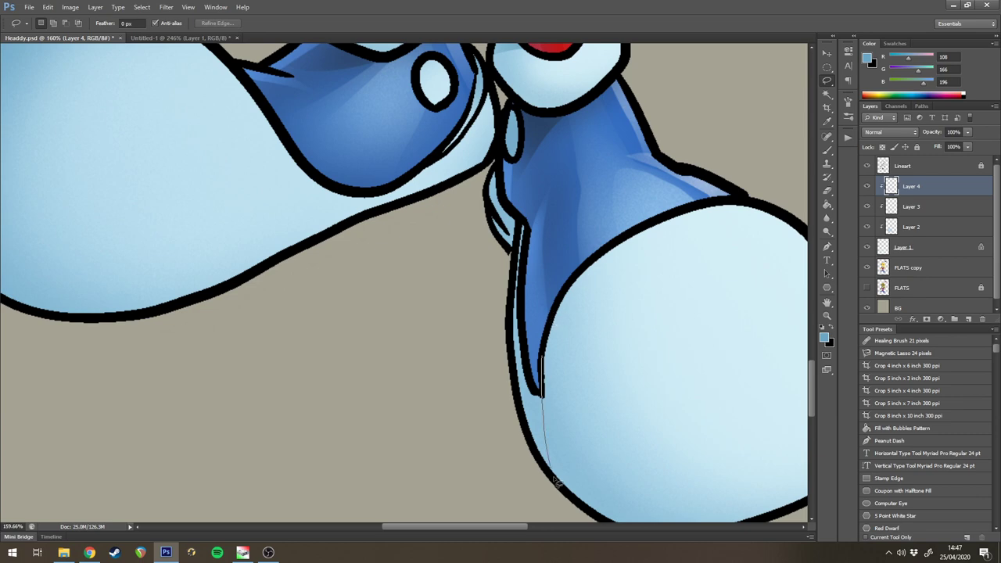
drag(556, 484, 552, 508)
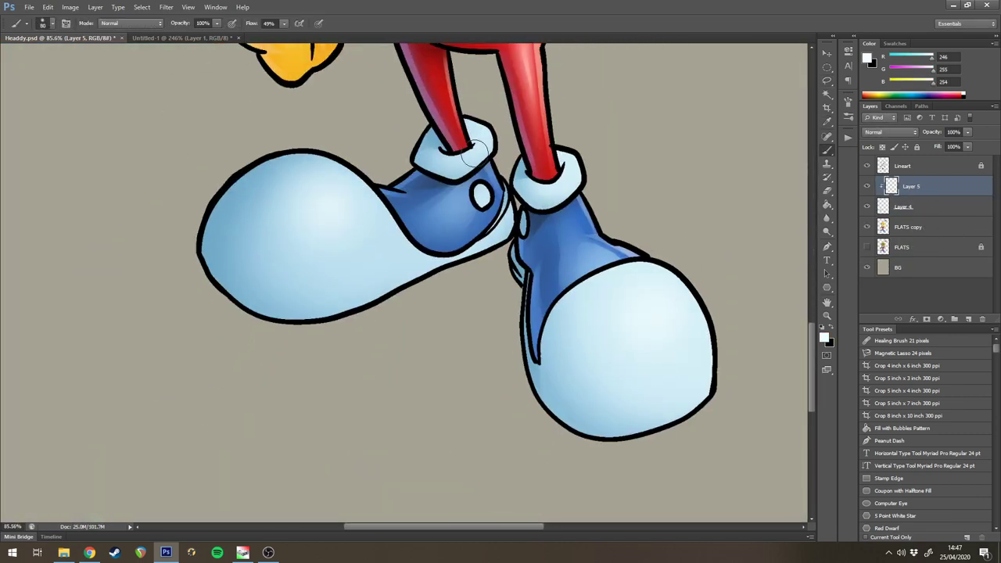
- On a new clipped layer, add a round, hard-edged white highlight to the shoe toe and brush it in
scroll(520, 216, down, 3)
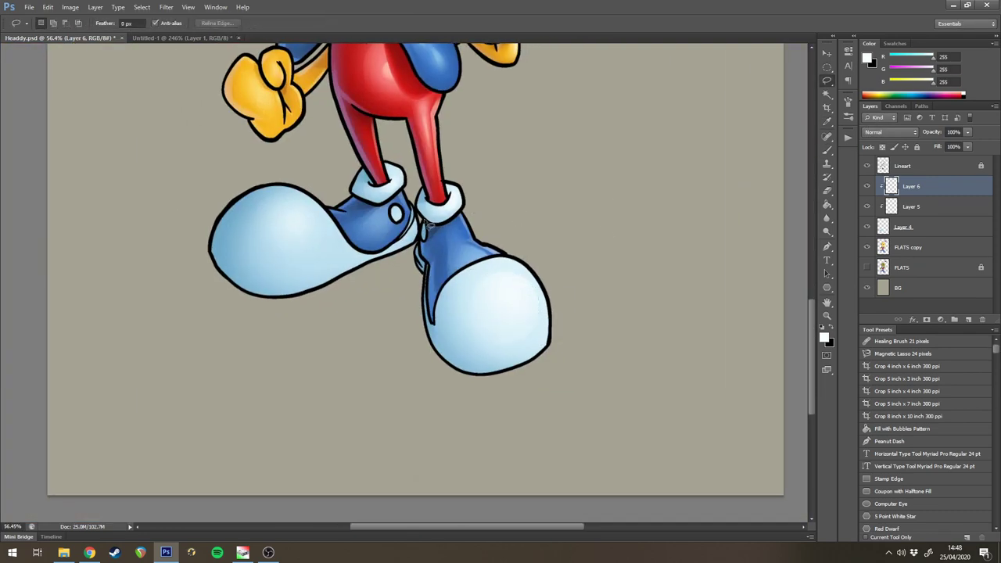
key(b)
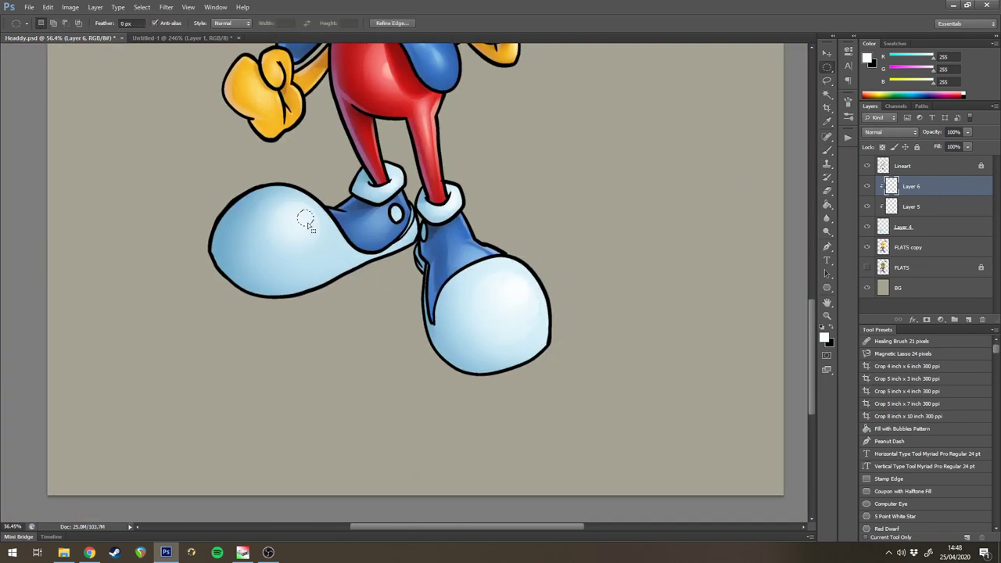
key(b)
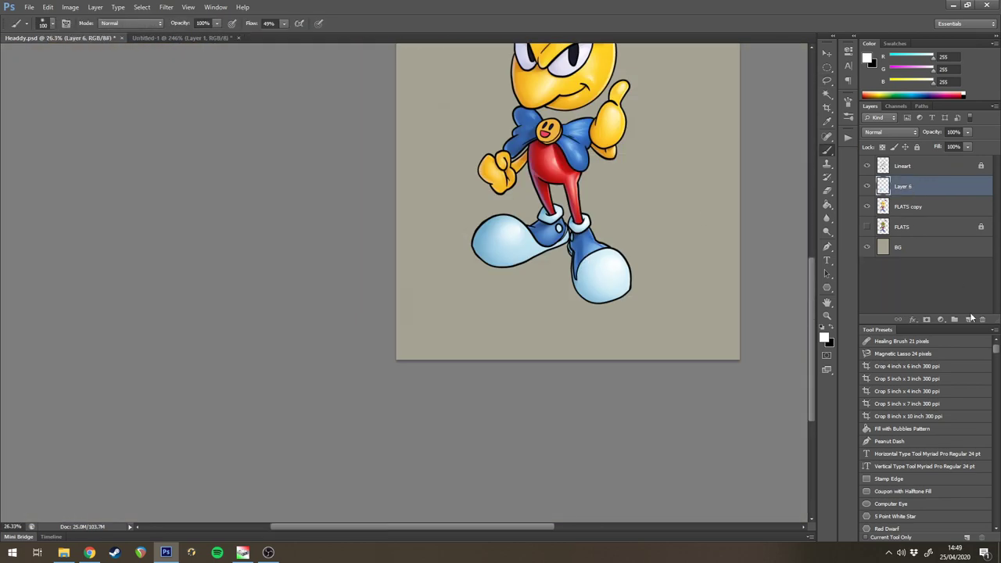
- On a clipped layer, lasso the front shoe's outer toe edge and brush a cream rim light, RGB 236, 234, 207, with an enlarged brush
mouse_move(592, 209)
mouse_down()
mouse_move(612, 223)
mouse_move(517, 141)
mouse_up()
key(l)
mouse_move(557, 251)
mouse_down()
mouse_move(587, 271)
mouse_move(564, 205)
mouse_up()
key(b)
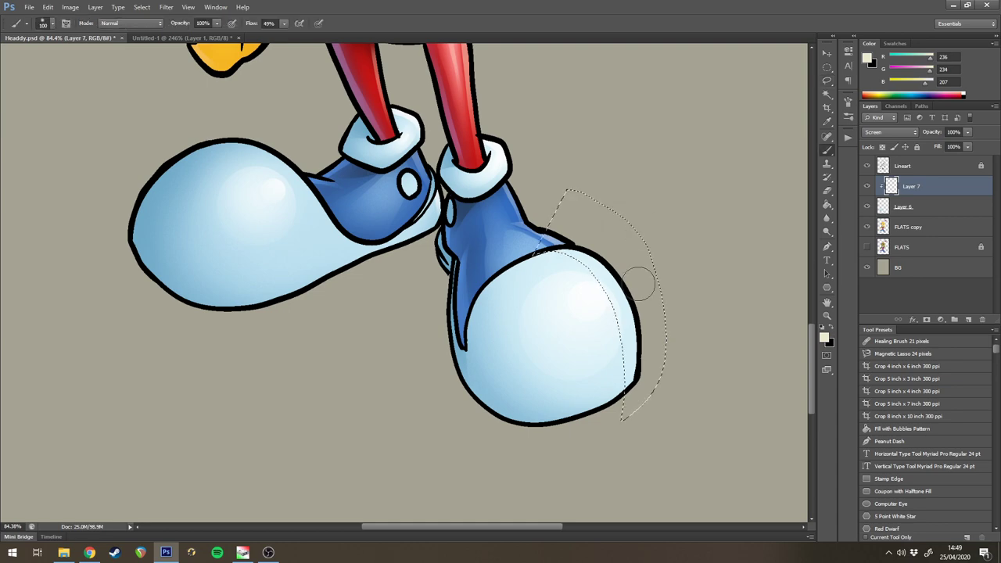
key(])
key(])
key(])
key(ctrl+d)
drag(679, 233, 644, 266)
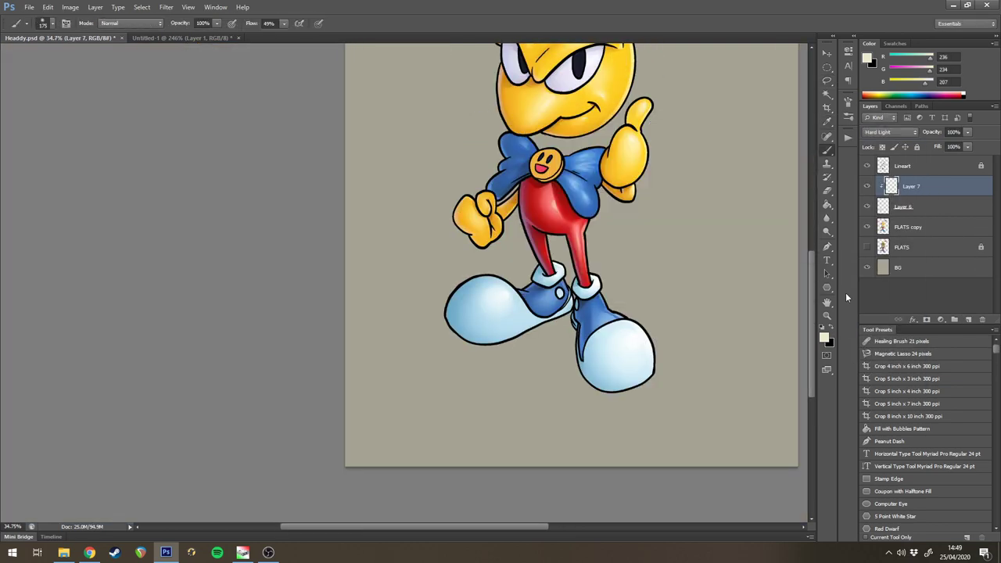
- Set the painting colour to grey-blue, RGB 142, 172, 195, and add a new layer in Hard Light mode
click(823, 337)
click(784, 129)
drag(598, 229, 633, 230)
drag(493, 283, 547, 208)
click(968, 319)
click(890, 131)
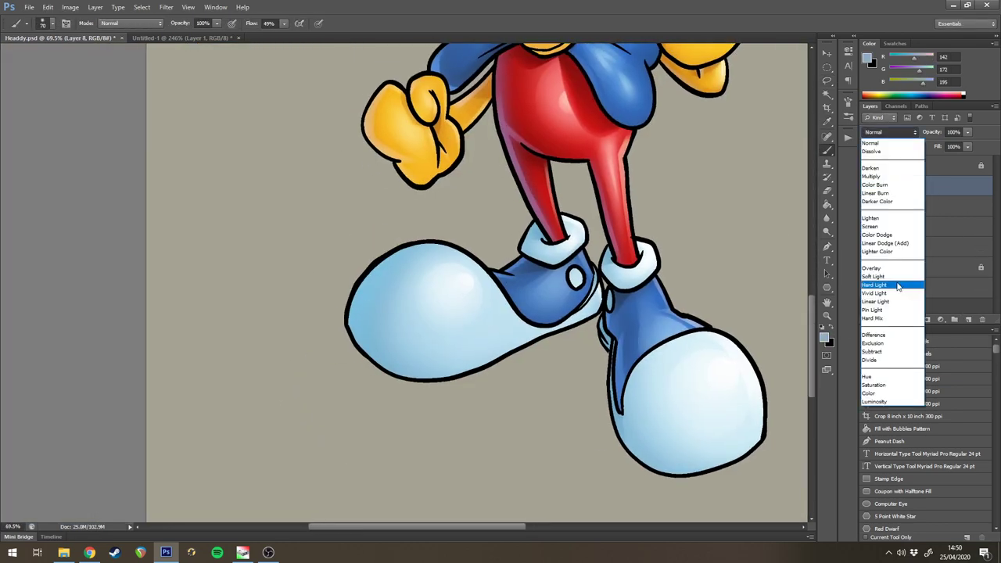
click(898, 286)
- Lasso the shadow-side edges of the shoes and cuffs and brush grey-blue rim light into them
drag(598, 325, 633, 325)
key(l)
drag(205, 420, 93, 343)
key(b)
drag(480, 161, 414, 138)
key(l)
mouse_move(564, 151)
mouse_down()
mouse_move(542, 225)
mouse_move(536, 188)
mouse_up()
key(b)
key(ctrl+d)
drag(636, 247, 594, 247)
- Merge the shoe shading and rim light layers down into the FLATS copy layer
shift+click(918, 231)
key(ctrl+e)
key(ctrl+e)
- Select the feather's lilac areas and fill them on a new layer with the pale lilac sampled from the eye, RGB 219, 215, 234
key(w)
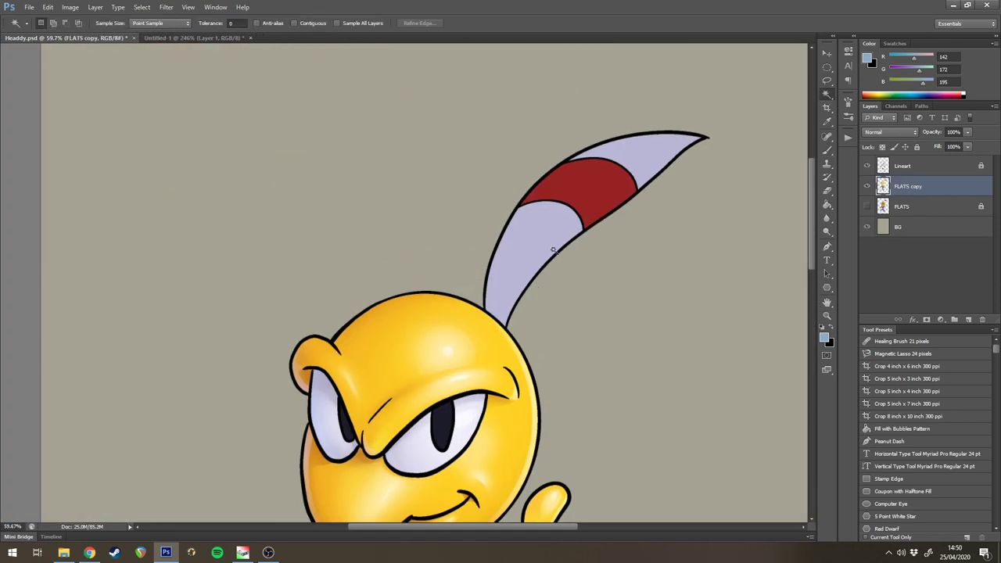
key(ctrl+alt+shift+n)
key(ctrl+alt+g)
key(b)
alt+click(406, 452)
key(alt+BackSpace)
- On a new clipped layer, brush soft grey-lilac shading, RGB 181, 176, 200, along the feather's pale sections, adjusting the brush size
key(ctrl+alt+shift+n)
key(ctrl+alt+g)
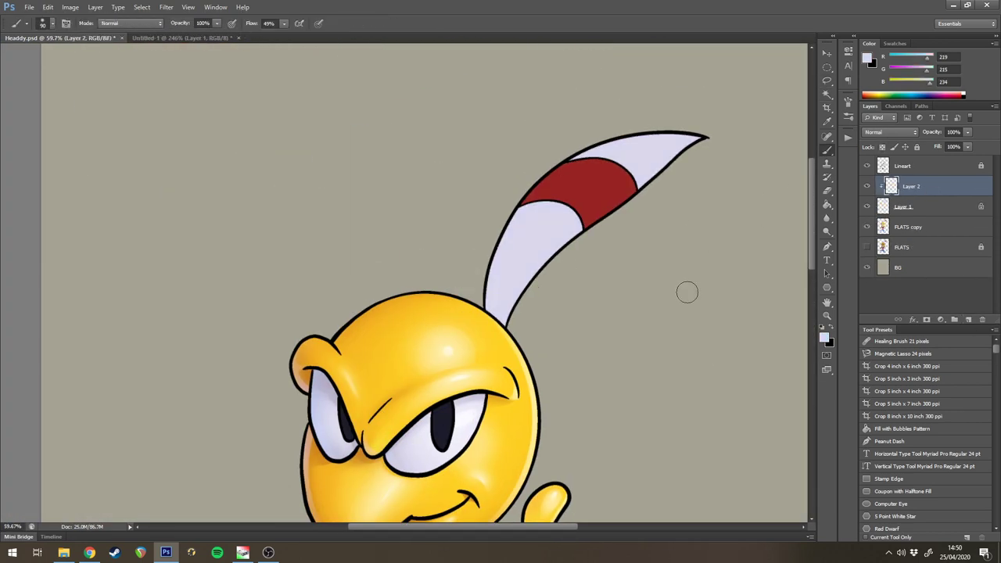
key(bracketright)
key(bracketright)
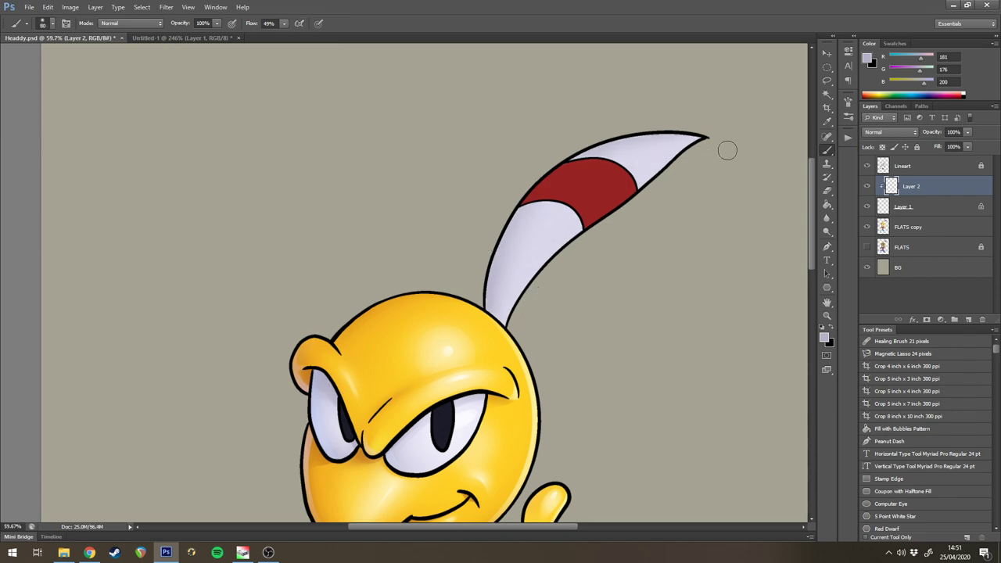
scroll(667, 164, up, 2)
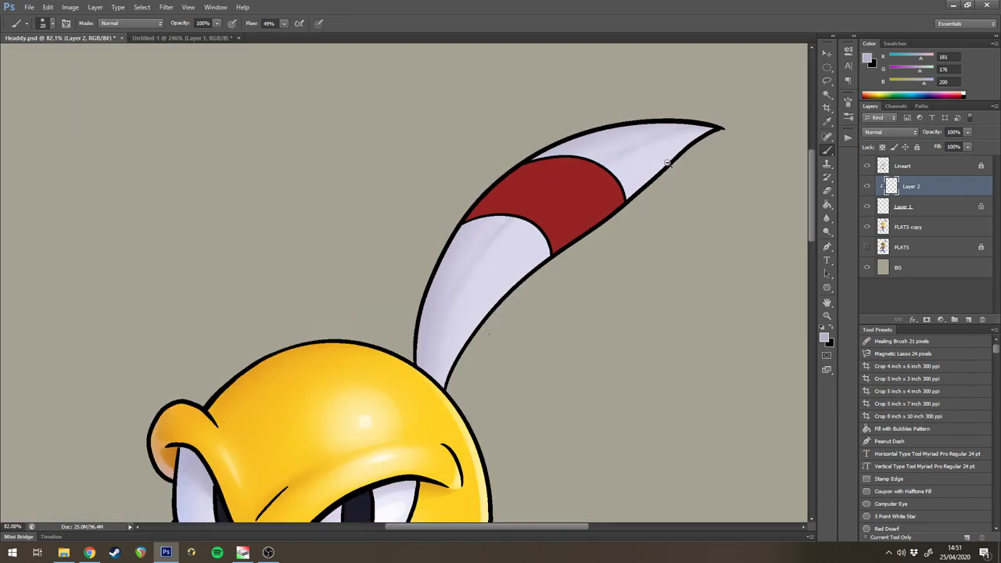
scroll(667, 164, down, 3)
- On another clipped layer, brush soft near-white highlights, RGB 250, 250, 254, onto the feather's pale sections
scroll(643, 173, up, 2)
key(ctrl+alt+g)
alt+click(509, 302)
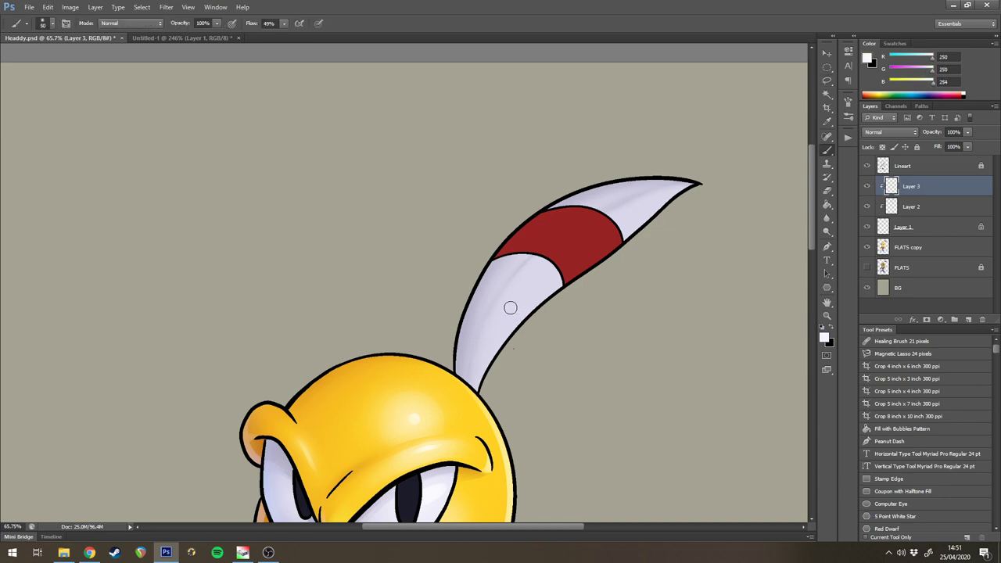
- On a new clipped layer, lasso narrow streaks along the feather's pale sections and brush hard-edged near-white highlights into them
key(ctrl+shift+alt+n)
key(ctrl+alt+g)
key(l)
drag(492, 304, 523, 258)
key(b)
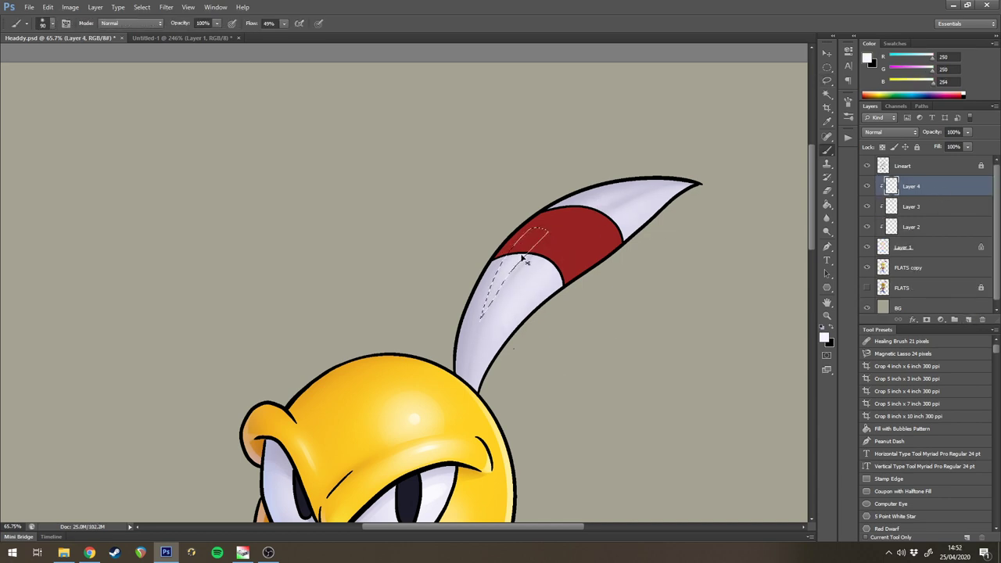
key(l)
drag(569, 202, 590, 224)
mouse_move(480, 364)
mouse_down()
mouse_move(541, 261)
mouse_move(669, 187)
mouse_up()
key(b)
drag(508, 350, 536, 287)
key(ctrl+d)
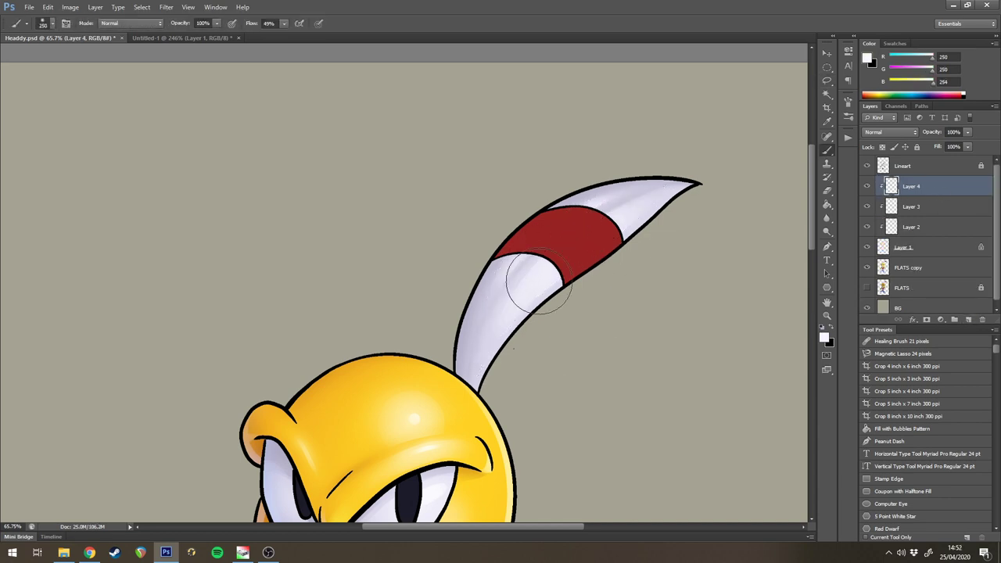
- Merge the pale feather base and its clipped shading layers into one layer
key(ctrl+0)
shift+click(937, 247)
key(ctrl+e)
- Add a new layer in Screen mode and set the painting colour to pale cream, RGB 217, 212, 191
key(ctrl+shift+alt+n)
click(889, 132)
click(877, 215)
click(824, 337)
click(544, 165)
- Lasso the feather's lower edge, brush the cream rim light into it and clip the layer to the feather
drag(511, 117, 602, 117)
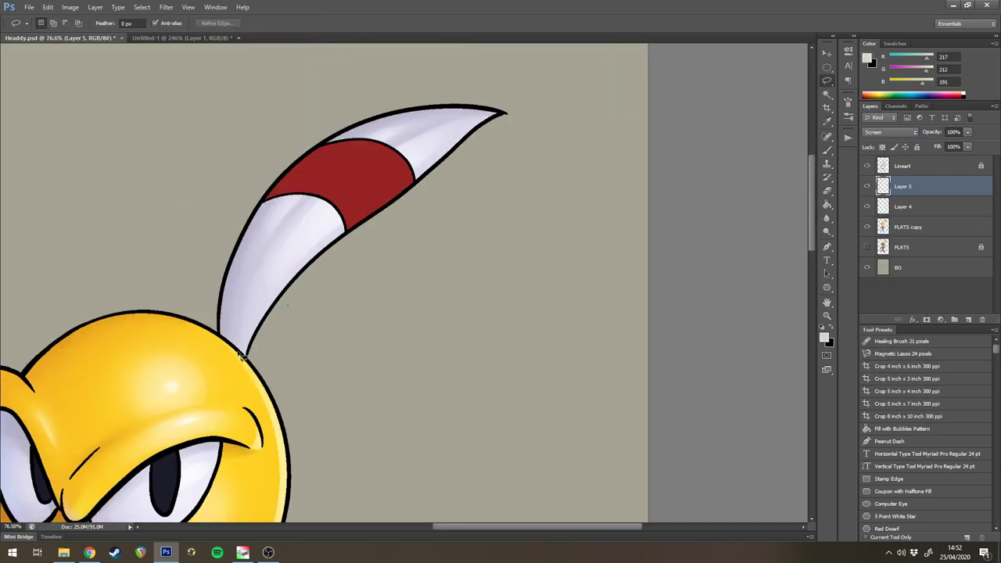
mouse_move(241, 370)
mouse_down()
mouse_move(432, 172)
mouse_move(310, 391)
mouse_up()
key(b)
drag(328, 313, 469, 156)
key(ctrl+alt+g)
key(ctrl+d)
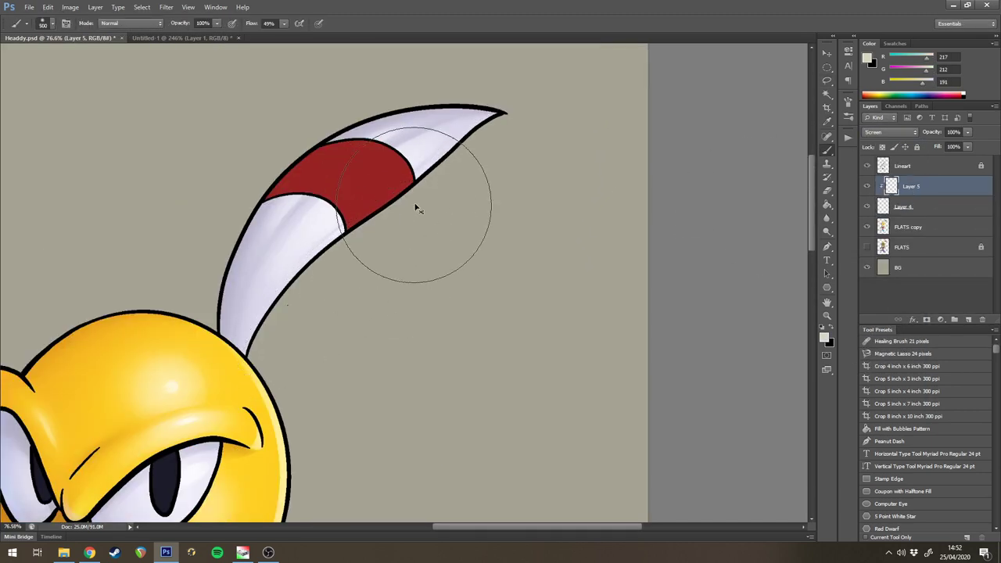
- Add a clipped Hard Light layer and brush grey-blue, RGB 150, 174, 201, softly onto the feather's pale sections
key(ctrl+shift+alt+n)
click(889, 132)
click(879, 266)
click(823, 337)
key(ctrl+alt+g)
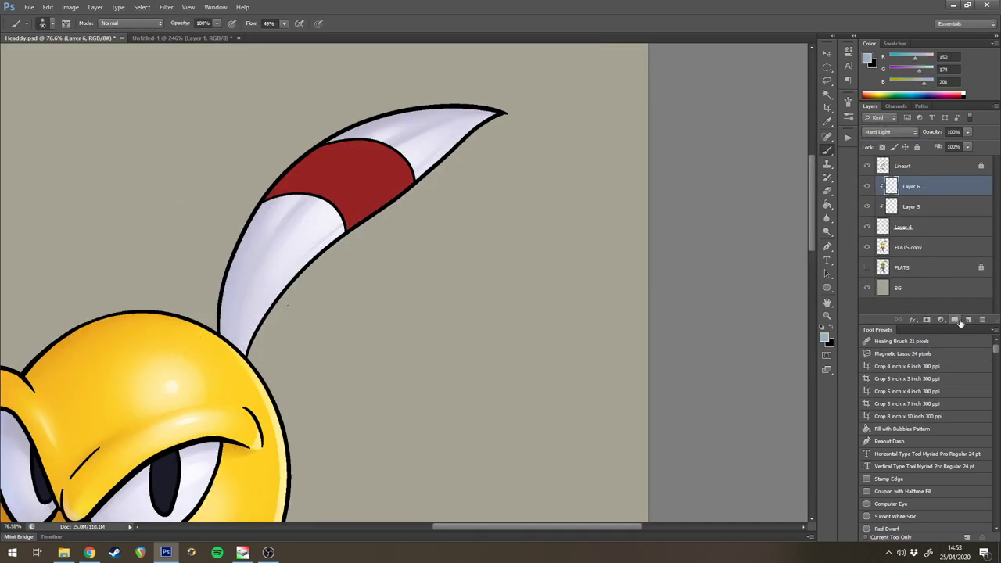
- On another clipped Hard Light layer, lasso the feather's upper outer edge and brush a hard-edged grey-blue rim light into it
click(967, 320)
key(ctrl+alt+g)
click(889, 132)
click(879, 266)
key(l)
mouse_move(227, 358)
mouse_down()
mouse_move(182, 248)
mouse_move(219, 344)
mouse_up()
key(b)
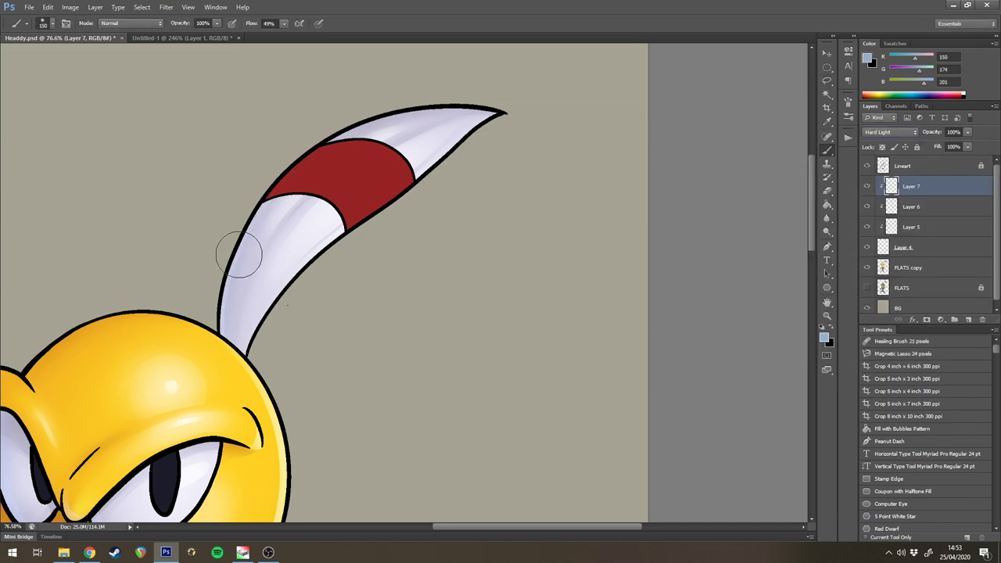
key(e)
- Merge all the pale feather layers down into the FLATS copy layer
key(ctrl+0)
shift+click(925, 251)
key(ctrl+e)
key(ctrl+e)
- Select the feather's red band and fill it on a new layer, transparency locked, with the red sampled from the body
key(ctrl+shift+alt+n)
key(w)
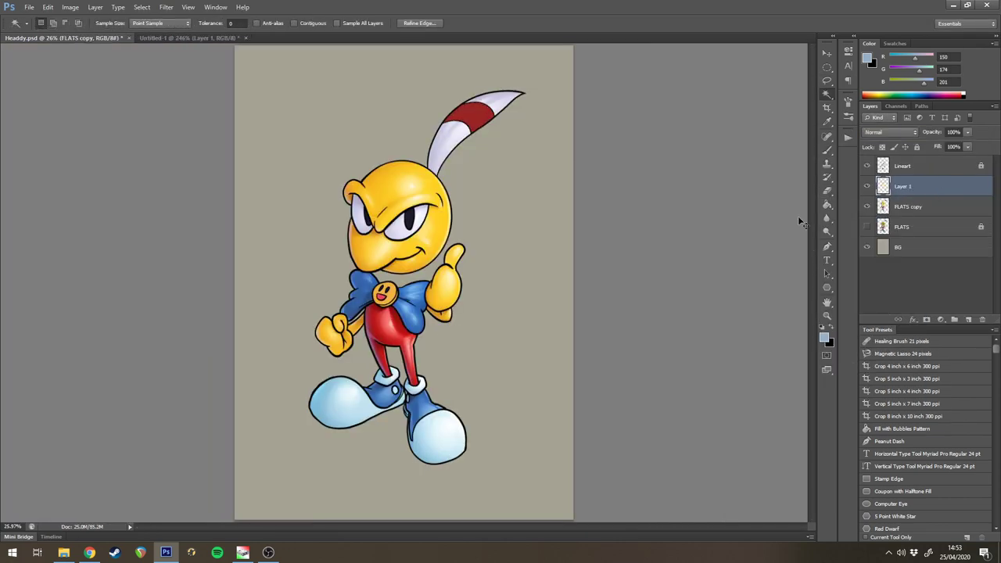
key(b)
alt+click(375, 321)
key(slash)
key(alt+BackSpace)
scroll(565, 117, up, 5)
- On a new clipped layer, brush dark red shading, RGB 152, 16, 16, across the feather's red band with a much smaller brush
key(ctrl+shift+alt+n)
key(ctrl+alt+g)
scroll(560, 363, up, 4)
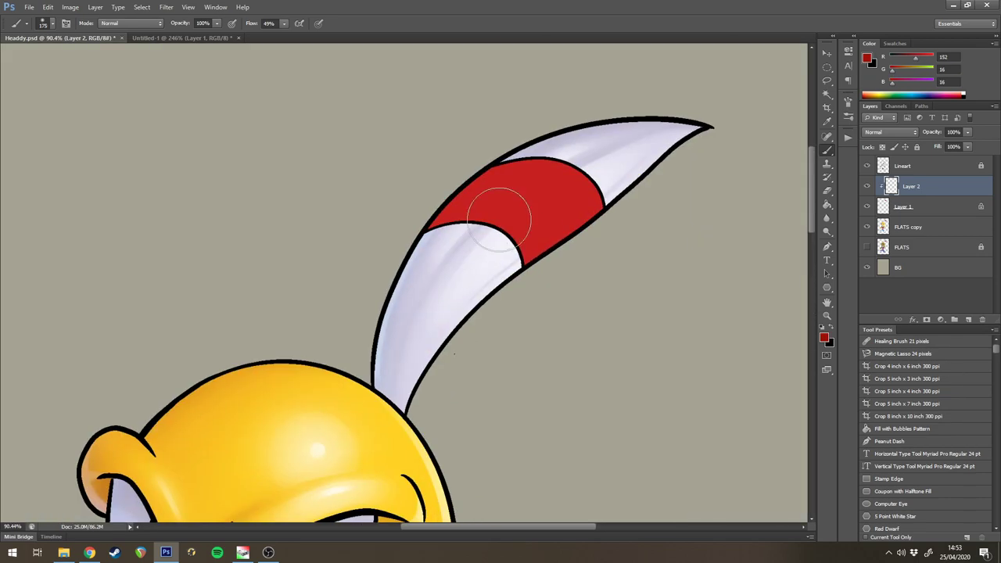
key(bracketleft)
key(bracketleft)
key(bracketleft)
key(bracketleft)
key(bracketleft)
key(bracketleft)
key(bracketleft)
key(bracketleft)
key(bracketleft)
key(bracketleft)
key(bracketleft)
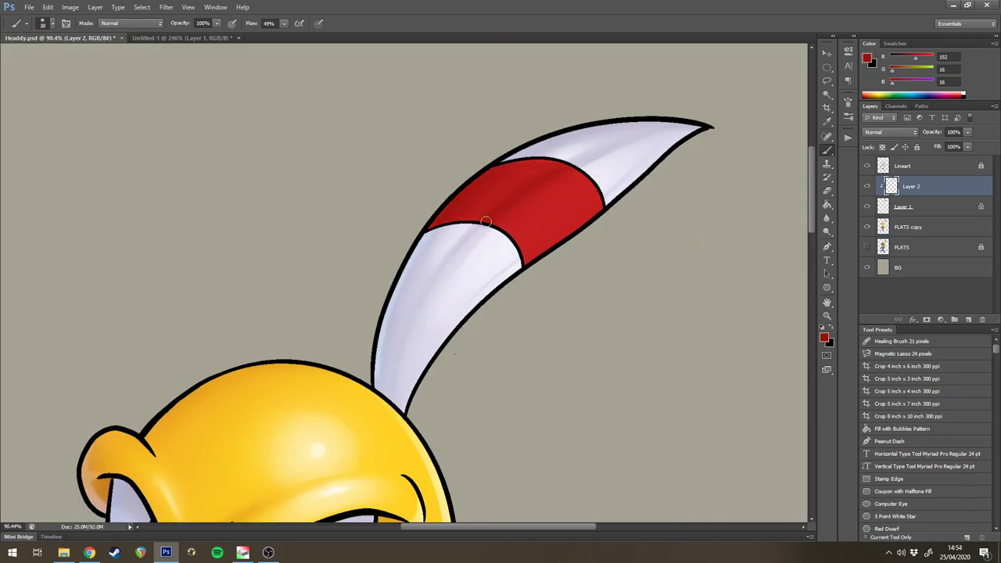
scroll(641, 238, down, 2)
- On another clipped layer, brush salmon highlights, RGB 246, 142, 138, sampled from the body, onto the feather's red band
key(ctrl+shift+alt+n)
alt+click(934, 196)
scroll(547, 312, down, 6)
alt+click(458, 335)
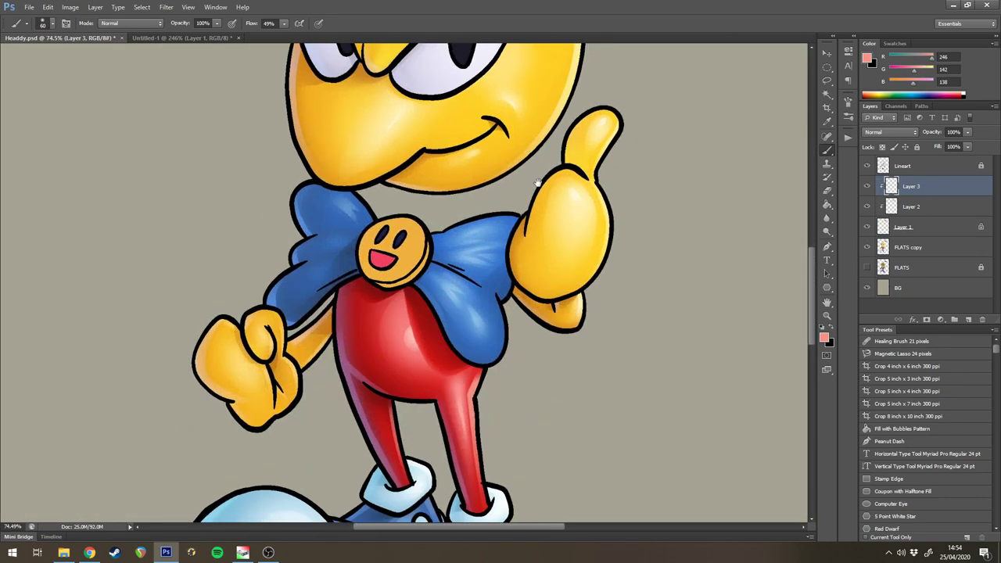
scroll(537, 183, up, 6)
drag(626, 183, 520, 260)
key(bracketleft)
key(bracketleft)
- On a new clipped layer, lasso the lower half of the red band and brush a hard-edged salmon highlight with an enlarged brush
key(ctrl+shift+alt+n)
key(ctrl+alt+g)
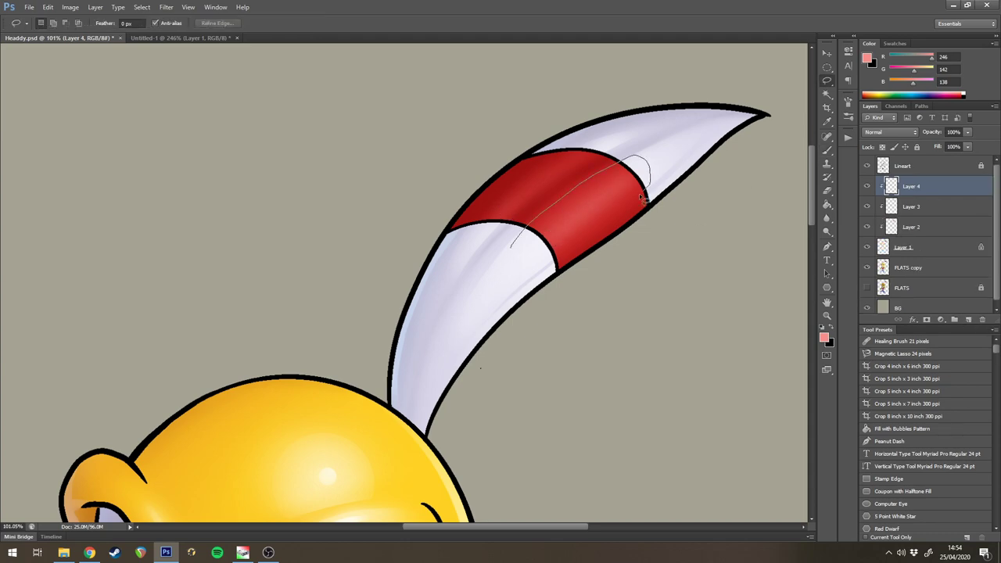
key(bracketright)
key(bracketright)
key(bracketright)
key(bracketright)
key(bracketright)
key(bracketright)
key(bracketright)
key(bracketright)
key(bracketright)
drag(598, 207, 567, 193)
key(ctrl+d)
- Reduce the brush size and merge the red band's base and clipped shading layers into one layer
scroll(603, 207, down, 3)
key(bracketleft)
key(bracketleft)
key(bracketleft)
key(ctrl+0)
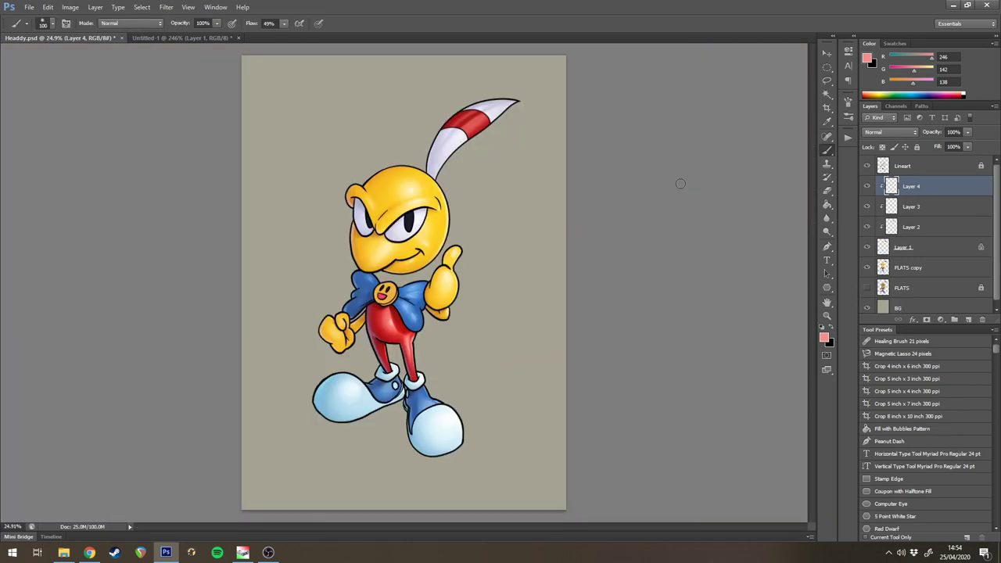
shift+click(933, 245)
key(ctrl+e)
- Add a layer in Screen mode clipped to the red band and set the background colour to beige
key(ctrl+shift+alt+n)
alt+click(903, 195)
key(shift+alt+s)
scroll(426, 104, up, 6)
click(830, 342)
key(Return)
- Lasso the red band's lower edge, brush a rim light into it and add another layer above
key(l)
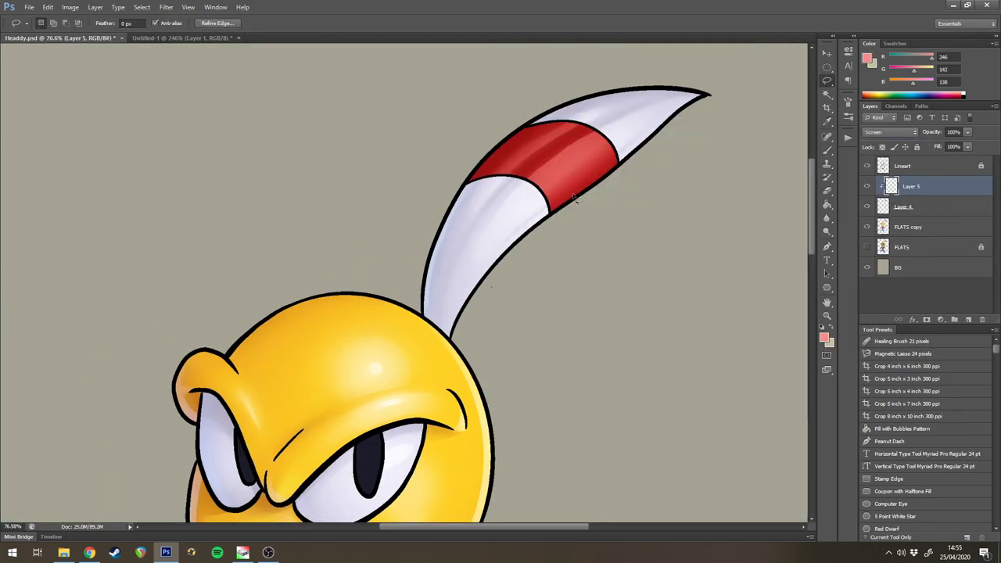
mouse_move(618, 151)
mouse_down()
mouse_move(551, 212)
mouse_move(659, 146)
mouse_up()
key(b)
drag(556, 204, 655, 147)
key(ctrl+d)
click(968, 319)
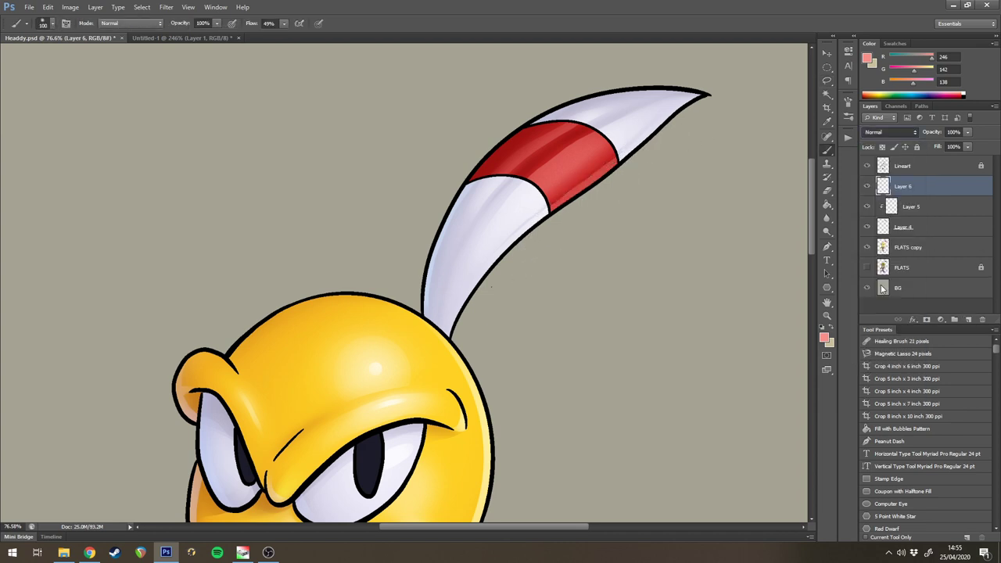
- Clip the new layer to the red band, choose a purple foreground colour and brush along the band's outer left edge
alt+click(905, 196)
click(824, 337)
key(Return)
drag(525, 133, 406, 205)
- Brush purple rim light into the red band's left edge on a new layer with a changed blend mode, and merge the band's layers
click(968, 319)
click(889, 132)
click(877, 286)
key(l)
key(b)
drag(474, 178, 517, 137)
key(ctrl+d)
key(ctrl+e)
- On a new layer clipped to the red band, lasso a thin streak and brush in a pale highlight sampled from the feather's white
click(968, 319)
scroll(739, 261, up, 1)
alt+click(906, 195)
key(l)
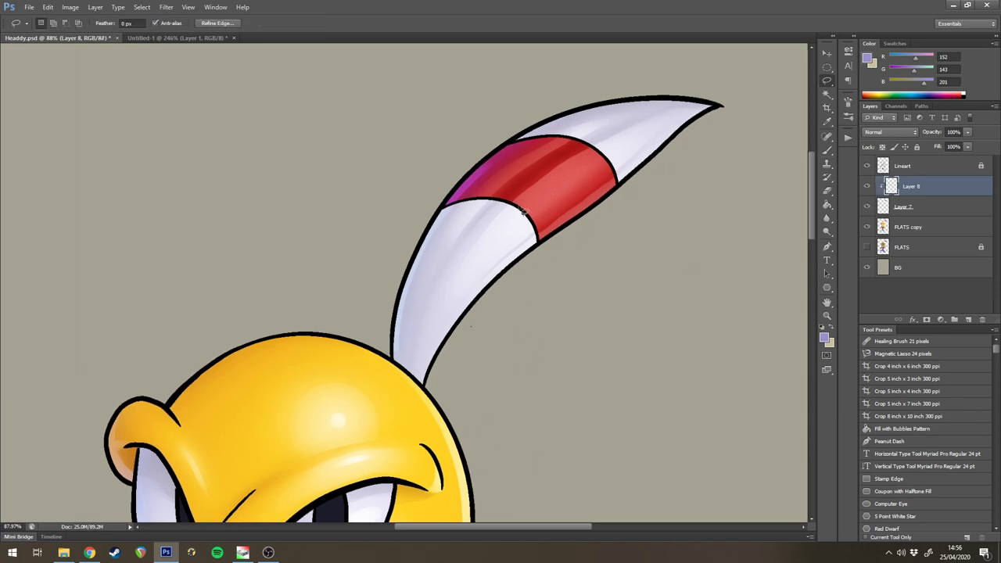
mouse_move(547, 198)
mouse_down()
mouse_move(577, 182)
mouse_move(531, 215)
mouse_up()
key(b)
alt+click(609, 163)
key(ctrl+d)
- Merge the red band's layers into the FLATS copy layer
scroll(621, 171, down, 3)
scroll(622, 170, up, 3)
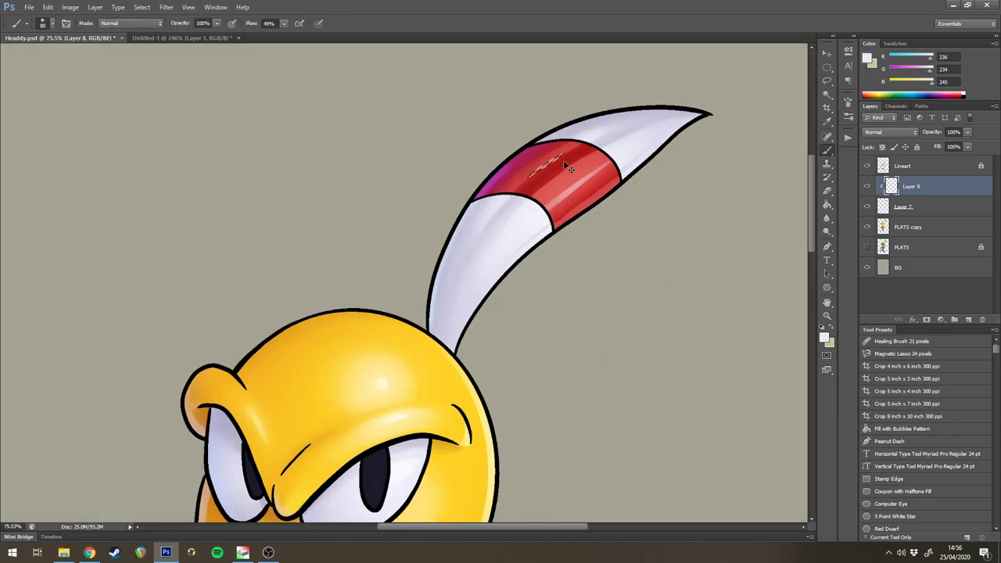
scroll(621, 170, down, 5)
shift+click(904, 229)
key(ctrl+e)
scroll(688, 216, up, 5)
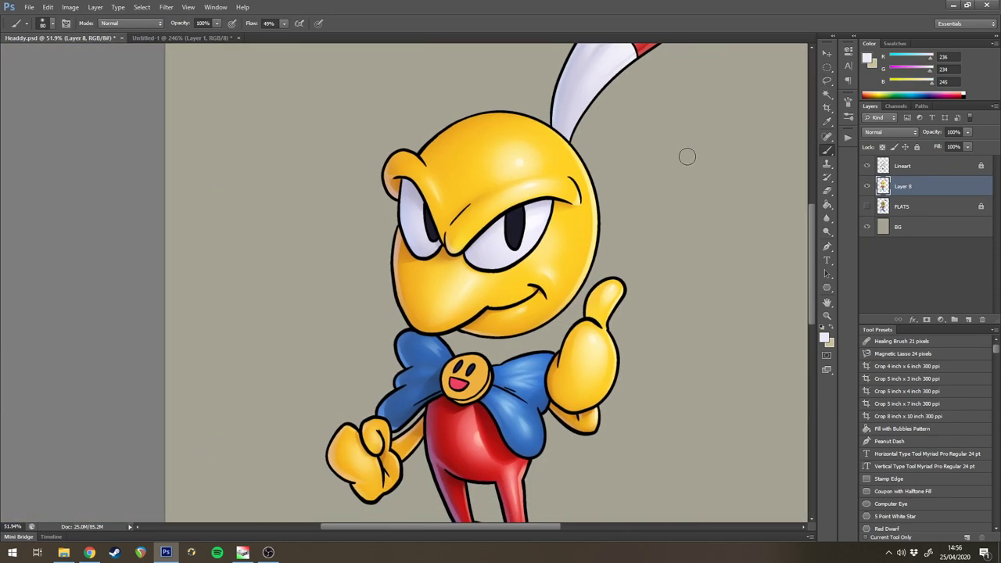
- Put the bow's smiley medallion on its own transparency-locked layer and set the foreground to orange (RGB 238, 171, 43)
key(w)
key(ctrl+shift+alt+n)
drag(628, 326, 549, 234)
key(/)
click(824, 337)
click(610, 321)
click(775, 140)
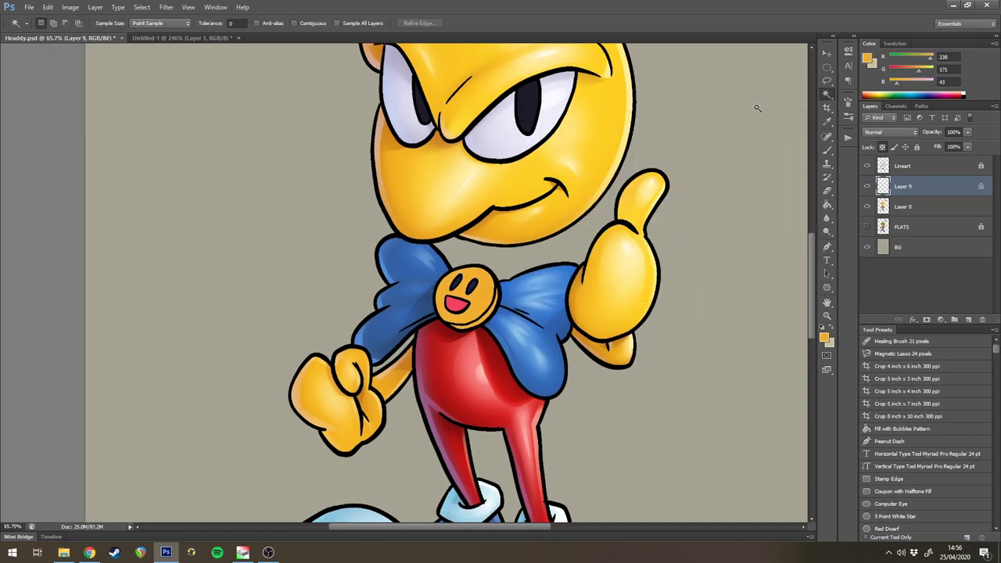
- Add a layer clipped to the medallion and brush burnt-orange shading (RGB 191, 96, 33) down its left side
click(968, 319)
alt+click(905, 196)
click(823, 337)
click(639, 180)
click(775, 140)
key(b)
drag(435, 278, 450, 322)
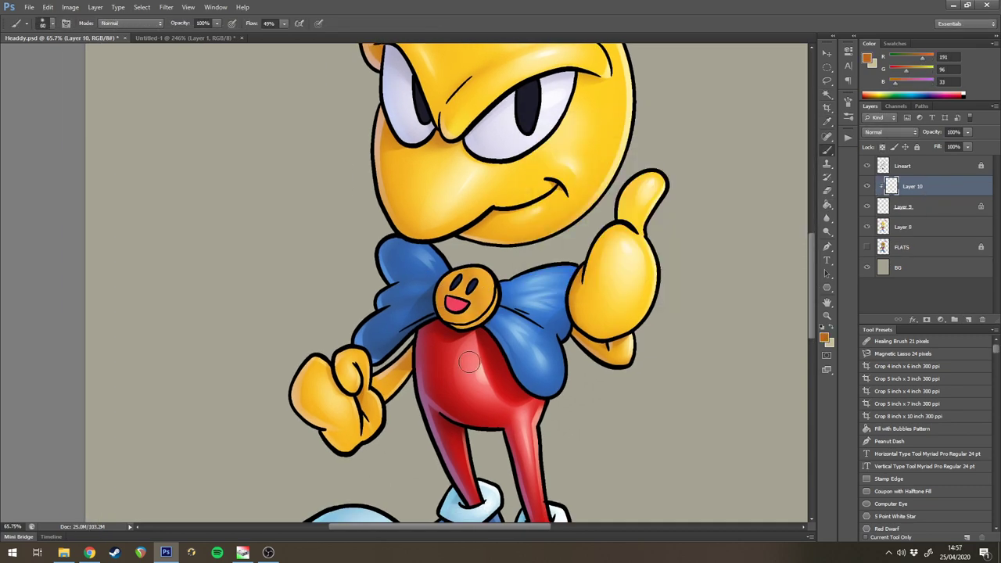
- Lasso part of the medallion and brush further burnt-orange shading into it with the brush enlarged to 100
scroll(480, 317, up, 2)
key(l)
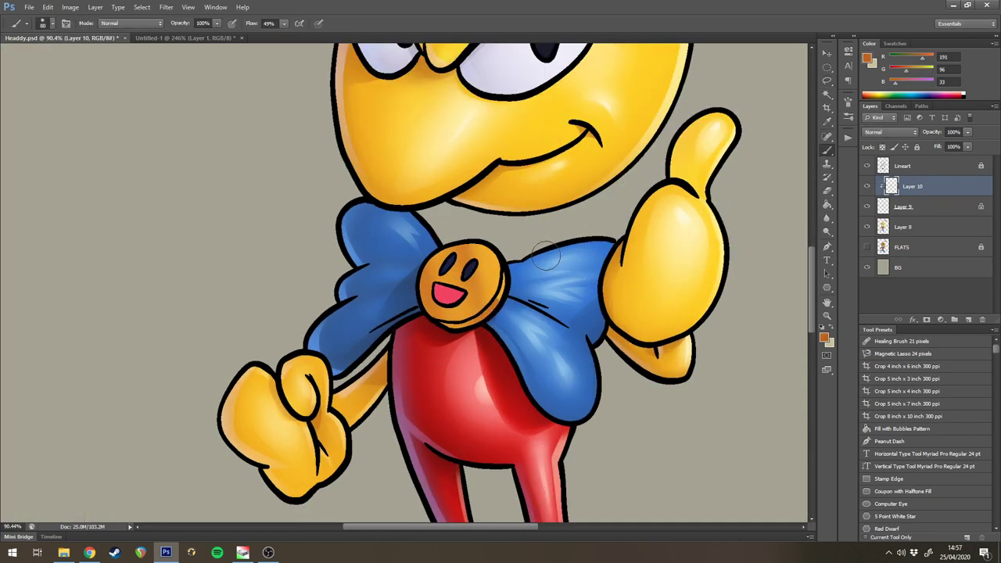
key(b)
scroll(526, 298, down, 6)
scroll(526, 299, up, 3)
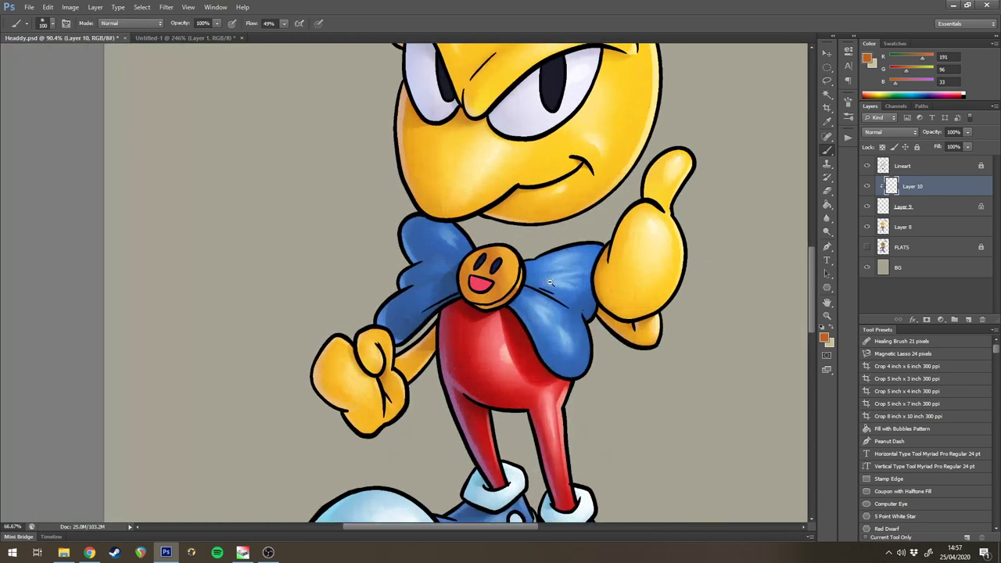
scroll(532, 294, down, 5)
scroll(535, 290, up, 4)
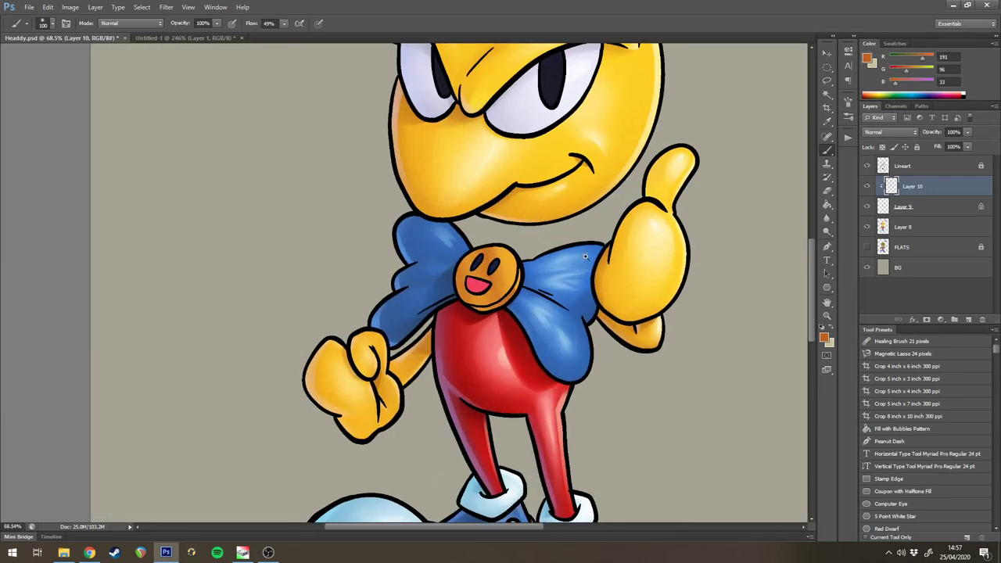
- Add another layer clipped to the medallion and set the foreground to pale yellow (RGB 255, 237, 138)
click(969, 321)
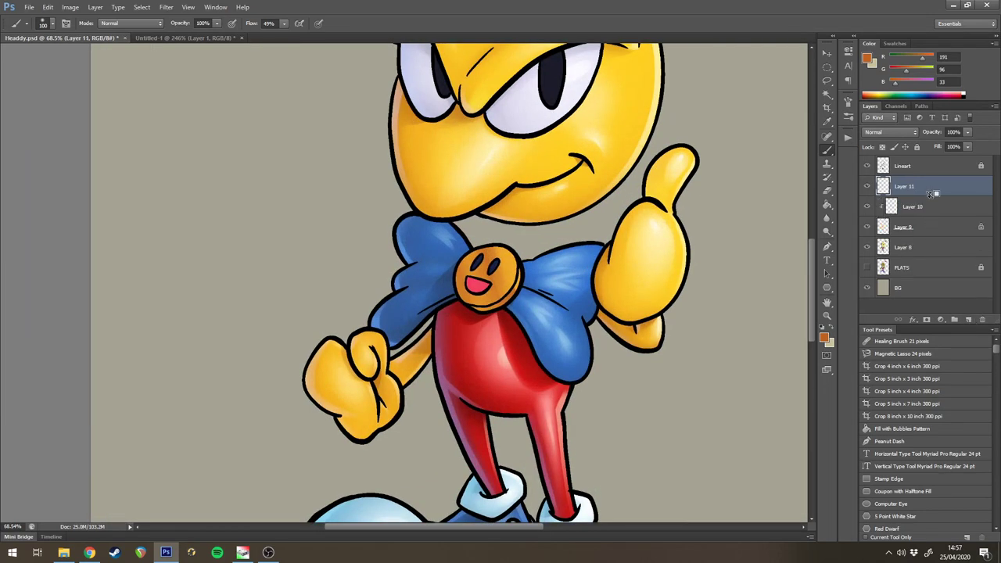
alt+click(930, 193)
alt+click(508, 265)
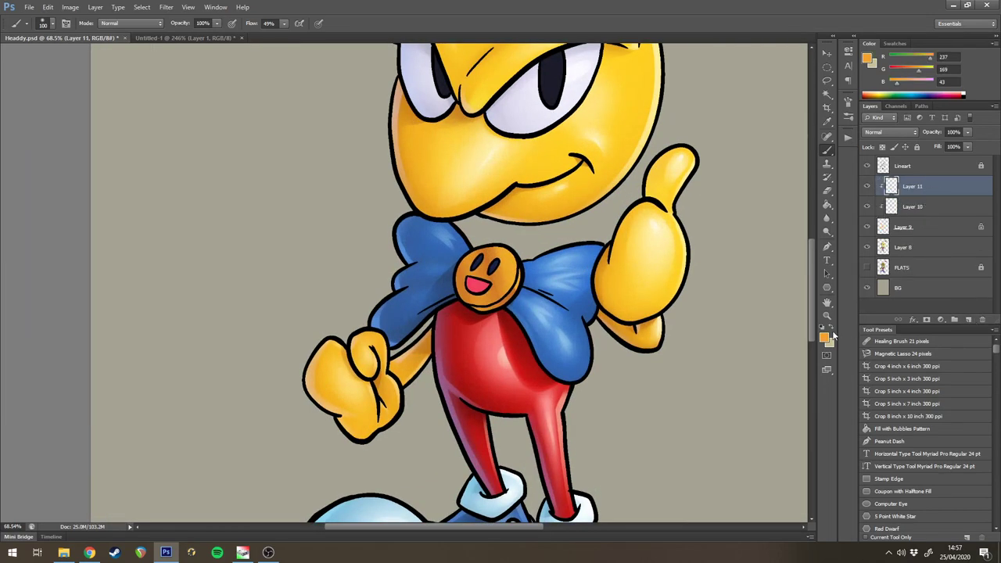
click(823, 336)
click(592, 149)
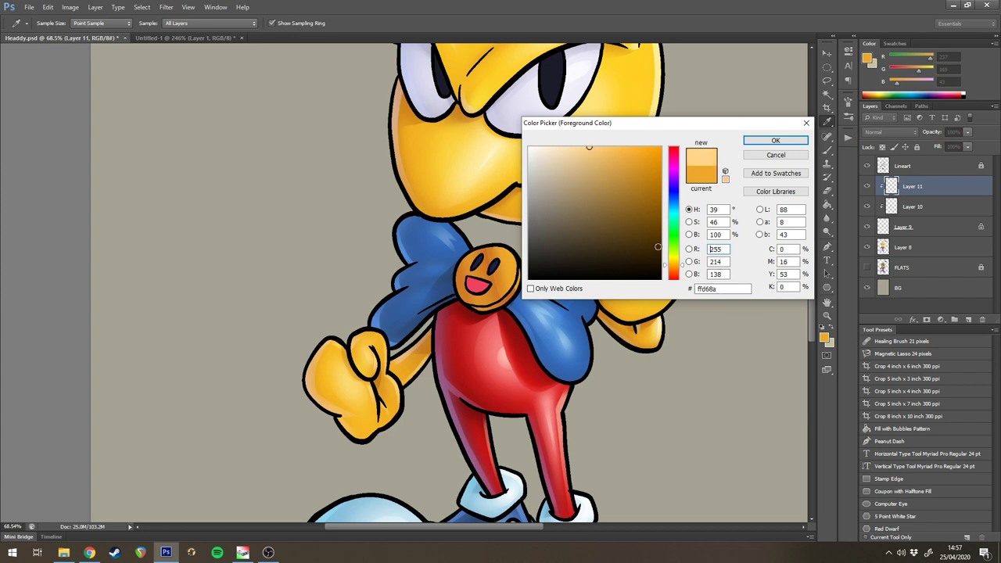
click(674, 261)
click(775, 141)
- Lasso the medallion's right rim and a diagonal strip of its face, brushing pale-yellow highlights into each
scroll(493, 313, up, 2)
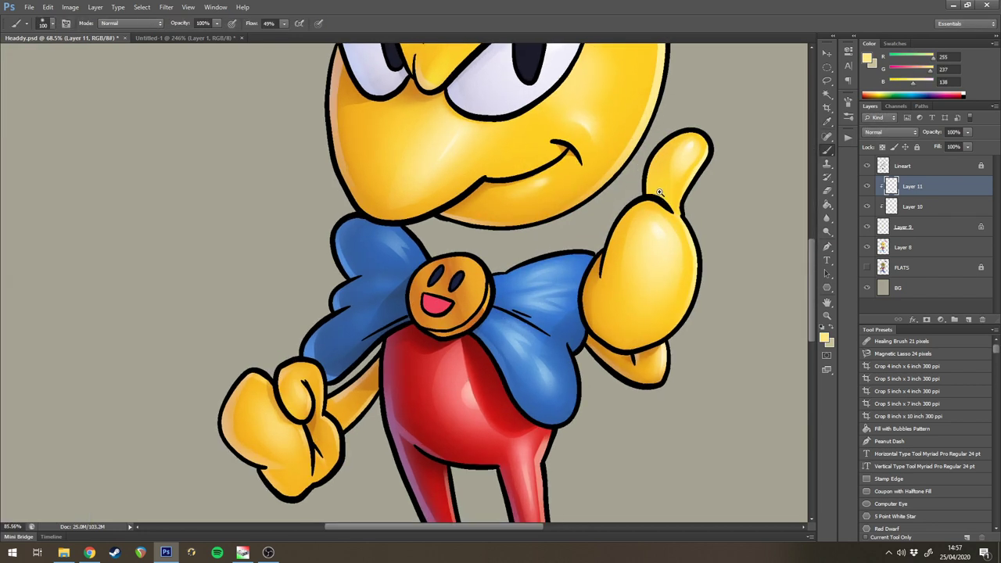
key(l)
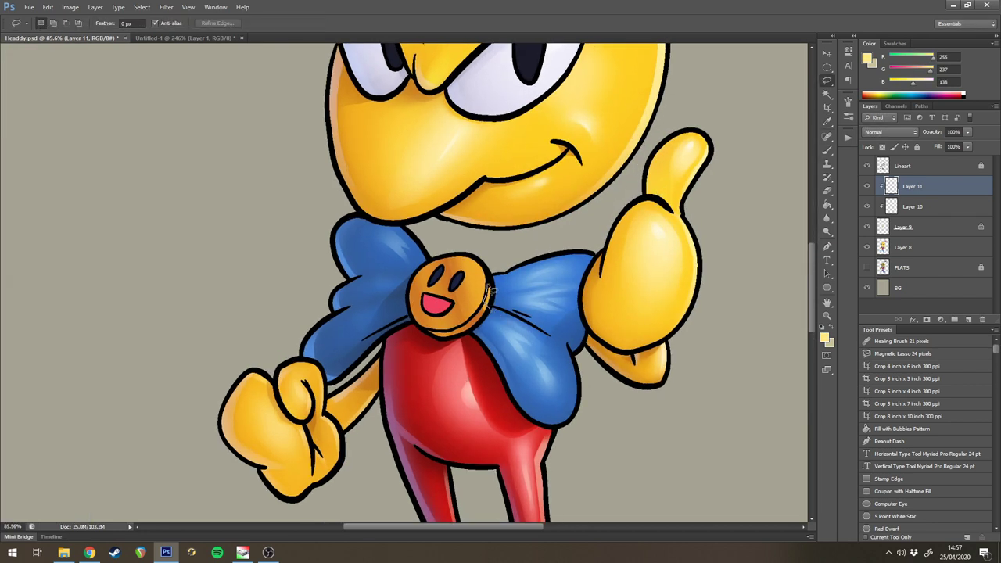
key(b)
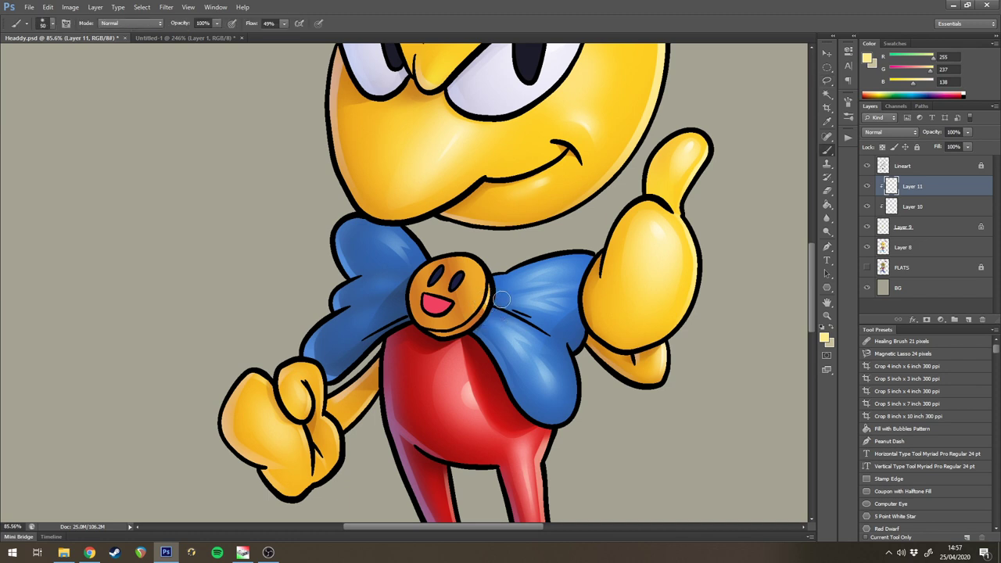
key(l)
drag(455, 261, 452, 259)
key(ctrl+d)
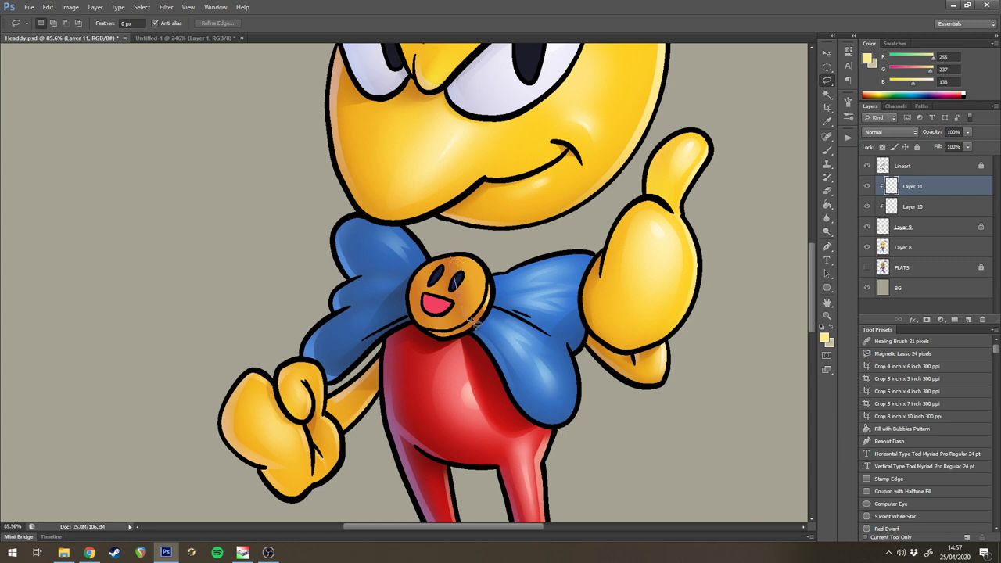
drag(487, 269, 463, 233)
key(b)
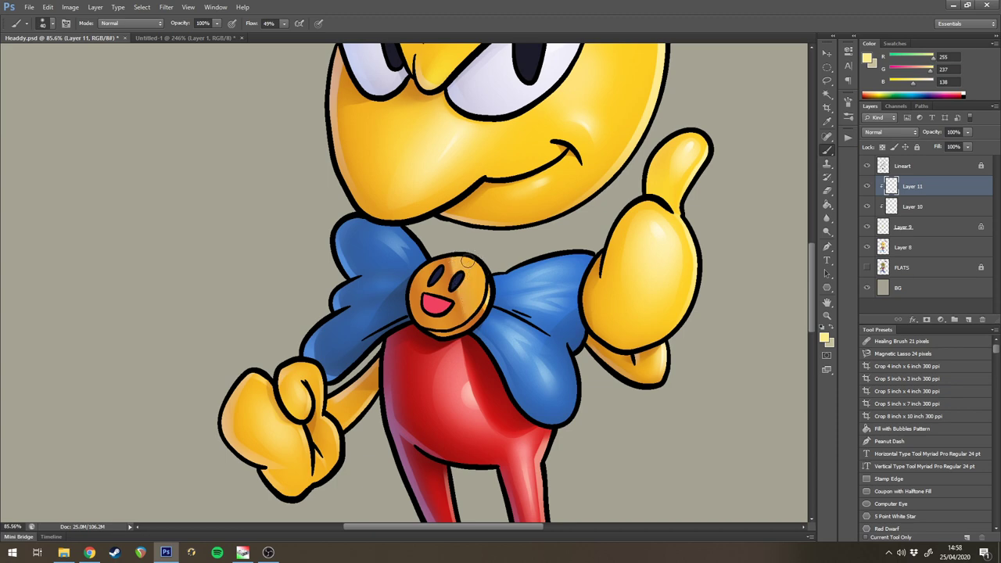
- Lasso another diagonal band across the medallion's face, brush it with the brush enlarged to 60, and deselect
key(l)
mouse_move(422, 257)
mouse_down()
mouse_move(442, 324)
mouse_move(430, 255)
mouse_up()
key(b)
key(bracketright)
key(bracketright)
key(bracketright)
key(bracketright)
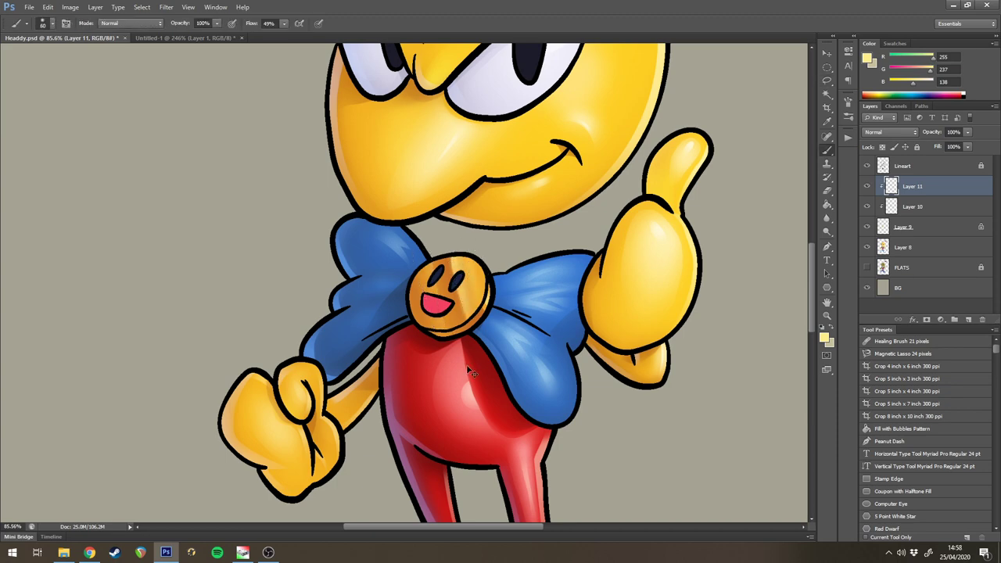
key(ctrl+d)
drag(532, 255, 497, 255)
- On a new clipped layer, lasso a narrow diagonal strip of the medallion and brush a near-white glint (RGB 255, 253, 241) along it
click(968, 320)
drag(643, 305, 677, 305)
key(l)
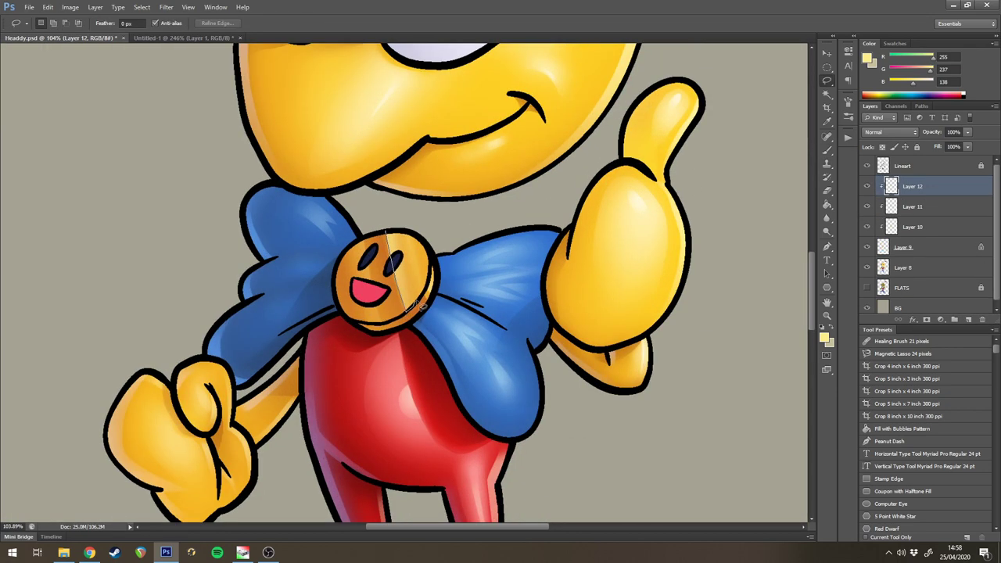
drag(417, 304, 423, 301)
click(824, 337)
click(535, 148)
click(777, 142)
key(b)
drag(389, 227, 408, 311)
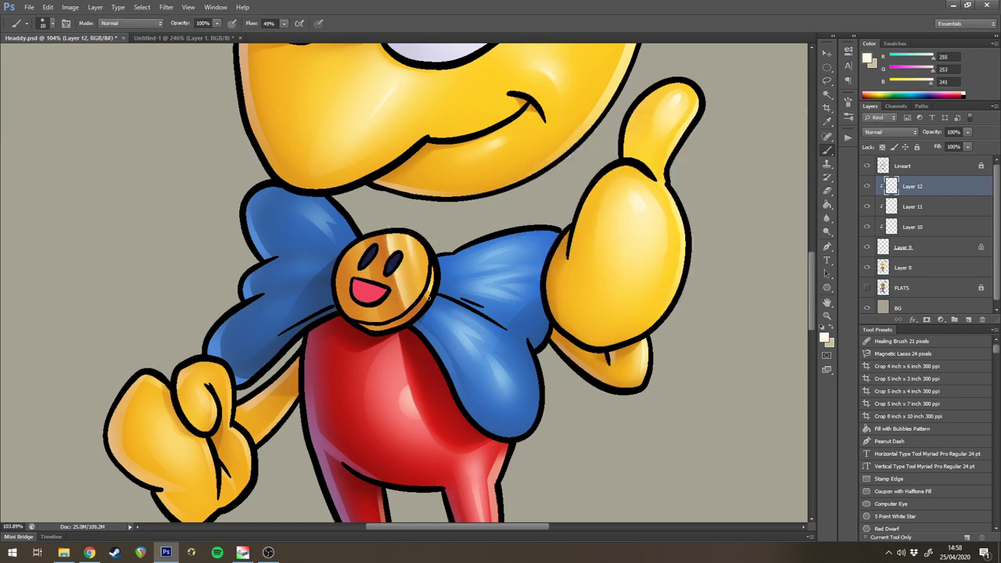
- Merge the medallion's base with its clipped shading and highlight layers
drag(573, 237, 500, 237)
drag(587, 206, 638, 207)
shift+click(939, 248)
key(ctrl+e)
- Add a Hard Light layer clipped to the medallion and brush pale blue (RGB 160, 195, 220) along its left side
click(968, 320)
alt+click(922, 196)
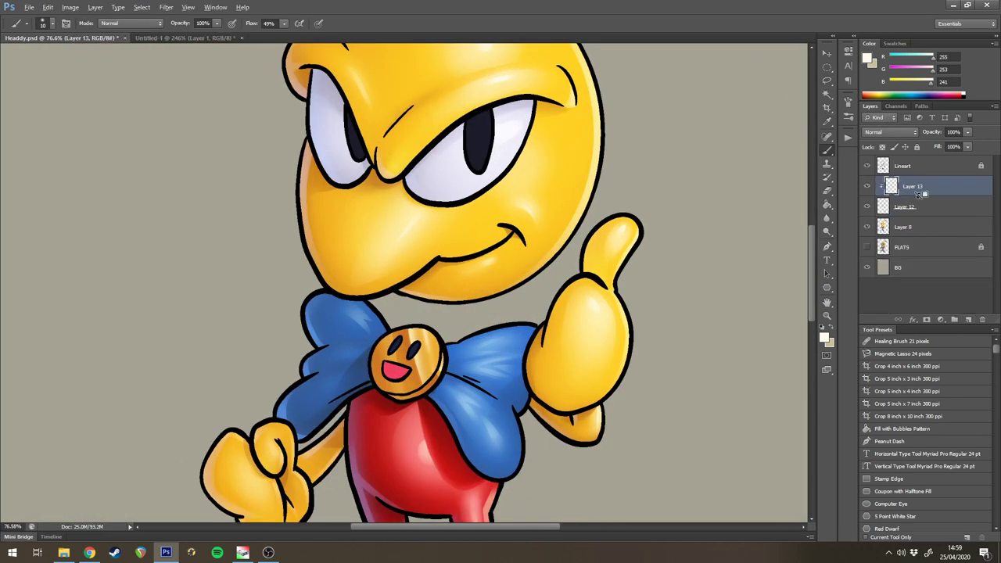
click(889, 132)
click(884, 281)
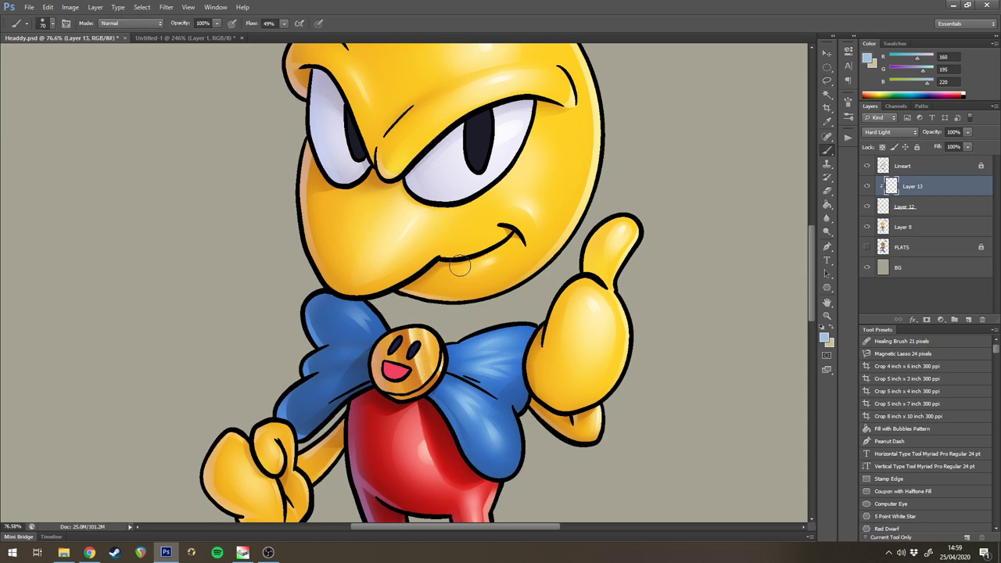
- Set the foreground to RGB 134, 172, 198 and brush a rim light along the medallion's left edge on a clipped Screen layer
click(823, 338)
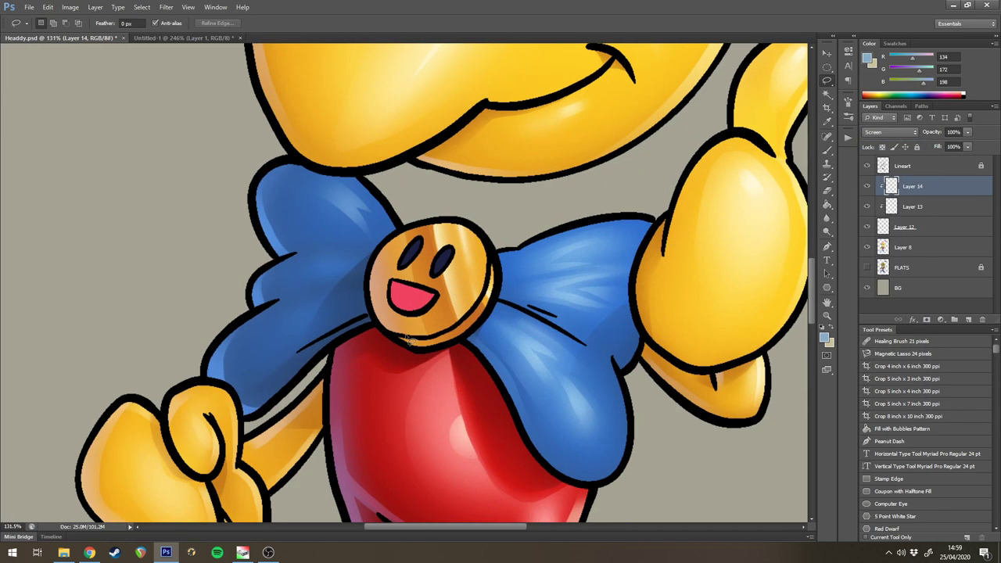
key(b)
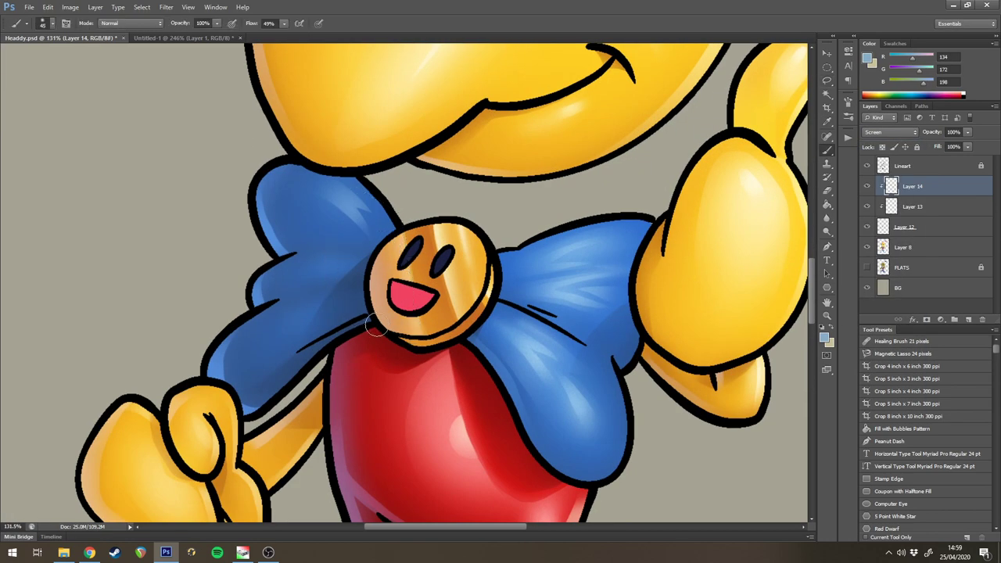
drag(376, 325, 379, 249)
- Merge the medallion's layers together and down into the character's rendered layer
drag(579, 250, 469, 250)
shift+click(910, 226)
key(ctrl+e)
key(ctrl+e)
drag(777, 233, 653, 198)
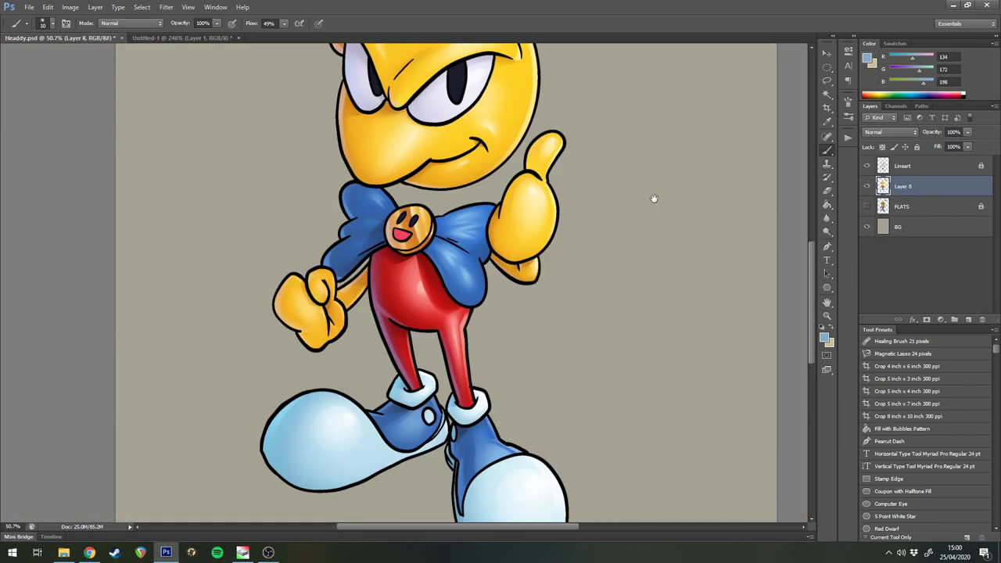
- Copy the medallion's mouth to its own transparency-locked layer and sample dark red (RGB 142, 15, 15) as the foreground
drag(423, 162, 548, 162)
key(w)
click(360, 373)
key(ctrl+j)
key(/)
drag(707, 277, 789, 219)
key(b)
alt+click(500, 425)
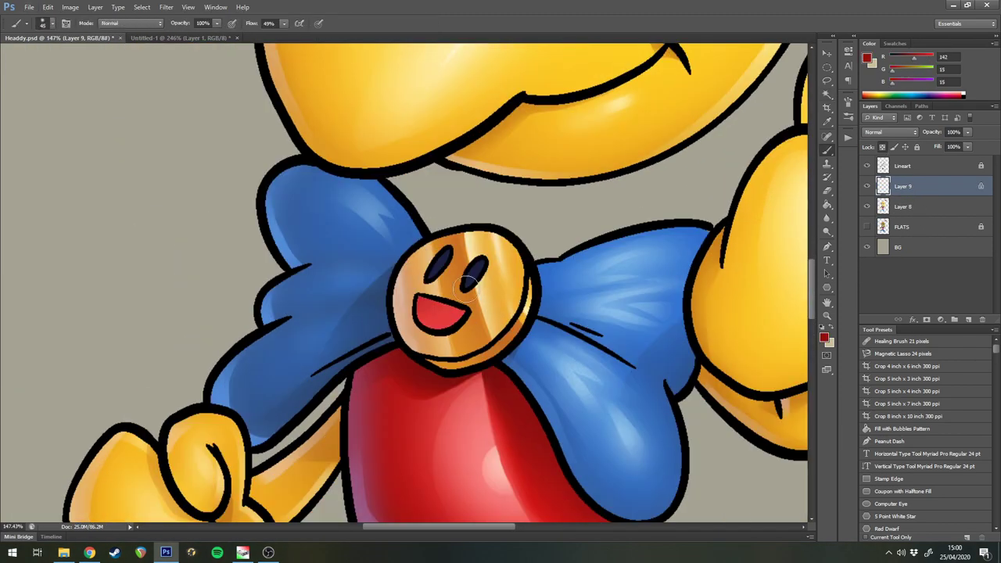
- Lasso part of the medallion's mouth, brush in dark-red shading and merge it into the rendered character layer
key(l)
mouse_move(423, 309)
mouse_down()
mouse_move(461, 313)
mouse_move(477, 329)
mouse_up()
key(b)
drag(547, 281, 422, 281)
key(ctrl+e)
- Copy the character's dark pupils to their own layer and add a new layer clipped to them
key(w)
click(558, 200)
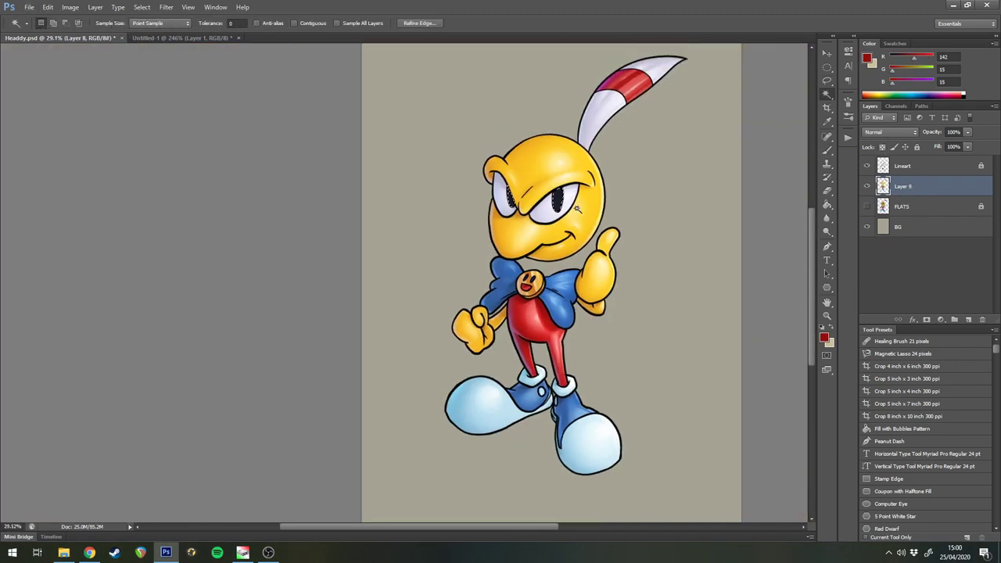
key(ctrl+j)
click(968, 319)
alt+click(912, 196)
- Set a muted purple foreground and brush a soft glow into the right pupil using an elliptical selection
drag(565, 168, 630, 190)
click(823, 337)
click(566, 190)
click(775, 139)
mouse_move(540, 274)
mouse_down()
mouse_move(556, 326)
mouse_move(532, 281)
mouse_move(552, 325)
mouse_up()
key(m)
key(b)
key(m)
- Set the foreground to near-white (RGB 250, 250, 254) and brush an elliptical glint into the upper part of the right pupil
click(823, 337)
click(551, 153)
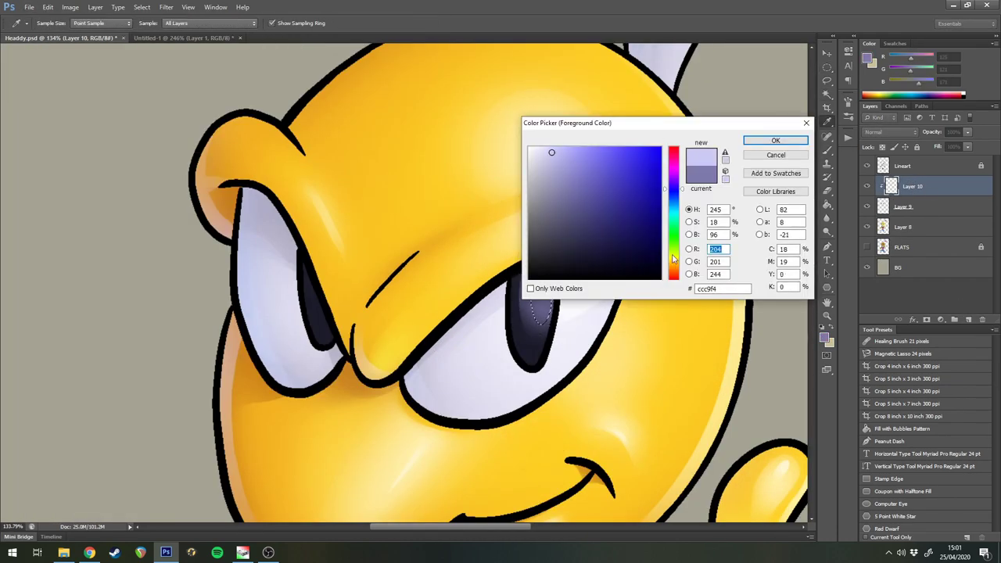
click(531, 148)
key(Return)
key(b)
drag(570, 267, 574, 268)
key(m)
mouse_move(535, 270)
mouse_down()
mouse_move(548, 312)
mouse_move(539, 282)
mouse_up()
key(b)
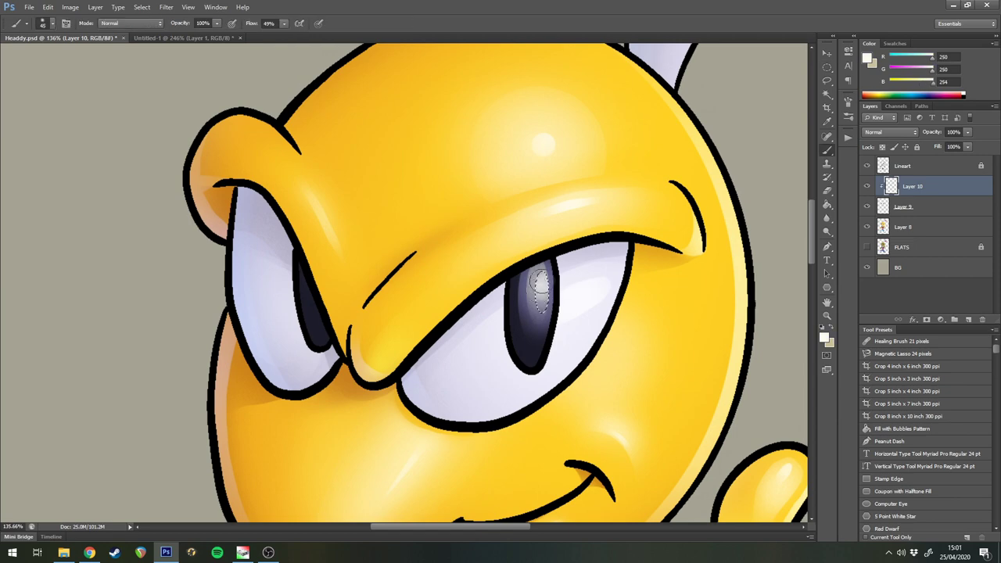
- Merge the clipped glint layer into the pupils' base layer
drag(743, 199, 696, 199)
drag(717, 238, 763, 239)
key(ctrl+e)
- Add a Hard Light layer clipped to the pupils and brush violet (RGB 150, 150, 212) into both of them
click(969, 319)
alt+click(910, 196)
click(890, 132)
click(884, 278)
click(824, 337)
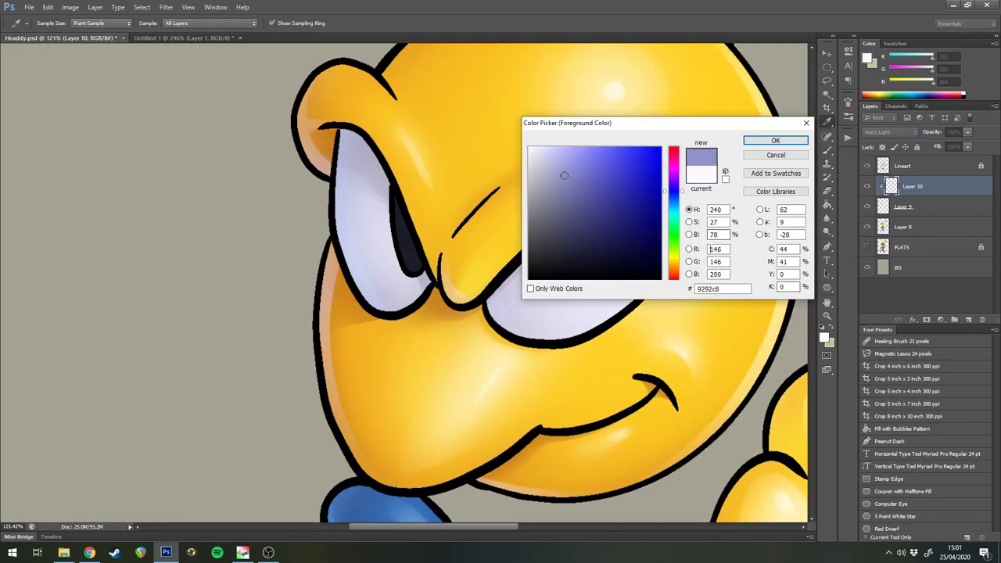
click(567, 168)
key(Return)
drag(595, 287, 594, 265)
drag(398, 237, 408, 266)
- On another layer clipped to the pupils, lasso the right pupil's lower part and brush violet reflected light into it
click(968, 319)
alt+click(909, 195)
key(l)
drag(565, 266, 573, 259)
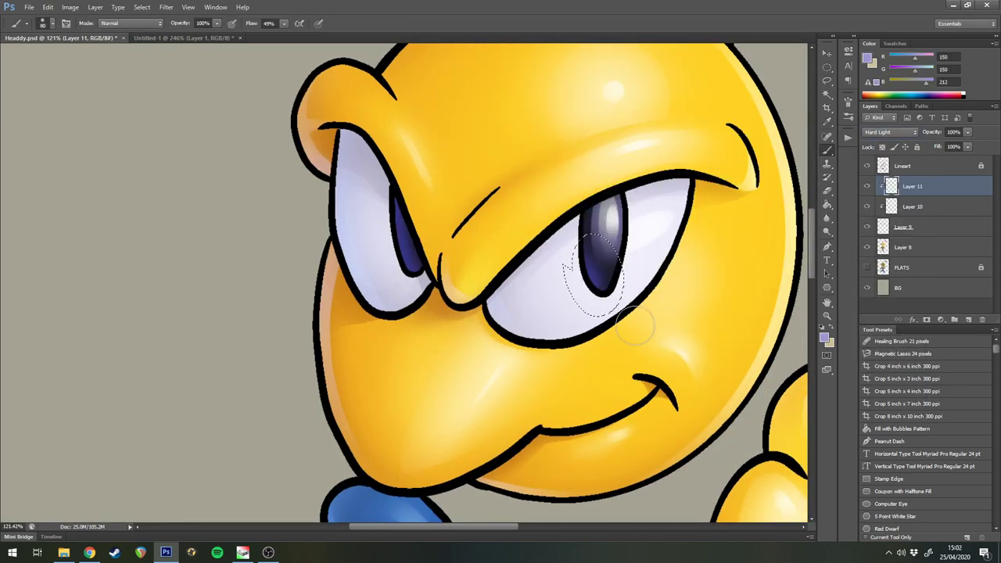
drag(606, 301, 596, 274)
drag(604, 273, 673, 287)
- Lasso the lower part of the left pupil and brush matching violet reflected light into it
key(l)
drag(402, 234, 420, 302)
key(b)
drag(442, 266, 438, 231)
- Merge the pupils' shading layers and base down into the rendered character layer
drag(586, 203, 540, 204)
drag(710, 198, 681, 259)
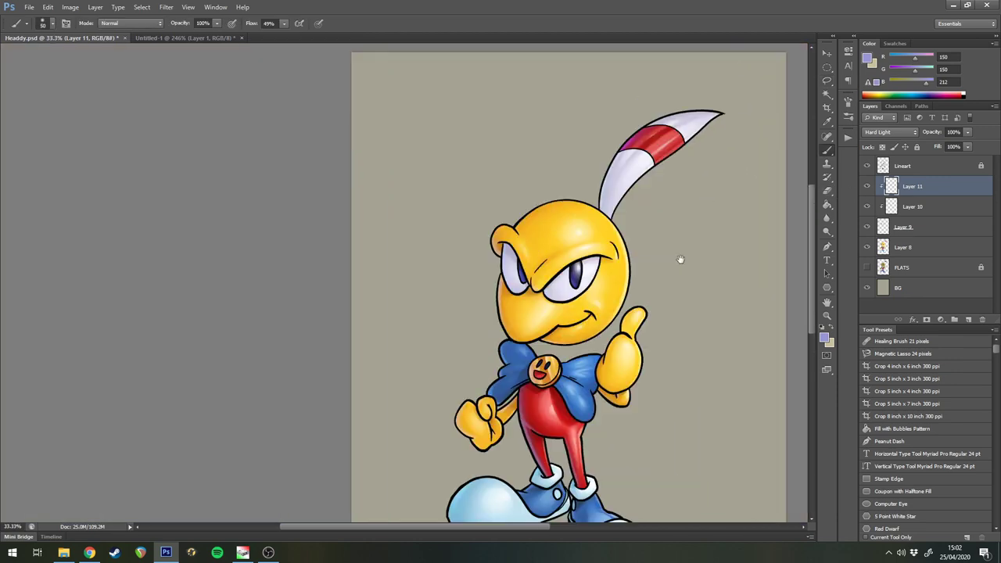
key(ctrl+e)
key(ctrl+e)
key(ctrl+e)
scroll(724, 234, down, 2)
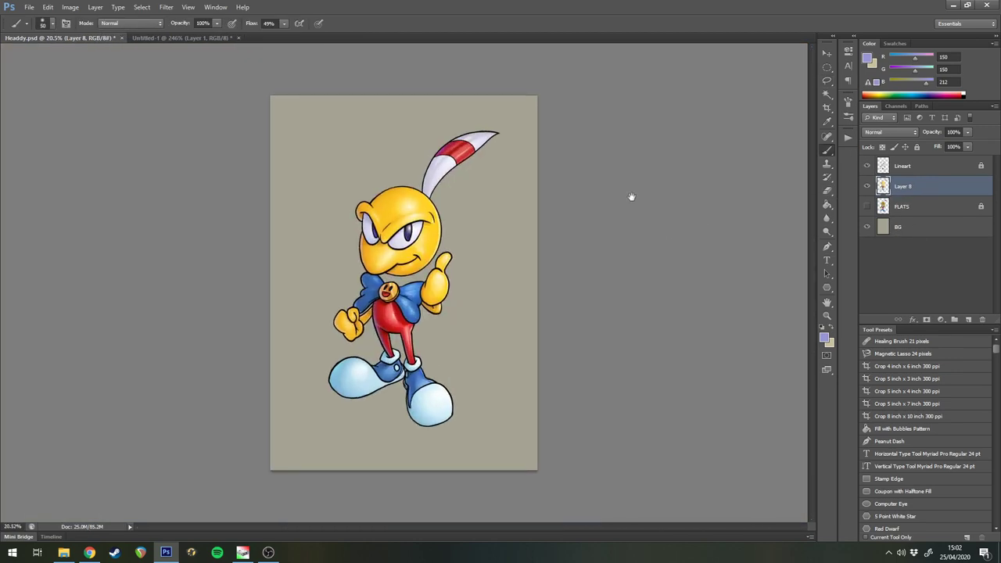
- Add a new layer above the Lineart layer and clip it to the line art
scroll(711, 213, up, 3)
drag(634, 224, 742, 183)
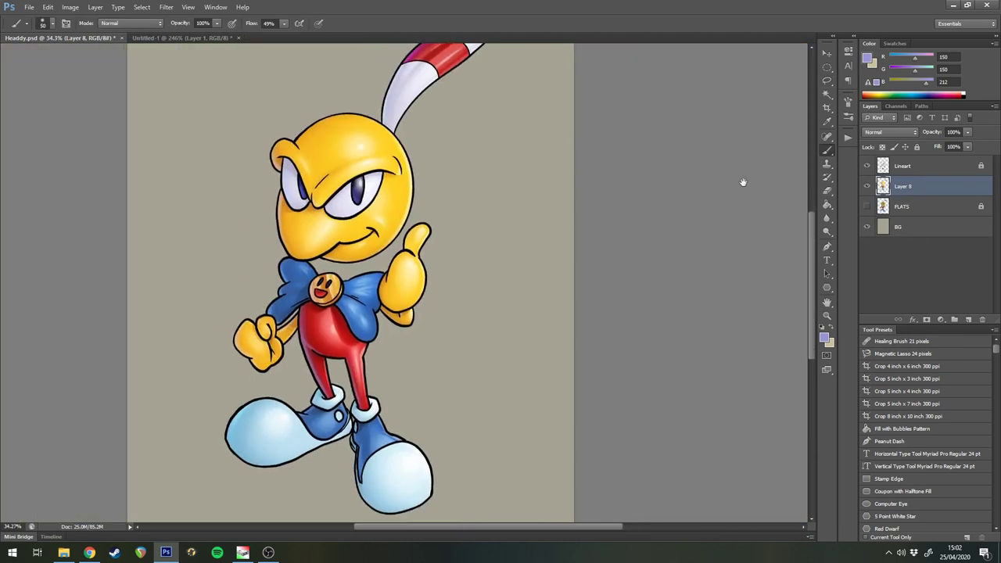
click(867, 167)
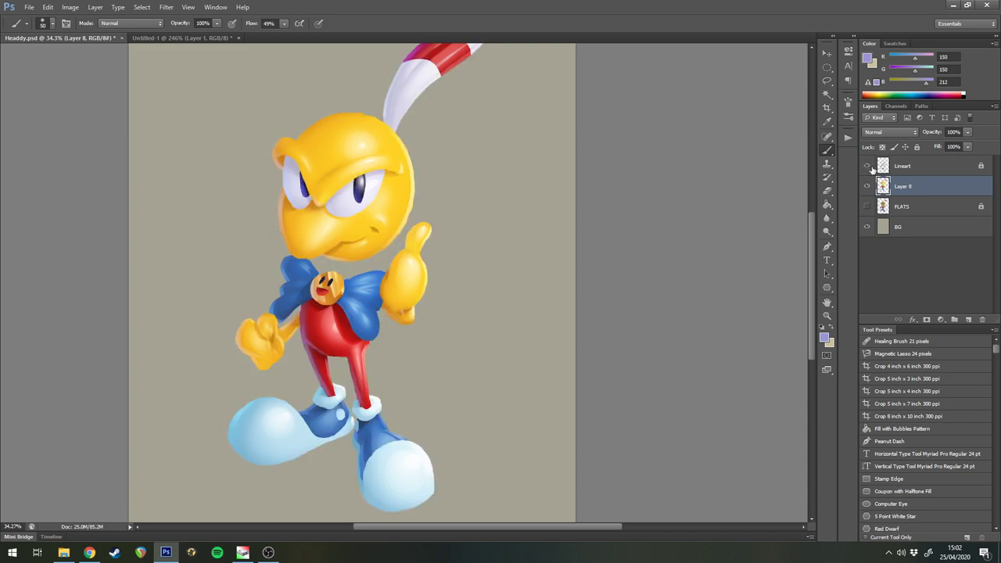
click(866, 167)
click(901, 173)
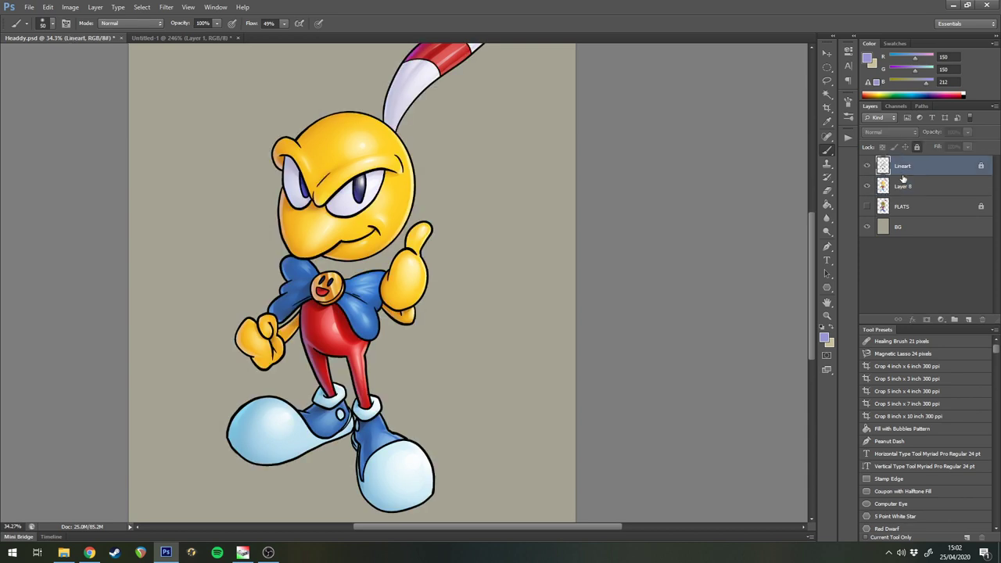
click(967, 321)
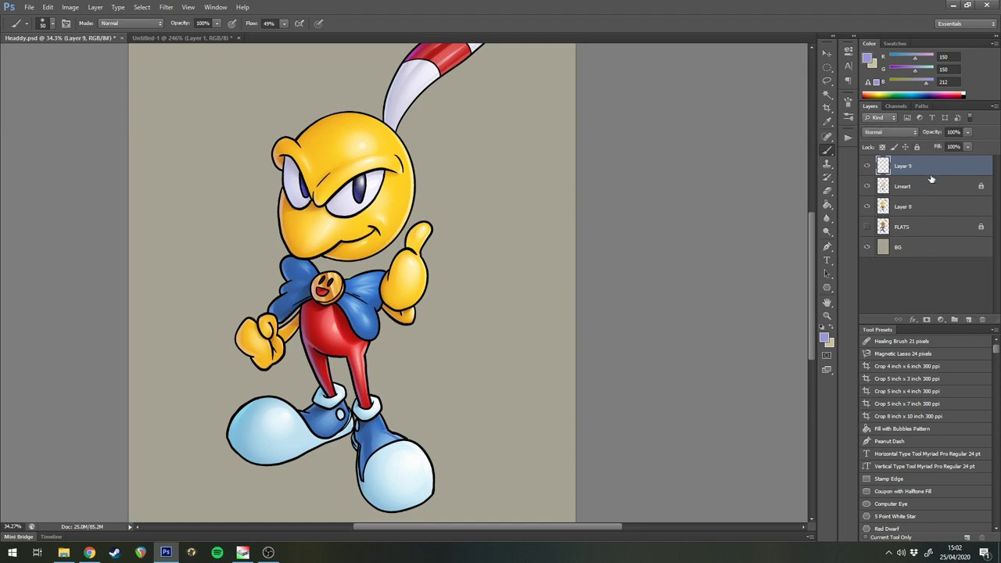
drag(930, 173, 931, 187)
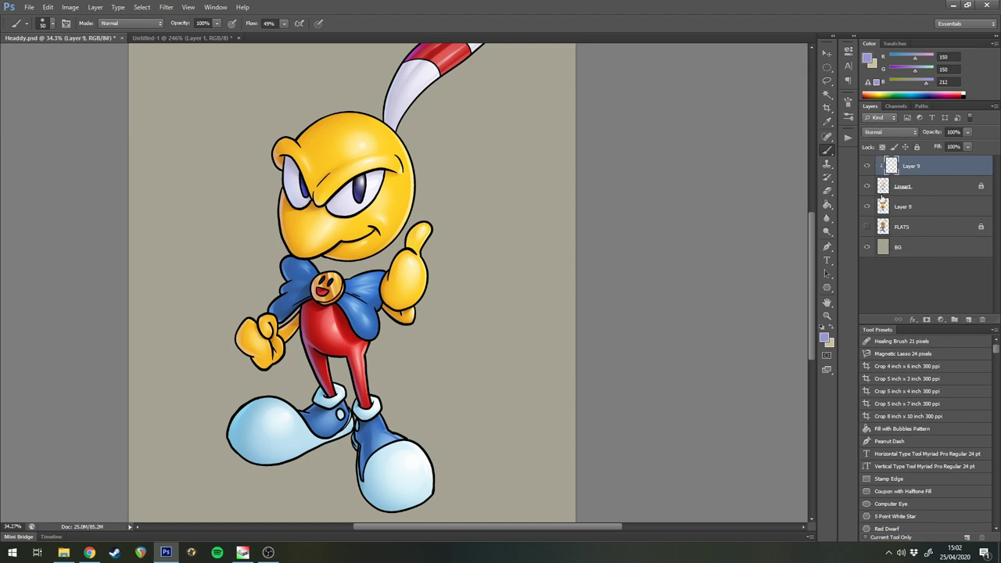
click(883, 188)
click(920, 173)
- Fill the clipped layer with orange-brown (RGB 172, 107, 22) to colour all of the character's line art
click(826, 81)
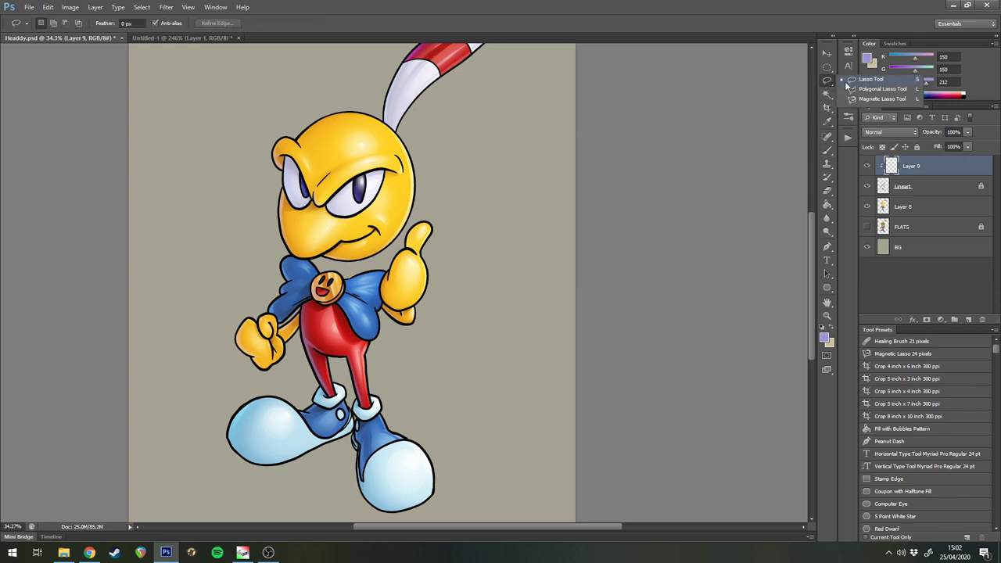
click(854, 90)
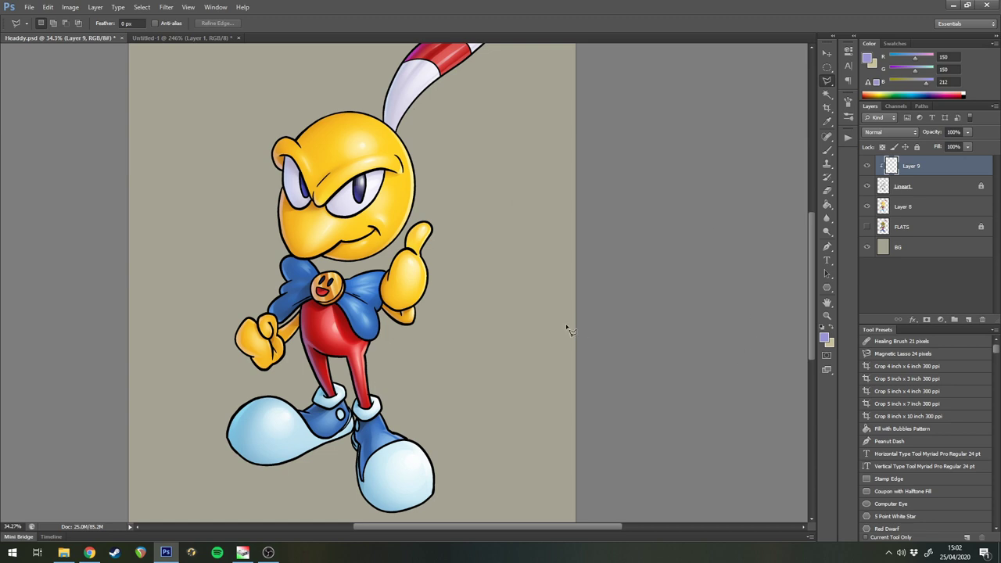
key(b)
alt+click(272, 190)
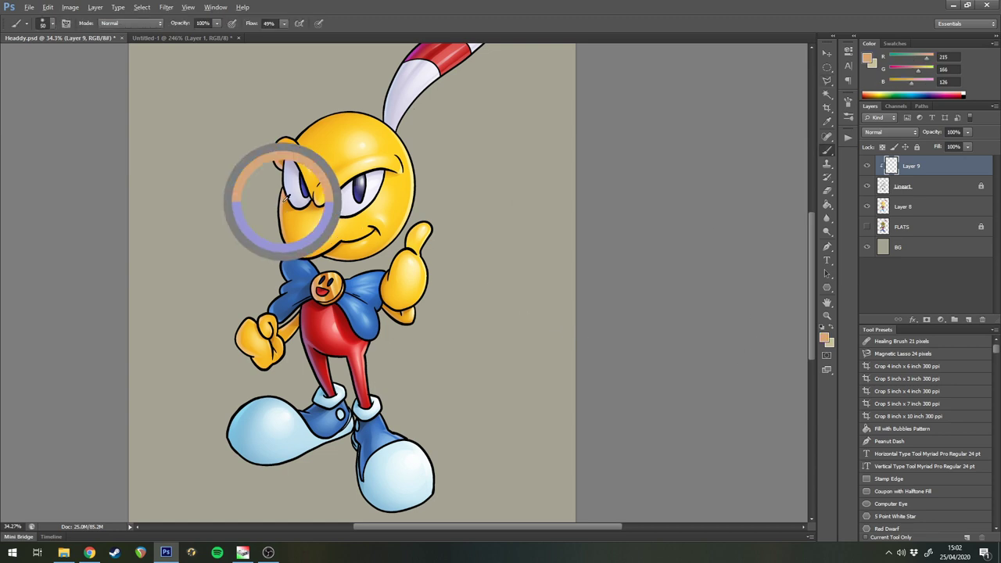
click(823, 335)
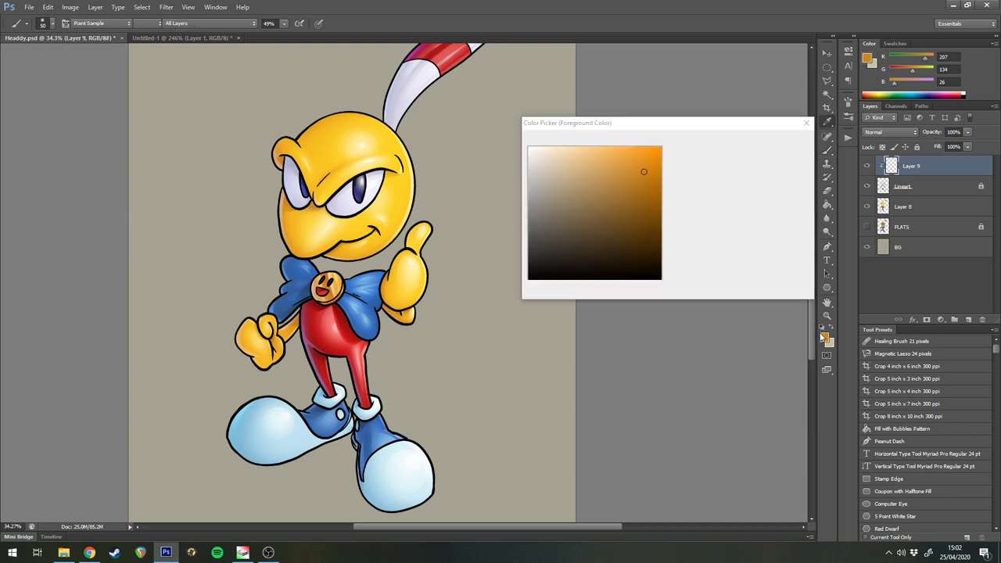
click(644, 189)
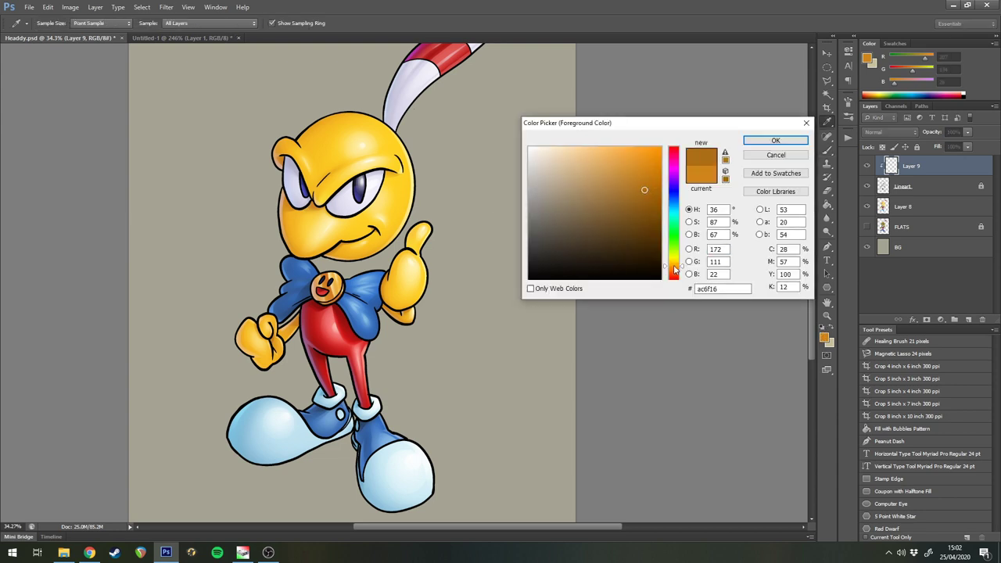
click(676, 270)
click(776, 141)
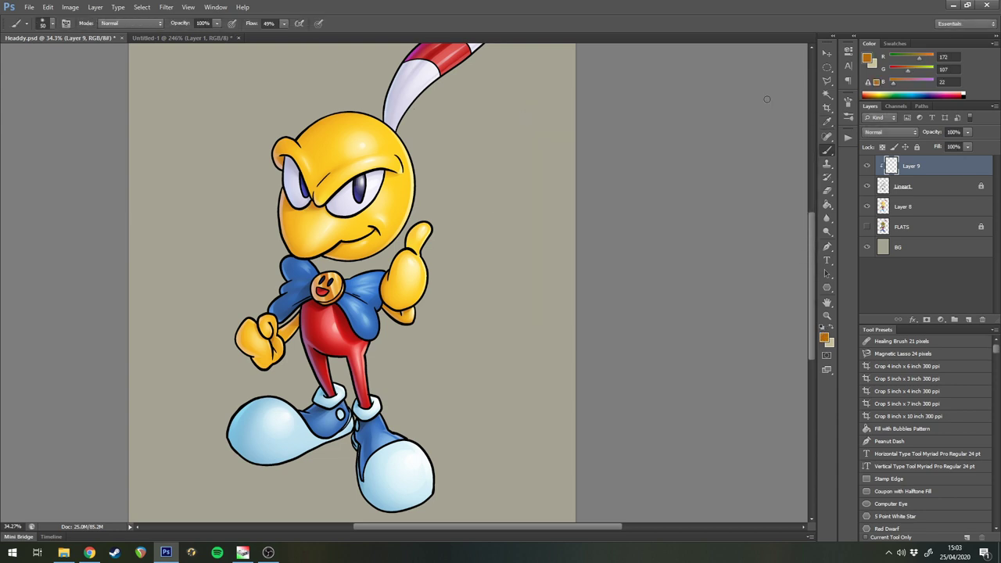
key(alt+BackSpace)
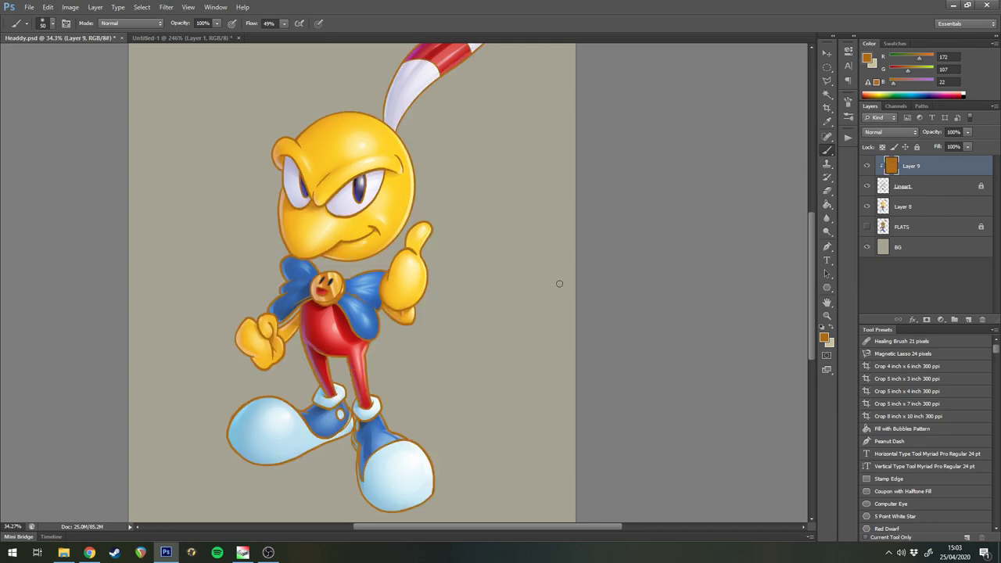
- Lasso around the lower and outer edges of both eyes and fill their outlines with muted violet (RGB 173, 167, 196)
scroll(529, 198, up, 4)
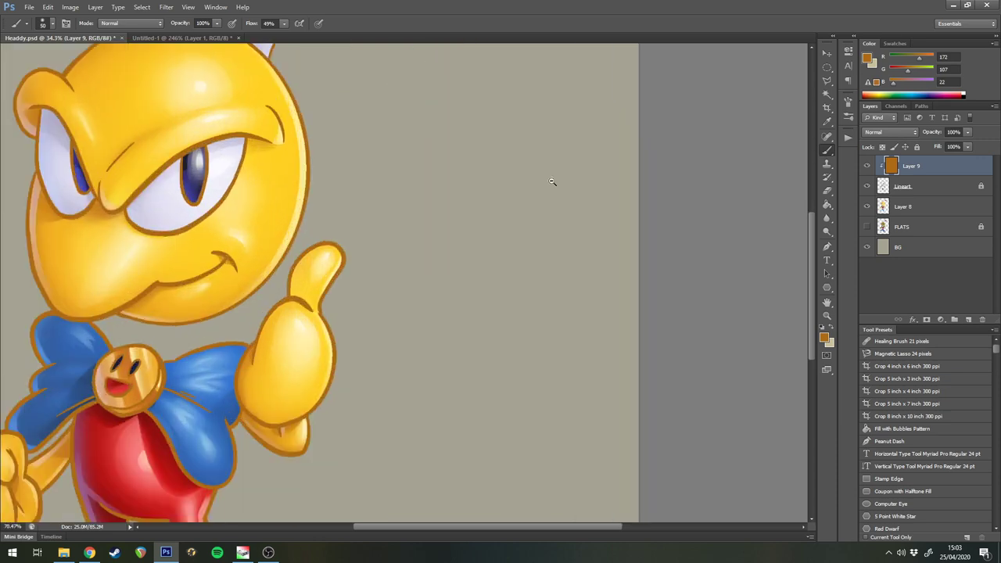
drag(520, 161, 590, 158)
scroll(603, 153, up, 3)
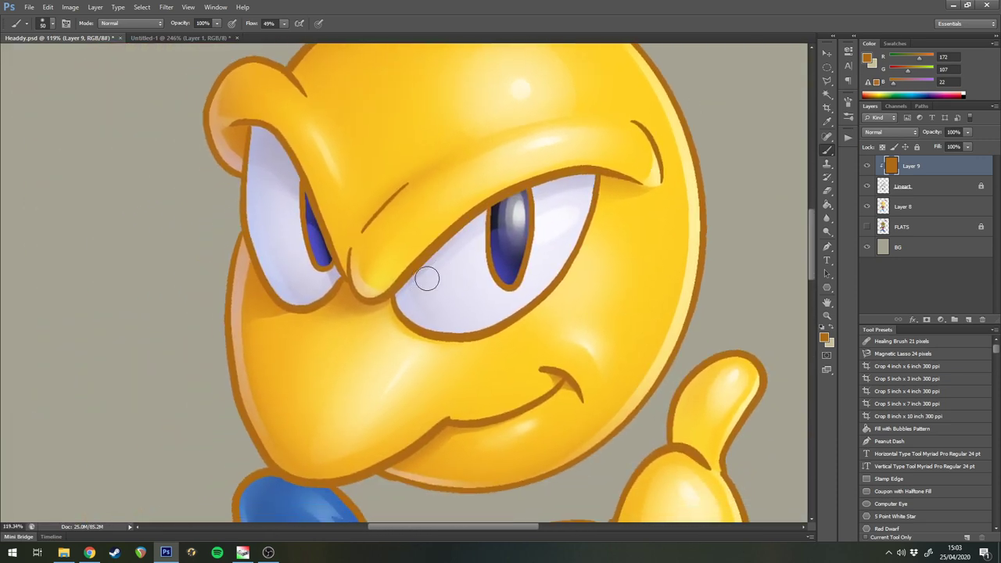
key(l)
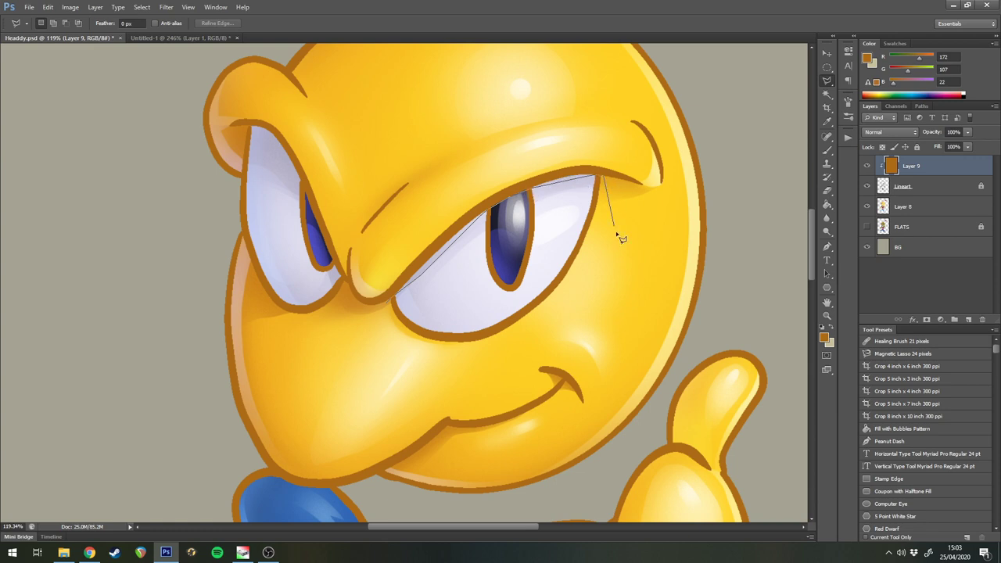
click(388, 308)
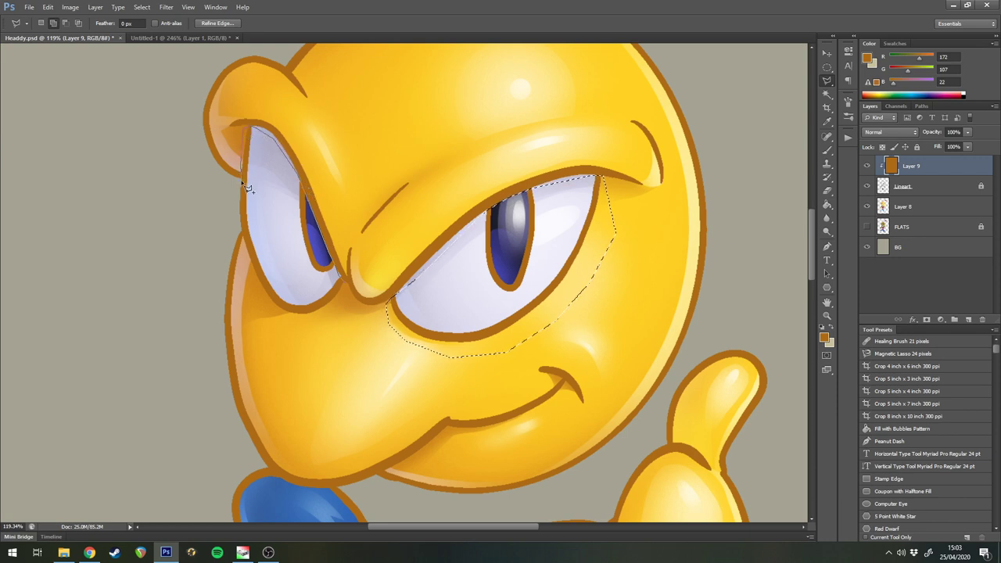
click(240, 229)
click(277, 333)
click(331, 320)
click(342, 280)
drag(262, 224, 257, 183)
key(b)
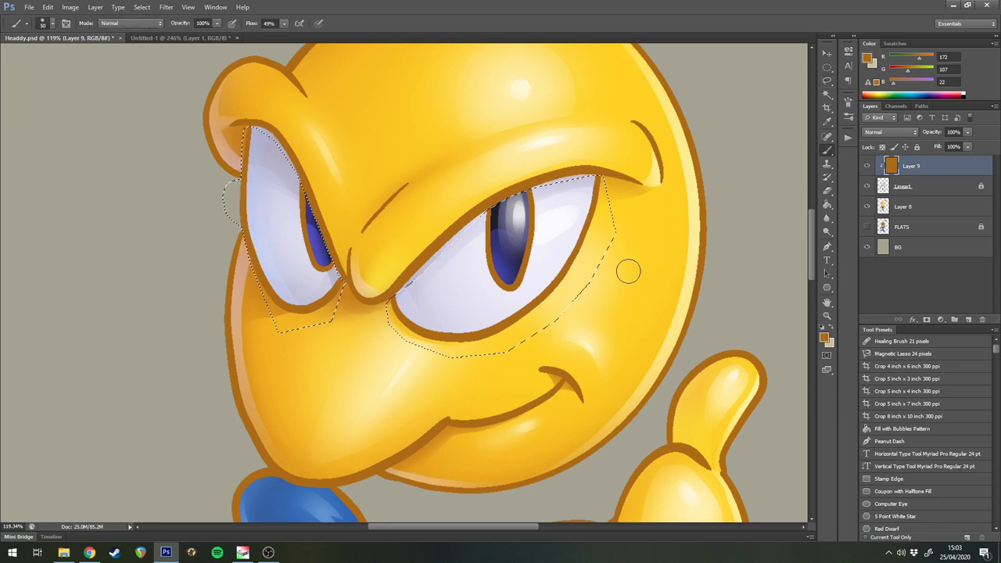
alt+click(547, 274)
click(824, 337)
drag(547, 184, 546, 176)
key(Return)
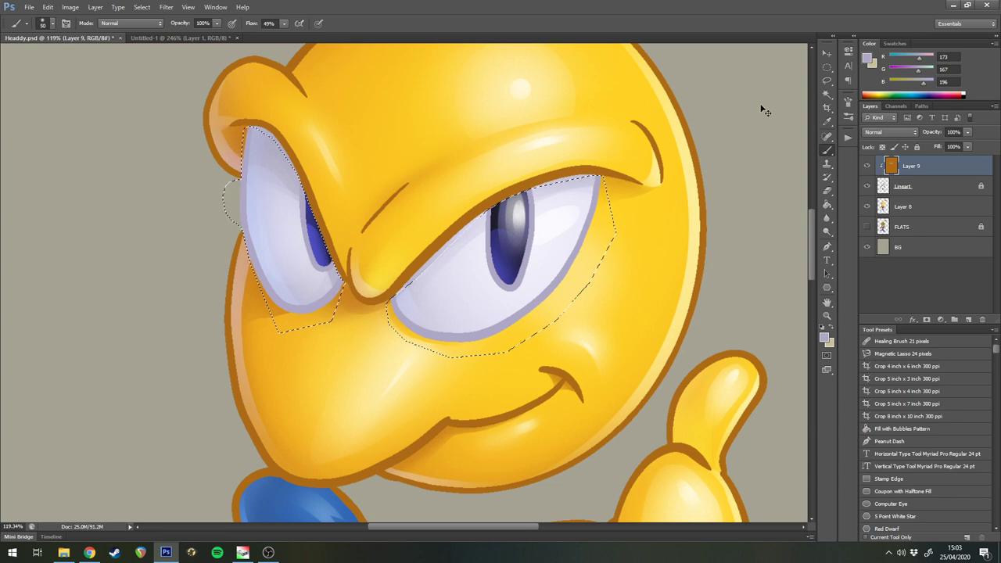
key(ctrl+d)
- Lasso both pupils and fill their outlines with dark navy (RGB 31, 30, 45)
key(l)
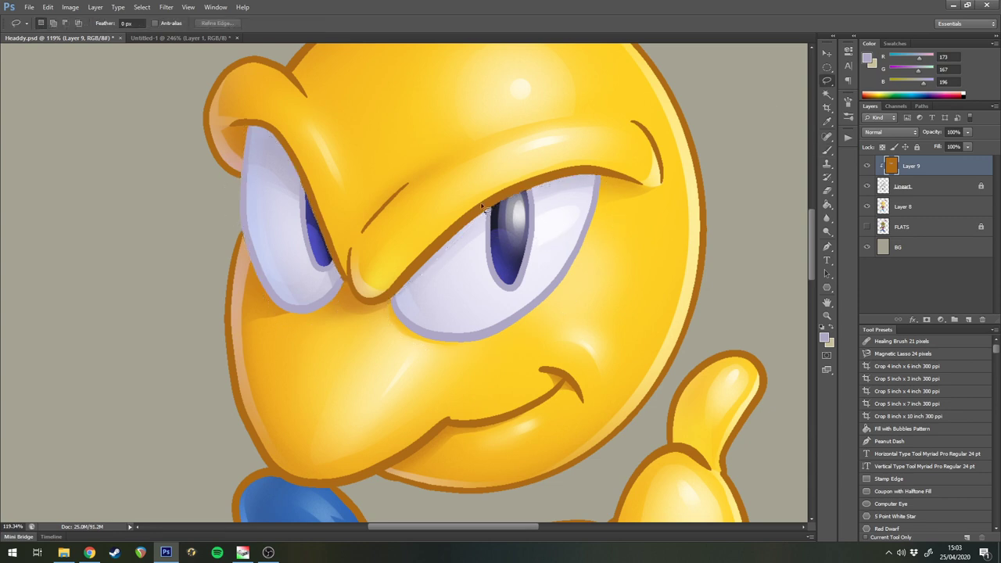
drag(549, 253, 480, 182)
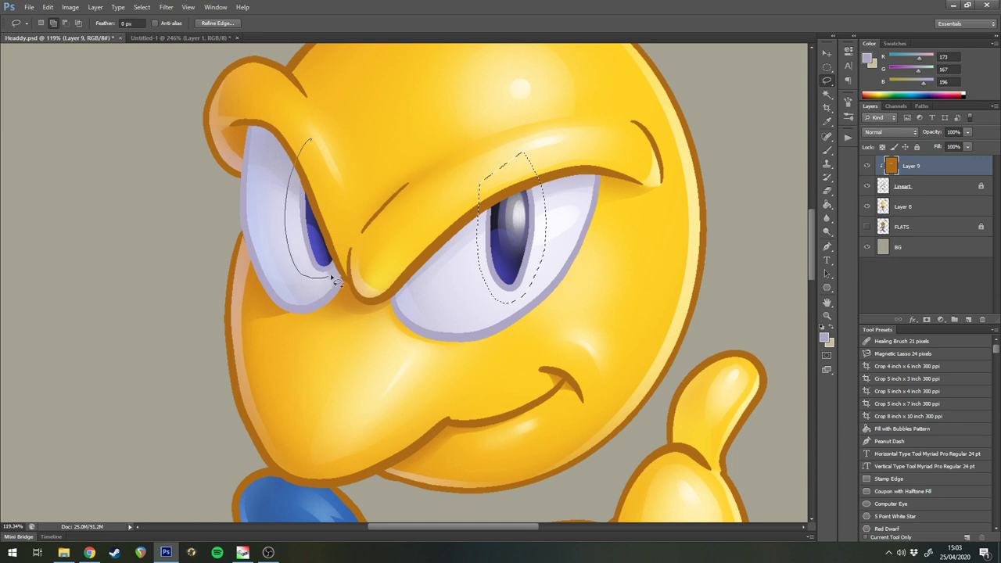
drag(336, 280, 347, 139)
key(g)
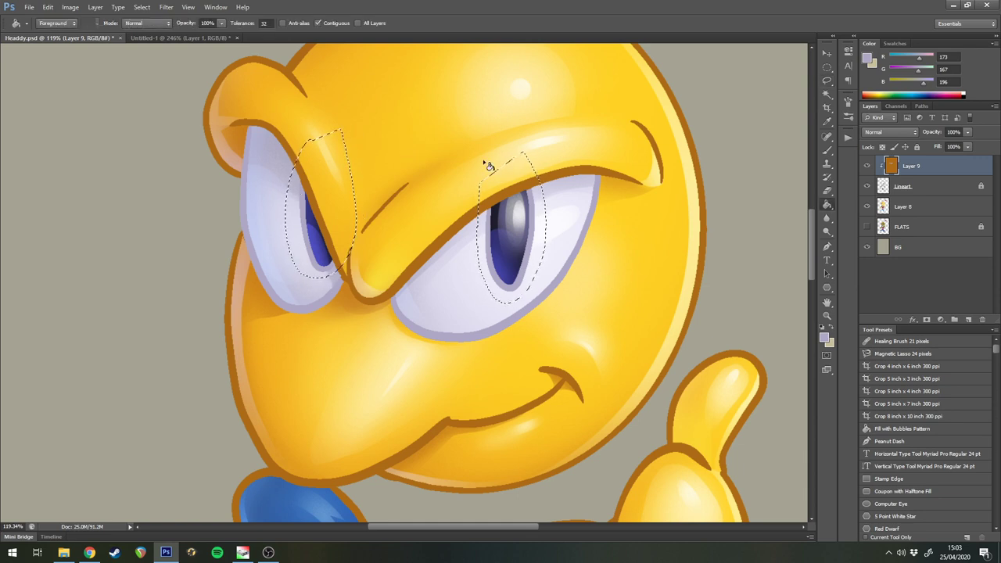
alt+click(495, 227)
click(494, 227)
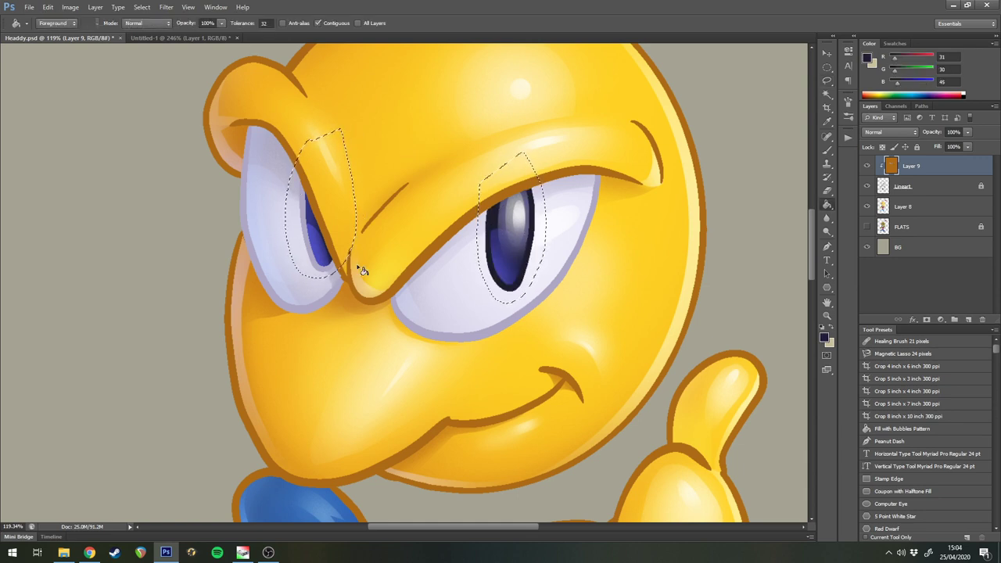
click(317, 262)
key(ctrl+d)
- Select around the head feather and fill its outline with the eyes' muted violet (RGB 173, 167, 196)
scroll(606, 230, down, 5)
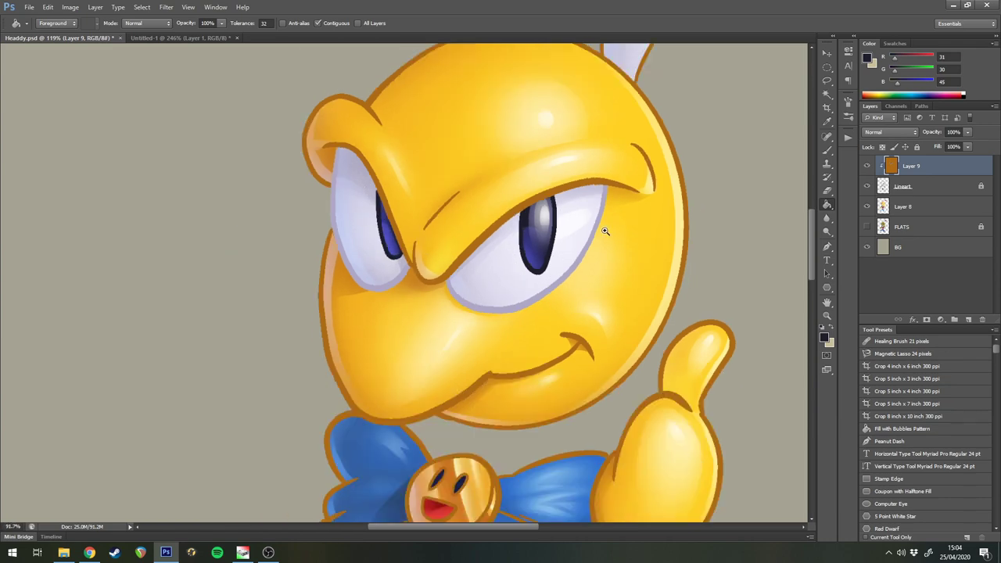
alt+click(580, 228)
scroll(657, 117, up, 5)
key(shift+l)
click(402, 352)
drag(546, 226, 429, 357)
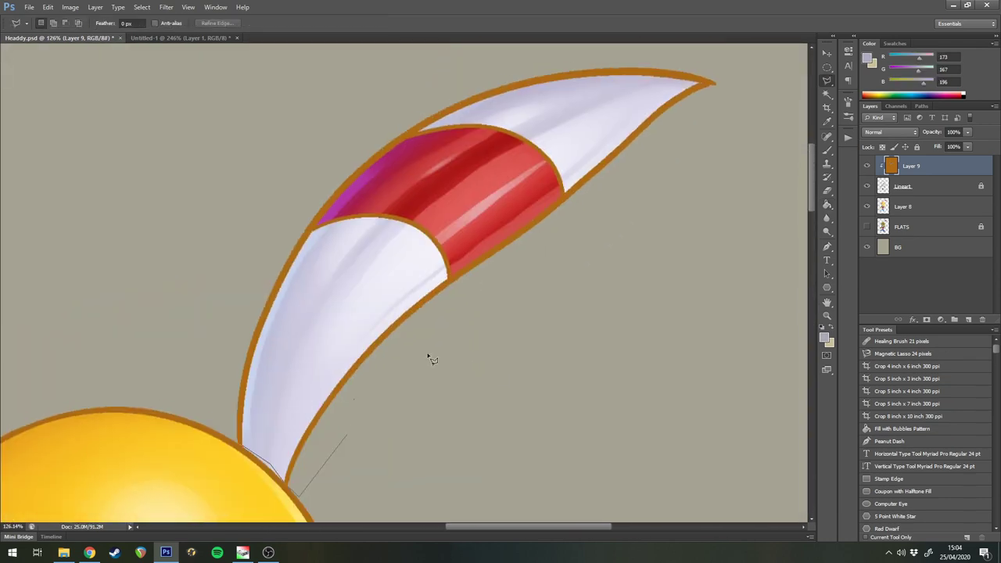
click(297, 145)
key(g)
click(368, 247)
key(ctrl+d)
- Lasso the feather's red band and fill its outline with dark red (RGB 138, 25, 25)
key(l)
mouse_move(292, 243)
mouse_down()
mouse_move(428, 267)
mouse_move(521, 125)
mouse_move(280, 232)
mouse_up()
key(b)
alt+click(423, 199)
click(823, 337)
click(638, 208)
key(Return)
key(g)
click(437, 241)
key(ctrl+d)
- Select the bow, body, legs and shoes without the hands and fill their outlines with deep red (RGB 104, 13, 13)
scroll(586, 159, down, 5)
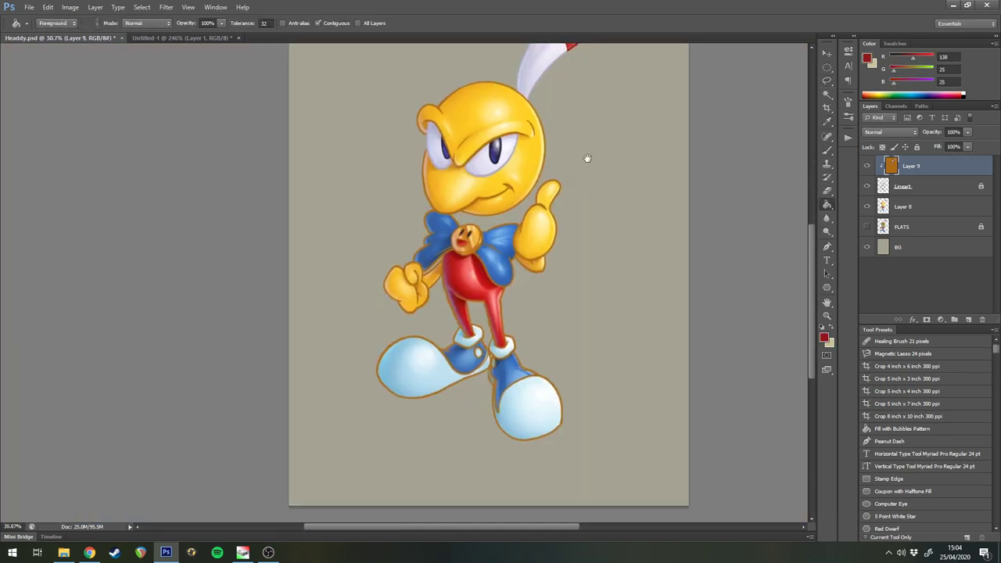
scroll(607, 174, up, 6)
key(shift+l)
click(213, 222)
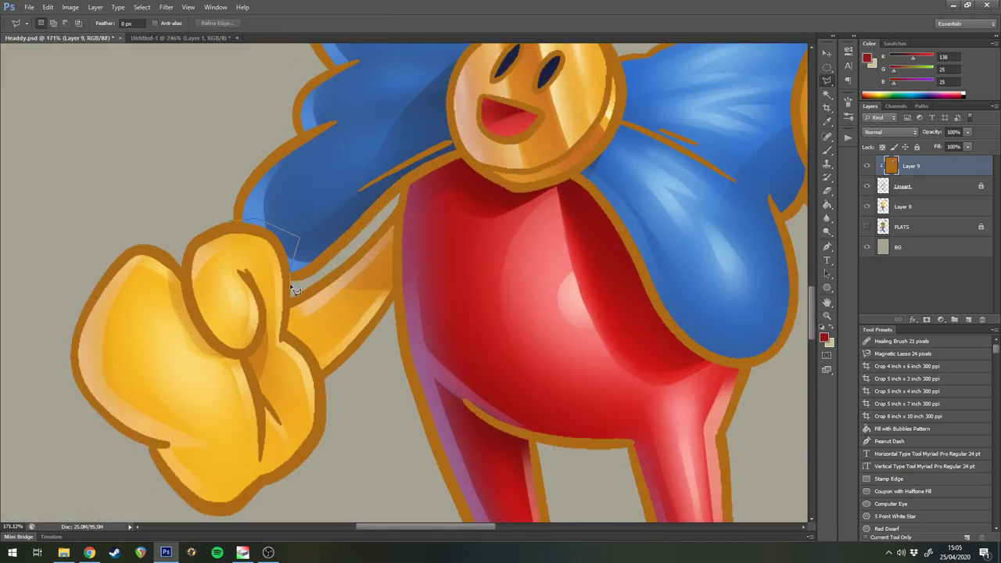
drag(417, 435, 397, 258)
scroll(398, 259, down, 5)
click(373, 217)
click(214, 287)
click(216, 362)
drag(315, 331, 333, 498)
click(573, 308)
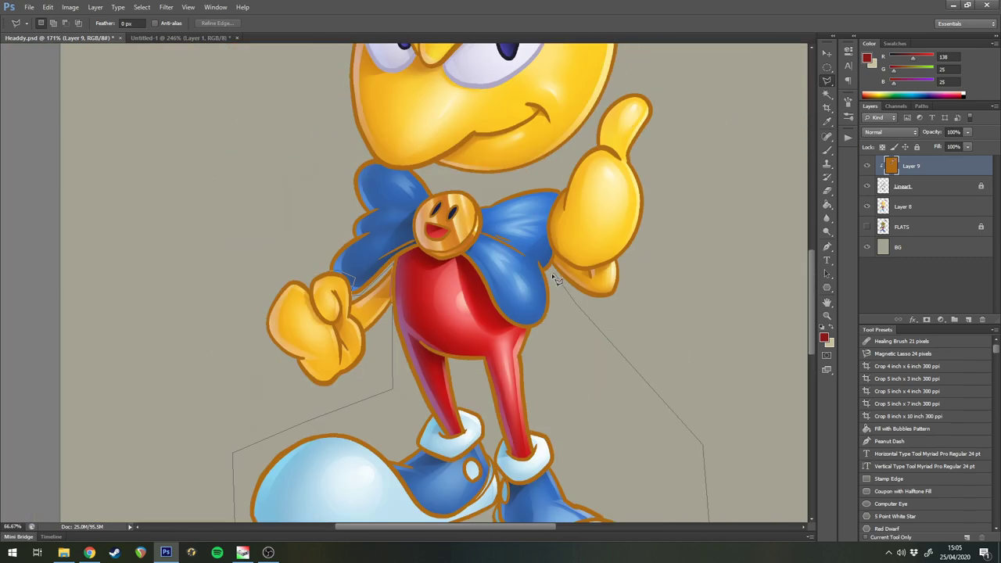
scroll(554, 272, up, 2)
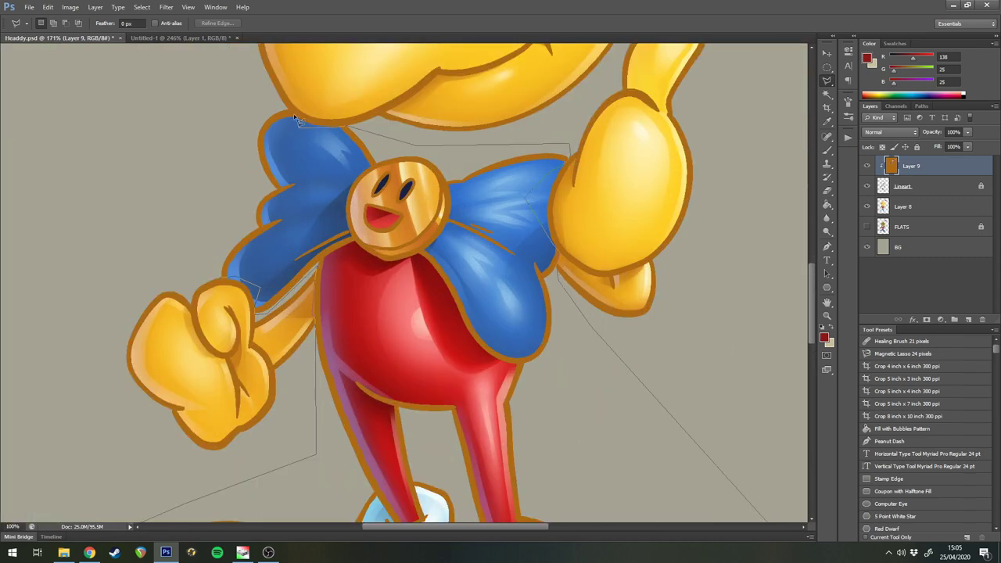
click(227, 275)
key(g)
click(824, 337)
click(643, 225)
key(Return)
click(495, 306)
key(ctrl+d)
- Select around the bow and fill its outline with dark blue (RGB 32, 56, 92)
key(l)
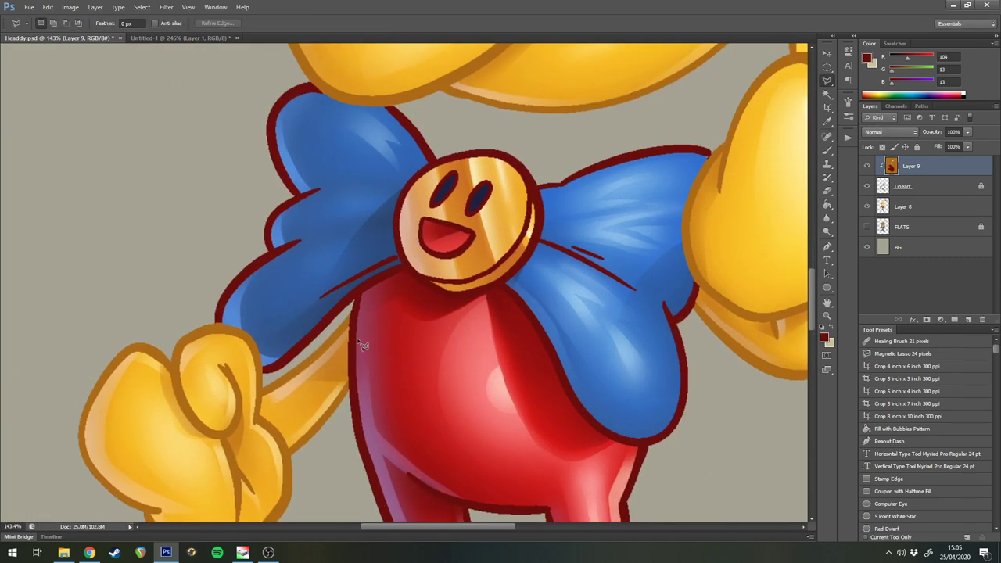
click(319, 349)
click(356, 297)
click(399, 282)
click(469, 327)
click(609, 451)
click(708, 438)
click(769, 219)
click(744, 89)
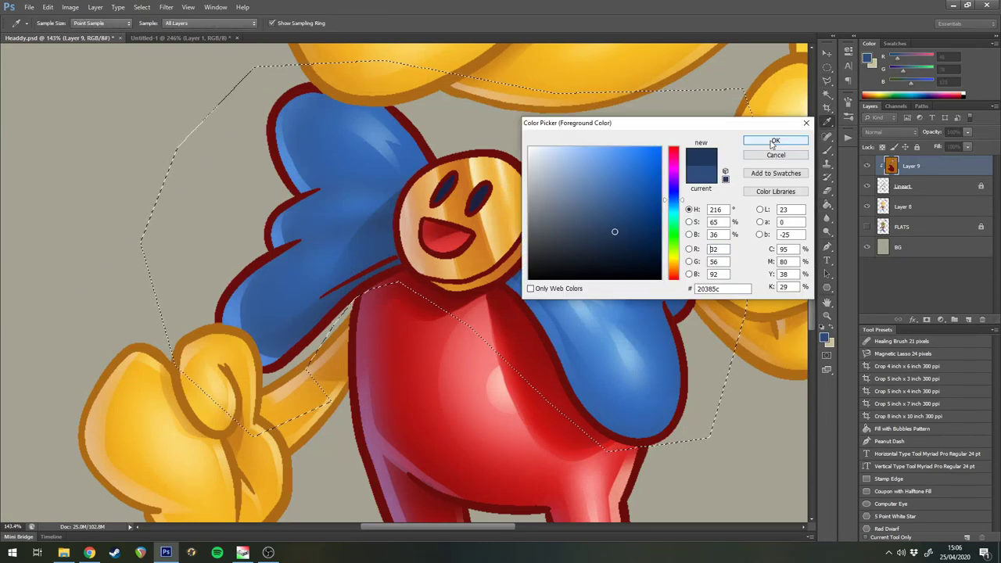
click(772, 141)
key(alt+BackSpace)
key(ctrl+d)
- Recolour the bow medallion's outline dark orange and its eye outlines near-black (RGB 7, 8, 17)
click(463, 304)
click(417, 283)
key(g)
alt+click(443, 286)
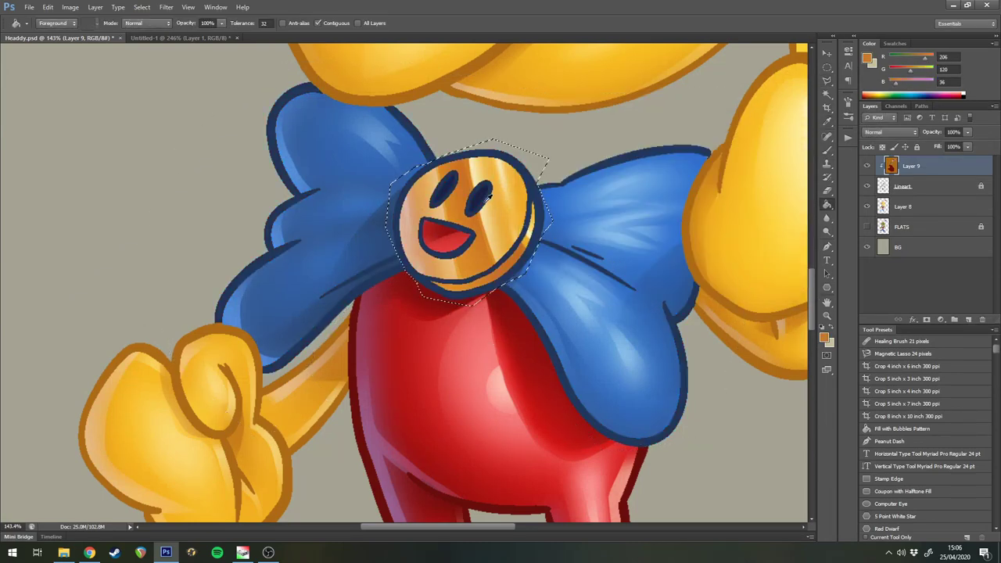
click(824, 337)
click(643, 190)
click(775, 141)
click(509, 214)
click(775, 141)
key(alt+BackSpace)
key(ctrl+d)
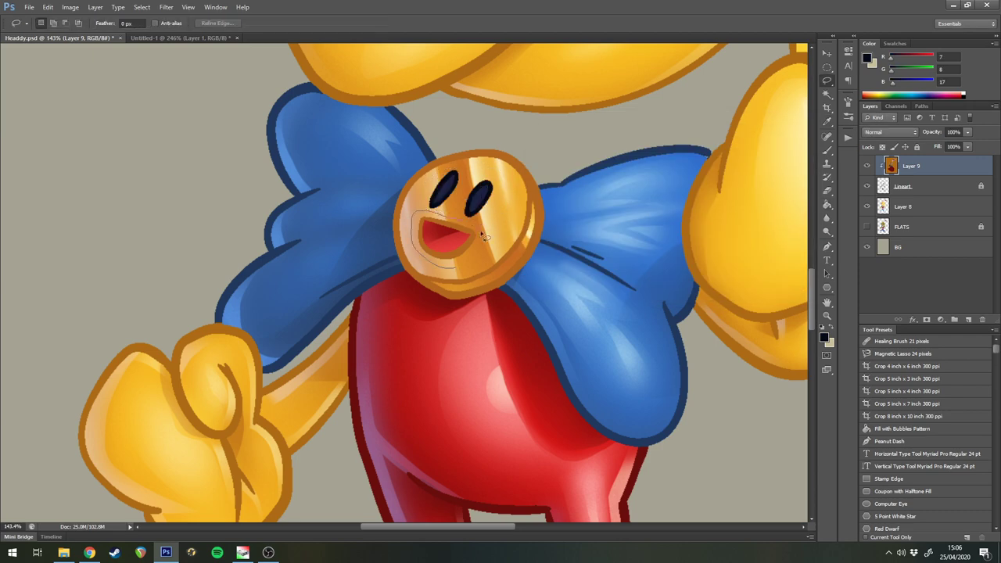
- Brush dark red (RGB 143, 15, 15) over the outline of the medallion's mouth
key(b)
alt+click(442, 231)
drag(423, 227, 469, 239)
- Select both shoes and their cuffs, excluding the legs, and fill their outlines with greyish blue (RGB 83, 126, 148)
scroll(501, 282, down, 3)
drag(688, 469, 711, 123)
click(160, 450)
click(172, 322)
click(263, 242)
click(347, 214)
click(408, 221)
click(453, 244)
click(477, 222)
scroll(452, 179, up, 1)
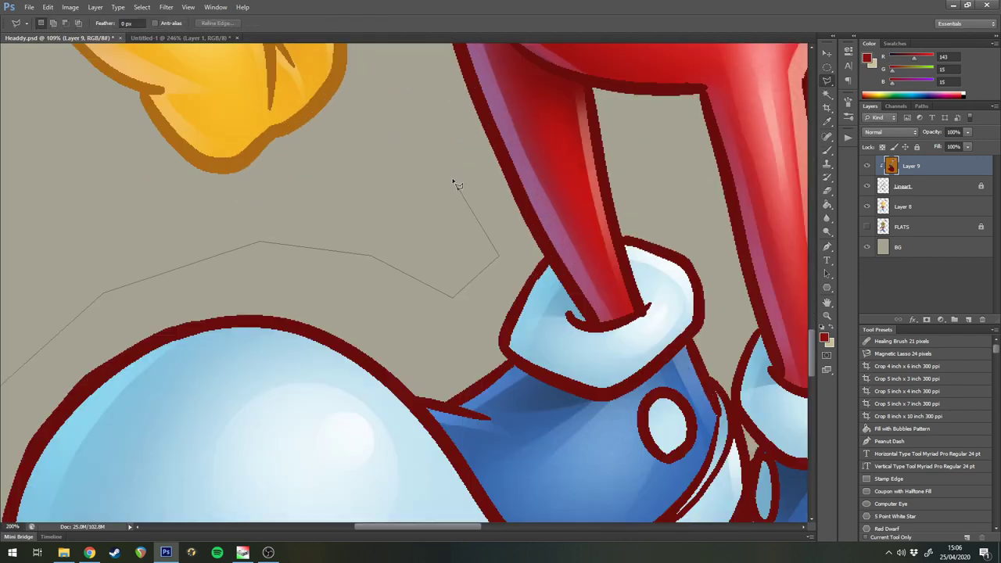
click(650, 294)
click(638, 258)
click(627, 247)
click(622, 225)
drag(650, 212, 517, 100)
click(517, 99)
click(584, 140)
click(613, 216)
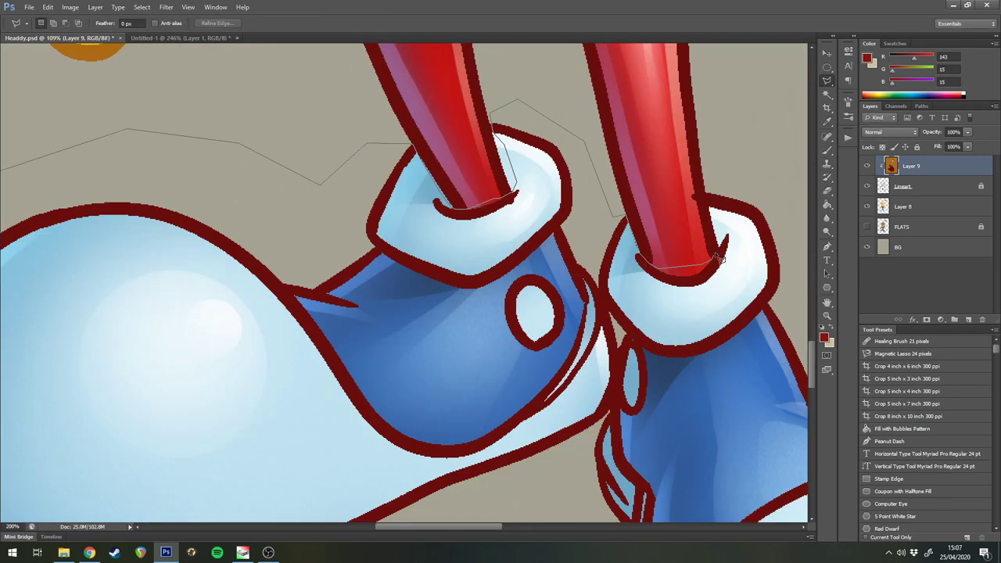
mouse_move(804, 195)
mouse_down()
mouse_move(683, 117)
mouse_move(454, 424)
mouse_move(313, 244)
mouse_up()
scroll(650, 128, down, 4)
key(g)
alt+click(546, 184)
click(824, 337)
click(577, 189)
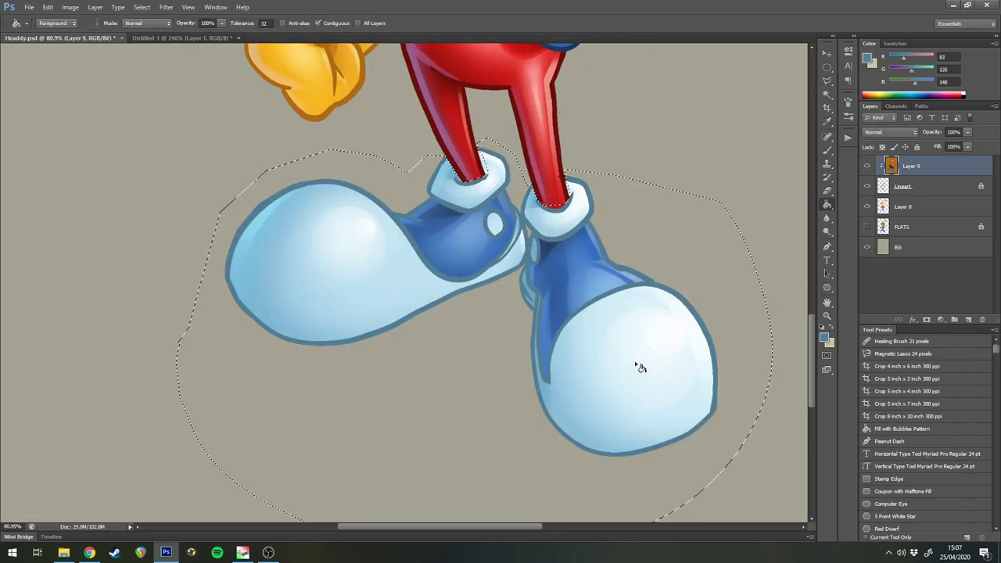
- Select around the blue upper of the rear shoe and fill its outline with dark blue (RGB 45, 72, 112)
scroll(692, 211, up, 5)
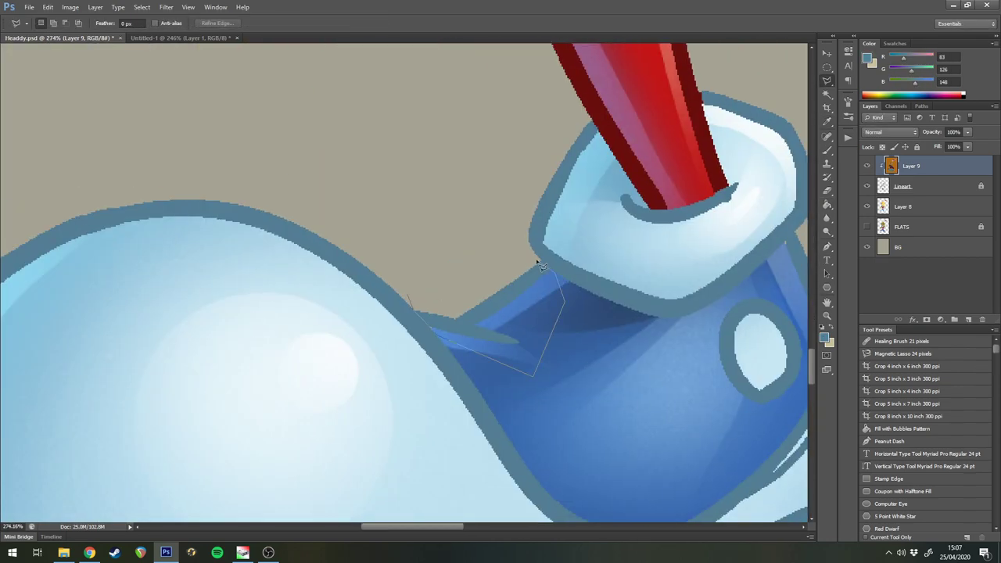
alt+click(455, 241)
drag(408, 294, 268, 271)
mouse_move(663, 219)
mouse_down()
mouse_move(689, 311)
mouse_move(467, 174)
mouse_up()
key(g)
alt+click(276, 149)
click(156, 180)
key(ctrl+d)
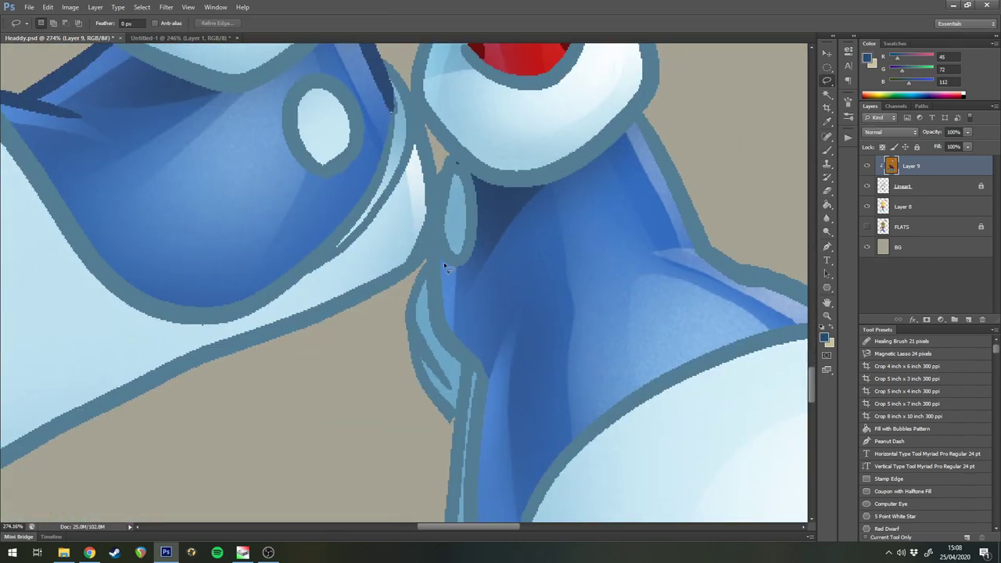
- Select the blue parts of the front shoe and fill their outlines with the same dark blue (RGB 45, 72, 112)
double_click(497, 306)
drag(654, 109, 482, 229)
shift+click(405, 101)
click(516, 89)
click(617, 212)
click(646, 304)
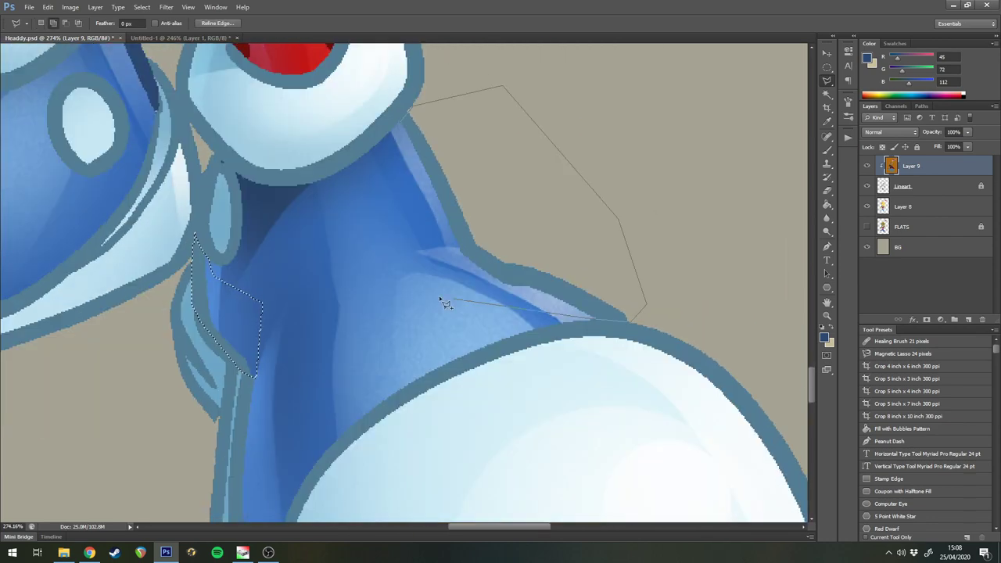
key(g)
scroll(462, 201, down, 10)
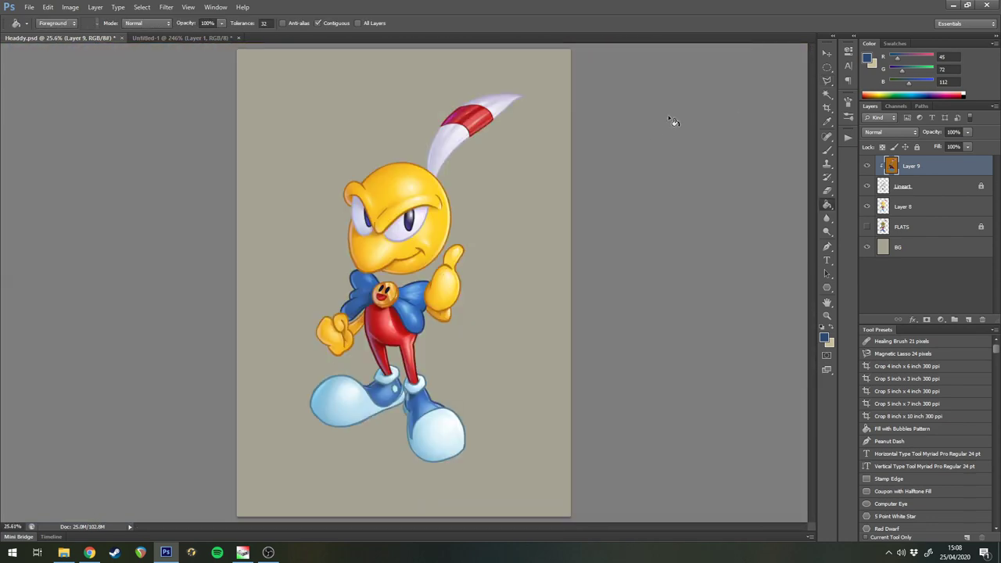
- Duplicate Layer 9, select the head and hands' outline colour, and brush yellow highlights (RGB 253, 207, 35) onto it with a 250 px brush
drag(956, 174, 968, 319)
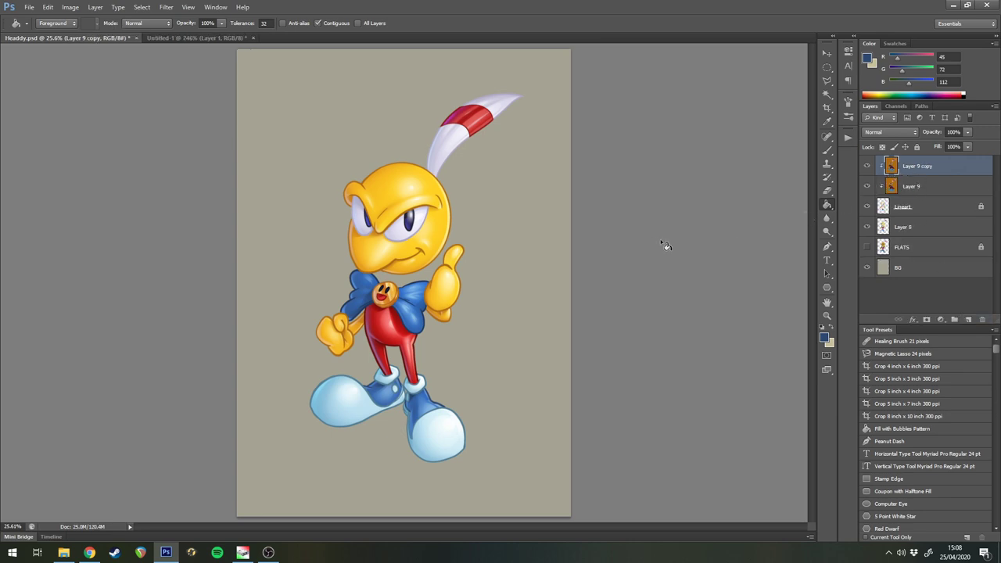
key(w)
scroll(479, 228, up, 2)
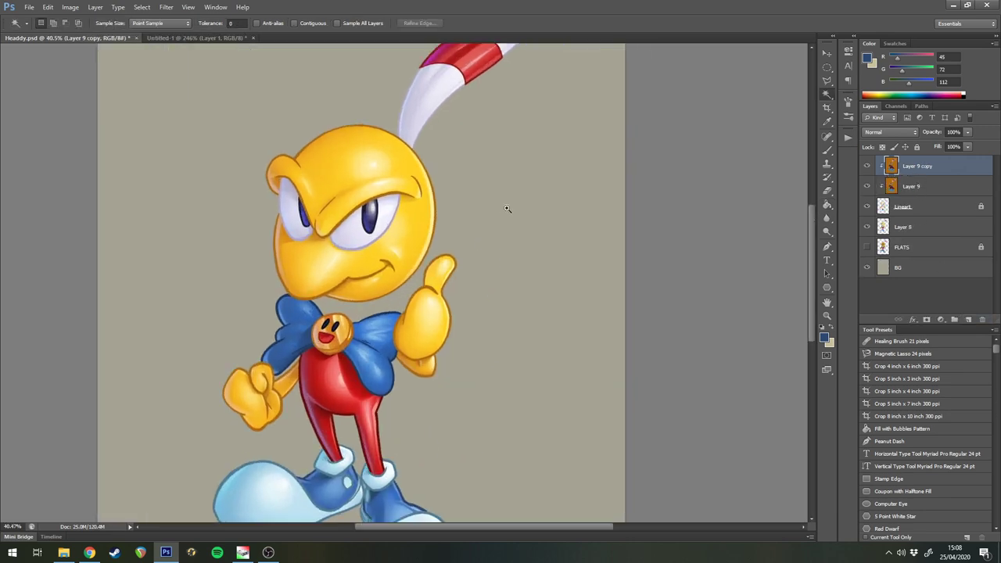
click(441, 234)
key(b)
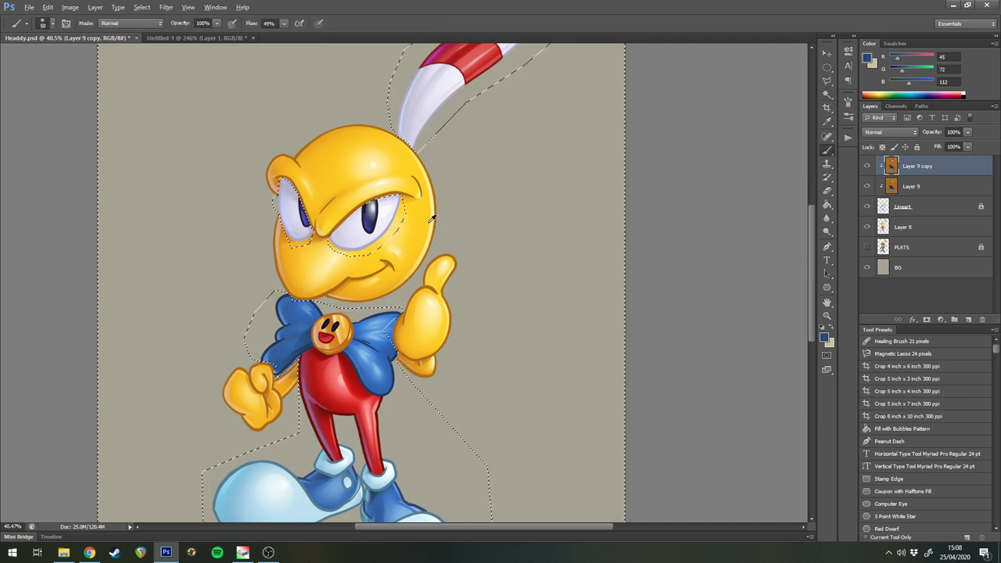
key(ctrl+d)
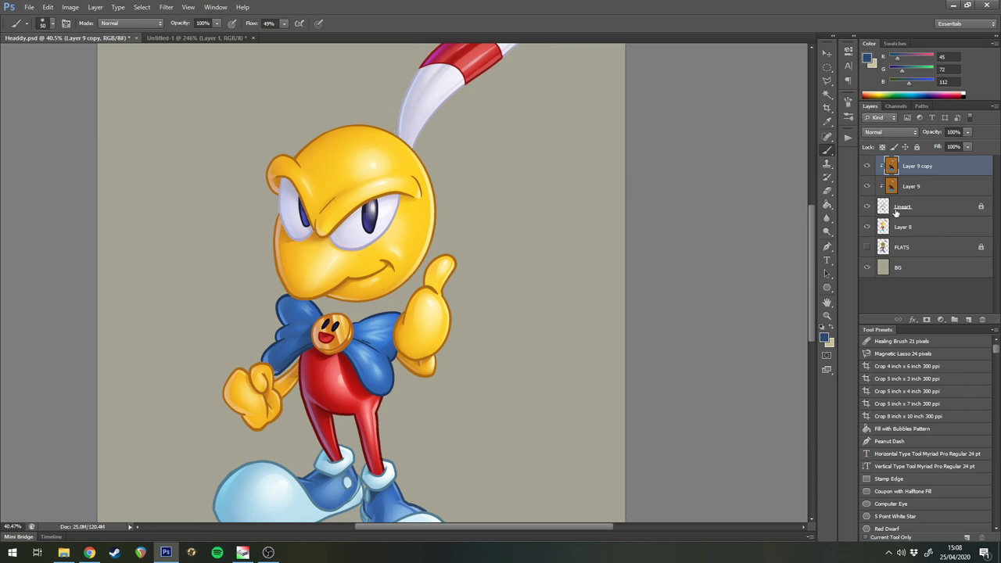
ctrl+click(895, 179)
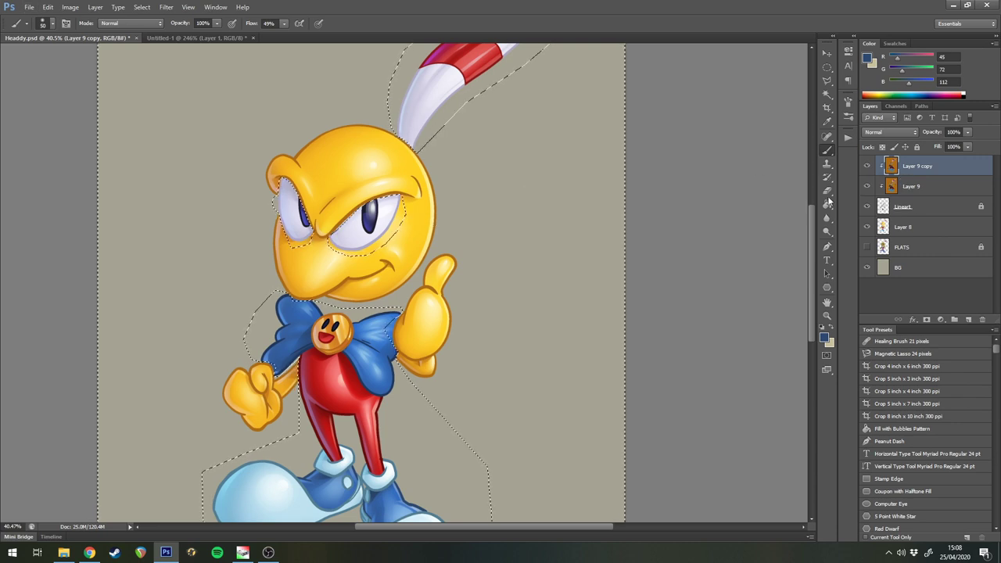
alt+click(430, 228)
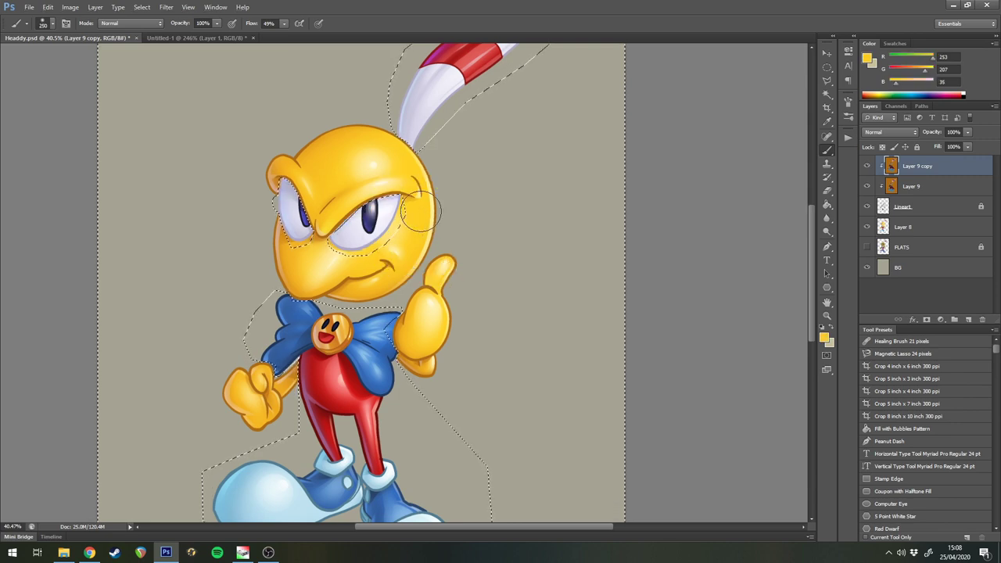
key(ctrl+d)
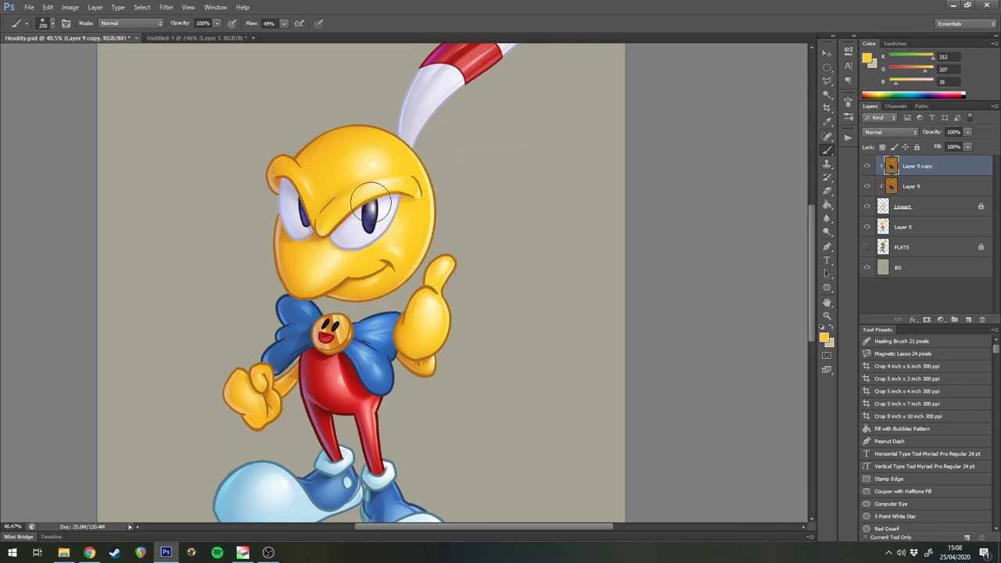
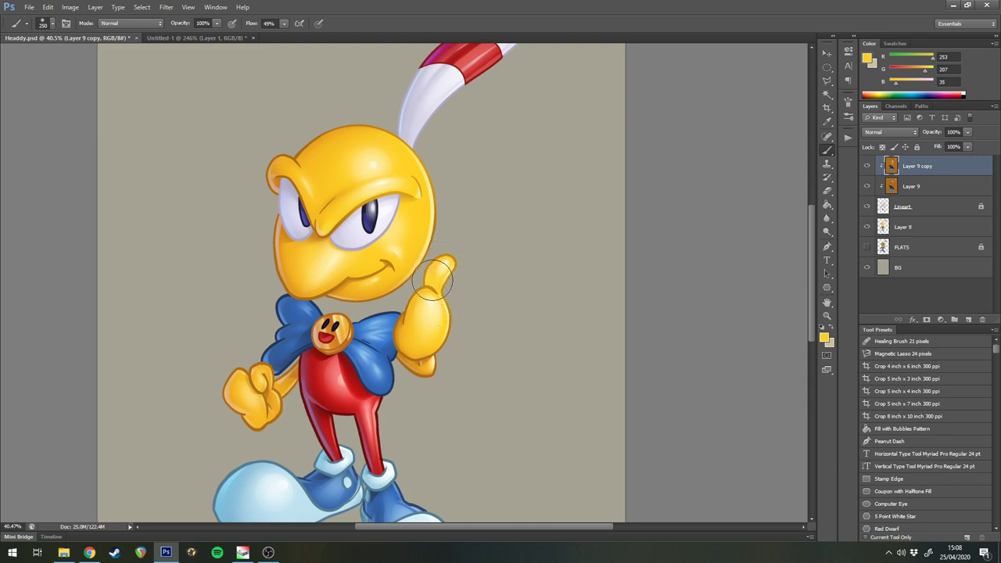
- Select the red body's outline colour from Layer 9 and brush lighter reds (RGB 228, 65, 65 and 193, 28, 28) over it on Layer 9 copy
key(bracketleft)
key(w)
click(911, 186)
click(917, 166)
key(b)
scroll(373, 328, up, 3)
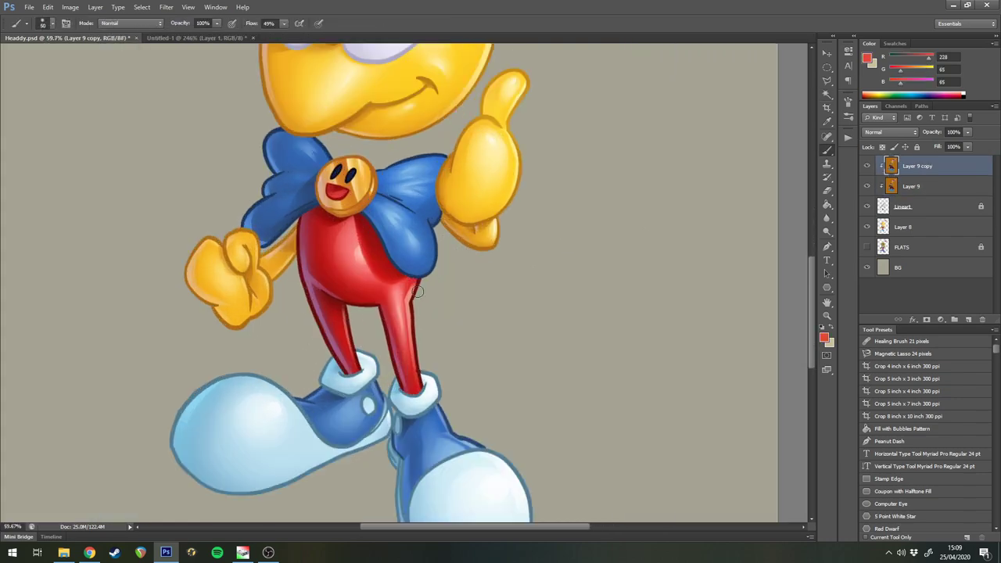
alt+click(415, 336)
drag(419, 273, 413, 335)
drag(656, 150, 693, 215)
scroll(693, 216, down, 2)
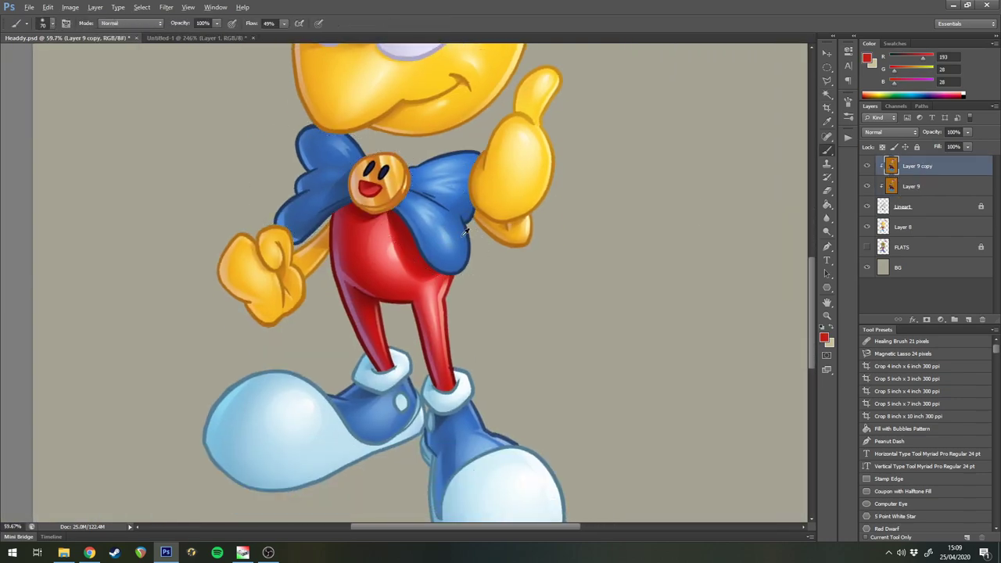
- Brush a lighter blue (RGB 49, 88, 146) over the bow's outline on Layer 9 copy
alt+click(444, 211)
scroll(488, 165, up, 3)
scroll(424, 324, down, 5)
- Select the shoes' outline colour from Layer 9 and brush light blue (RGB 129, 190, 219) over it on Layer 9 copy
key(w)
click(911, 186)
click(447, 438)
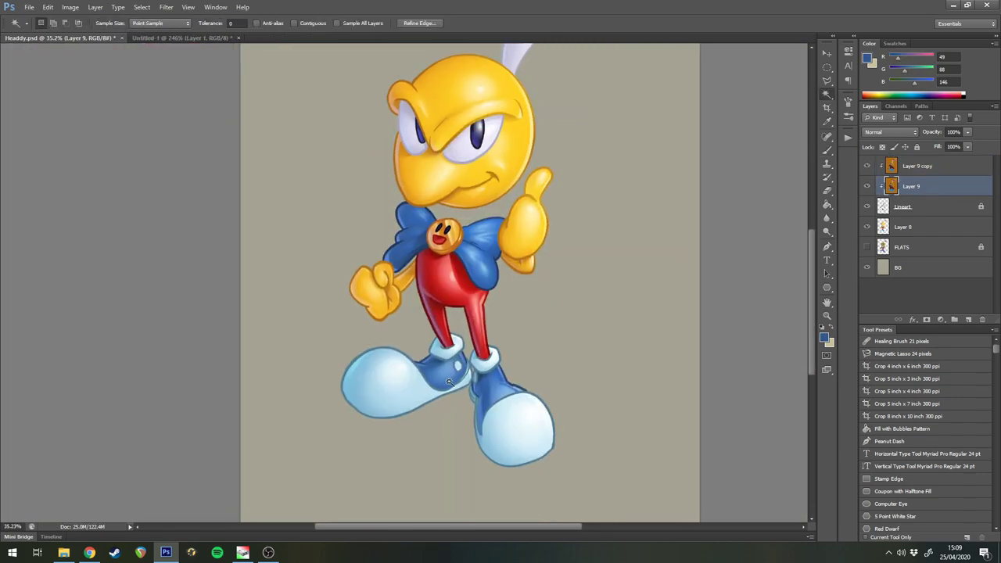
click(917, 165)
key(b)
alt+click(396, 362)
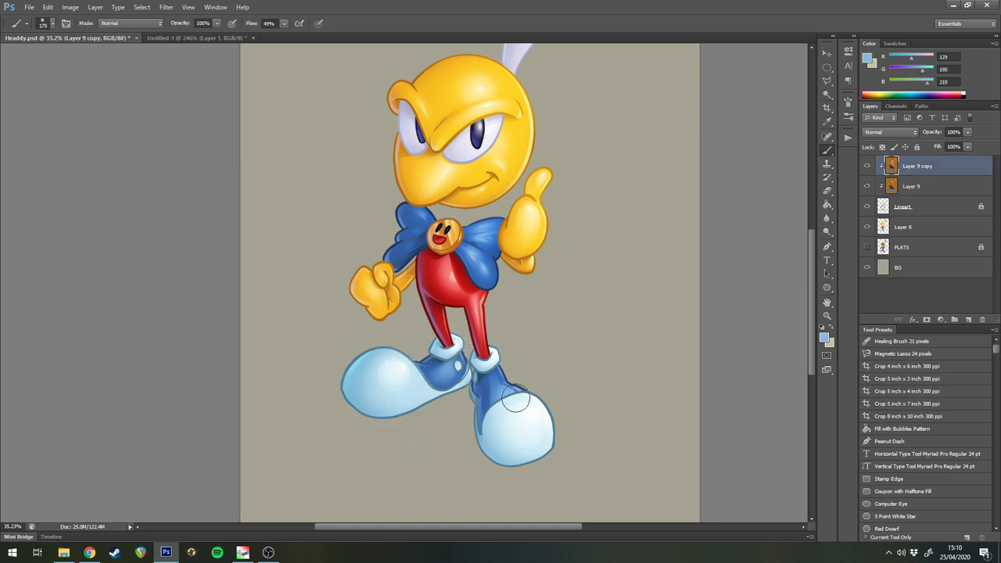
drag(517, 401, 543, 426)
- Blend dark red (RGB 143, 15, 15) into the outlines around the medallion and body on Layer 9 copy
scroll(502, 354, up, 2)
key(alt+[)
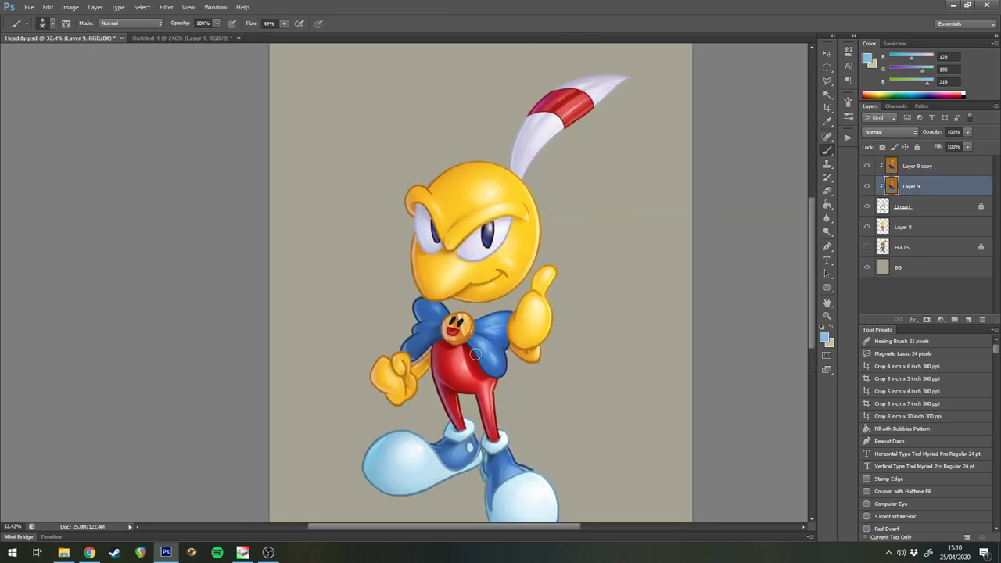
key(w)
scroll(469, 329, up, 3)
key(b)
alt+click(409, 377)
key(alt+])
scroll(420, 280, down, 4)
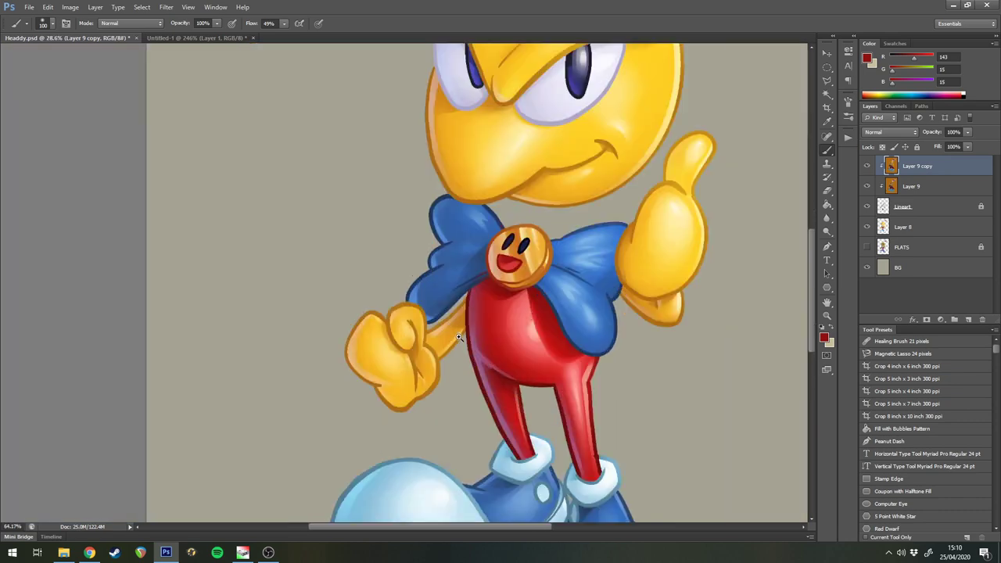
- Select the purple outline colour of the eyes and feather from Layer 9 and brush pale lilac (RGB 208, 203, 224) over it on Layer 9 copy
drag(560, 117, 476, 329)
key(alt+[)
key(w)
click(476, 326)
key(alt+])
key(b)
alt+click(475, 328)
drag(678, 50, 511, 250)
key(])
key(])
- Select the outline of the feather's red stripe and brush purple and light red (RGB 223, 93, 91) over it on Layer 9 copy
key(alt+[)
key(w)
click(475, 229)
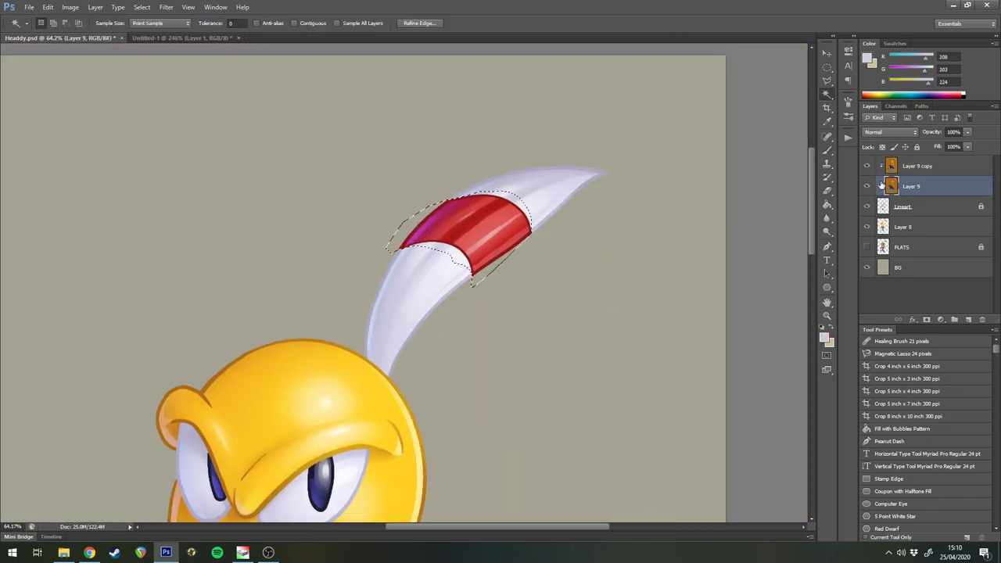
key(alt+])
key(b)
alt+click(442, 220)
alt+click(482, 228)
scroll(493, 248, down, 3)
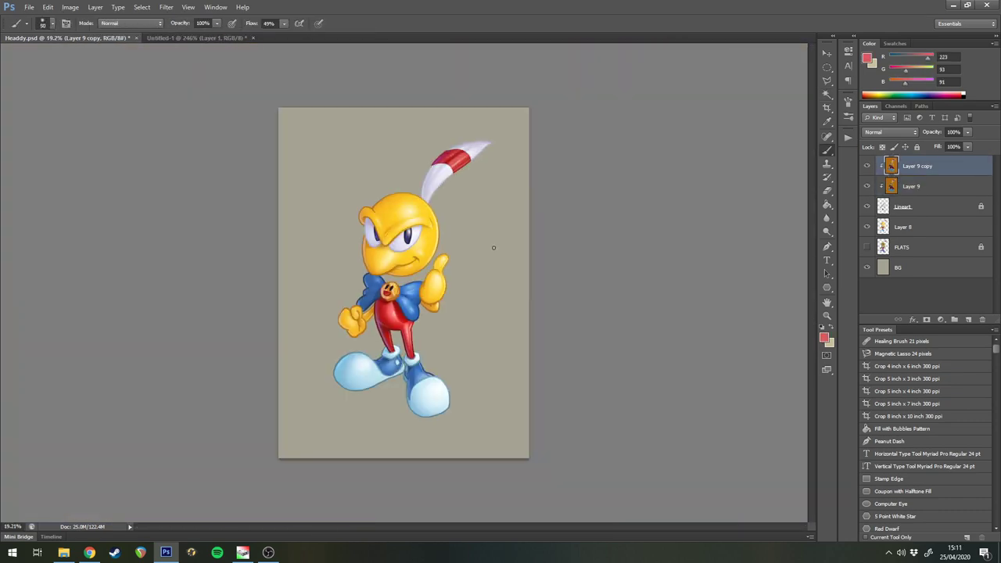
- Compare the artwork with and without Layer 9 copy, and merge that layer down into Layer 9
scroll(519, 242, up, 2)
drag(519, 241, 562, 209)
click(868, 170)
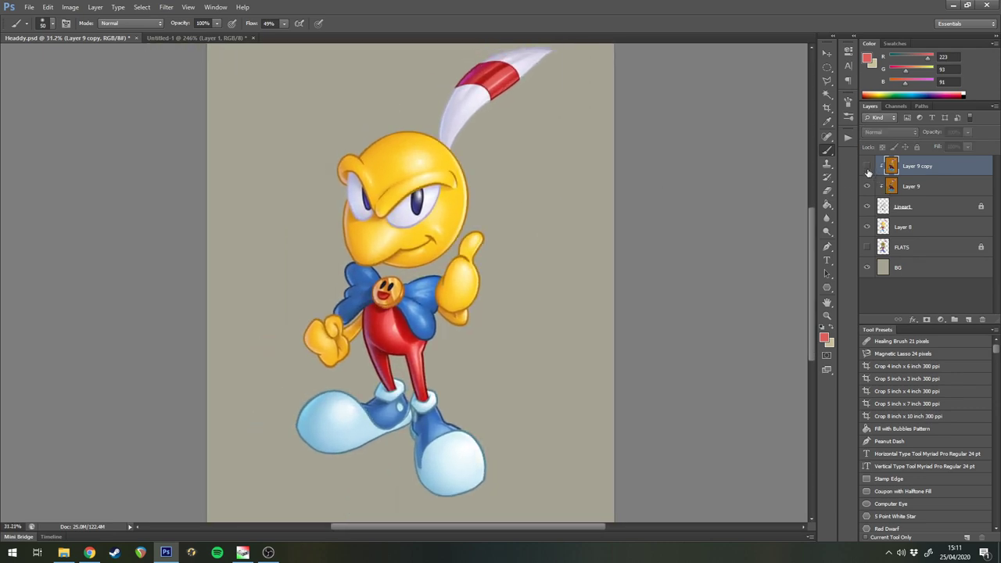
click(869, 169)
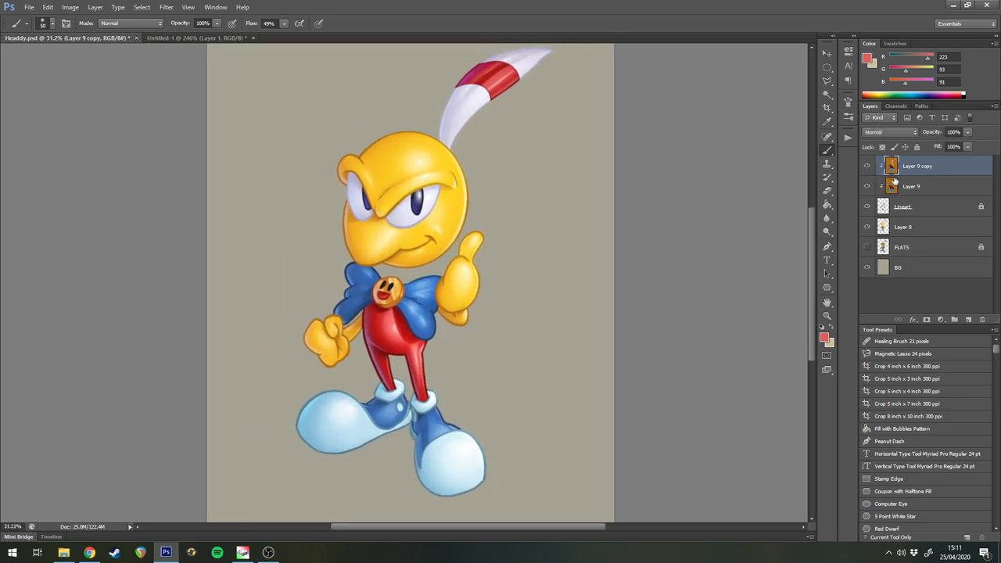
key(ctrl+e)
- Toggle Layer 9's visibility to compare the coloured line art with the original black lines
click(867, 168)
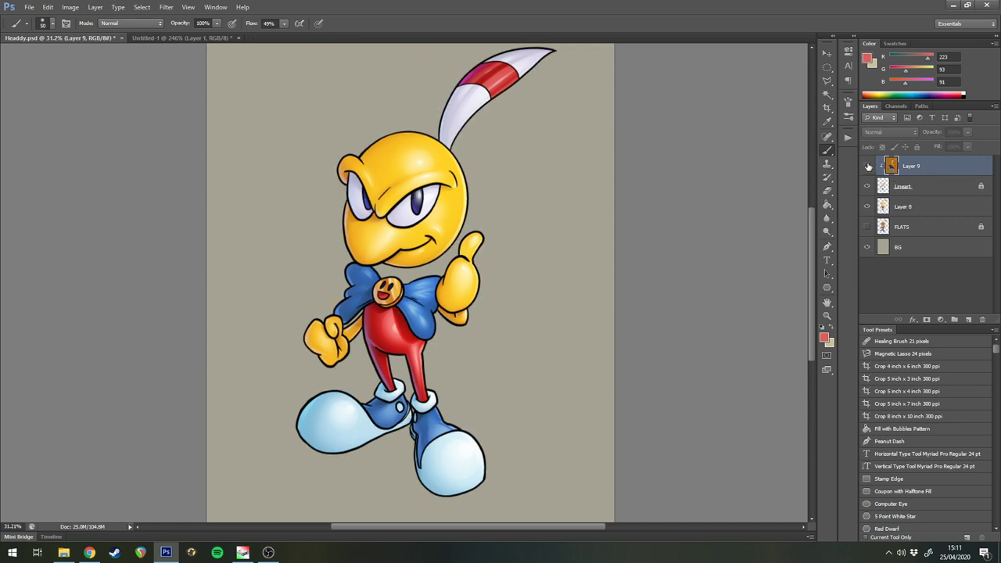
click(867, 167)
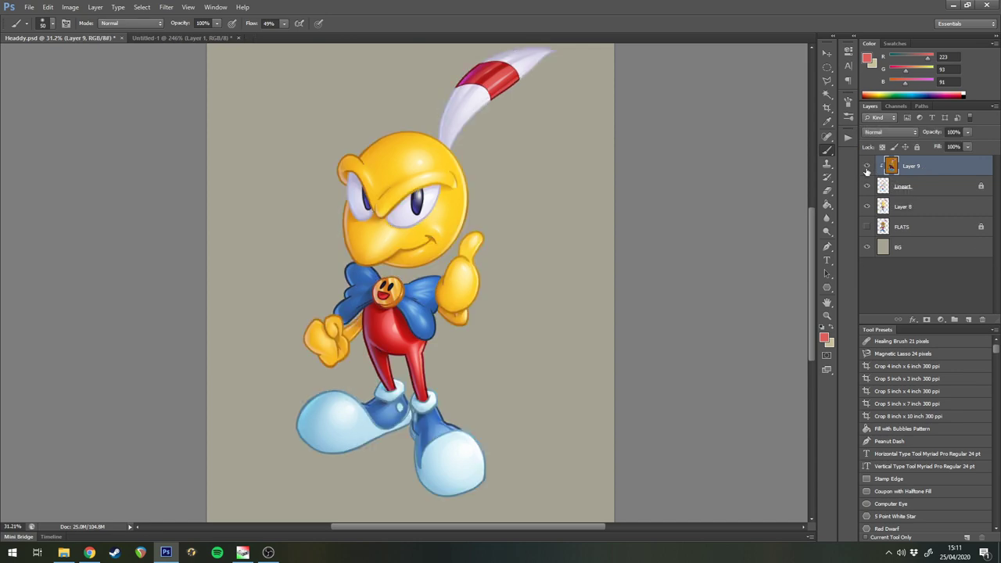
click(867, 167)
click(867, 167)
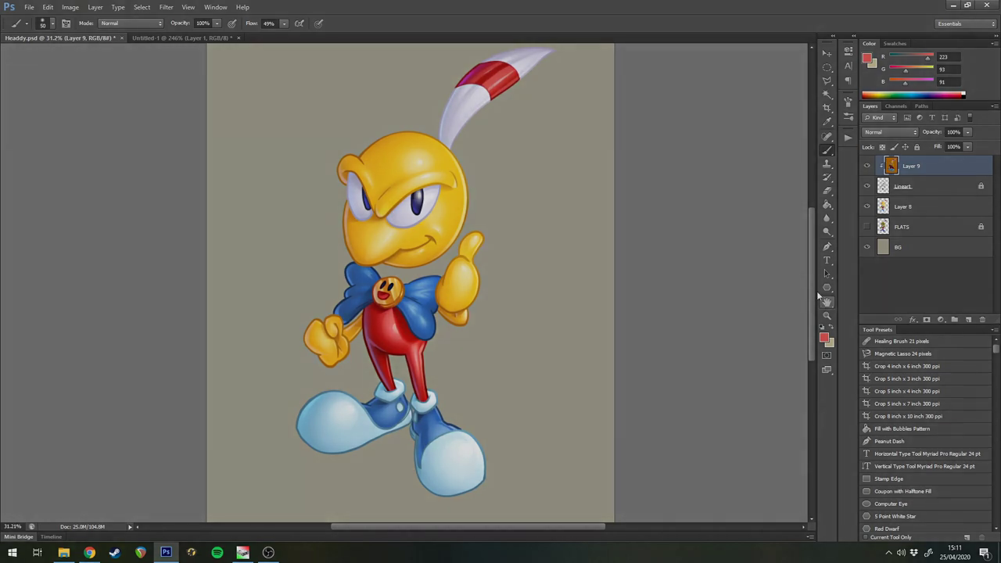